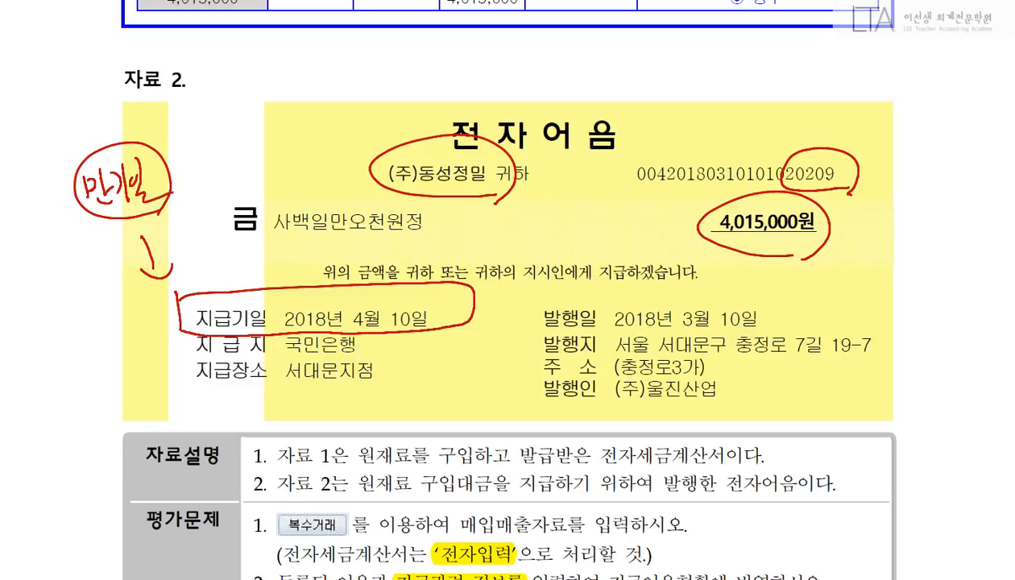
# Highlight the 2018.3.10. date, both item lines, the 어음 amount 4,015,000 and the supplier (주)동성정밀 on the 전자세금계산서.
pyautogui.scroll(5, 508, 290)
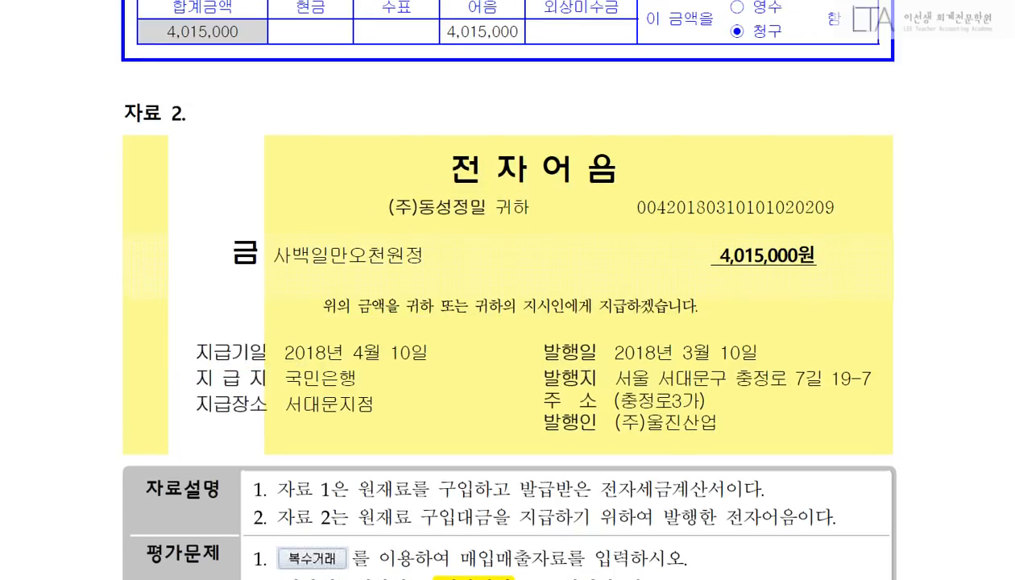
pyautogui.scroll(1, 507, 290)
pyautogui.moveTo(466, 332); pyautogui.dragTo(497, 331)
pyautogui.moveTo(446, 357); pyautogui.dragTo(519, 356)
pyautogui.scroll(2, 508, 290)
pyautogui.moveTo(263, 294); pyautogui.dragTo(345, 295)
pyautogui.moveTo(262, 376); pyautogui.dragTo(582, 376)
pyautogui.moveTo(252, 402); pyautogui.dragTo(575, 402)
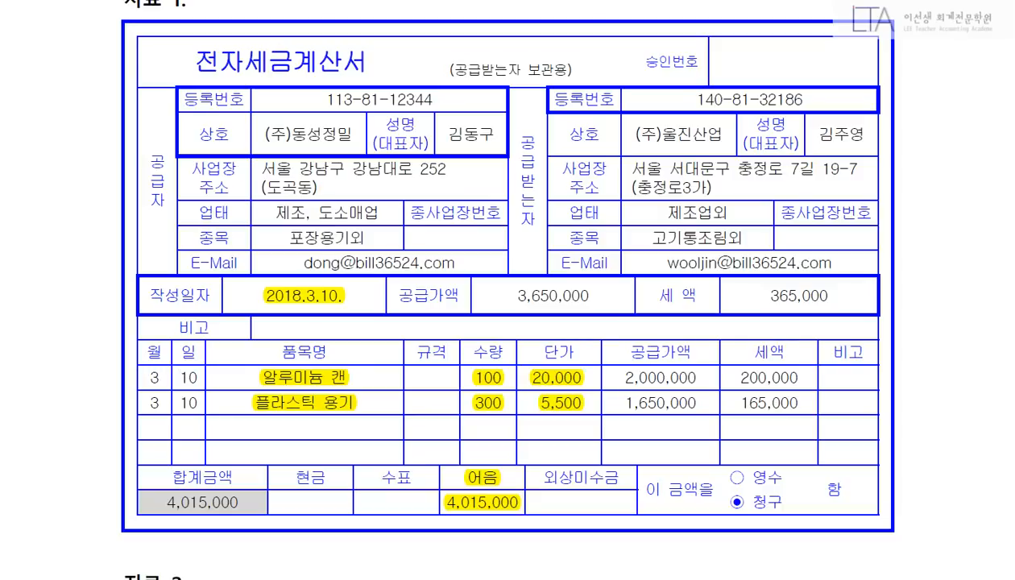
pyautogui.moveTo(261, 134); pyautogui.dragTo(352, 134)
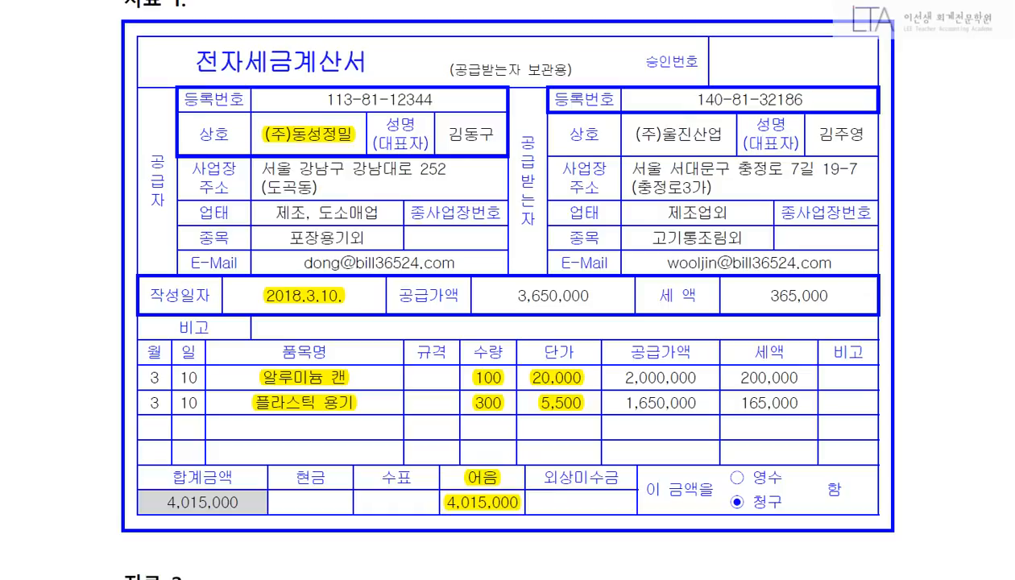
# Switch to the Smart A accounting program and open 매입매출전표입력 for March 10, 2018.
pyautogui.hotkey('alt', 'Tab')
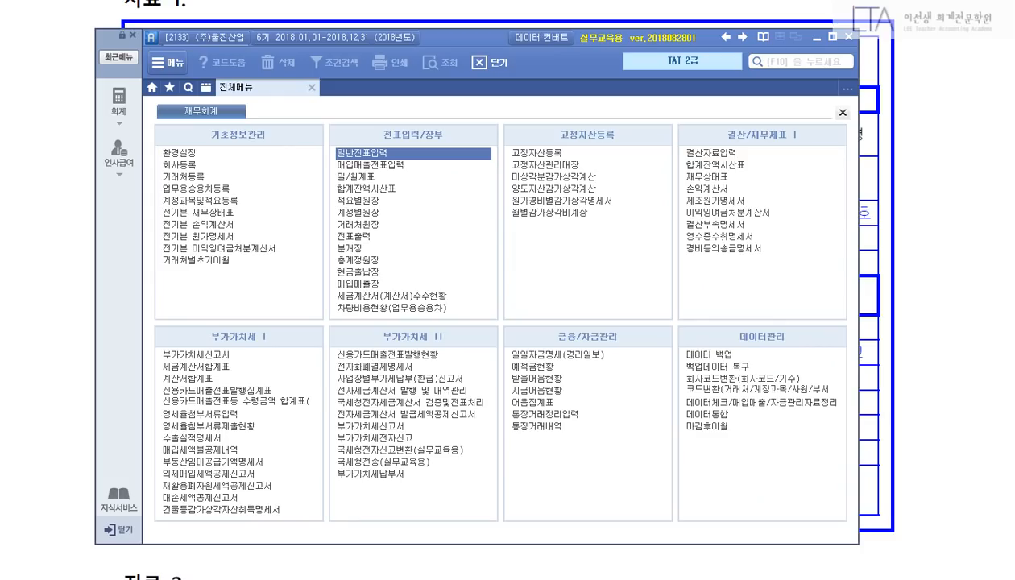
pyautogui.moveTo(465, 39); pyautogui.dragTo(495, 32)
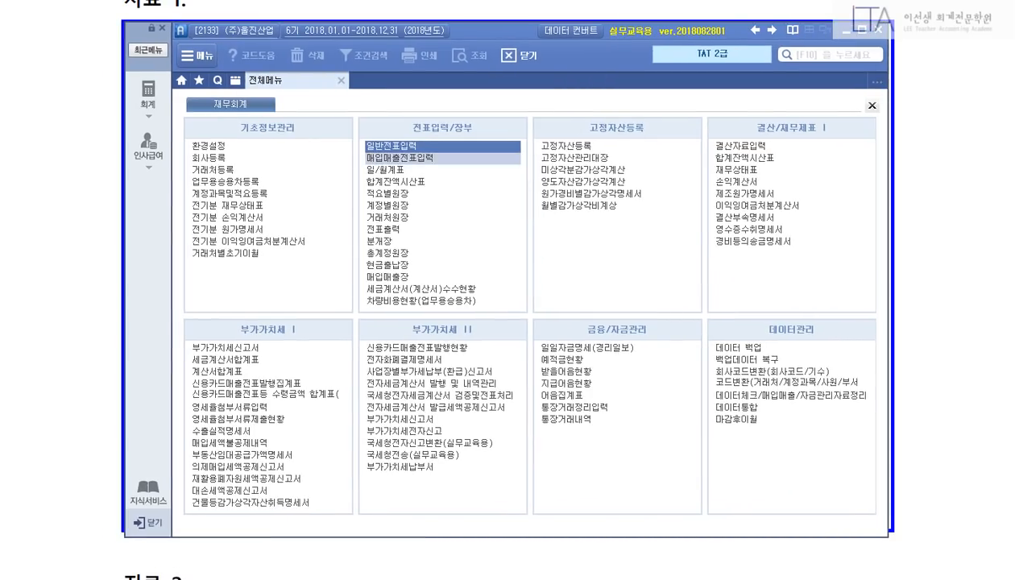
pyautogui.click(400, 157)
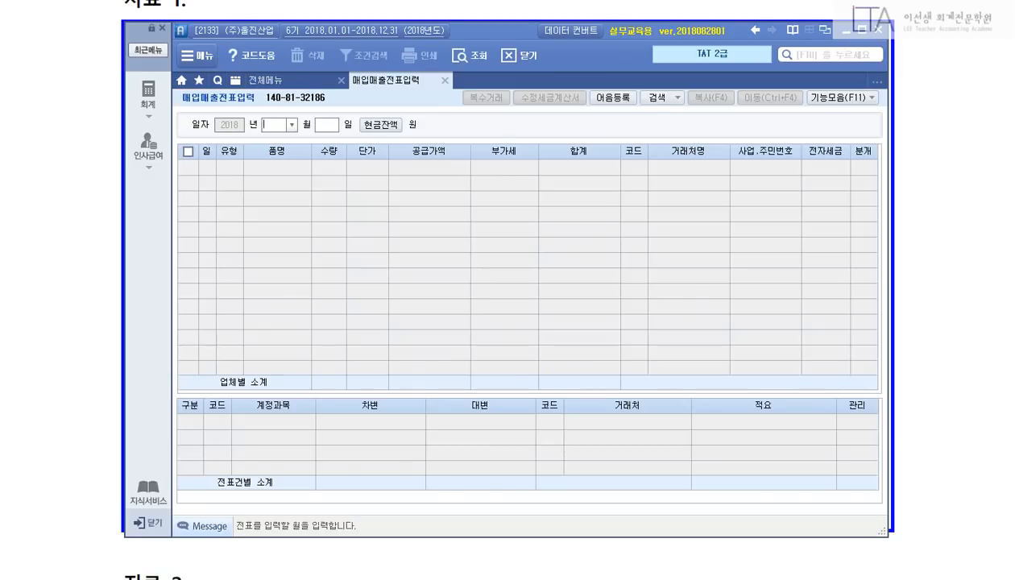
pyautogui.write('03')
pyautogui.press('Return')
pyautogui.write('10')
pyautogui.press('Return')
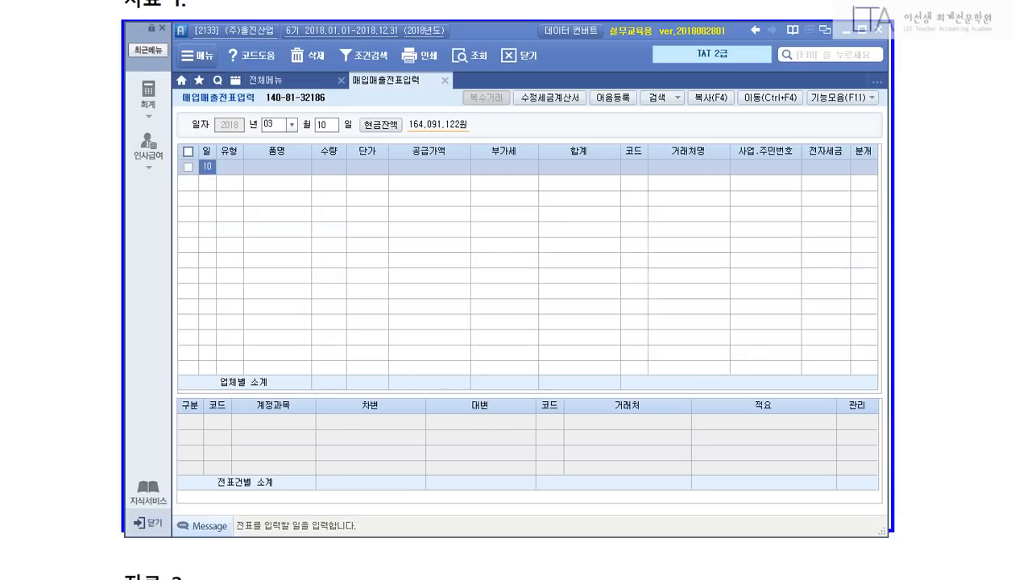
# Set the March 10 voucher's transaction type to purchase code 51 (과세).
pyautogui.press('Return')
pyautogui.write('51')
pyautogui.press('Return')
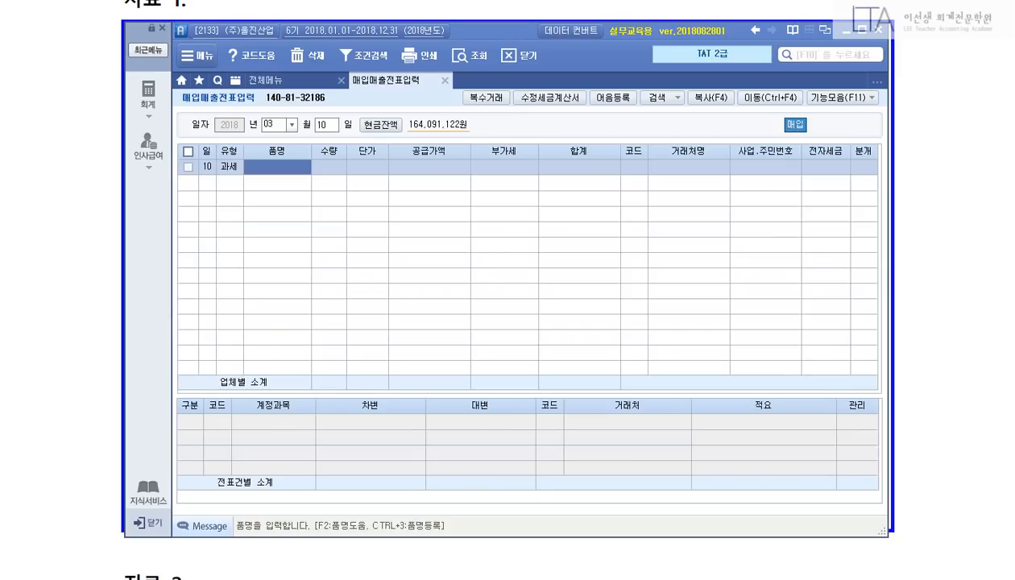
# Start a 복수거래 entry and add 알루미늄 캔 with quantity 100 and unit price 20,000.
pyautogui.press('F7')
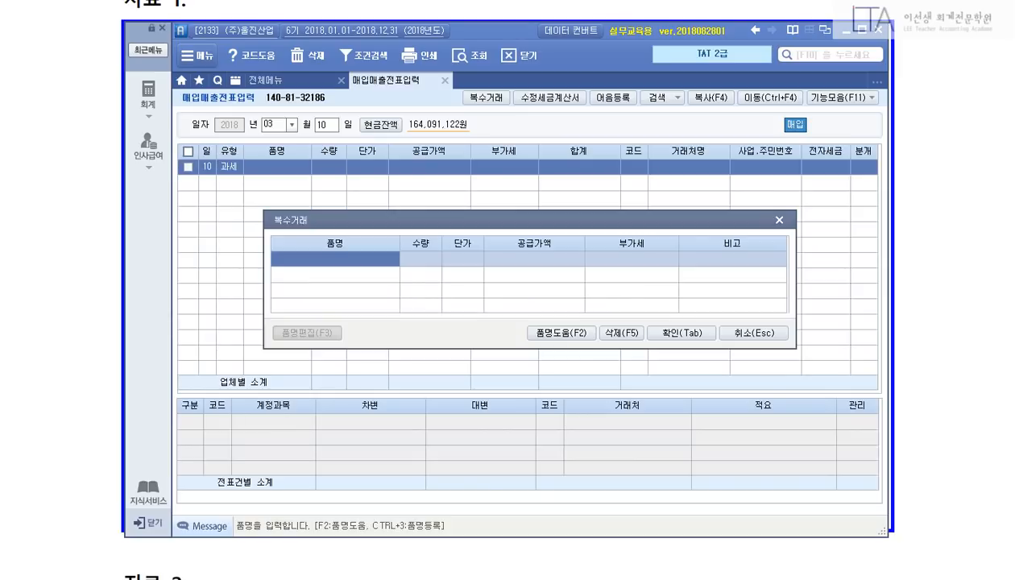
pyautogui.write('알루미늄 캔')
pyautogui.press('Return')
pyautogui.write('10')
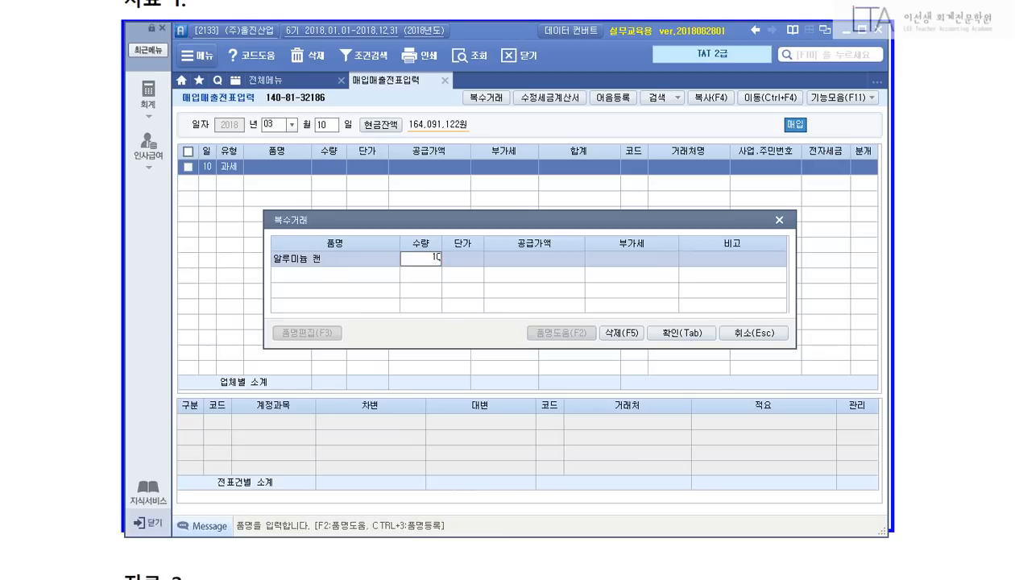
pyautogui.write('0')
pyautogui.press('Return')
pyautogui.write('20000')
pyautogui.press('Return')
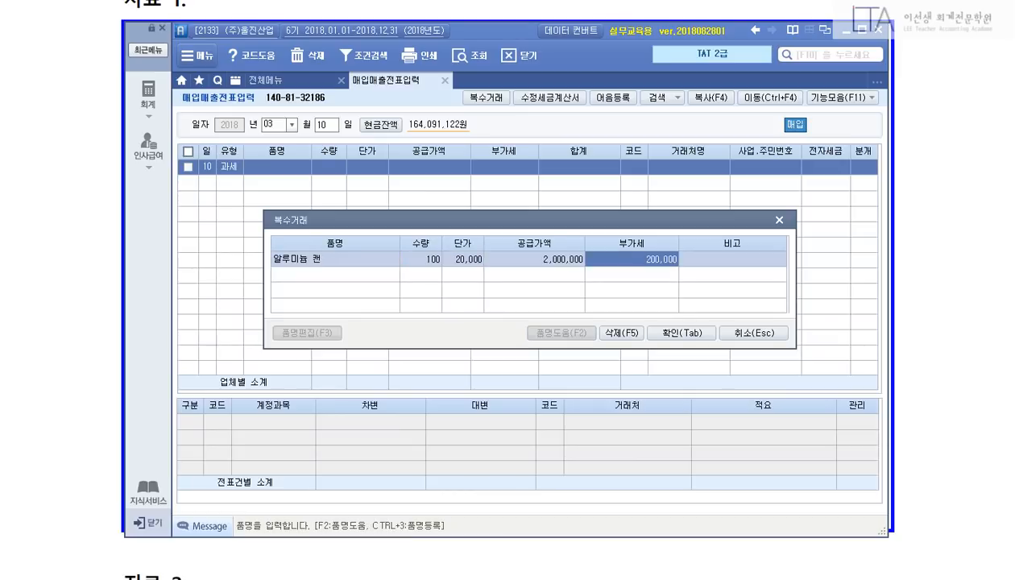
pyautogui.press('Return')
# Add 플라스틱 용기 with quantity 300 and unit price 5,500 as the second item, and confirm the 복수거래 entry.
pyautogui.write('플라스')
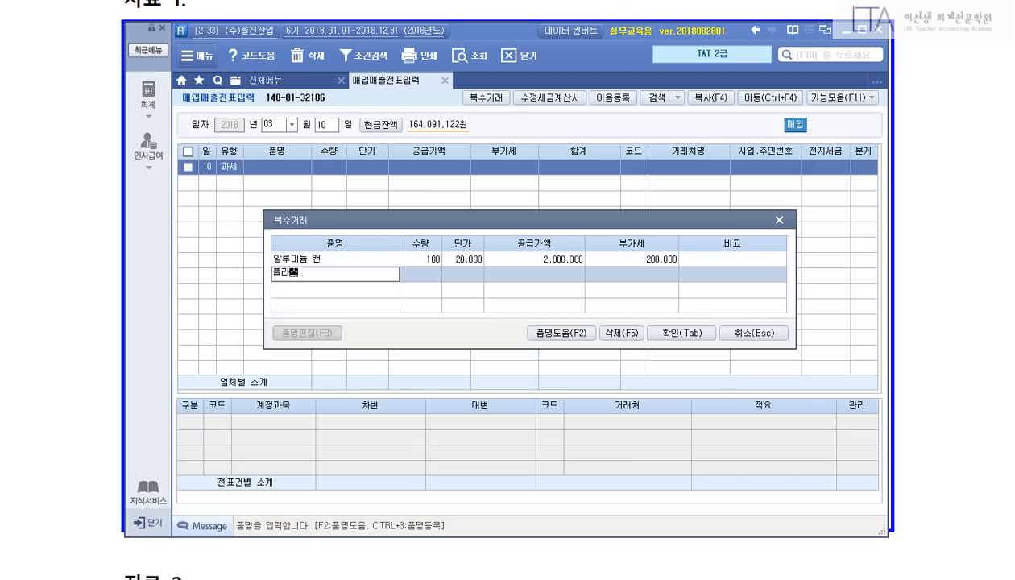
pyautogui.write('틱 용기')
pyautogui.press('Return')
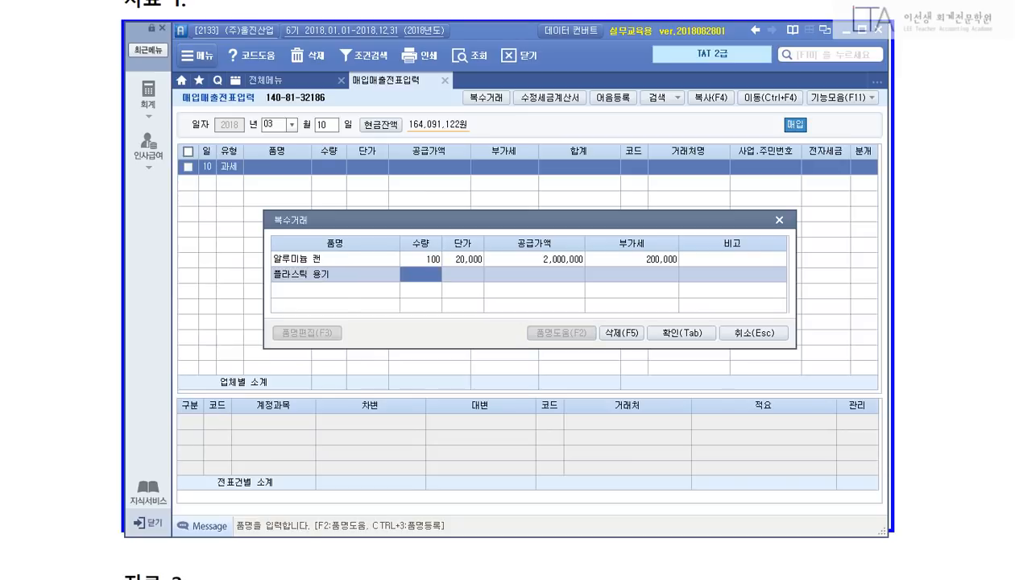
pyautogui.write('300')
pyautogui.press('Return')
pyautogui.write('5500')
pyautogui.press('Return')
pyautogui.press('Return')
pyautogui.press('Return')
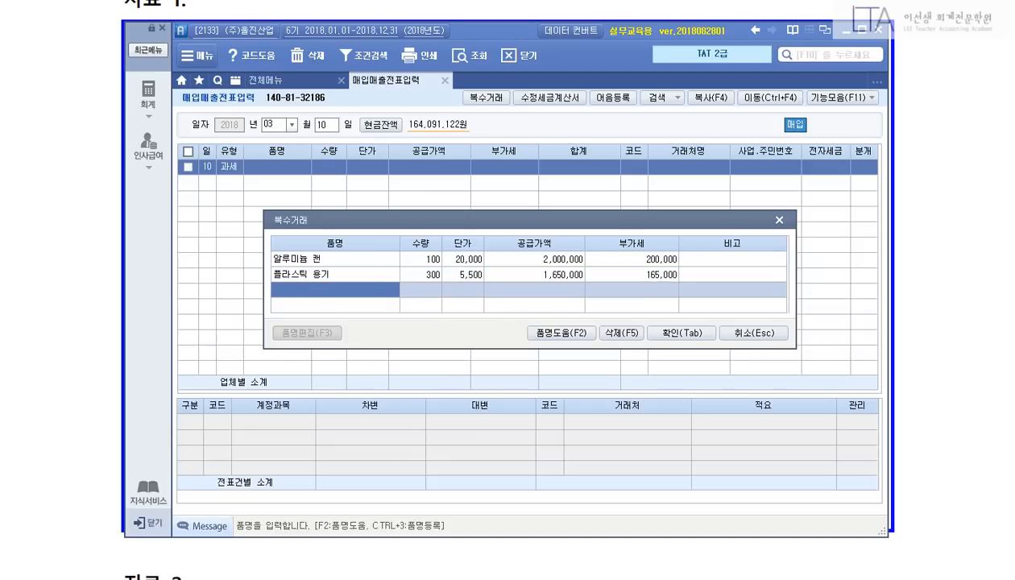
pyautogui.press('Tab')
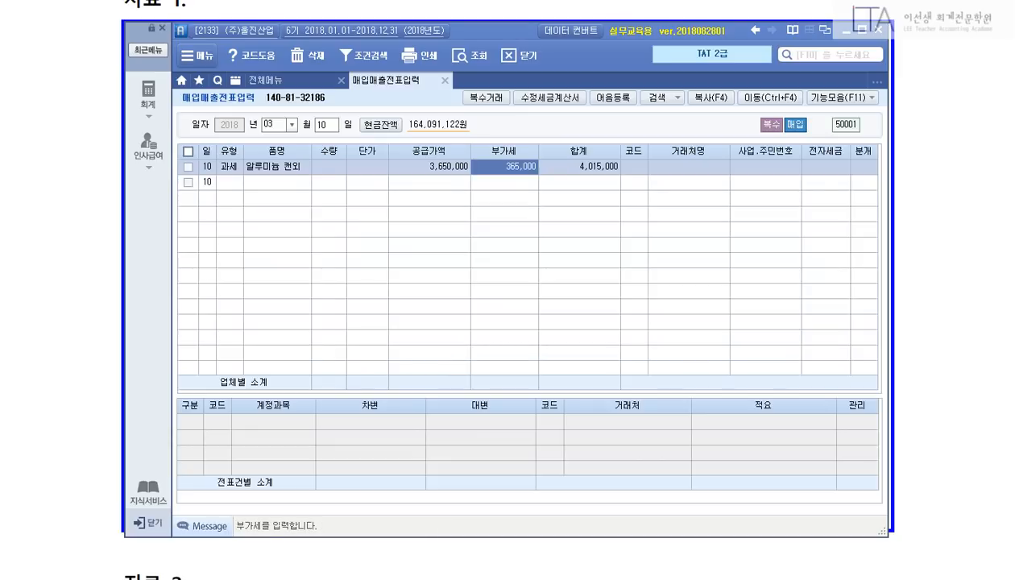
# Assign (주)동성정밀 as the voucher's 거래처 and set its 전자세금 status to 전자입력.
pyautogui.press('Return')
pyautogui.write('동성')
pyautogui.press('Return')
pyautogui.press('Return')
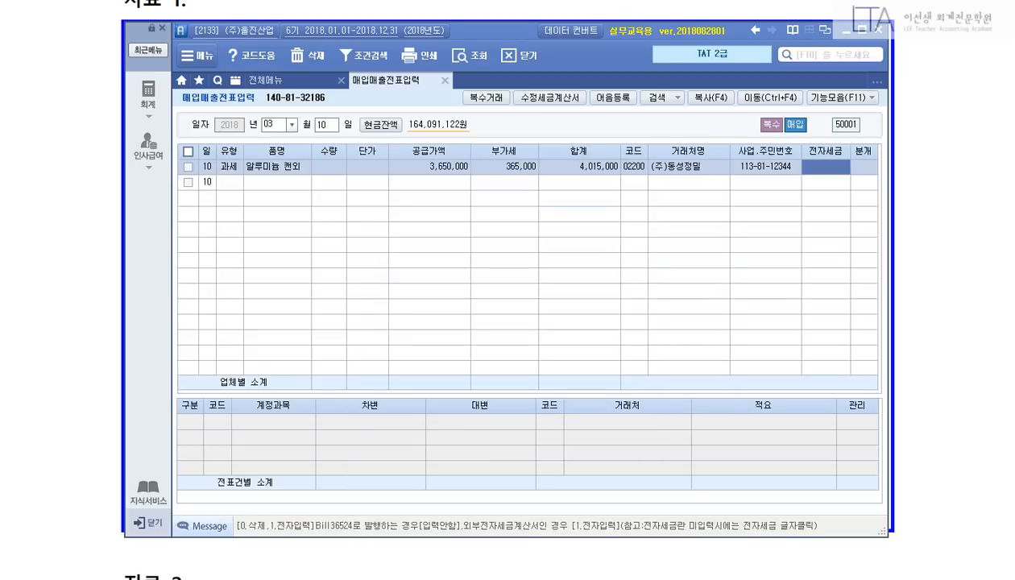
pyautogui.press('1')
pyautogui.press('Return')
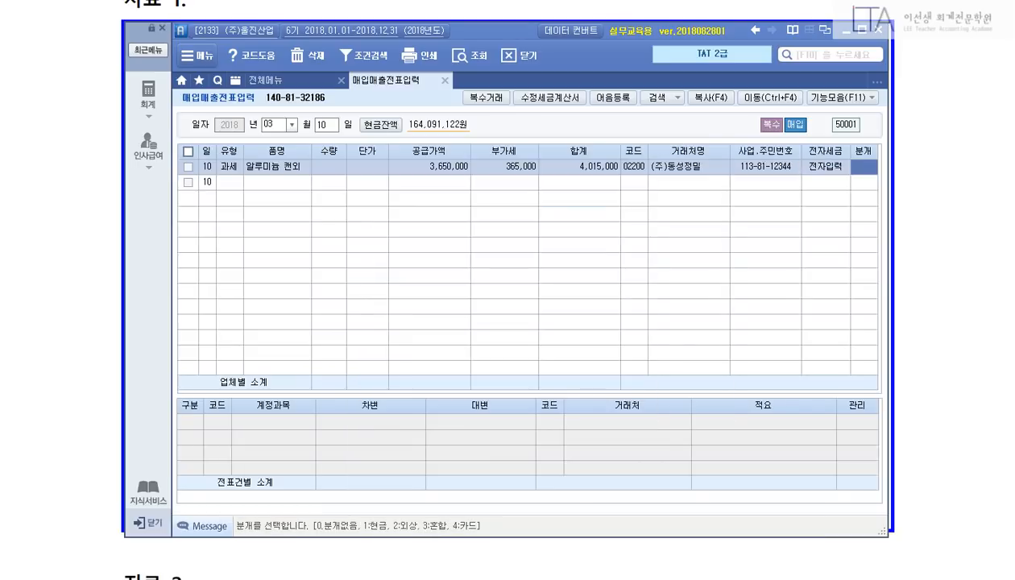
# Set the 분개 type to 혼합 and add a 4,015,000 credit line for account 252 지급어음.
pyautogui.press('3')
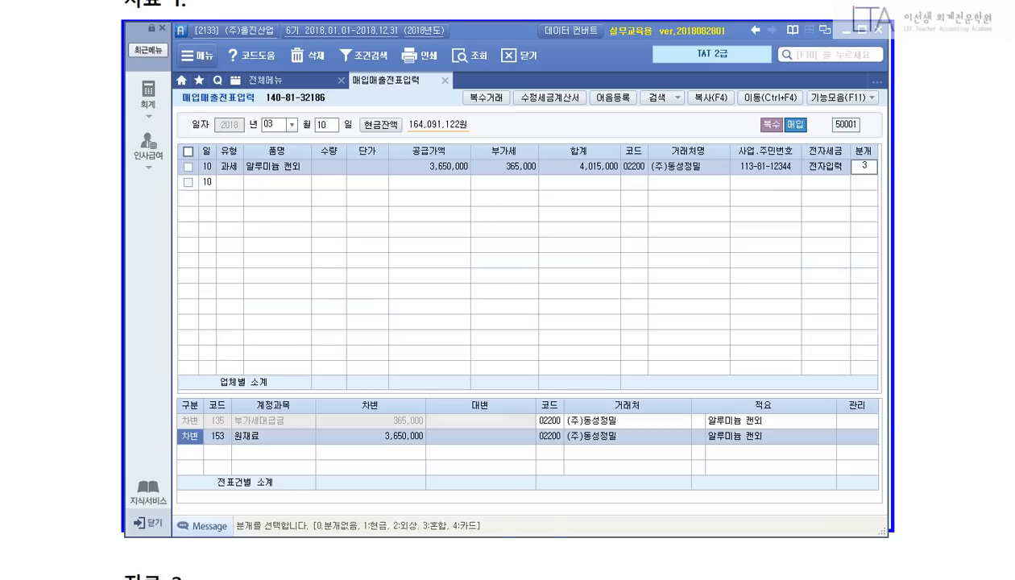
pyautogui.press('Return')
pyautogui.press('Down')
pyautogui.write('4')
pyautogui.press('Return')
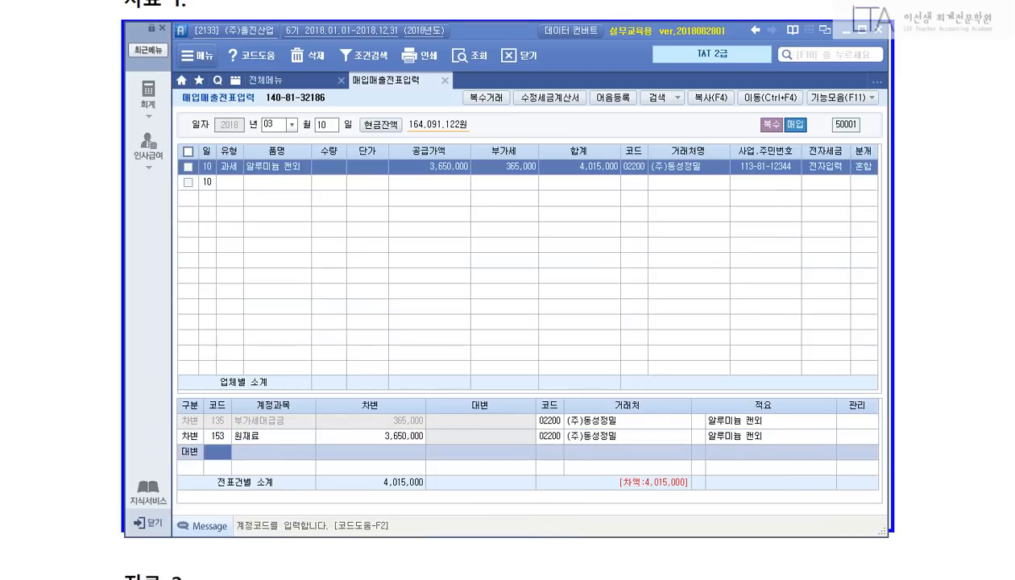
pyautogui.write('252')
pyautogui.press('Return')
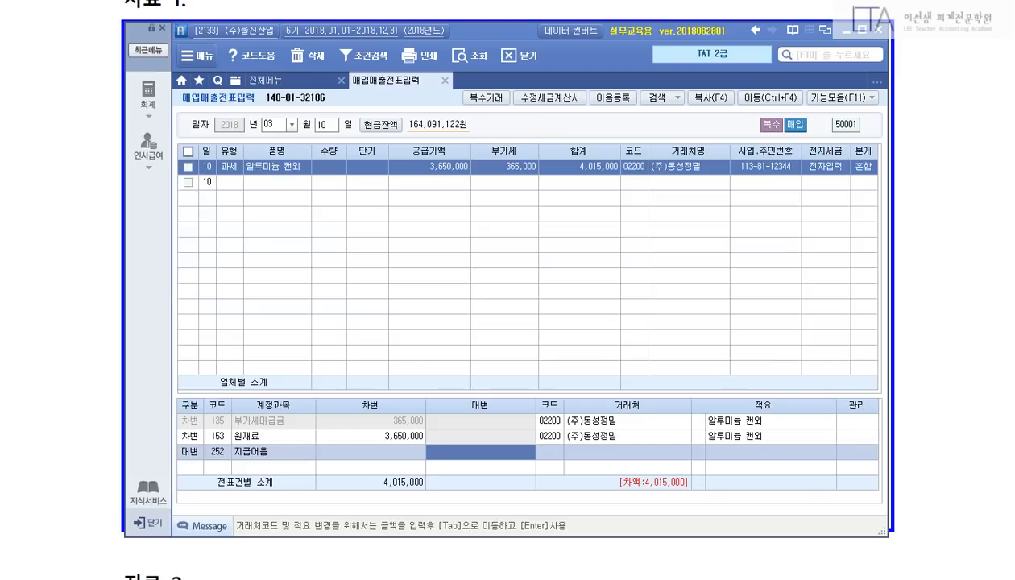
pyautogui.write('4,015,000')
pyautogui.press('Return')
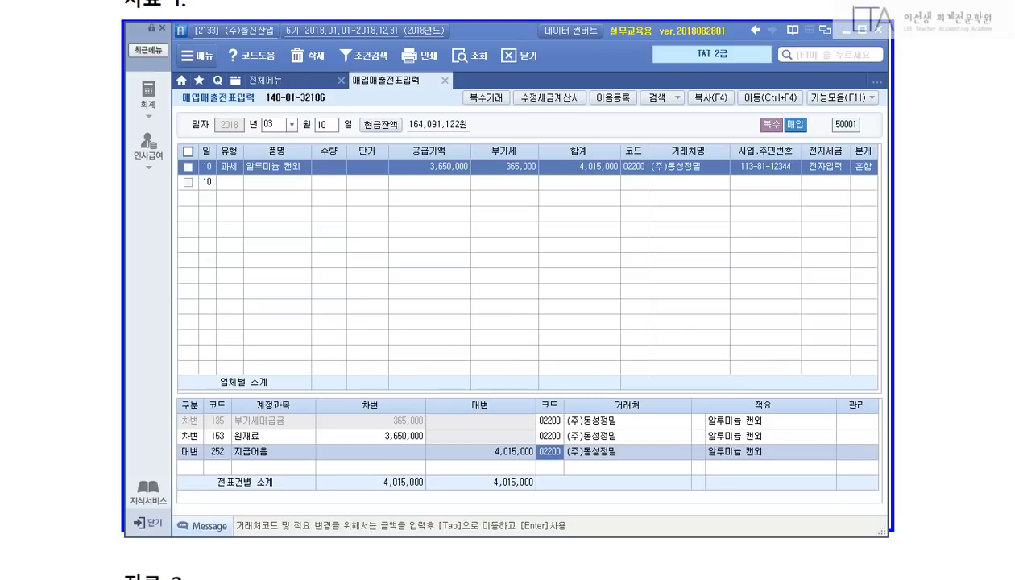
pyautogui.press('Return')
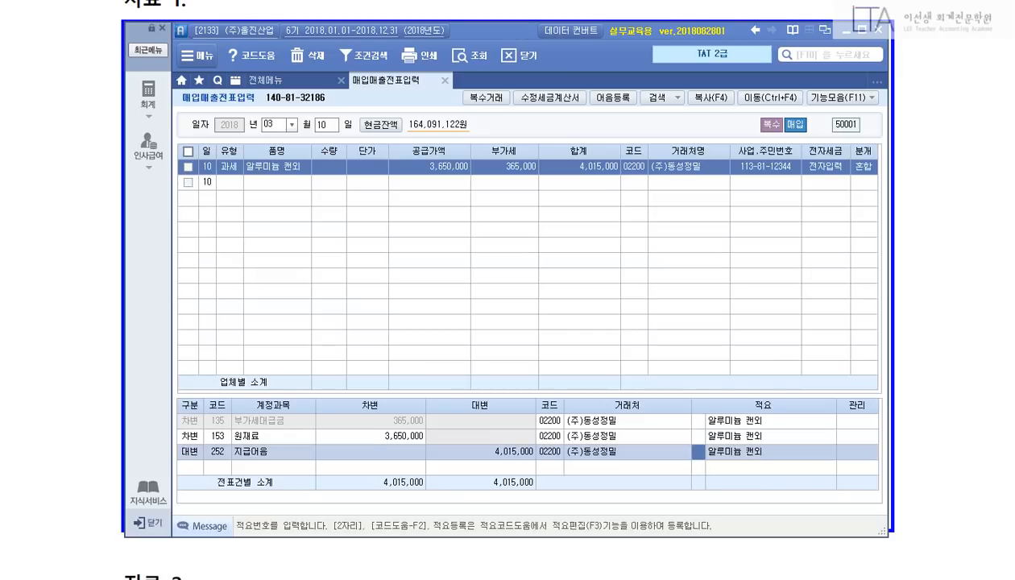
pyautogui.moveTo(696, 435); pyautogui.dragTo(657, 328)
pyautogui.moveTo(601, 239)
pyautogui.mouseDown()
pyautogui.moveTo(642, 239)
pyautogui.moveTo(611, 300)
pyautogui.moveTo(618, 267)
pyautogui.mouseUp()
pyautogui.moveTo(624, 251)
pyautogui.mouseDown()
pyautogui.moveTo(641, 251)
pyautogui.moveTo(637, 296)
pyautogui.mouseUp()
pyautogui.moveTo(577, 217); pyautogui.dragTo(694, 310)
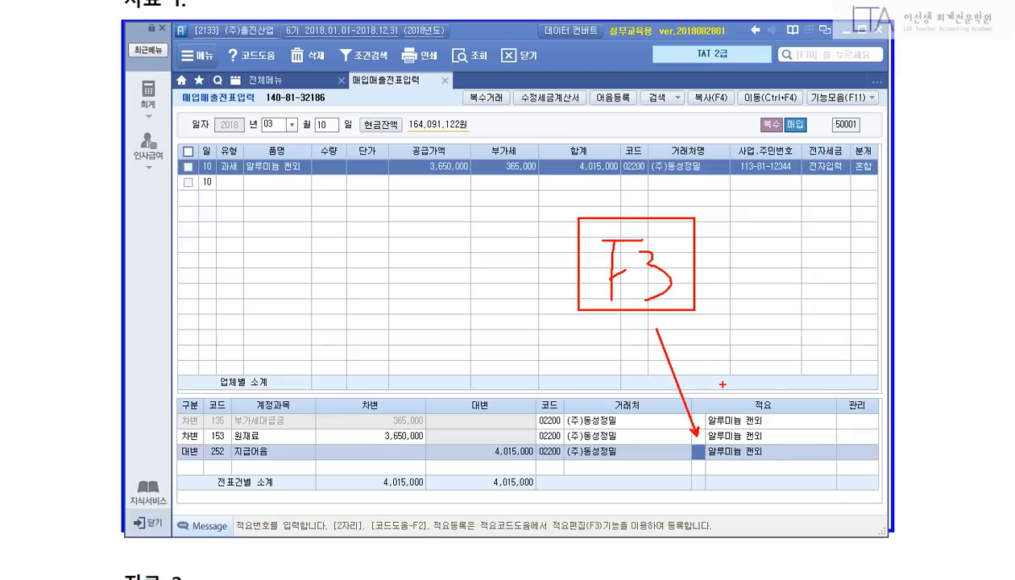
pyautogui.press('Escape')
# Open 자금관리 for the 지급어음 line and select the registered 국민은행 electronic note as its 어음번호.
pyautogui.press('F3')
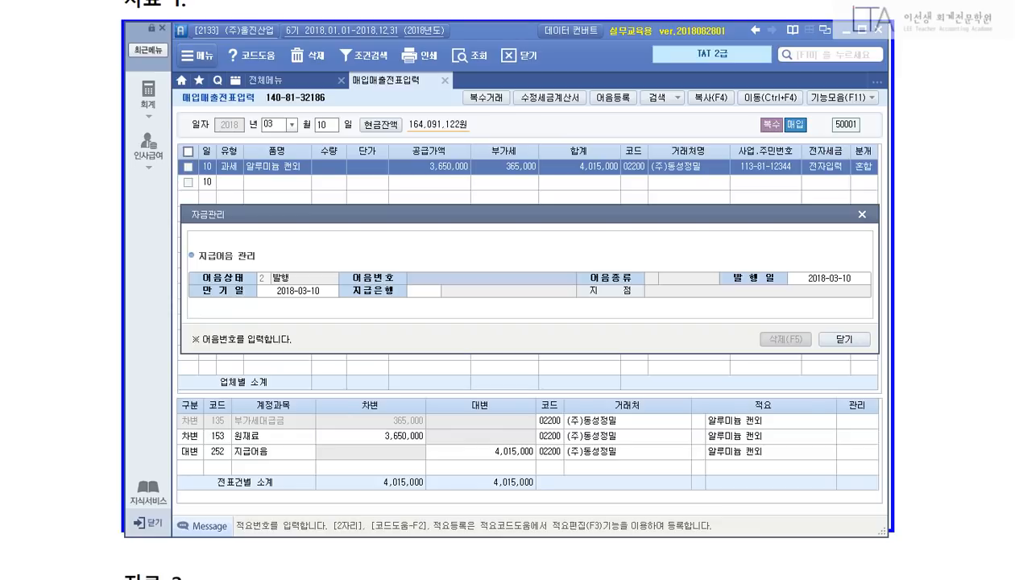
pyautogui.moveTo(485, 264)
pyautogui.mouseDown()
pyautogui.moveTo(508, 219)
pyautogui.moveTo(542, 192)
pyautogui.moveTo(529, 240)
pyautogui.moveTo(546, 216)
pyautogui.moveTo(599, 222)
pyautogui.mouseUp()
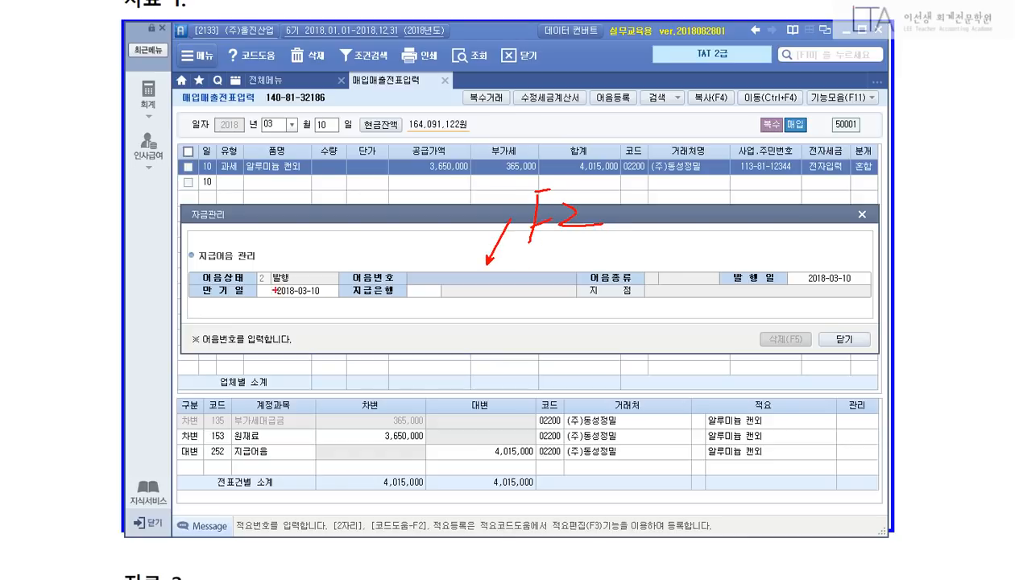
pyautogui.moveTo(188, 279); pyautogui.dragTo(344, 316)
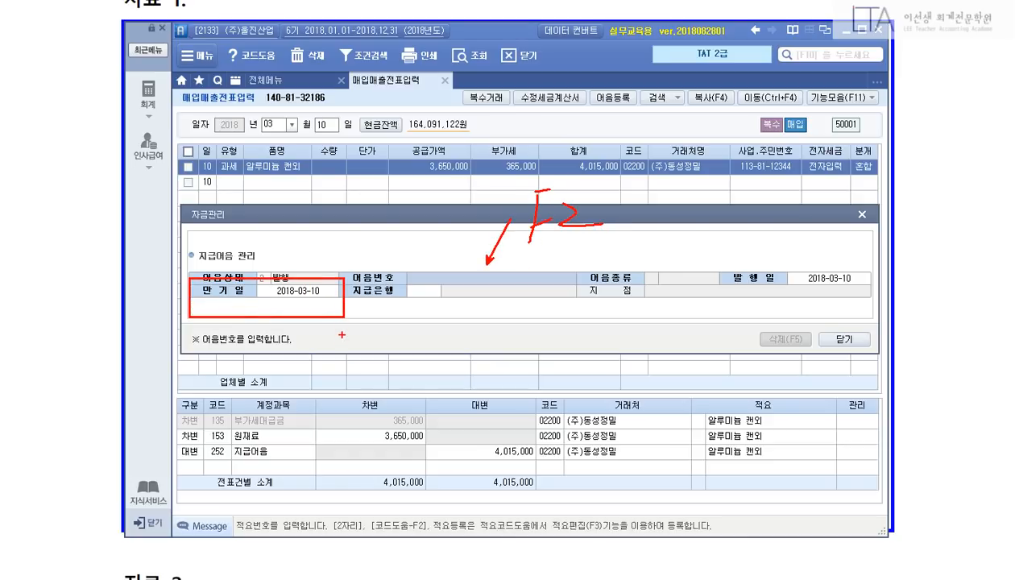
pyautogui.press('Escape')
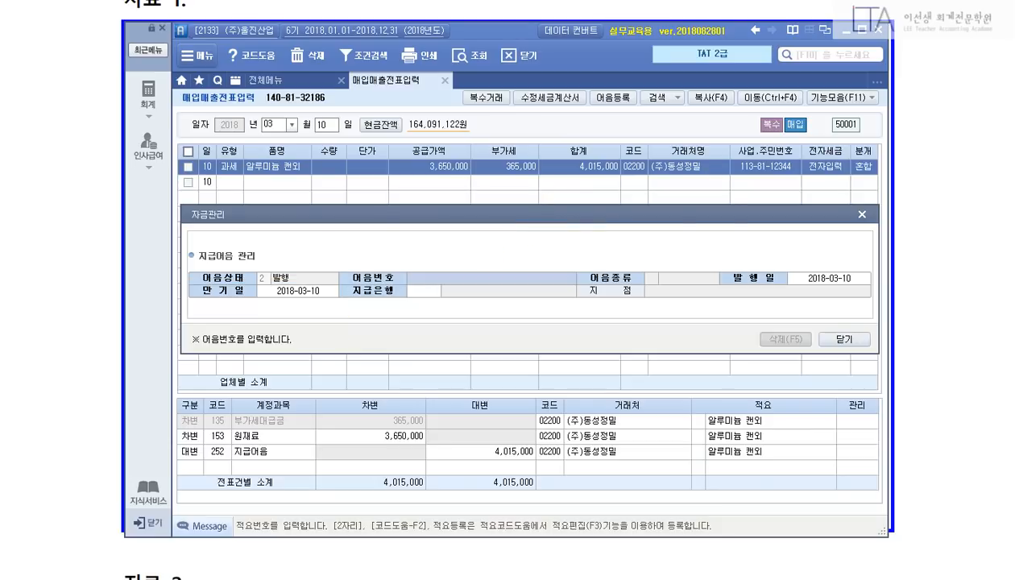
pyautogui.press('F2')
pyautogui.press('Return')
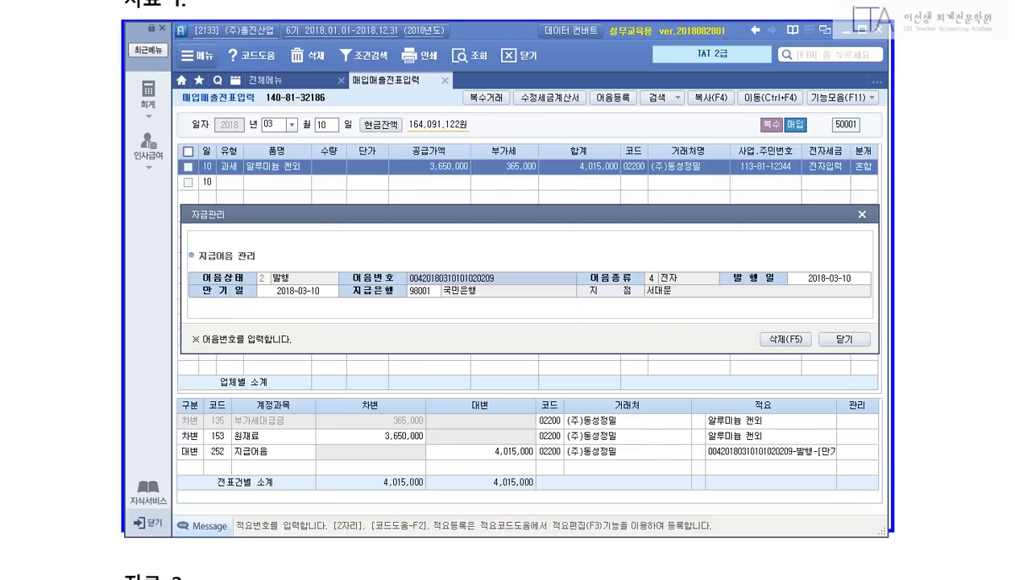
# Set the note's 만기일 to 2018-04-10 and close 자금관리.
pyautogui.press('Return')
pyautogui.press('Return')
pyautogui.write('201')
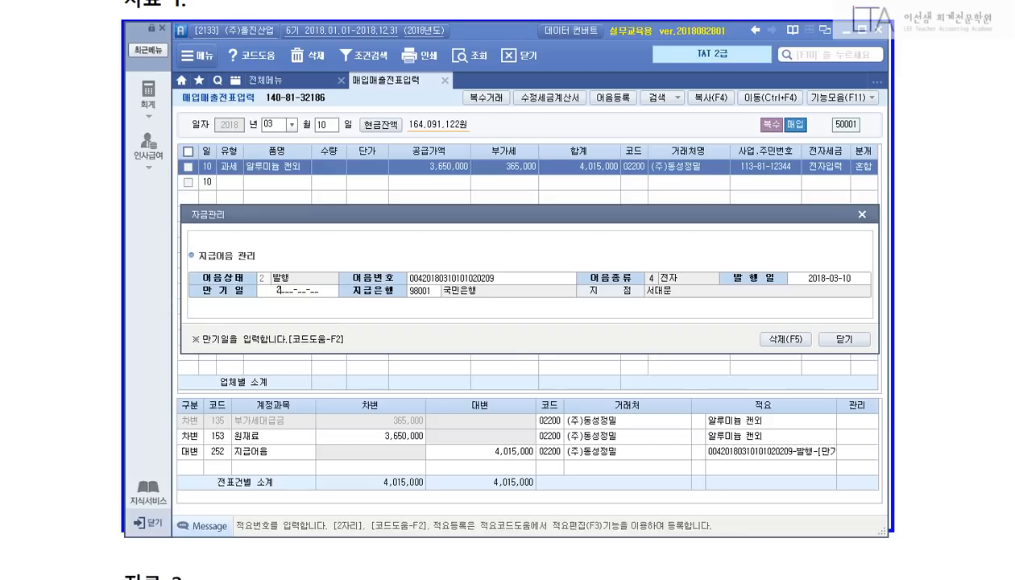
pyautogui.write('8-')
pyautogui.write('04-10')
pyautogui.press('Return')
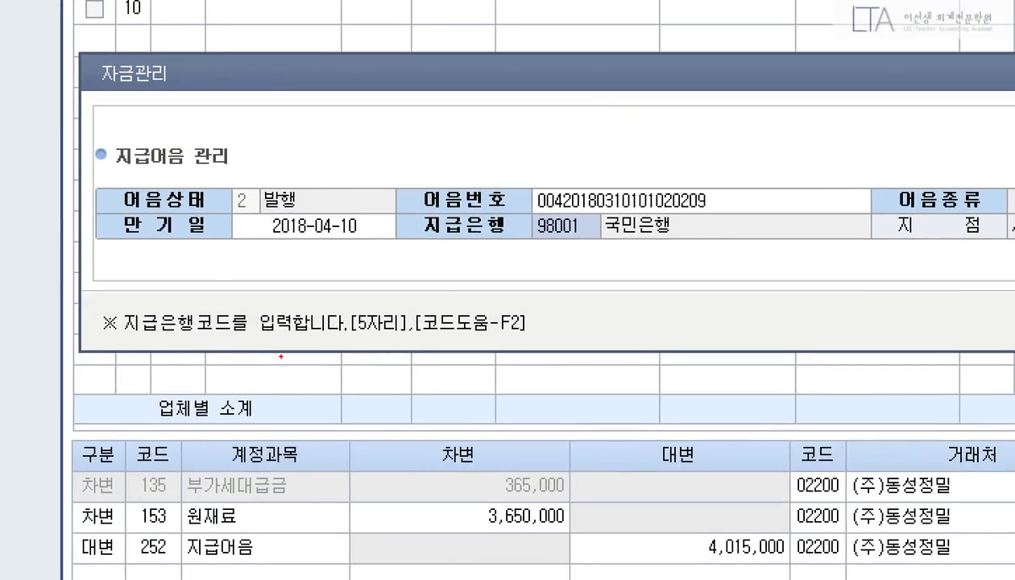
pyautogui.moveTo(107, 208); pyautogui.dragTo(370, 255)
pyautogui.moveTo(409, 166)
pyautogui.mouseDown()
pyautogui.moveTo(637, 216)
pyautogui.moveTo(713, 216)
pyautogui.mouseUp()
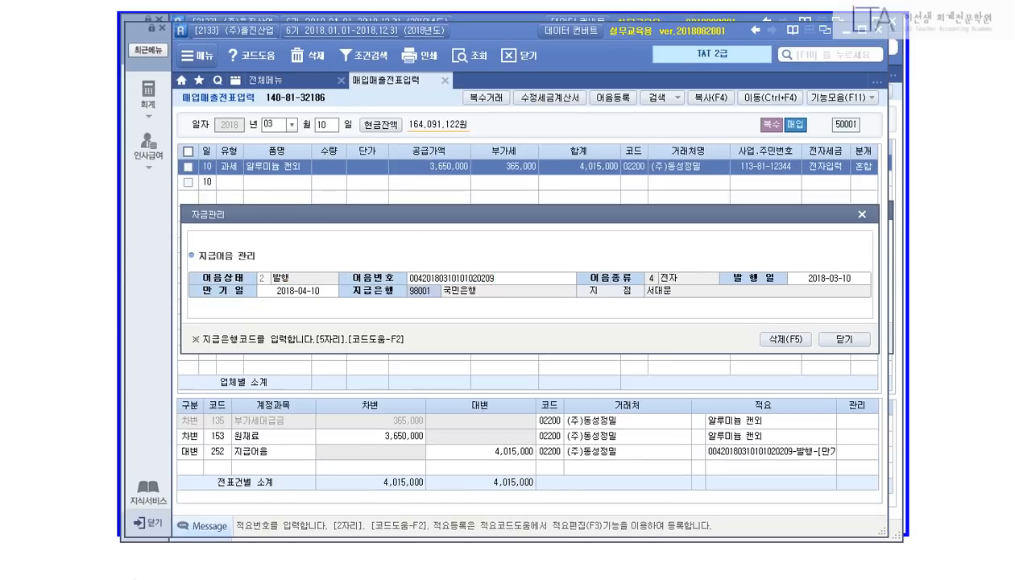
pyautogui.press('Return')
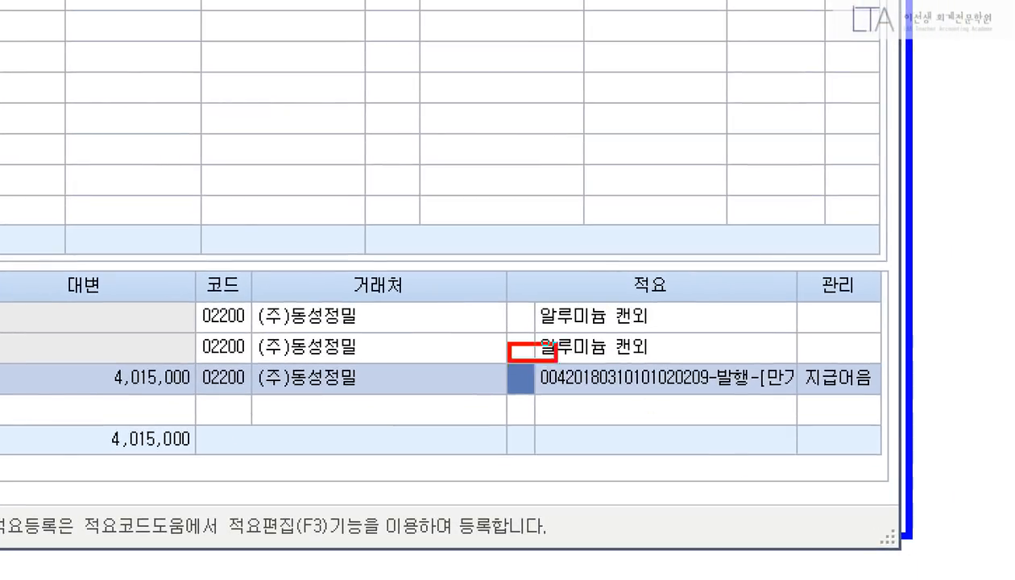
pyautogui.moveTo(556, 360); pyautogui.dragTo(892, 400)
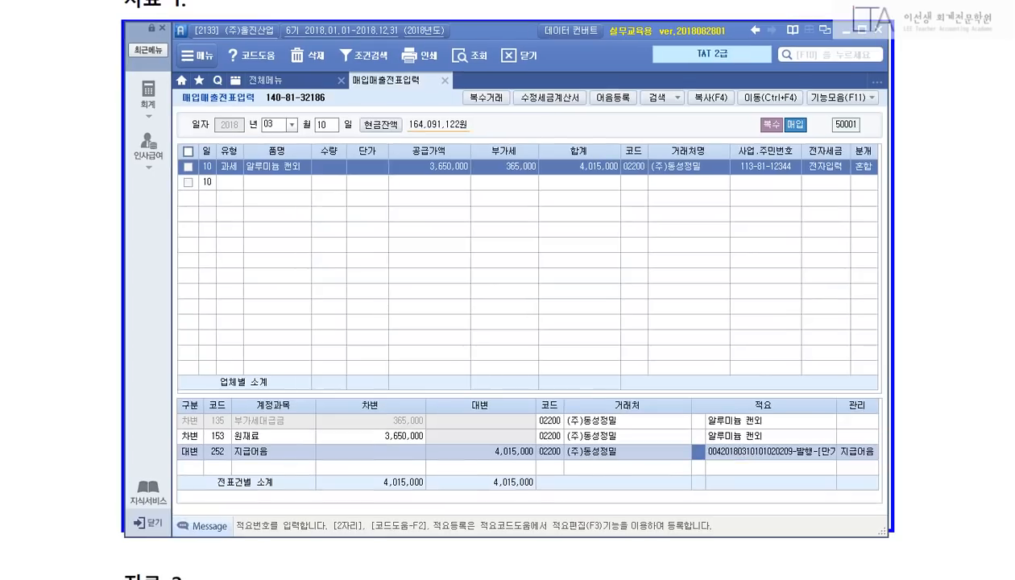
pyautogui.press('Return')
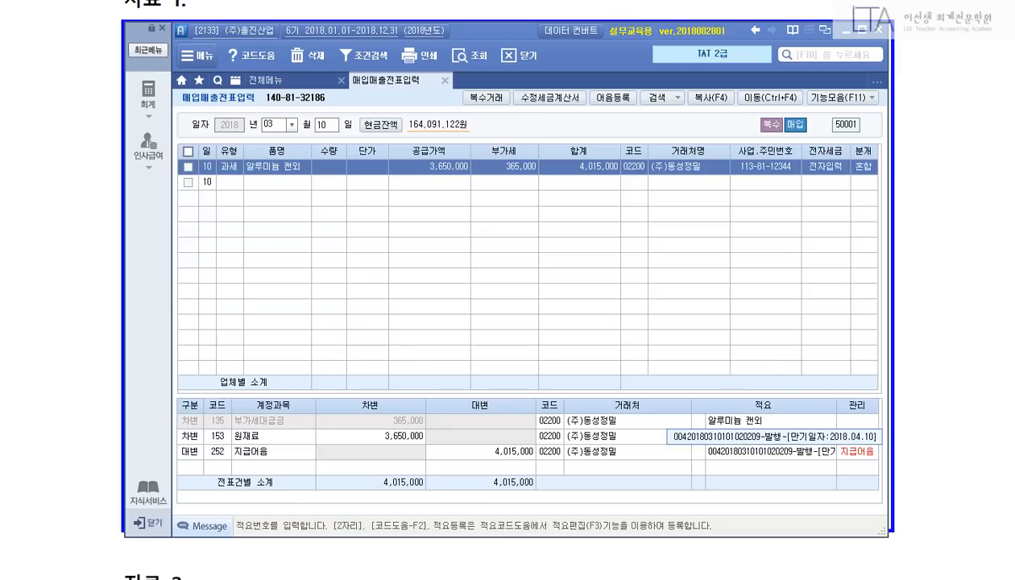
pyautogui.press('Return')
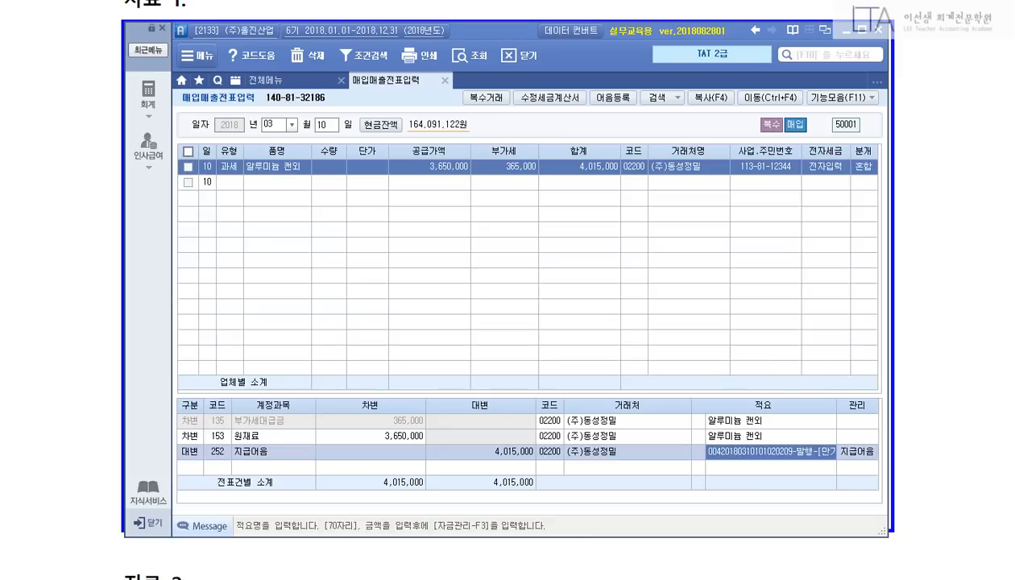
# Review the 2018.5.6 tax invoice for 정밀검사기 and the task instructions, marking 매입매출전표, 전자입력 and the omitted 고정자산등록.
pyautogui.press('Escape')
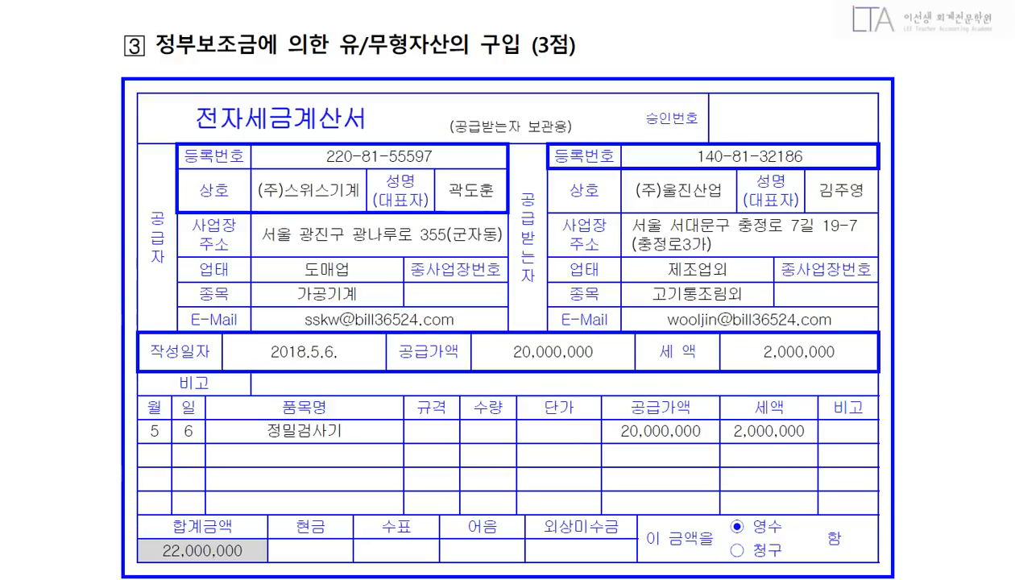
pyautogui.moveTo(153, 45); pyautogui.dragTo(519, 44)
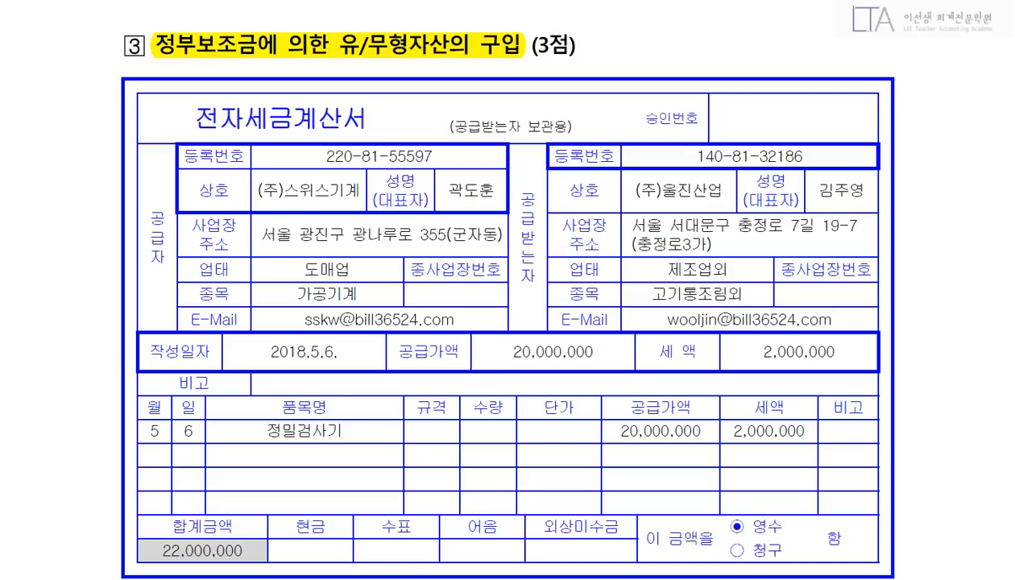
pyautogui.scroll(-5, 507, 290)
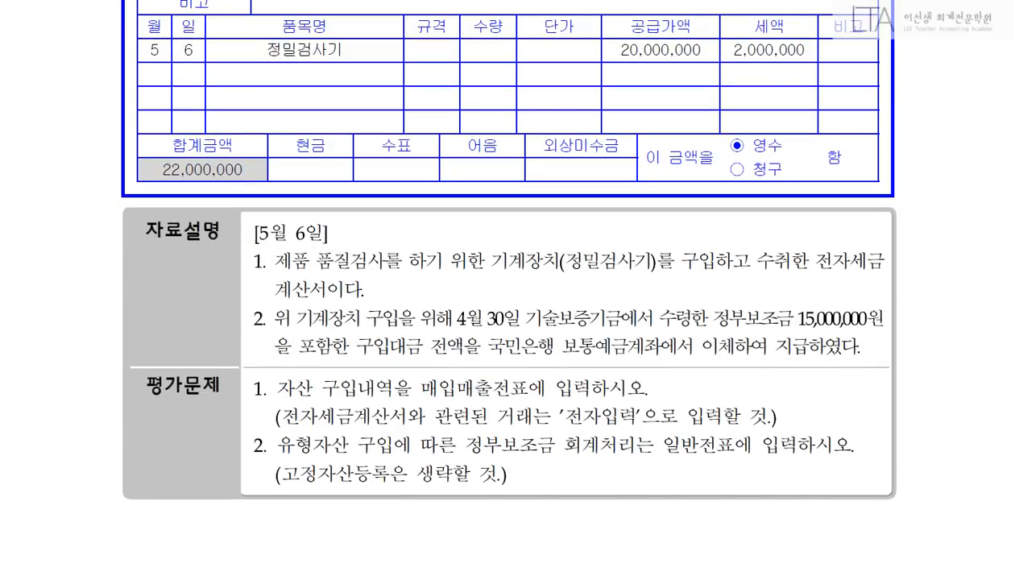
pyautogui.moveTo(419, 388)
pyautogui.mouseDown()
pyautogui.moveTo(529, 388)
pyautogui.moveTo(640, 416)
pyautogui.mouseUp()
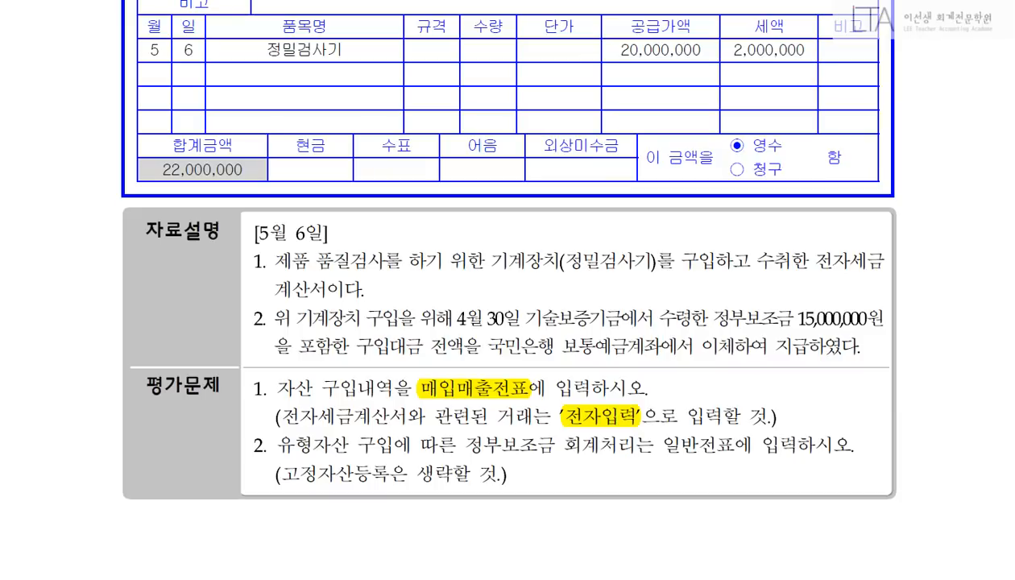
pyautogui.moveTo(277, 473); pyautogui.dragTo(491, 472)
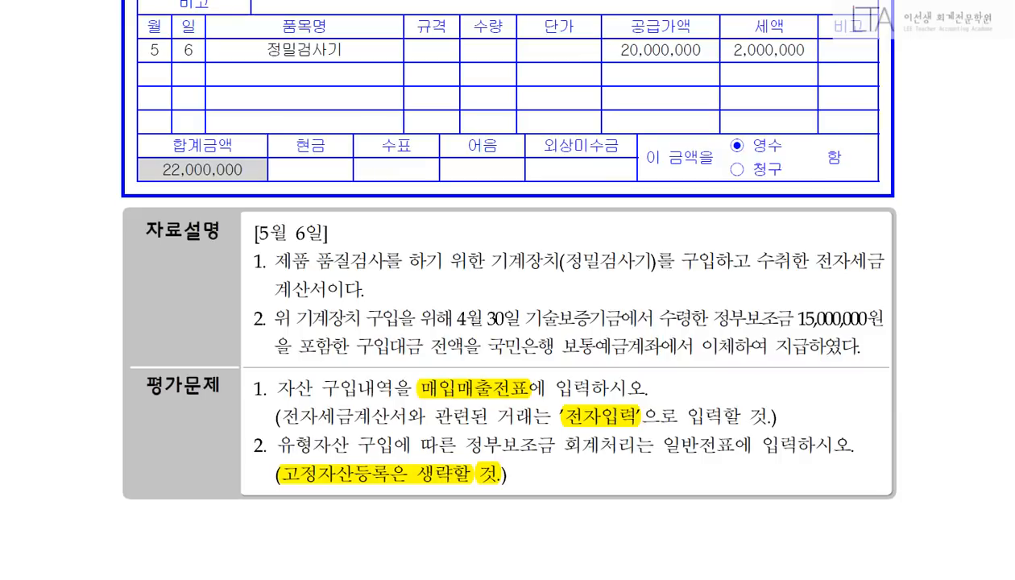
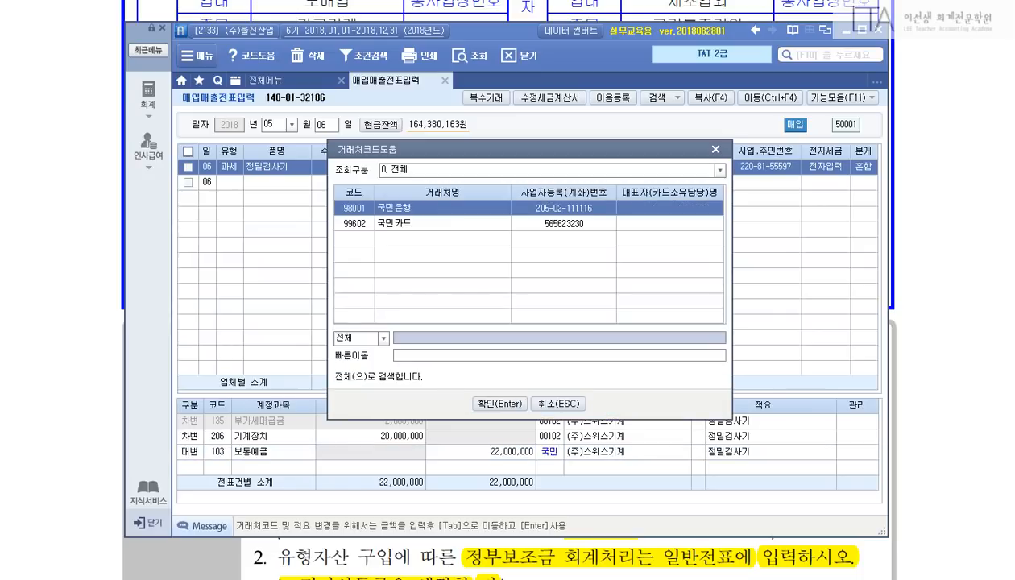
# Assign 국민은행 (98001) as the 거래처 of the 보통예금 credit line and finish the 정밀검사기 purchase voucher.
pyautogui.press('Return')
pyautogui.press('Return')
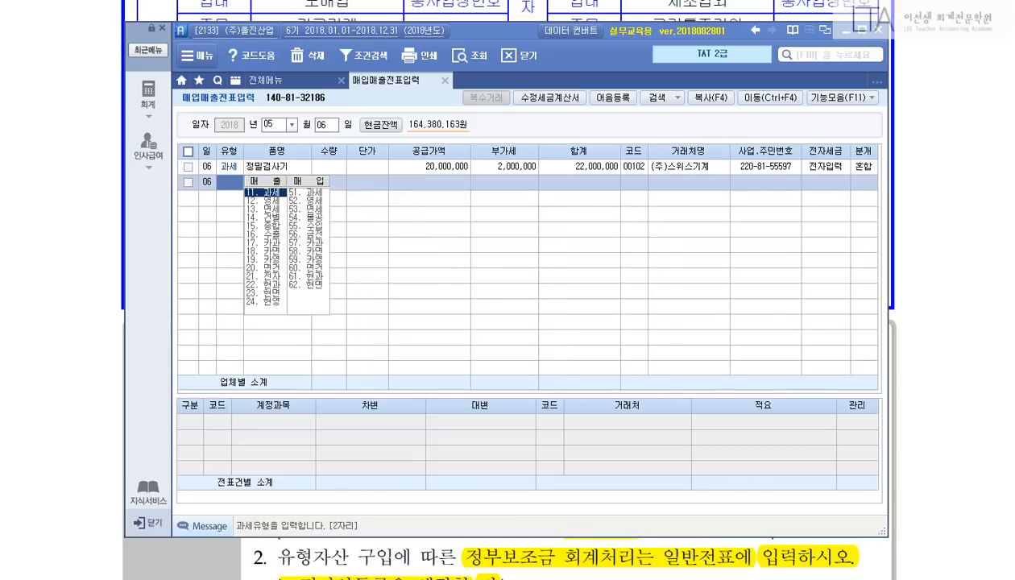
pyautogui.press('Escape')
pyautogui.press('Up')
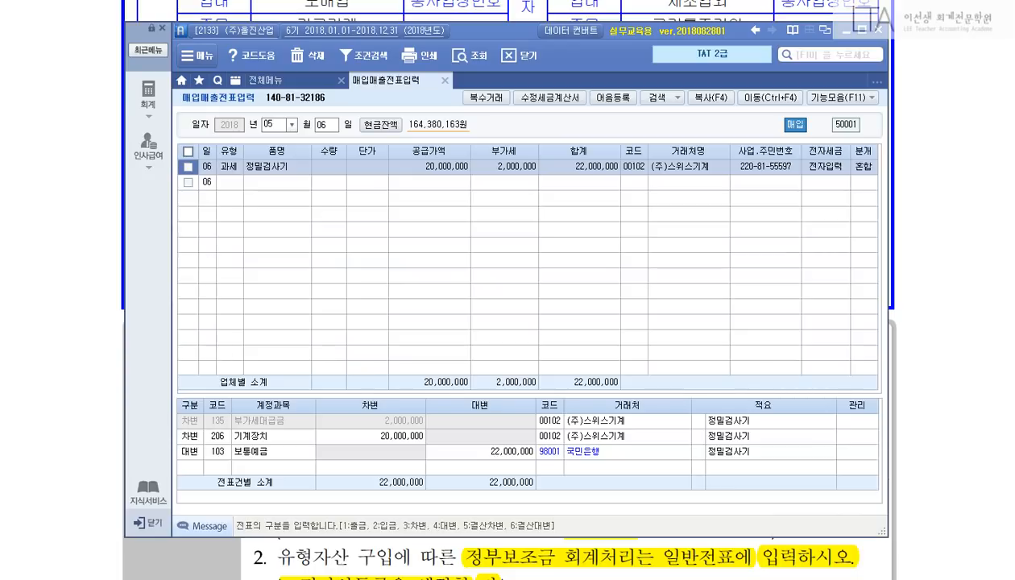
pyautogui.moveTo(437, 228); pyautogui.dragTo(486, 220)
pyautogui.moveTo(444, 231)
pyautogui.mouseDown()
pyautogui.moveTo(442, 248)
pyautogui.moveTo(471, 270)
pyautogui.mouseUp()
pyautogui.moveTo(494, 235); pyautogui.dragTo(498, 287)
pyautogui.moveTo(527, 250); pyautogui.dragTo(543, 252)
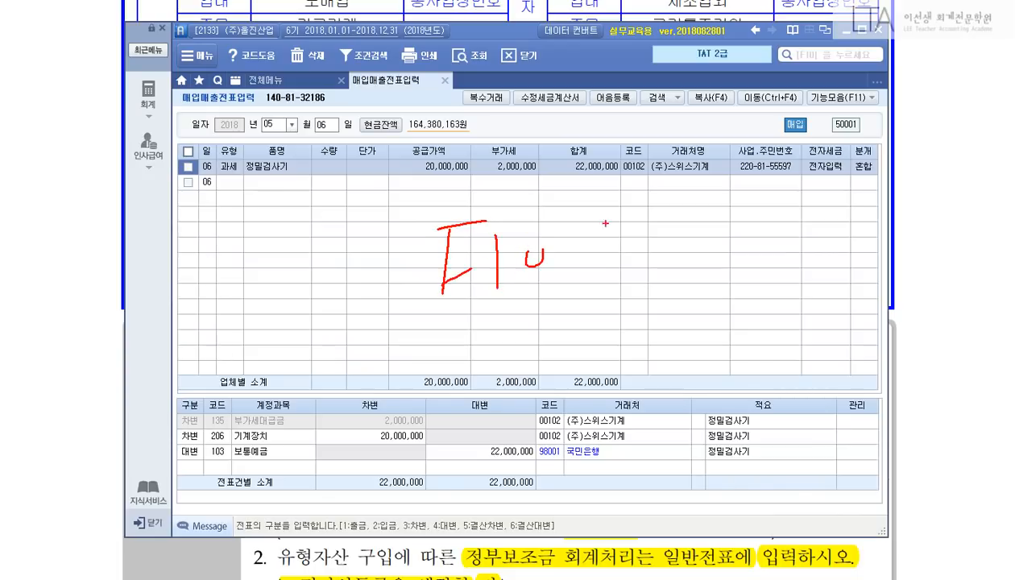
pyautogui.moveTo(791, 55); pyautogui.dragTo(568, 233)
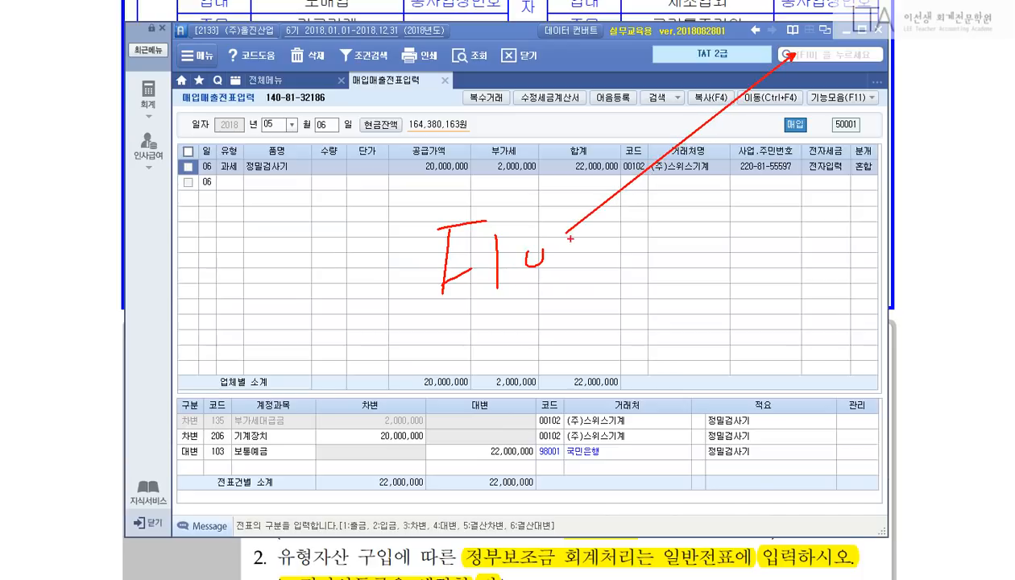
pyautogui.press('Escape')
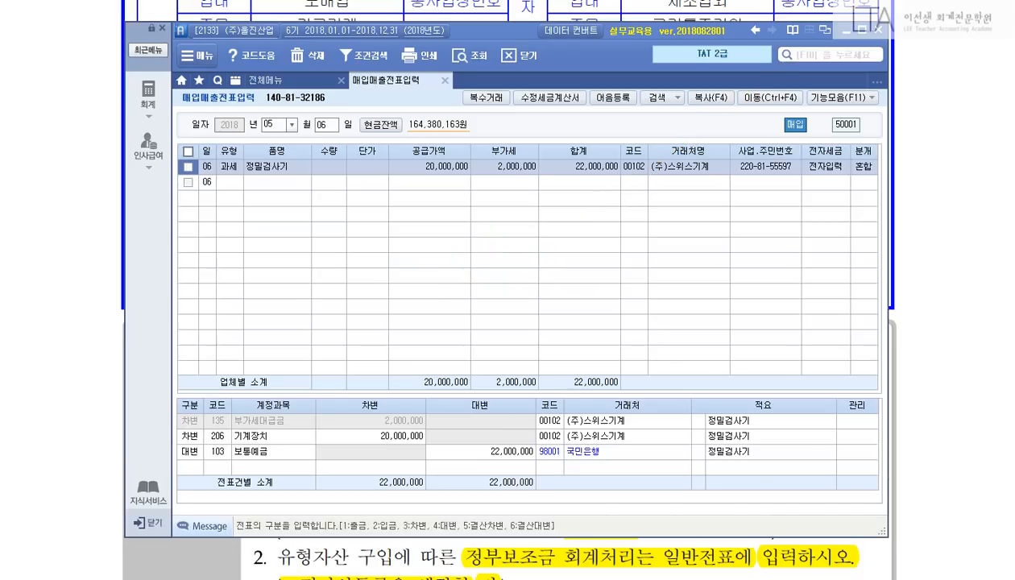
# Find 일반전표입력 through the menu search and open it.
pyautogui.press('F10')
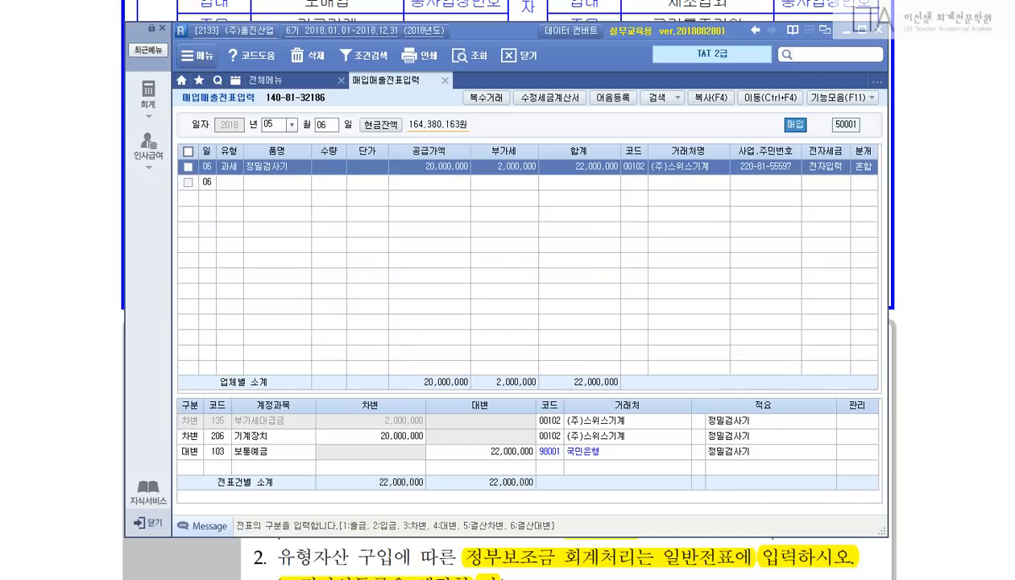
pyautogui.write('일반전')
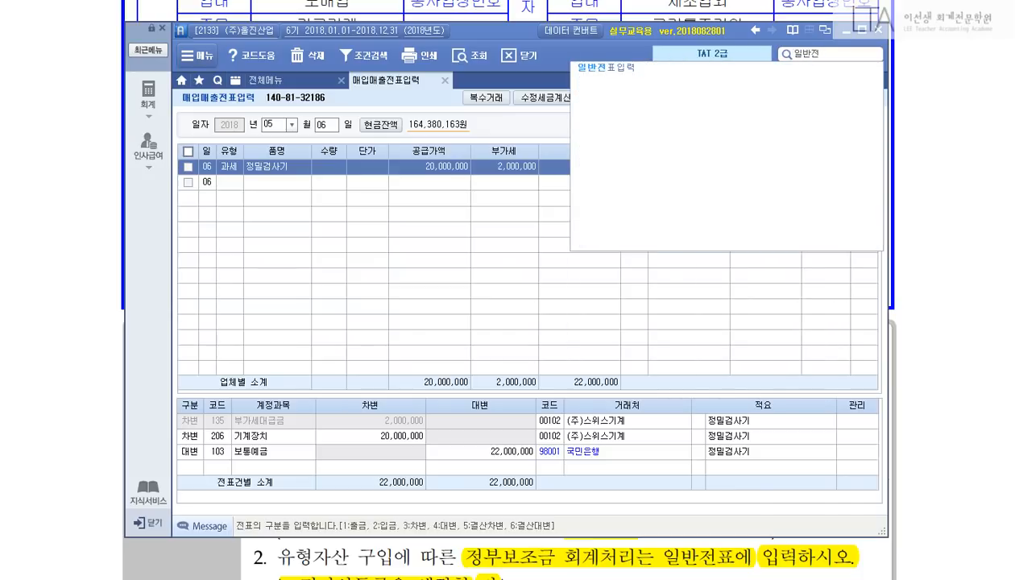
pyautogui.press('Down')
pyautogui.press('Return')
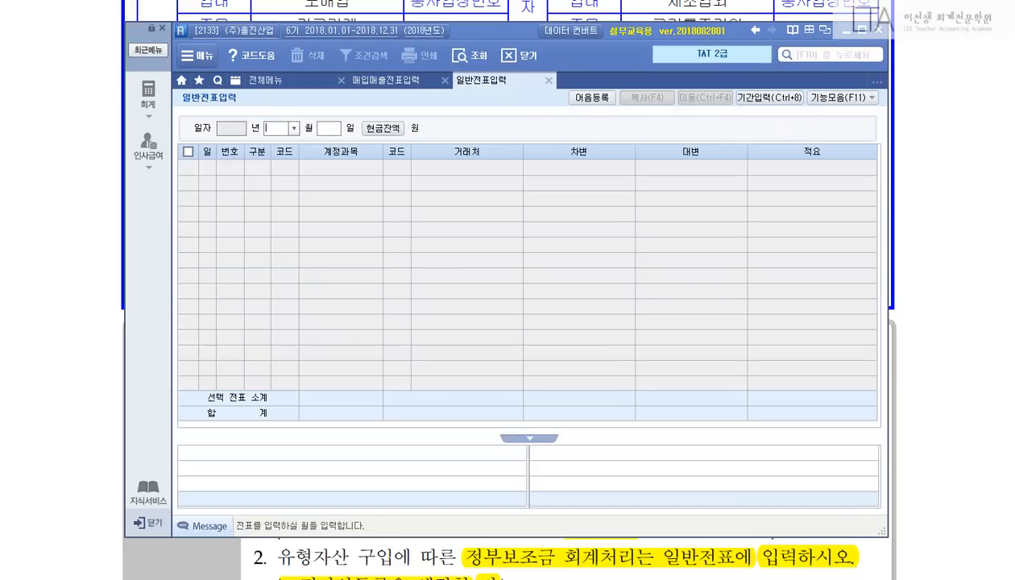
pyautogui.write('05')
pyautogui.press('Return')
pyautogui.write('06')
pyautogui.press('Return')
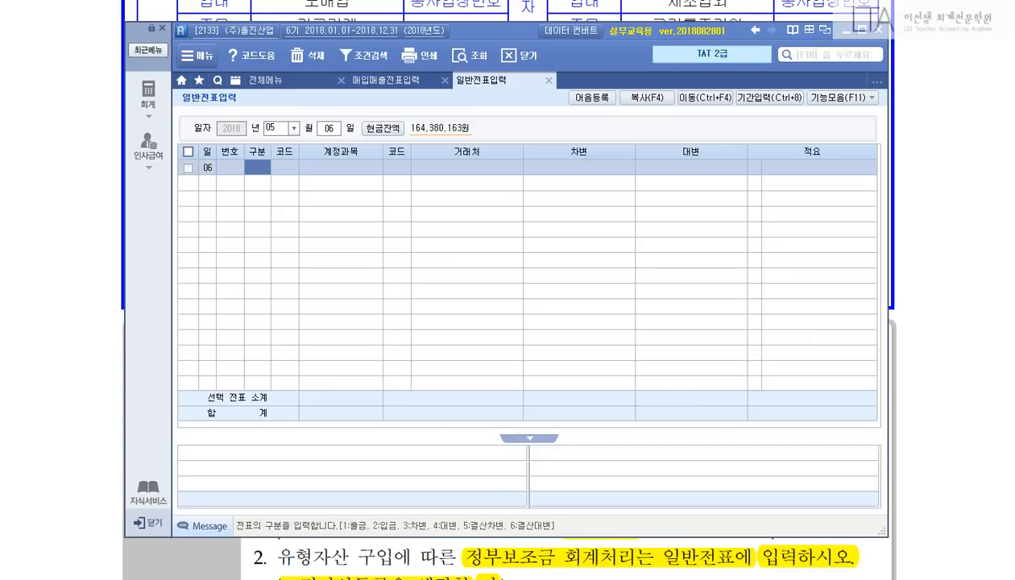
pyautogui.press('Escape')
pyautogui.press('Escape')
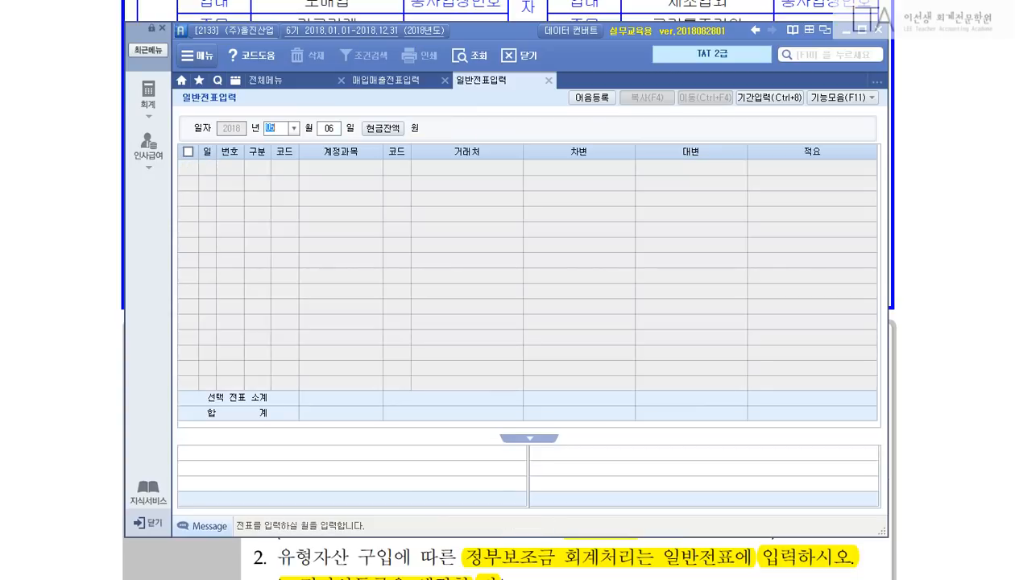
# Display the April 30 general voucher and examine which account code its 정부보조금 credit line uses.
pyautogui.write('0430')
pyautogui.press('Return')
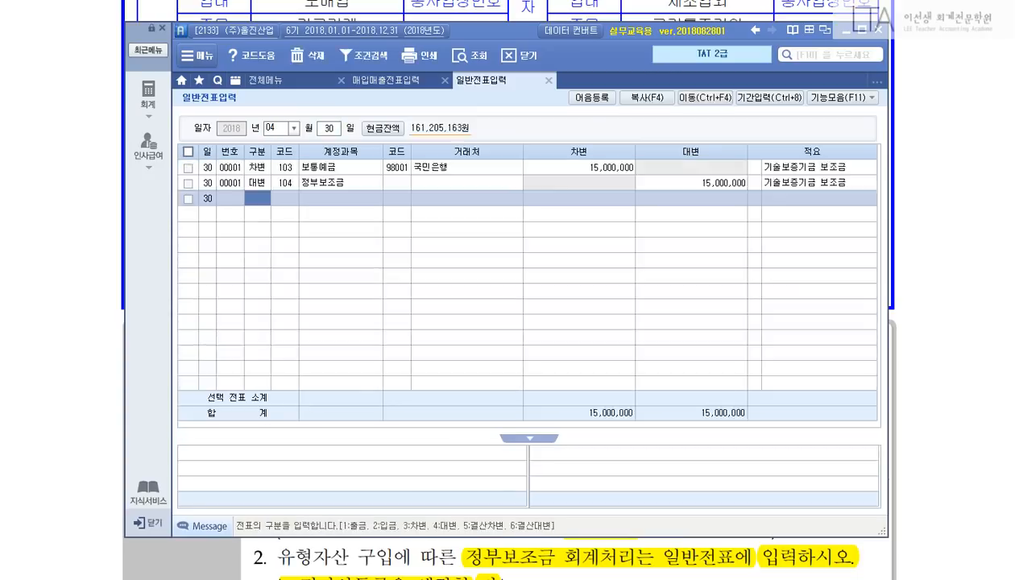
pyautogui.press('Up')
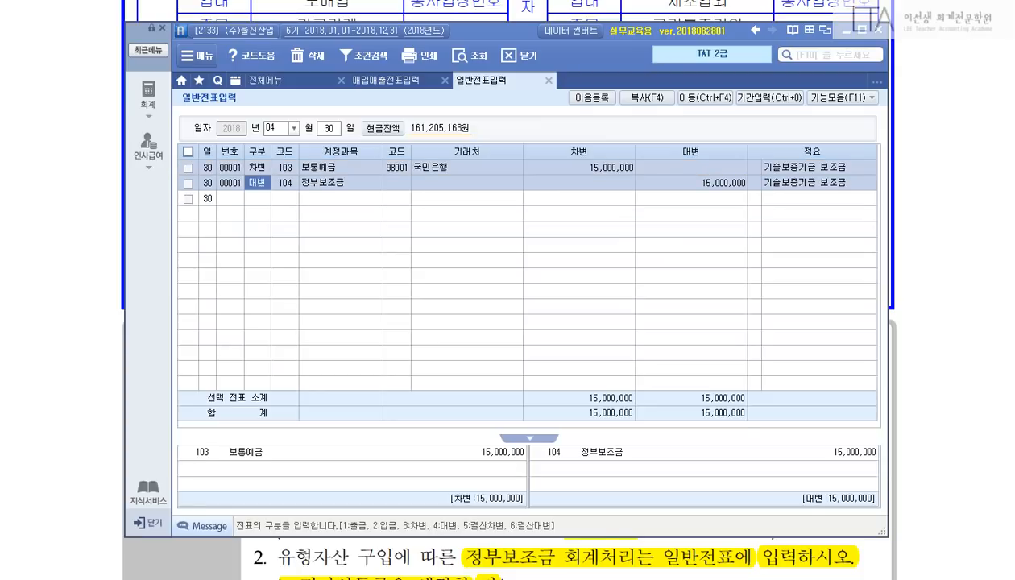
pyautogui.click(396, 183)
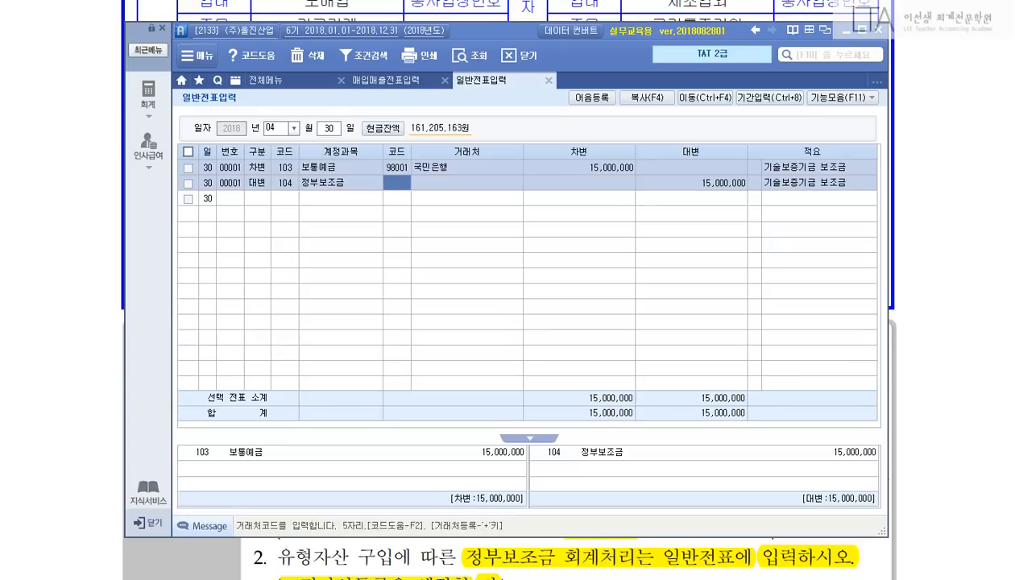
pyautogui.moveTo(211, 239)
pyautogui.mouseDown()
pyautogui.moveTo(223, 252)
pyautogui.moveTo(212, 261)
pyautogui.mouseUp()
pyautogui.moveTo(232, 236)
pyautogui.mouseDown()
pyautogui.moveTo(220, 279)
pyautogui.moveTo(234, 273)
pyautogui.mouseUp()
pyautogui.moveTo(239, 284)
pyautogui.mouseDown()
pyautogui.moveTo(215, 232)
pyautogui.moveTo(244, 283)
pyautogui.mouseUp()
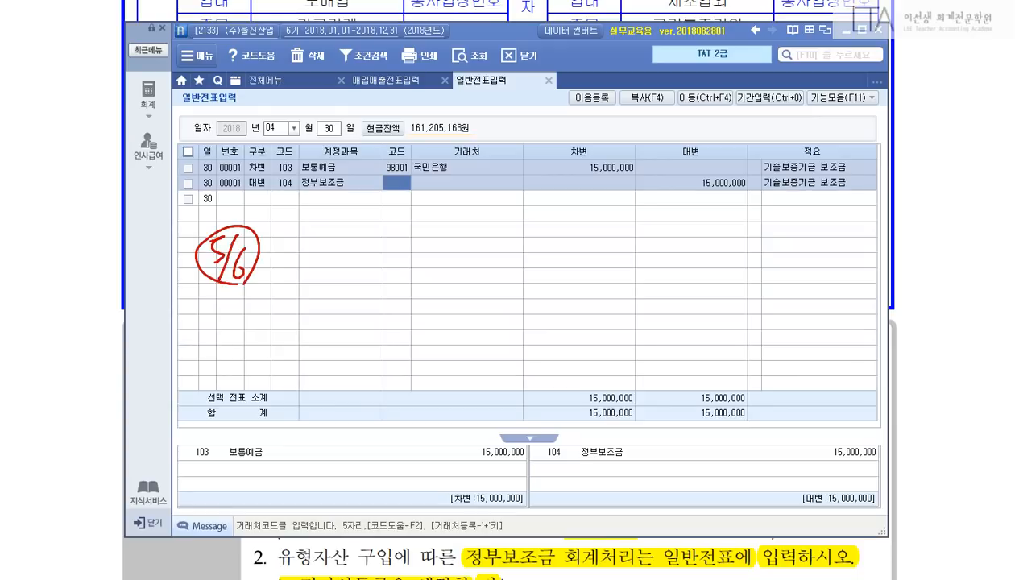
pyautogui.moveTo(266, 191); pyautogui.dragTo(283, 164)
pyautogui.moveTo(551, 239); pyautogui.dragTo(517, 338)
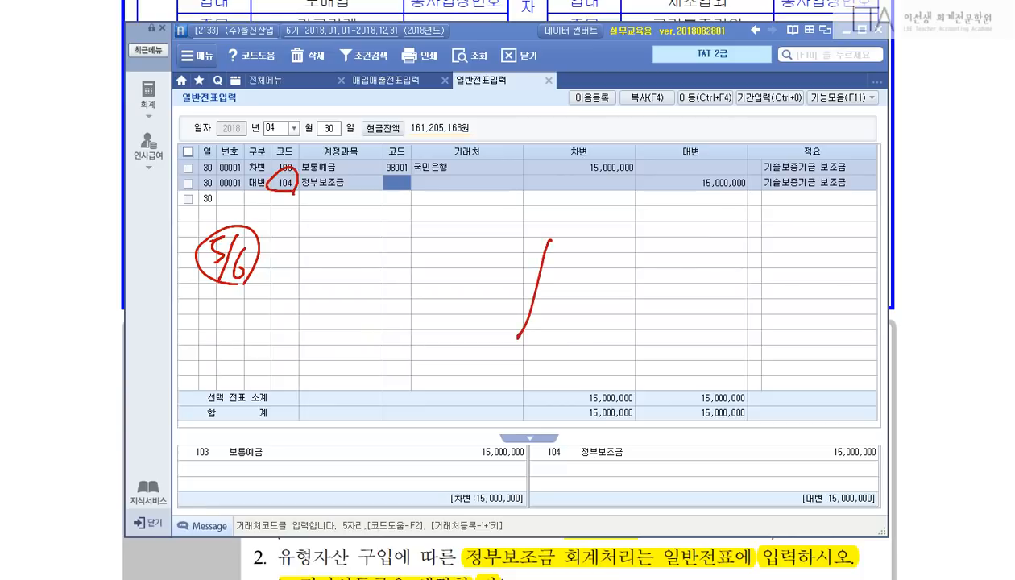
pyautogui.moveTo(555, 248)
pyautogui.mouseDown()
pyautogui.moveTo(577, 278)
pyautogui.moveTo(596, 259)
pyautogui.moveTo(614, 278)
pyautogui.moveTo(641, 254)
pyautogui.moveTo(649, 277)
pyautogui.mouseUp()
pyautogui.moveTo(589, 295)
pyautogui.mouseDown()
pyautogui.moveTo(588, 319)
pyautogui.moveTo(610, 298)
pyautogui.mouseUp()
pyautogui.moveTo(617, 296); pyautogui.dragTo(620, 316)
pyautogui.moveTo(634, 294); pyautogui.dragTo(636, 321)
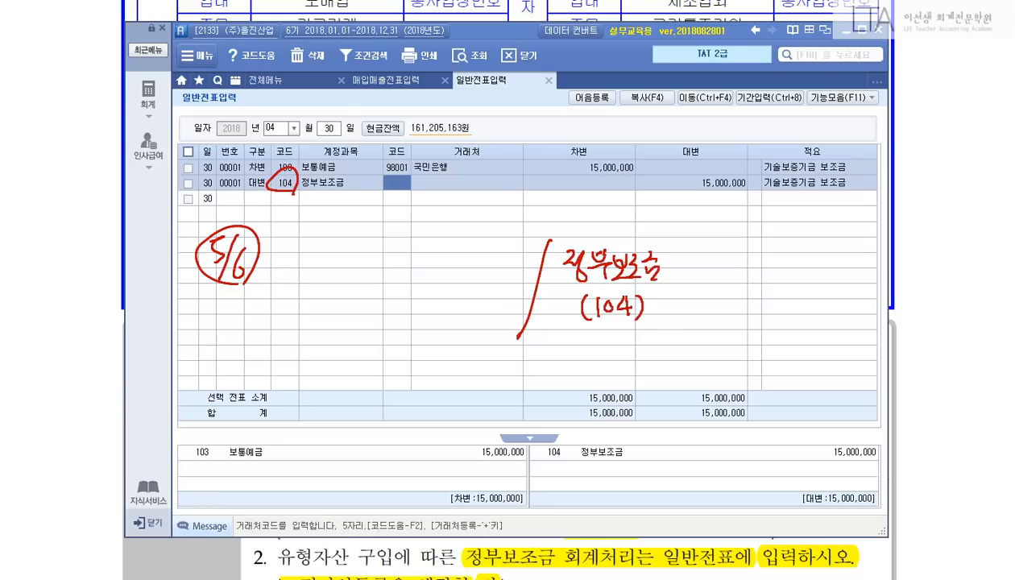
pyautogui.moveTo(683, 238)
pyautogui.mouseDown()
pyautogui.moveTo(685, 276)
pyautogui.moveTo(736, 256)
pyautogui.mouseUp()
pyautogui.moveTo(745, 253); pyautogui.dragTo(807, 258)
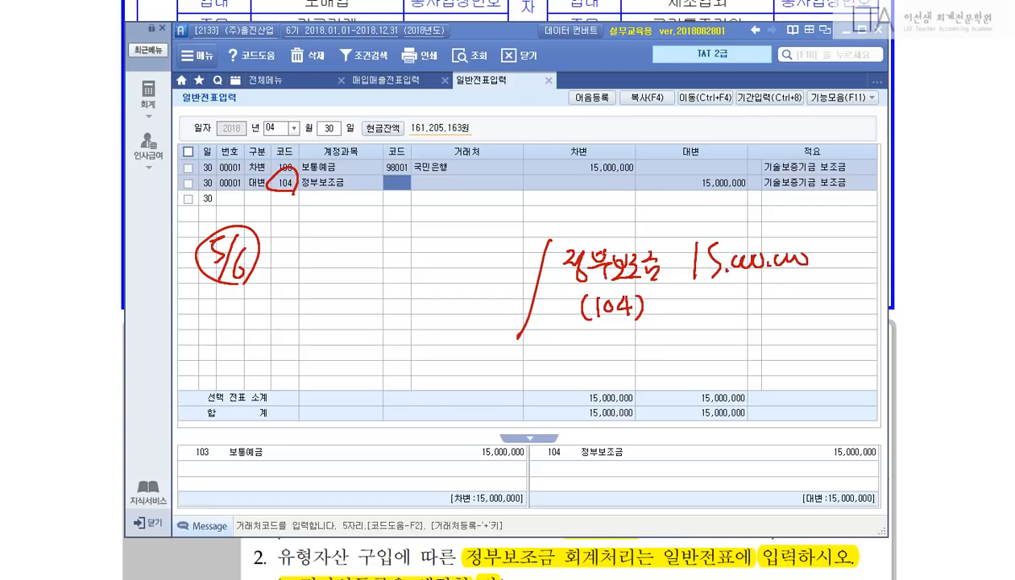
pyautogui.moveTo(292, 242); pyautogui.dragTo(306, 243)
pyautogui.moveTo(303, 244)
pyautogui.mouseDown()
pyautogui.moveTo(291, 259)
pyautogui.moveTo(314, 278)
pyautogui.moveTo(325, 257)
pyautogui.mouseUp()
pyautogui.moveTo(333, 248); pyautogui.dragTo(333, 251)
pyautogui.moveTo(315, 269)
pyautogui.mouseDown()
pyautogui.moveTo(340, 267)
pyautogui.moveTo(338, 286)
pyautogui.mouseUp()
pyautogui.rightClick(722, 400)
pyautogui.click(656, 440)
pyautogui.moveTo(620, 301)
pyautogui.mouseDown()
pyautogui.moveTo(578, 304)
pyautogui.moveTo(643, 308)
pyautogui.mouseUp()
pyautogui.rightClick(659, 369)
pyautogui.click(596, 322)
pyautogui.moveTo(336, 255); pyautogui.dragTo(353, 260)
pyautogui.moveTo(344, 251)
pyautogui.mouseDown()
pyautogui.moveTo(347, 272)
pyautogui.moveTo(357, 270)
pyautogui.mouseUp()
pyautogui.moveTo(356, 246); pyautogui.dragTo(372, 269)
pyautogui.moveTo(372, 243); pyautogui.dragTo(387, 251)
pyautogui.moveTo(375, 259)
pyautogui.mouseDown()
pyautogui.moveTo(392, 273)
pyautogui.moveTo(470, 262)
pyautogui.mouseUp()
pyautogui.click(427, 275)
pyautogui.moveTo(475, 251); pyautogui.dragTo(502, 259)
pyautogui.moveTo(502, 253); pyautogui.dragTo(520, 257)
pyautogui.moveTo(298, 295); pyautogui.dragTo(396, 282)
pyautogui.moveTo(322, 307)
pyautogui.mouseDown()
pyautogui.moveTo(321, 335)
pyautogui.moveTo(329, 332)
pyautogui.mouseUp()
pyautogui.moveTo(338, 319); pyautogui.dragTo(347, 324)
pyautogui.moveTo(346, 324)
pyautogui.mouseDown()
pyautogui.moveTo(364, 322)
pyautogui.moveTo(357, 335)
pyautogui.mouseUp()
pyautogui.moveTo(368, 313); pyautogui.dragTo(368, 341)
pyautogui.moveTo(314, 370); pyautogui.dragTo(317, 372)
pyautogui.moveTo(317, 376); pyautogui.dragTo(325, 384)
pyautogui.moveTo(334, 360); pyautogui.dragTo(335, 393)
pyautogui.moveTo(260, 378); pyautogui.dragTo(272, 380)
pyautogui.moveTo(261, 385); pyautogui.dragTo(285, 369)
pyautogui.moveTo(275, 377)
pyautogui.mouseDown()
pyautogui.moveTo(290, 378)
pyautogui.moveTo(291, 391)
pyautogui.mouseUp()
pyautogui.moveTo(286, 388); pyautogui.dragTo(291, 396)
pyautogui.moveTo(335, 360); pyautogui.dragTo(351, 370)
pyautogui.moveTo(333, 378); pyautogui.dragTo(350, 389)
pyautogui.moveTo(359, 362)
pyautogui.mouseDown()
pyautogui.moveTo(369, 362)
pyautogui.moveTo(357, 377)
pyautogui.mouseUp()
pyautogui.moveTo(364, 372); pyautogui.dragTo(377, 382)
pyautogui.moveTo(380, 367); pyautogui.dragTo(396, 368)
pyautogui.moveTo(399, 354); pyautogui.dragTo(401, 370)
pyautogui.moveTo(381, 376); pyautogui.dragTo(403, 389)
pyautogui.moveTo(585, 296); pyautogui.dragTo(651, 289)
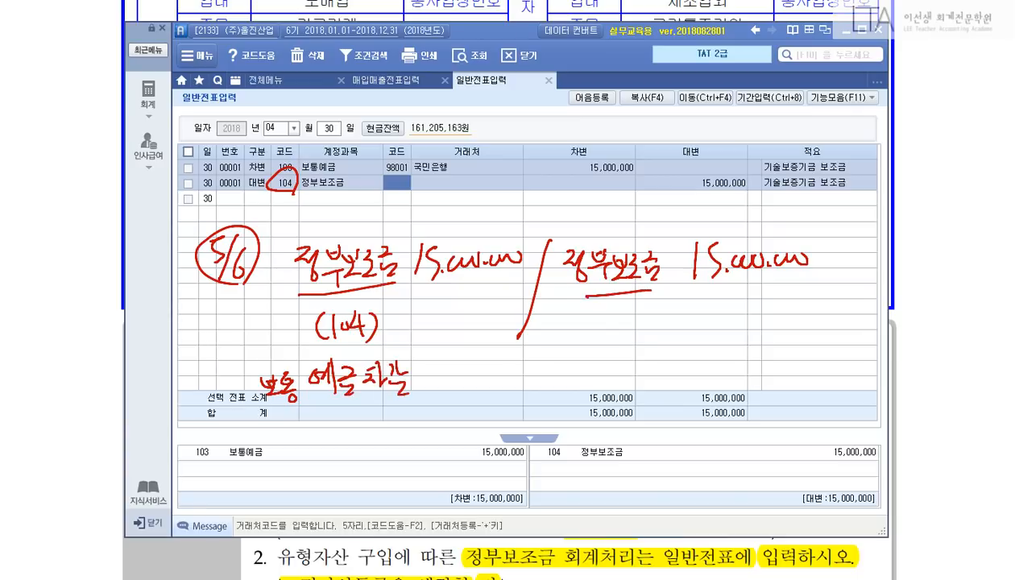
pyautogui.moveTo(577, 320); pyautogui.dragTo(576, 335)
pyautogui.moveTo(589, 312)
pyautogui.mouseDown()
pyautogui.moveTo(587, 338)
pyautogui.moveTo(586, 313)
pyautogui.moveTo(593, 333)
pyautogui.moveTo(592, 324)
pyautogui.mouseUp()
pyautogui.rightClick(632, 424)
pyautogui.click(572, 466)
pyautogui.rightClick(656, 421)
pyautogui.click(588, 376)
pyautogui.moveTo(598, 308)
pyautogui.mouseDown()
pyautogui.moveTo(599, 326)
pyautogui.moveTo(632, 335)
pyautogui.mouseUp()
pyautogui.moveTo(567, 364); pyautogui.dragTo(573, 378)
pyautogui.moveTo(578, 356)
pyautogui.mouseDown()
pyautogui.moveTo(579, 385)
pyautogui.moveTo(644, 368)
pyautogui.moveTo(657, 379)
pyautogui.moveTo(703, 360)
pyautogui.mouseUp()
pyautogui.moveTo(703, 359)
pyautogui.mouseDown()
pyautogui.moveTo(715, 359)
pyautogui.moveTo(717, 372)
pyautogui.mouseUp()
pyautogui.moveTo(707, 370); pyautogui.dragTo(727, 379)
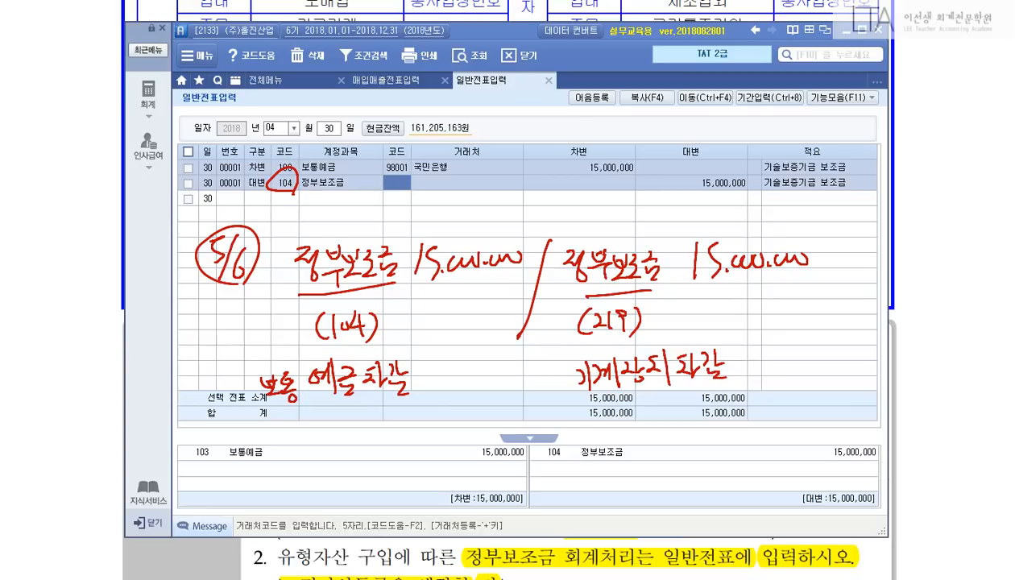
pyautogui.press('Escape')
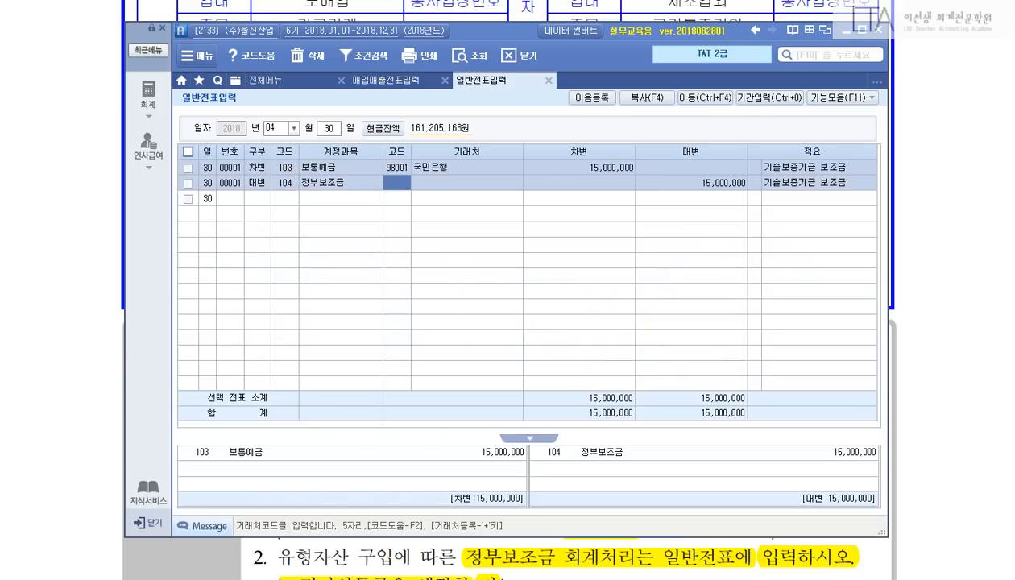
# Set the general voucher date to May 6 and enter a 15,000,000 차변 line for account 104 정부보조금.
pyautogui.click(277, 128)
pyautogui.write('05')
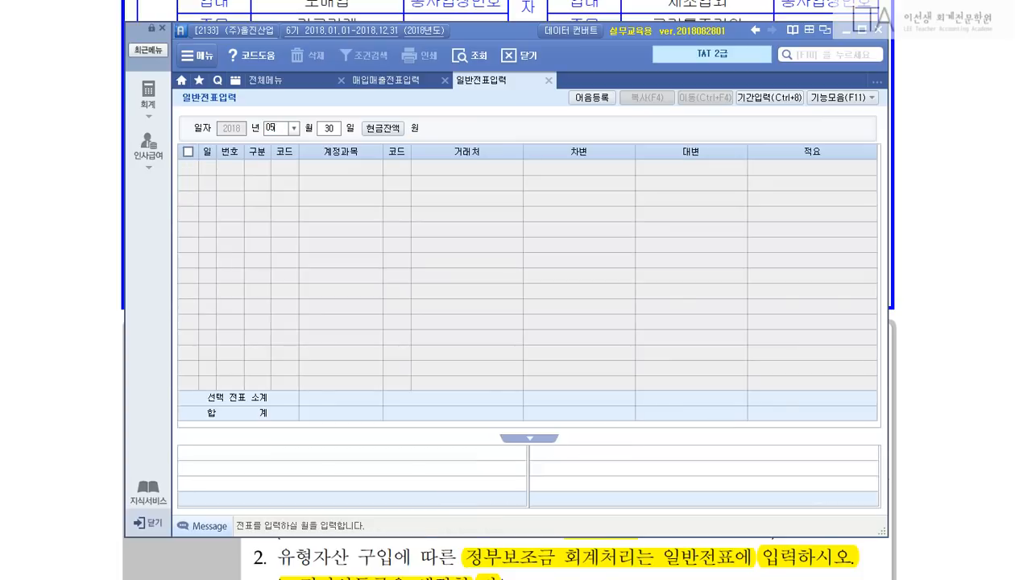
pyautogui.write('063')
pyautogui.press('Return')
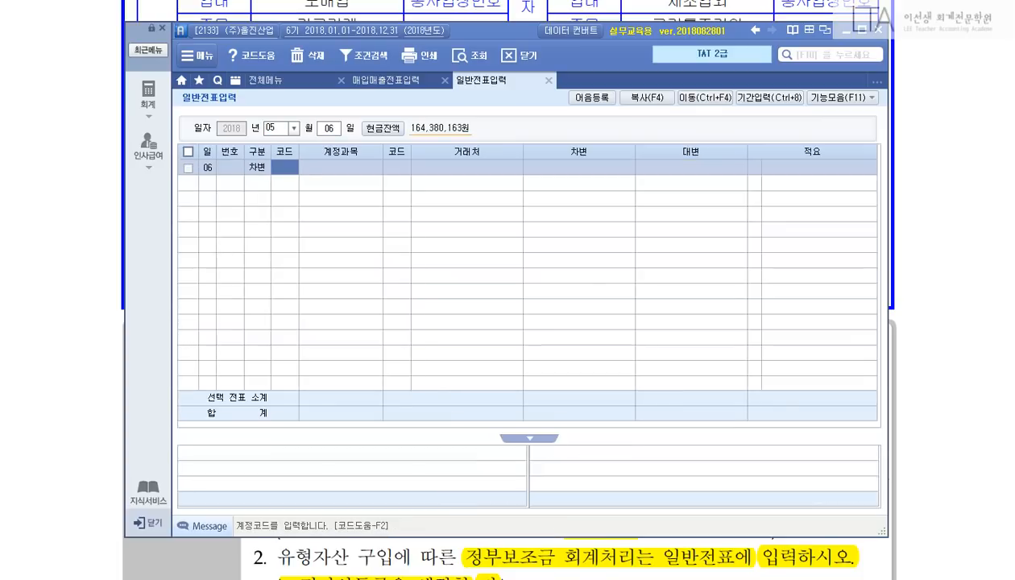
pyautogui.write('104')
pyautogui.press('Return')
pyautogui.press('Return')
pyautogui.press('Return')
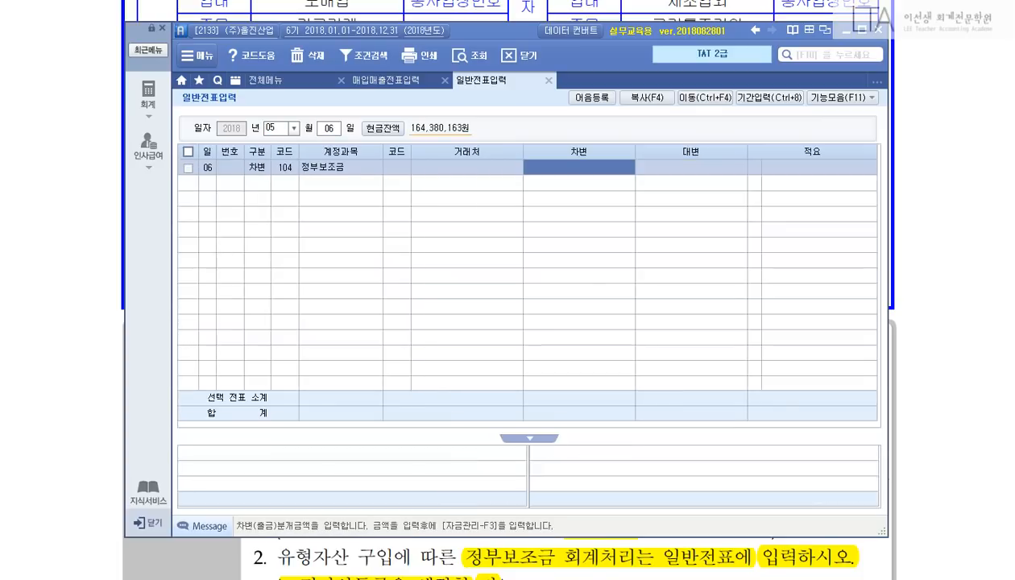
pyautogui.write('15000000')
pyautogui.press('Return')
pyautogui.press('Return')
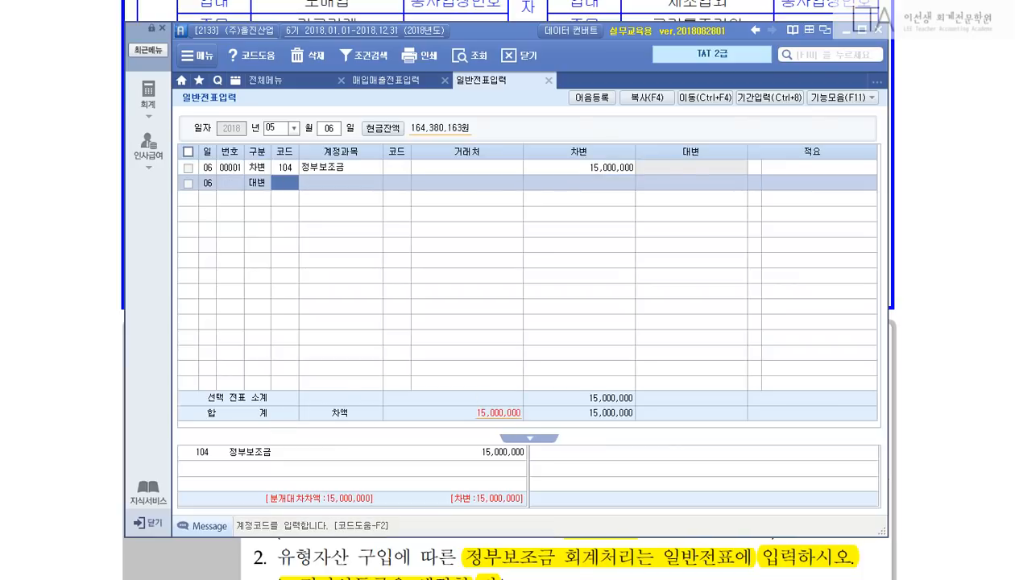
# Add a 15,000,000 대변 line for account 219 정부보조금 to the May 6 voucher.
pyautogui.write('4')
pyautogui.press('Return')
pyautogui.write('219')
pyautogui.press('Return')
pyautogui.press('Return')
pyautogui.press('Return')
pyautogui.write('15000000')
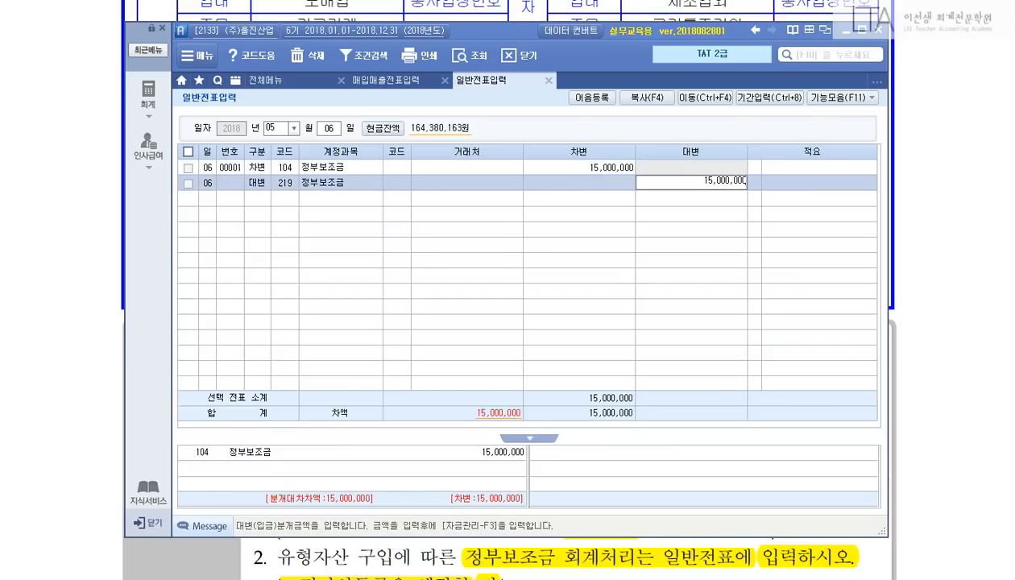
pyautogui.press('Return')
# Look up account codes for 정부 on the 대변 line and select 219 정부보조금.
pyautogui.press('Up')
pyautogui.press('Right')
pyautogui.write('정부')
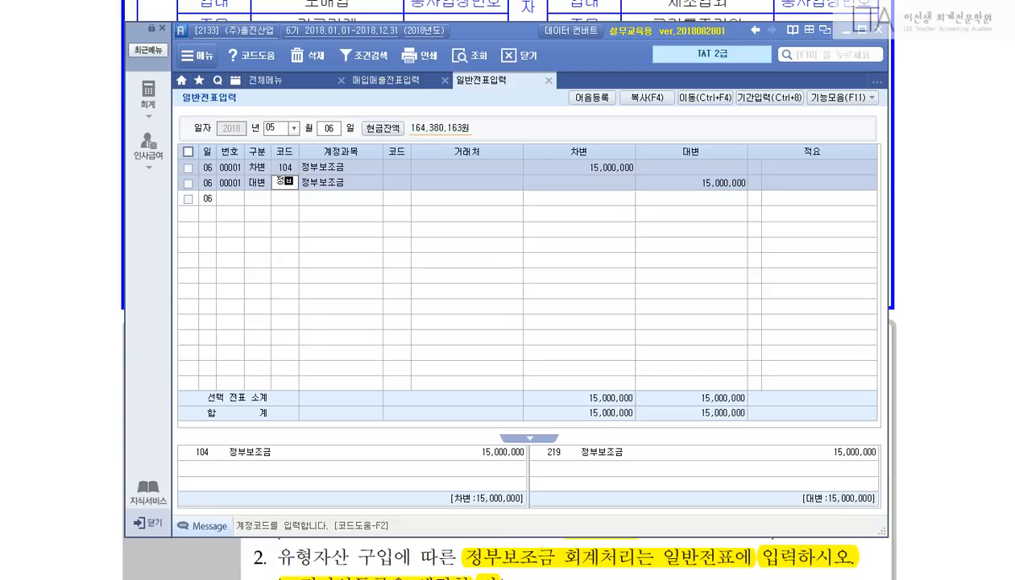
pyautogui.press('Return')
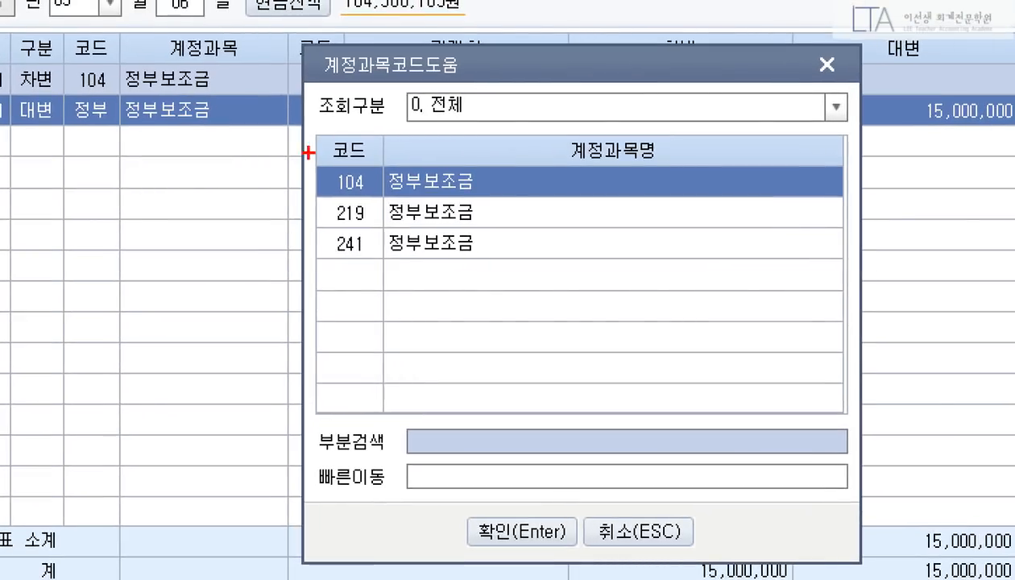
pyautogui.moveTo(391, 203); pyautogui.dragTo(517, 272)
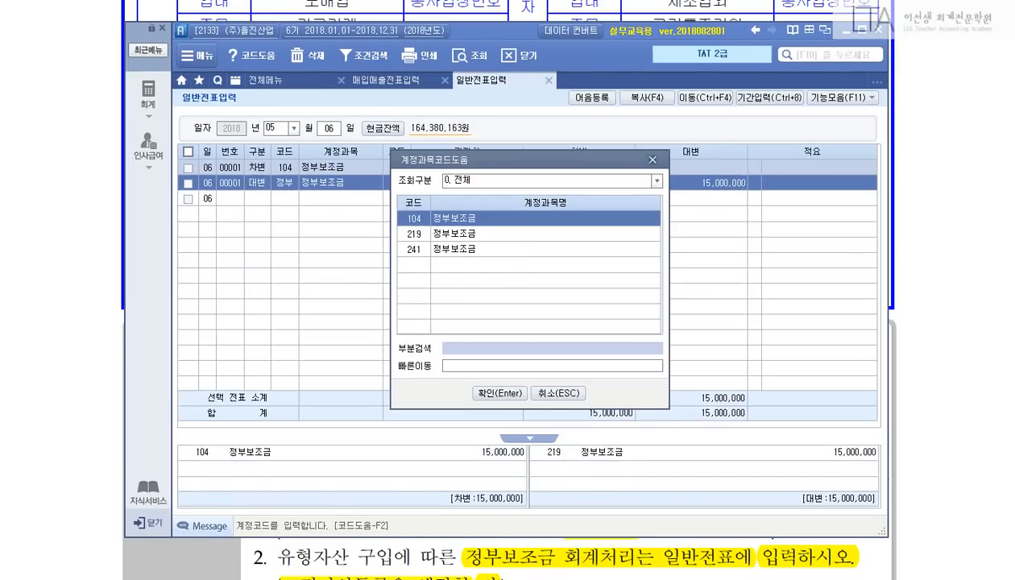
pyautogui.press('Down')
pyautogui.press('Return')
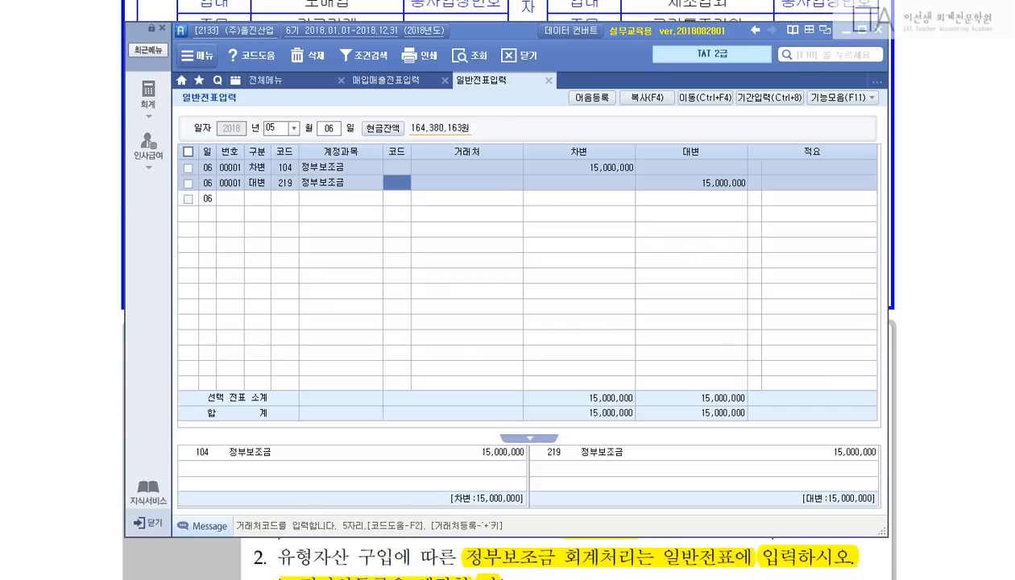
# Open 계정과목및적요등록 and examine which account the 관계 code of 104 정부보조금 refers to.
pyautogui.press('F10')
pyautogui.write('계정과목및적요등록')
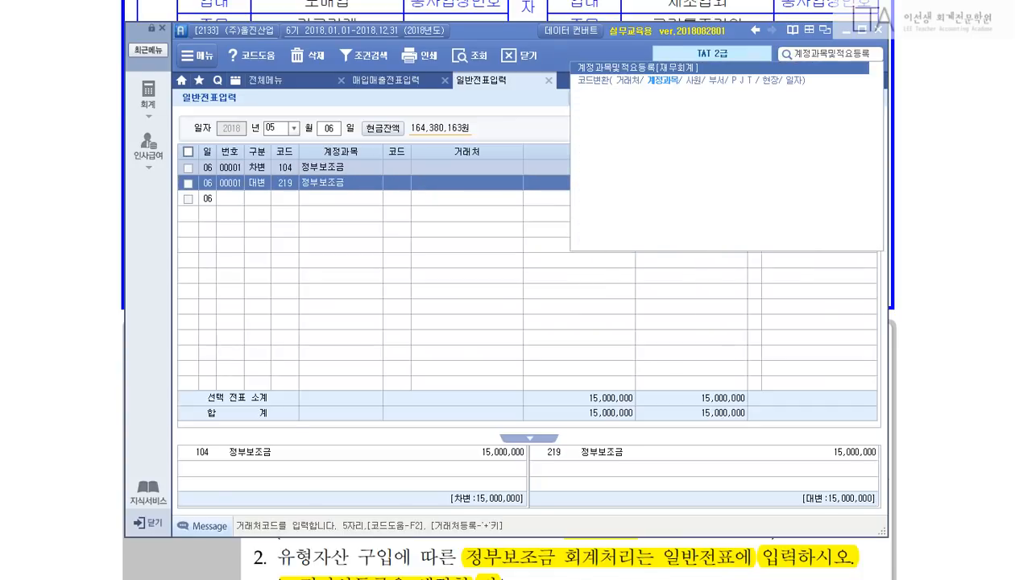
pyautogui.press('Return')
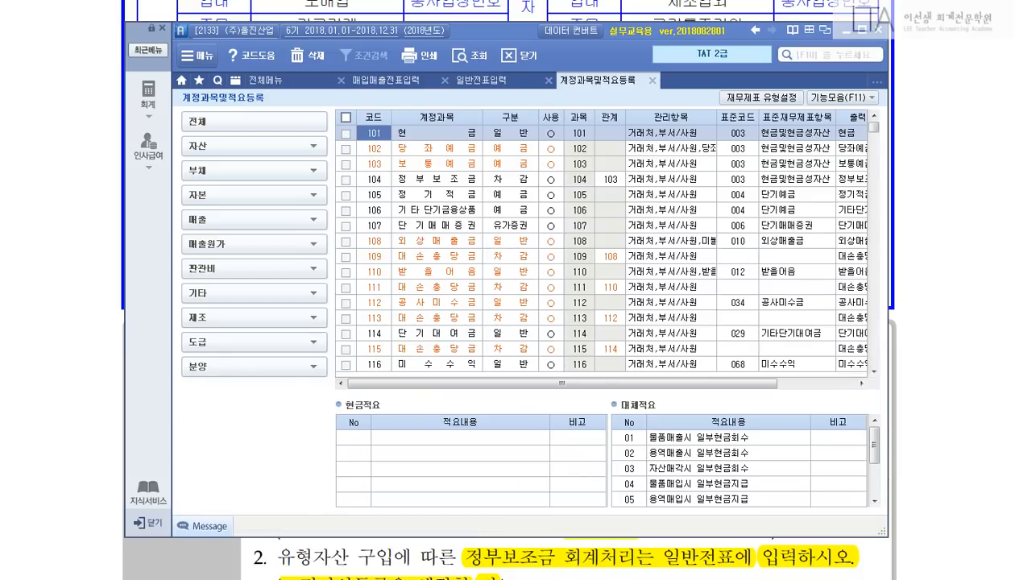
pyautogui.click(436, 179)
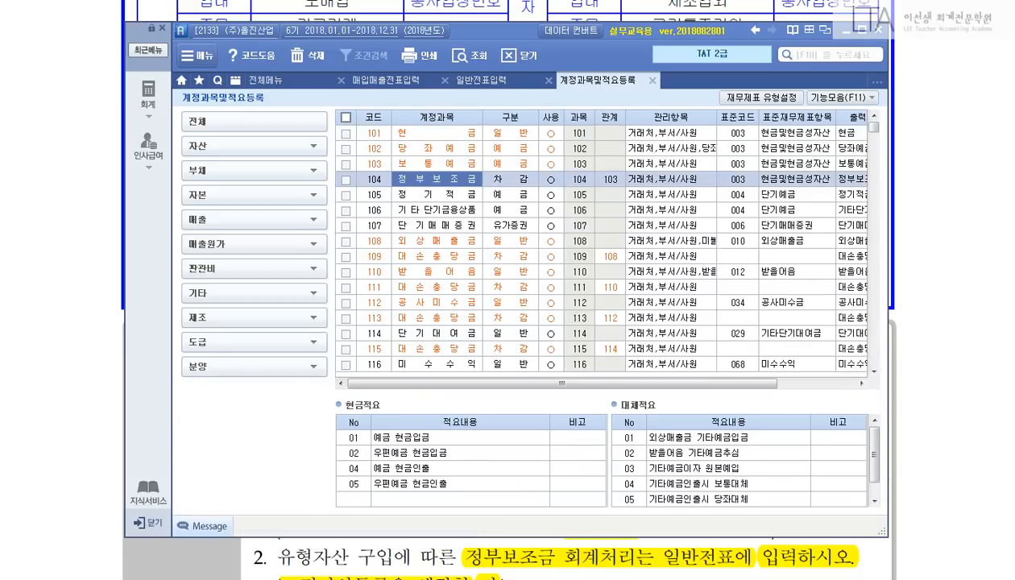
pyautogui.hotkey('ctrl', '1')
pyautogui.click(545, 137)
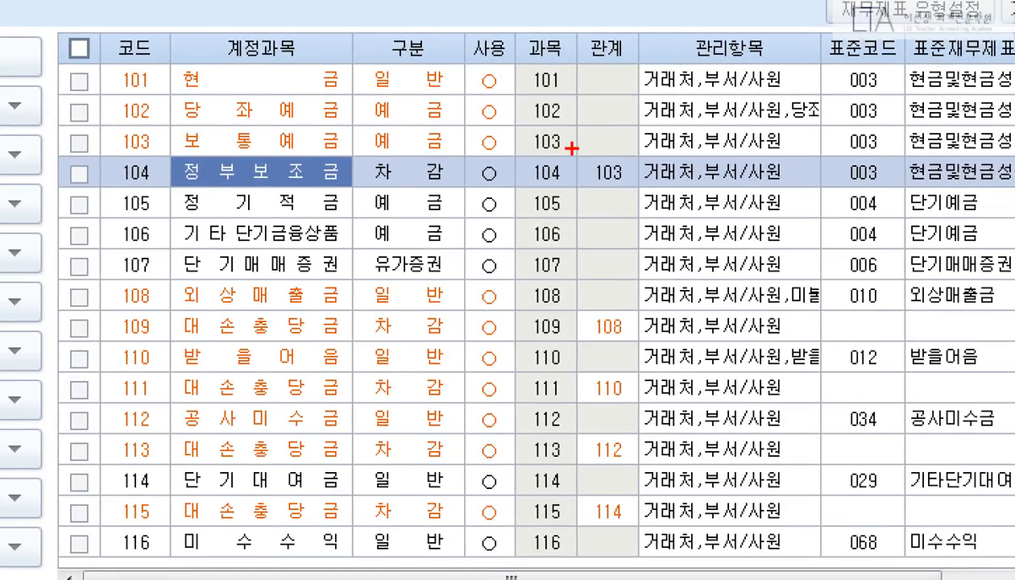
pyautogui.moveTo(572, 149); pyautogui.dragTo(646, 191)
pyautogui.moveTo(95, 113); pyautogui.dragTo(161, 160)
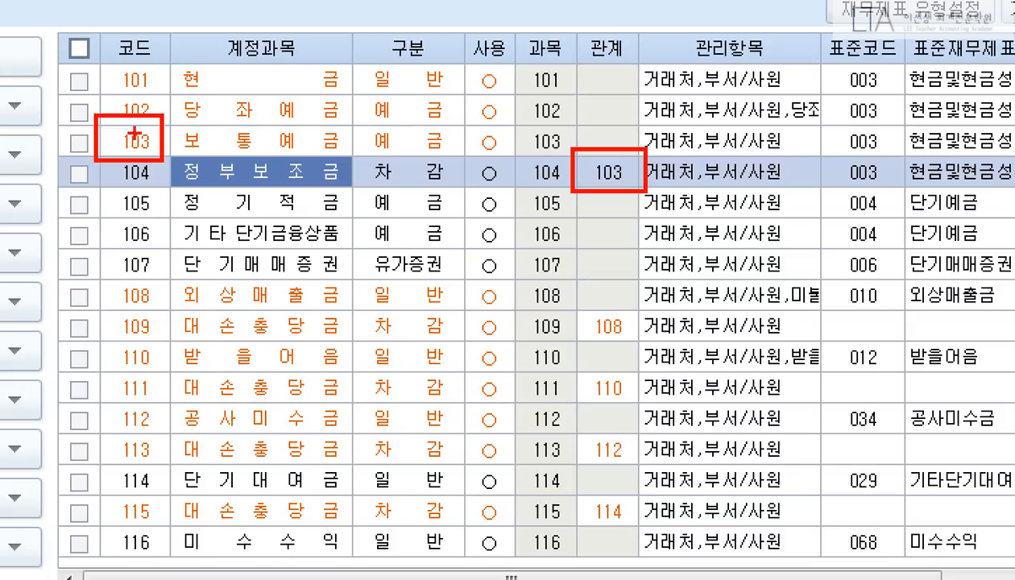
pyautogui.moveTo(111, 105)
pyautogui.mouseDown()
pyautogui.moveTo(82, 130)
pyautogui.moveTo(88, 191)
pyautogui.mouseUp()
pyautogui.press('Escape')
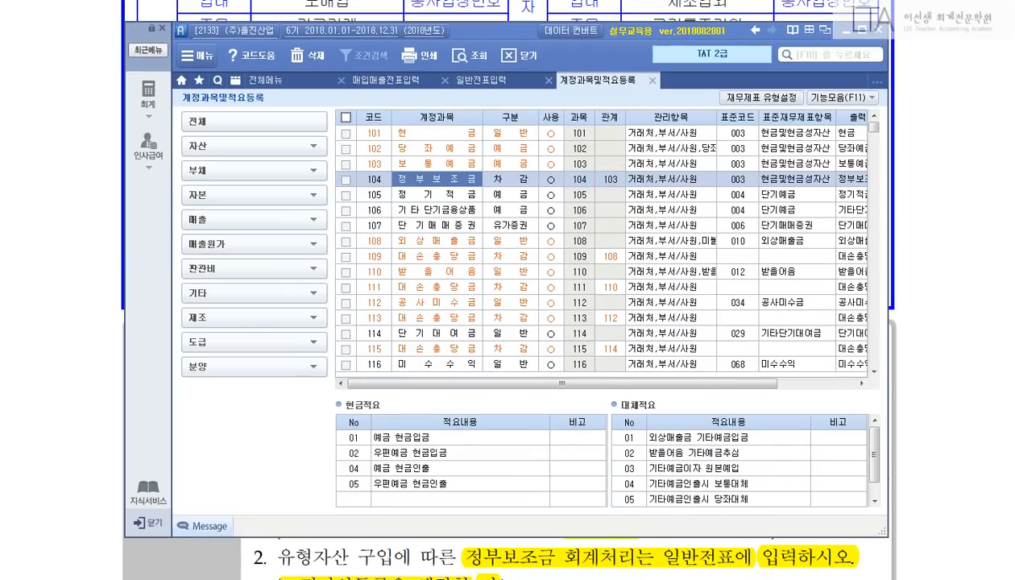
# Search the account list for 정부보조 and examine the 관계 code of 219 정부보조금.
pyautogui.hotkey('ctrl', 'f')
pyautogui.write('정부보조')
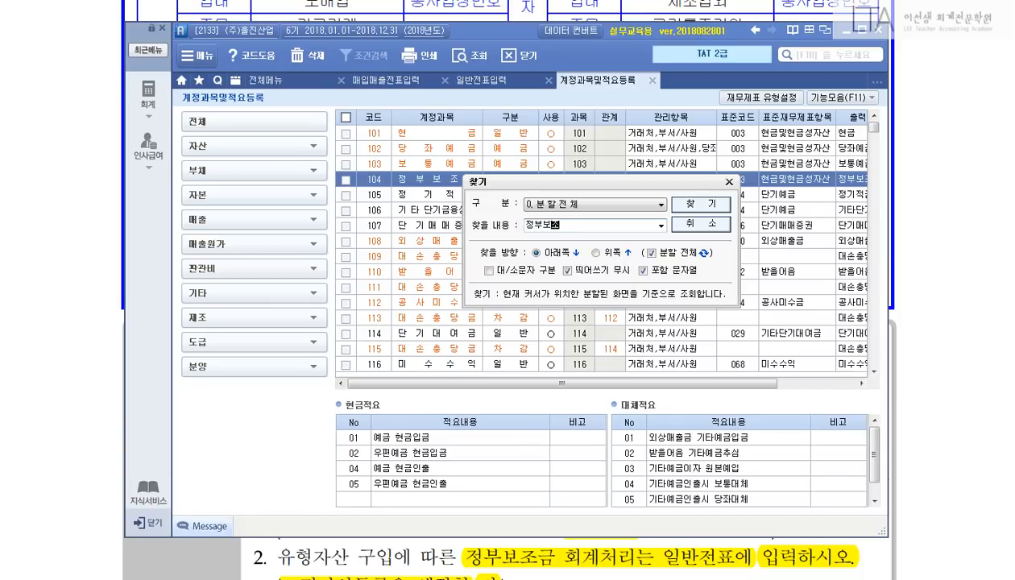
pyautogui.press('Return')
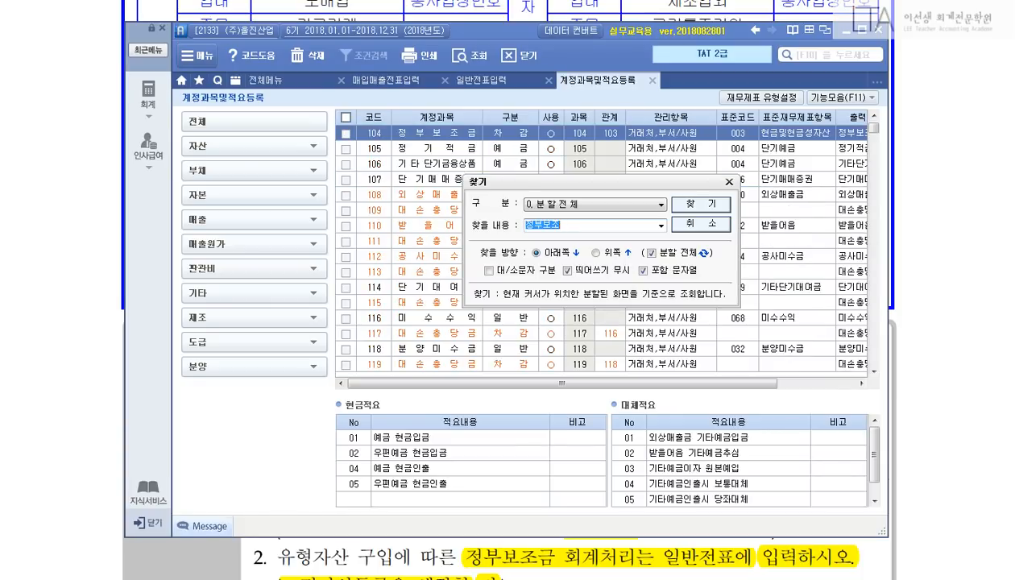
pyautogui.press('Return')
pyautogui.press('Escape')
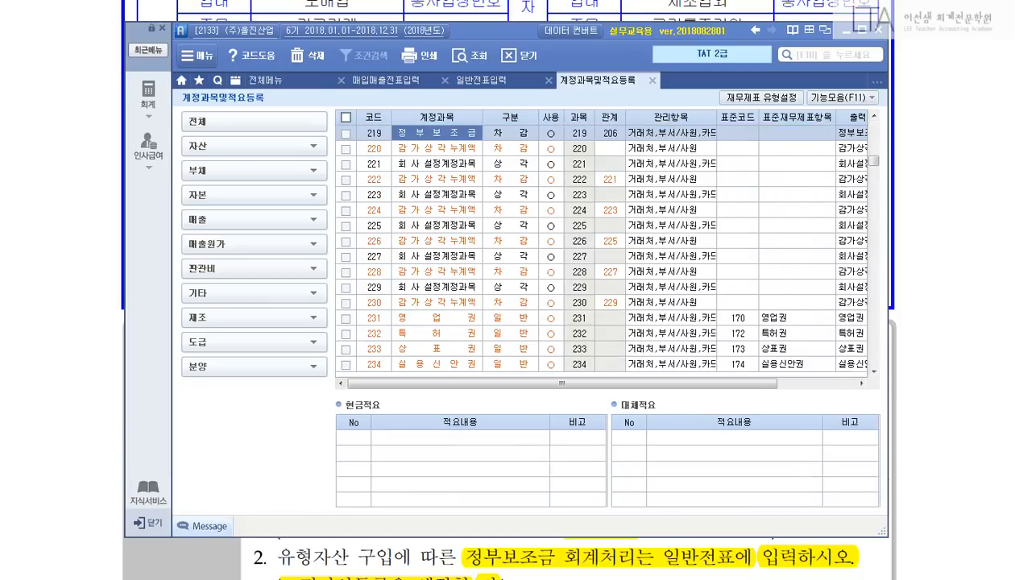
pyautogui.scroll(3, 604, 242)
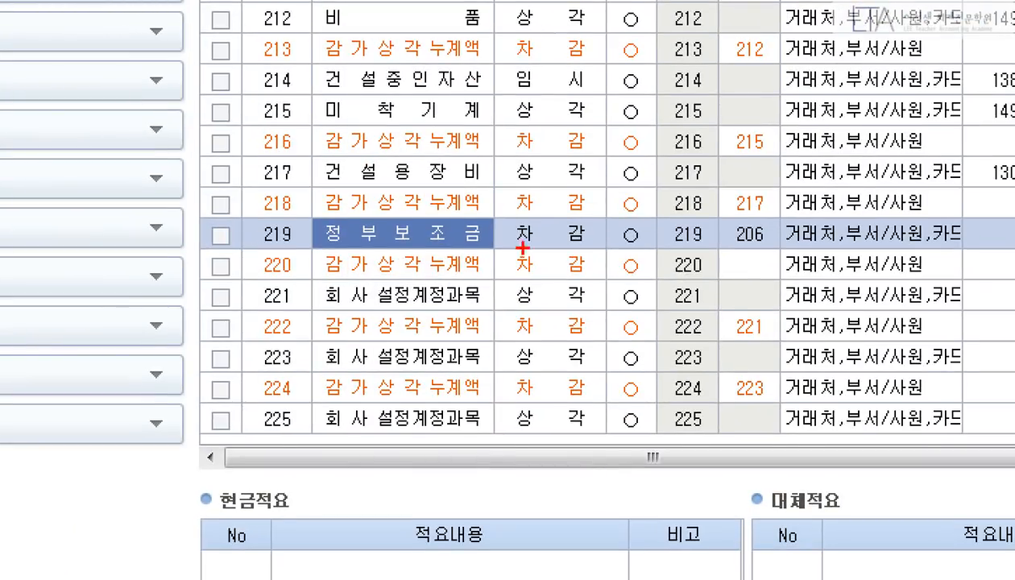
pyautogui.moveTo(720, 213); pyautogui.dragTo(779, 257)
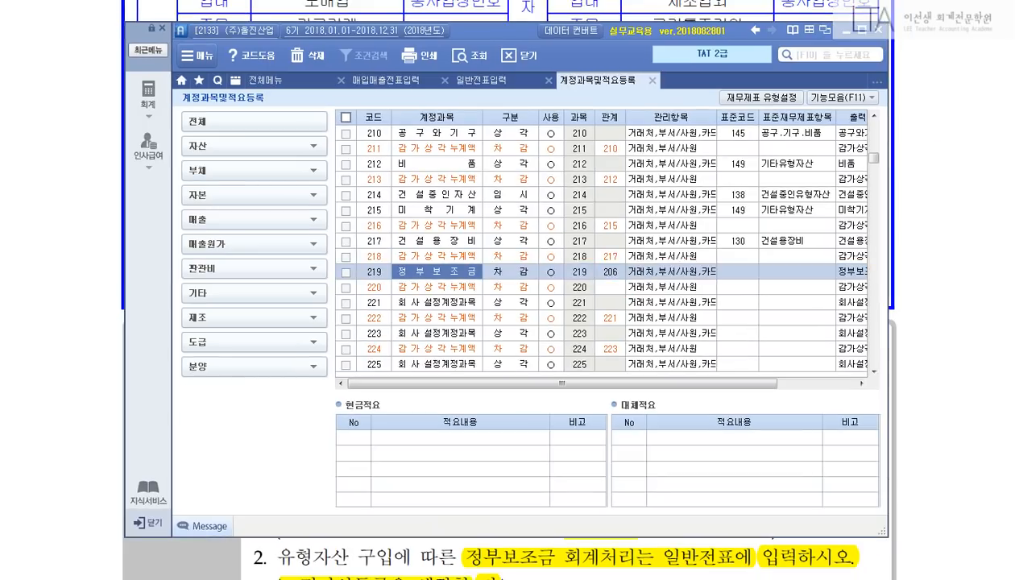
pyautogui.scroll(3, 603, 242)
pyautogui.scroll(-3, 604, 242)
pyautogui.click(609, 271)
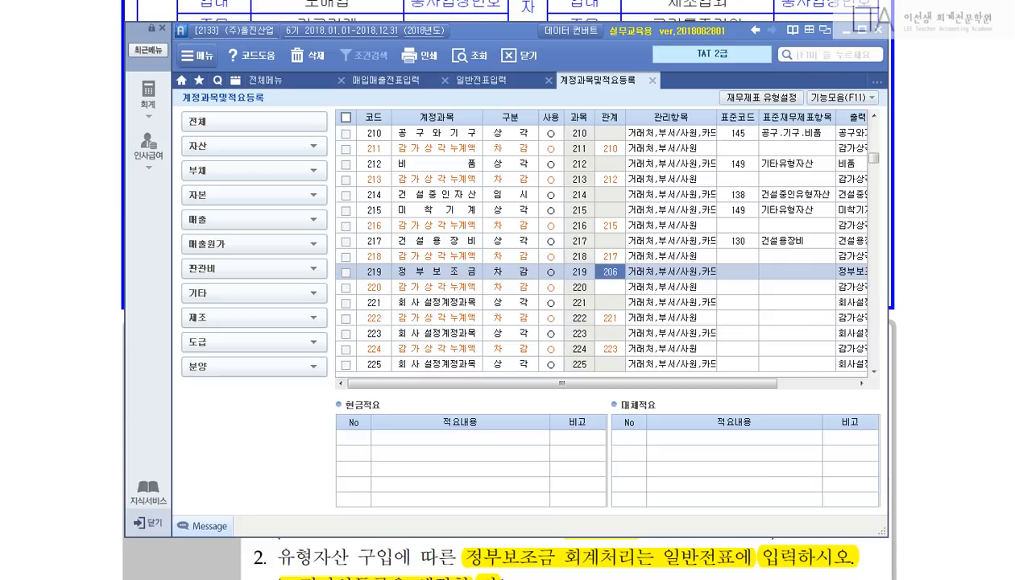
# Repeat the 정부보조 search past account 219 and examine which account the next 정부보조금's 관계 code refers to.
pyautogui.hotkey('ctrl', 'f')
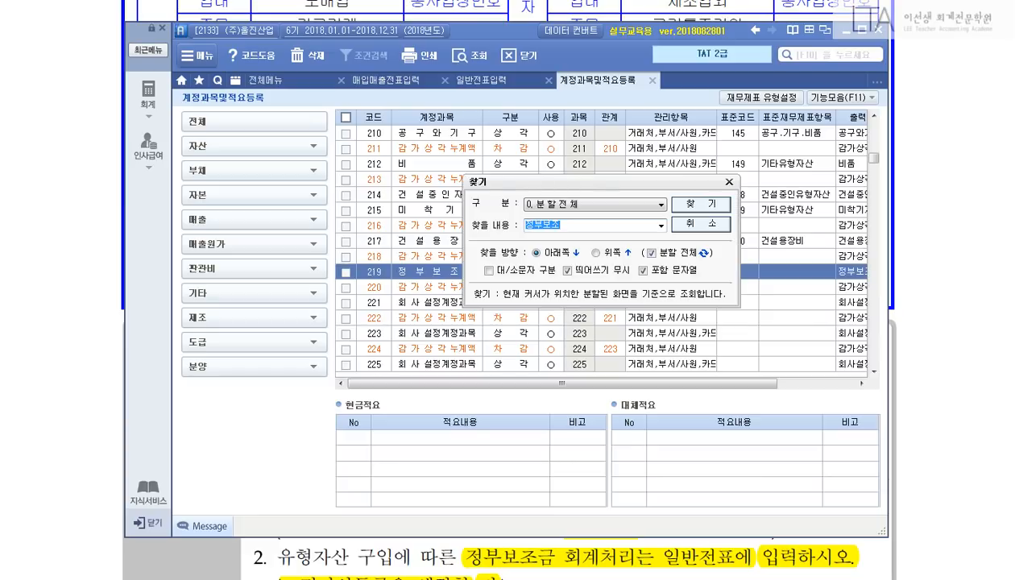
pyautogui.press('Return')
pyautogui.press('Return')
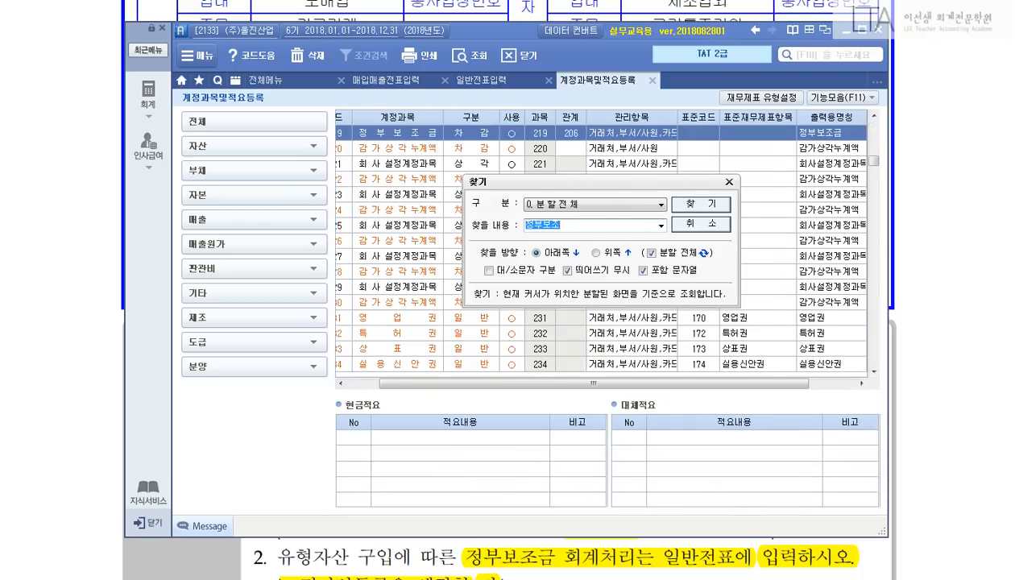
pyautogui.press('Return')
pyautogui.press('Escape')
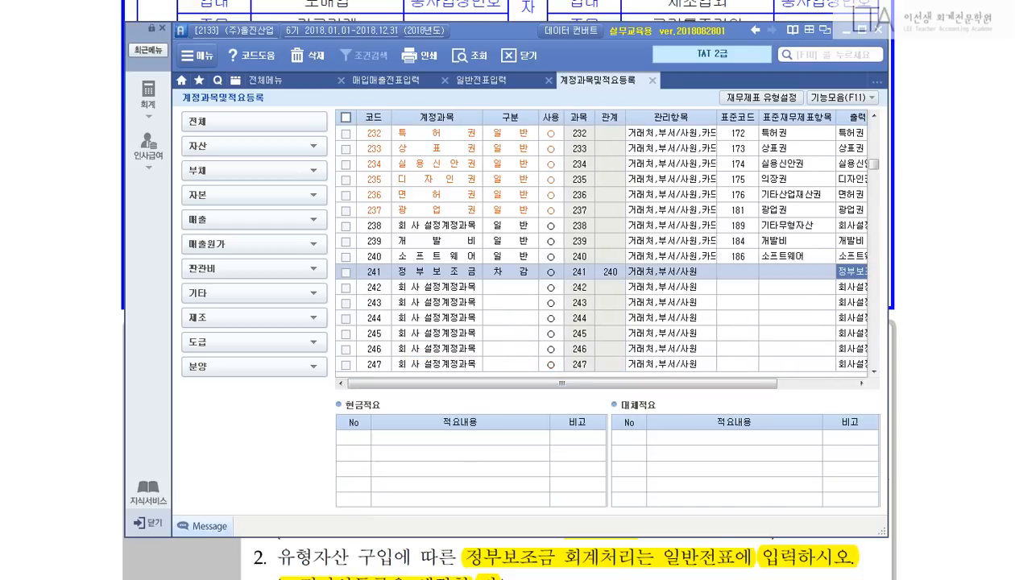
pyautogui.click(436, 271)
pyautogui.press('Up')
pyautogui.press('Down')
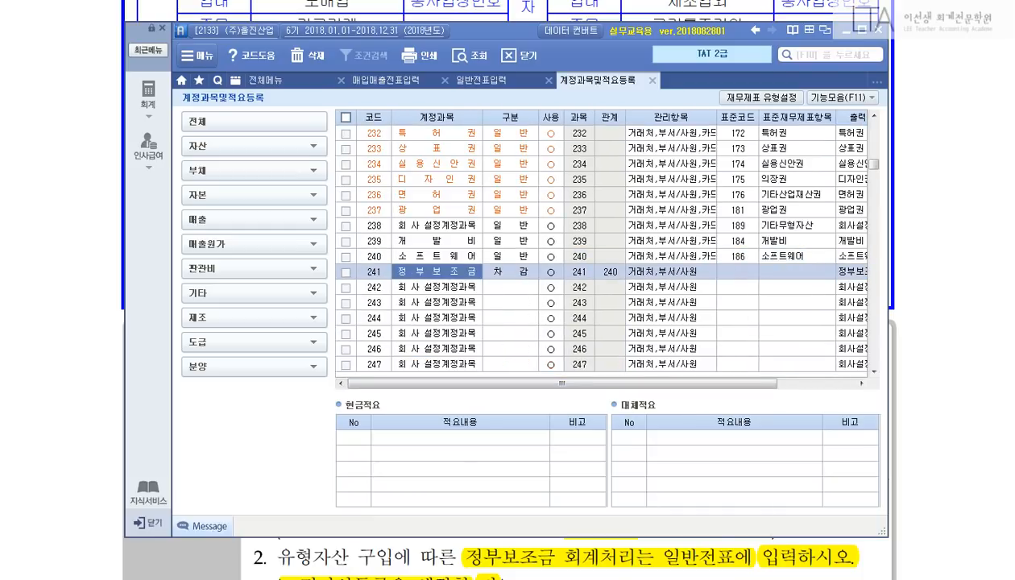
pyautogui.press('Tab')
pyautogui.click(436, 256)
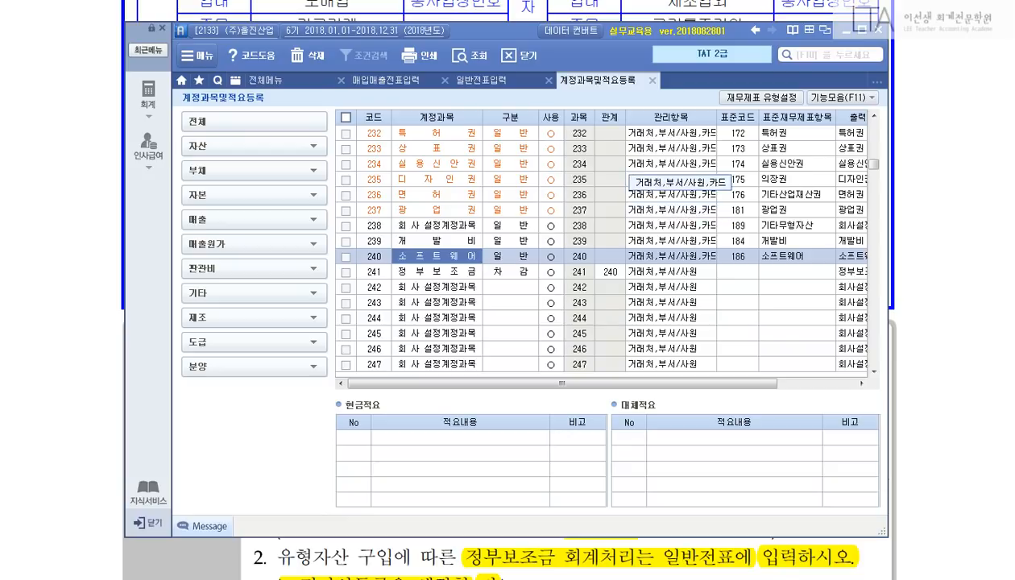
# Close 계정과목및적요등록 and redisplay the May 6 general voucher.
pyautogui.click(653, 79)
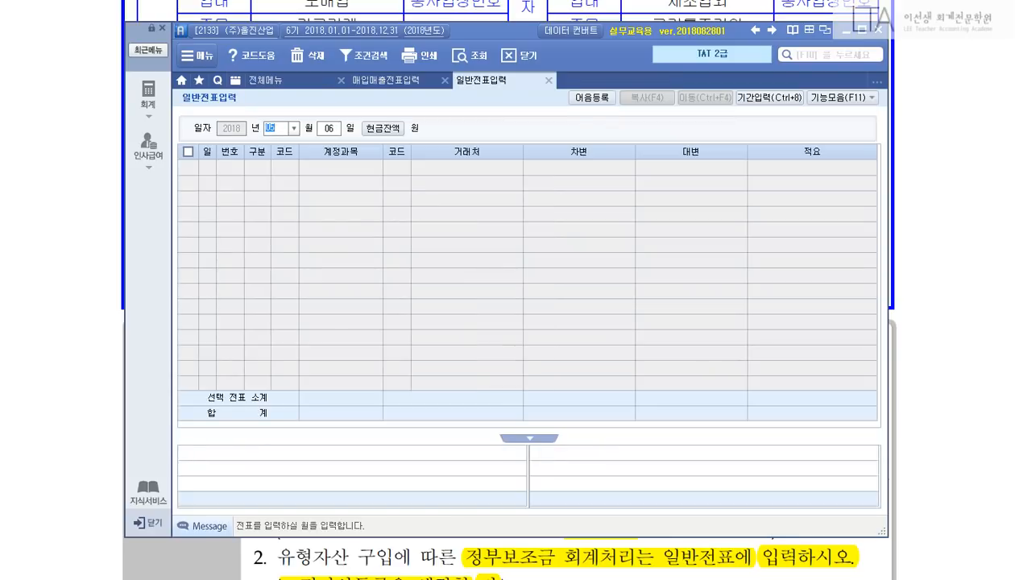
pyautogui.press('Return')
pyautogui.press('Return')
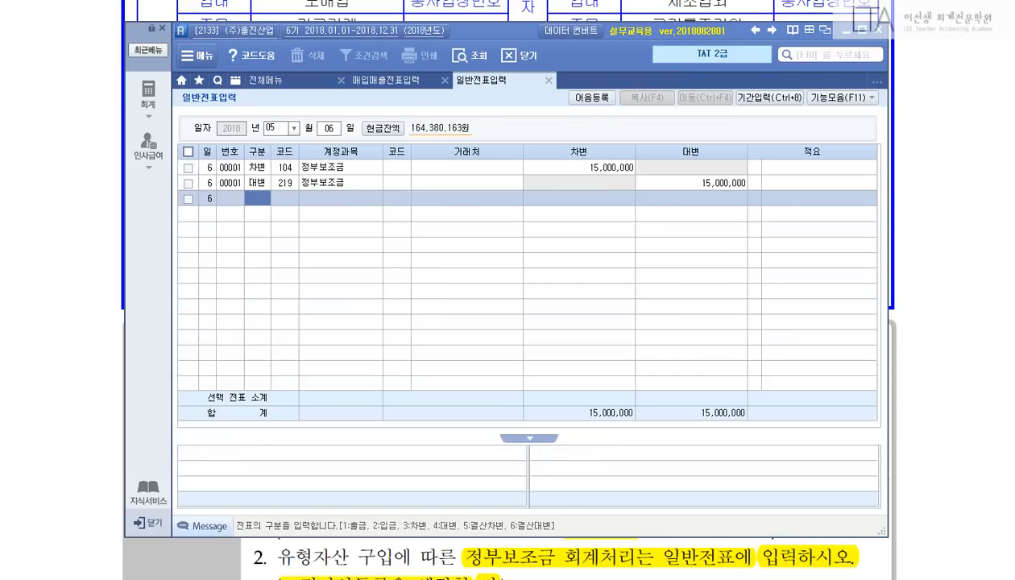
# Look up 정부 in the 대변 line's account code, compare the listed 정부보조금 accounts and select code 219.
pyautogui.click(284, 183)
pyautogui.write('정부')
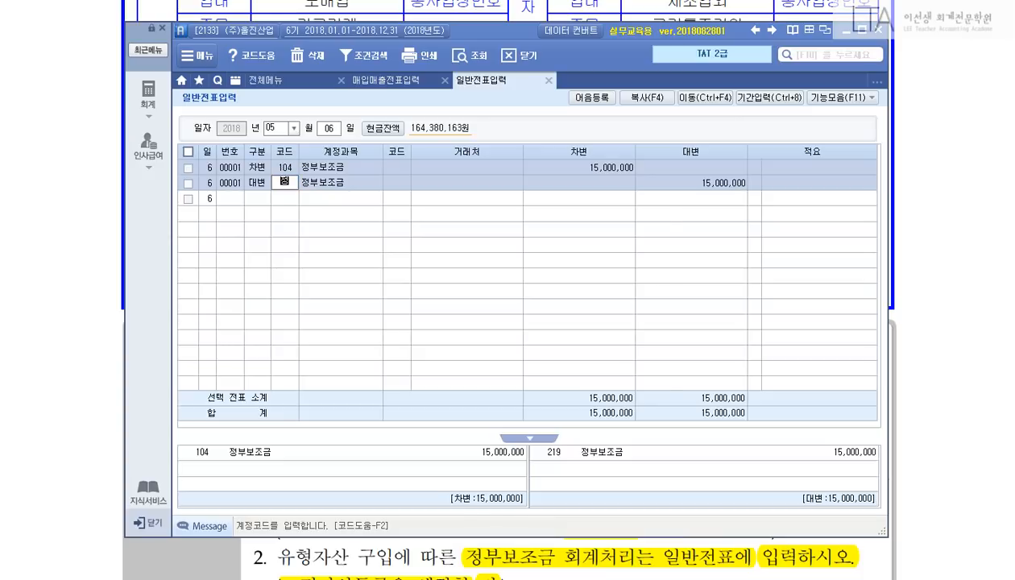
pyautogui.press('Return')
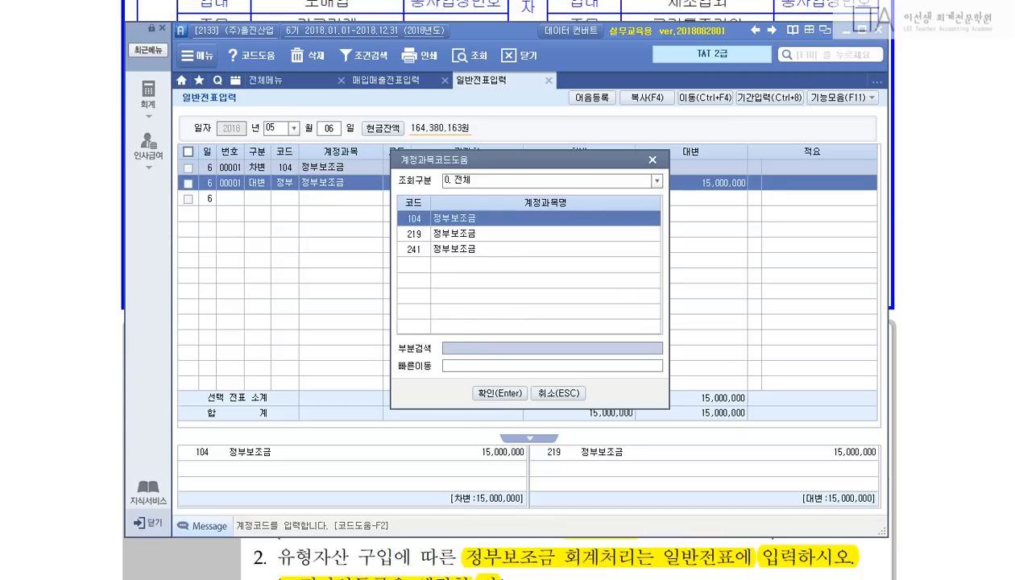
pyautogui.moveTo(660, 169); pyautogui.dragTo(794, 394)
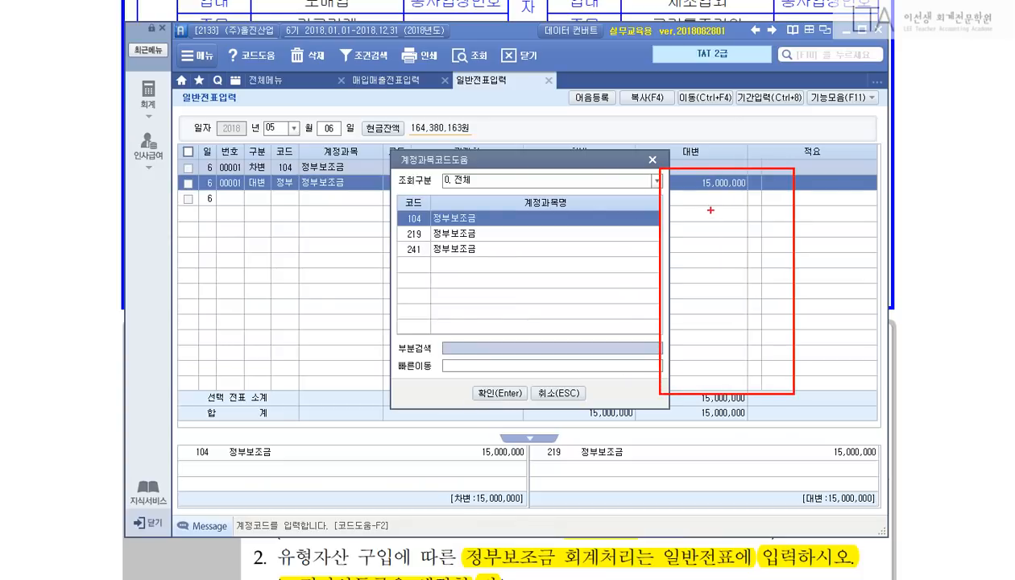
pyautogui.moveTo(708, 196); pyautogui.dragTo(719, 208)
pyautogui.moveTo(724, 249); pyautogui.dragTo(735, 257)
pyautogui.moveTo(727, 300); pyautogui.dragTo(735, 321)
pyautogui.moveTo(376, 198); pyautogui.dragTo(503, 278)
pyautogui.press('Escape')
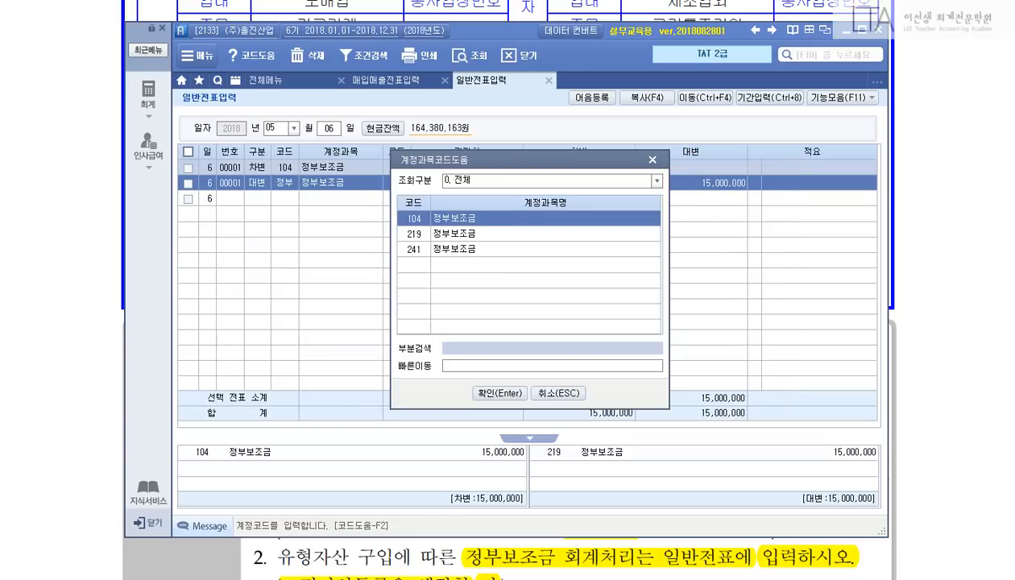
pyautogui.press('Down')
pyautogui.press('Return')
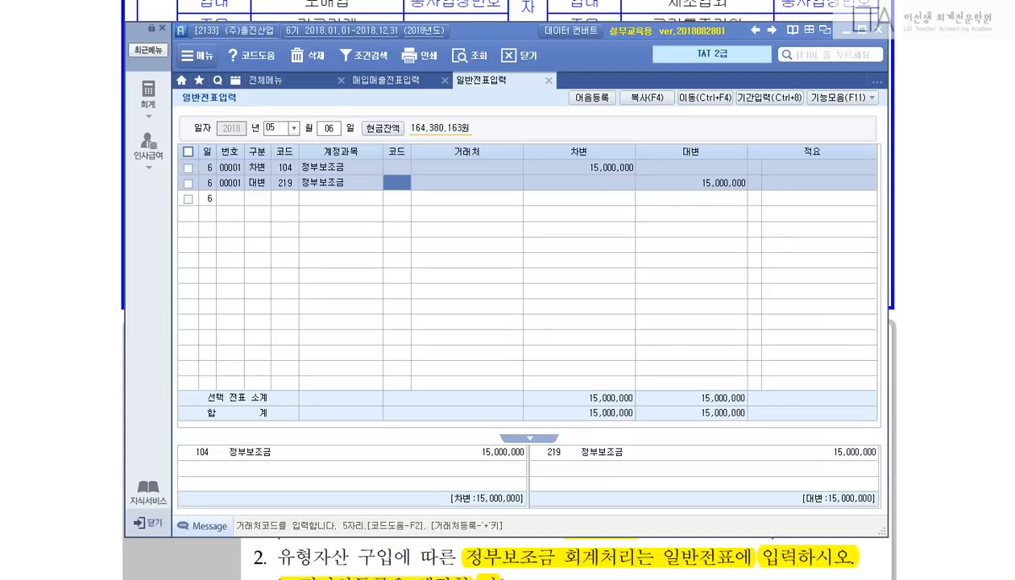
# Close the general and purchase/sales voucher entry screens, returning to 전체메뉴.
pyautogui.press('Escape')
pyautogui.press('Escape')
pyautogui.press('Escape')
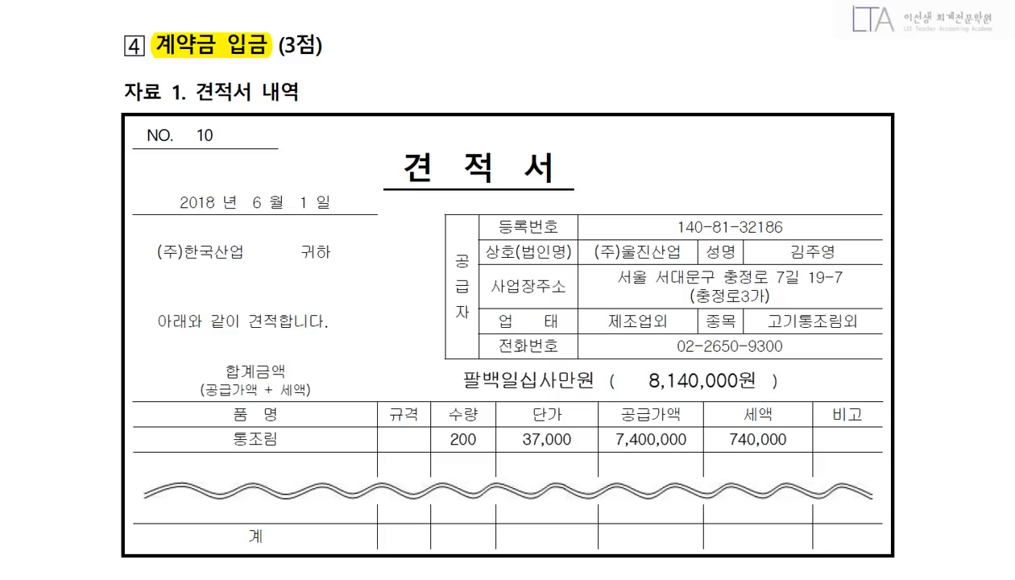
# Review the 계약금 입금 quotation and highlight (주)한국산업, the date 2018.6.4. and 740,000원 on the 입금표.
pyautogui.scroll(-2, 507, 296)
pyautogui.scroll(2, 507, 296)
pyautogui.scroll(-3, 507, 297)
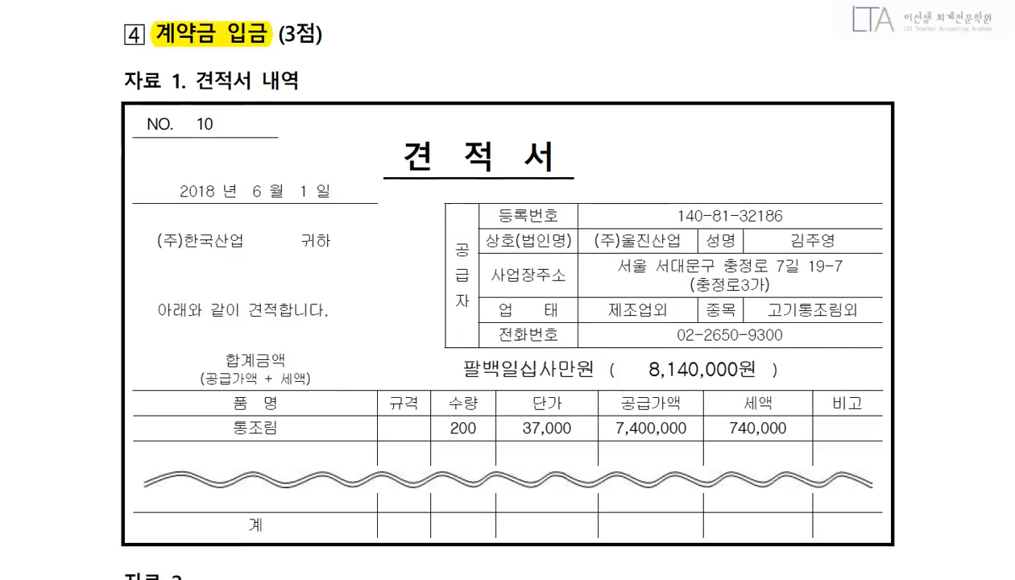
pyautogui.scroll(-5, 507, 296)
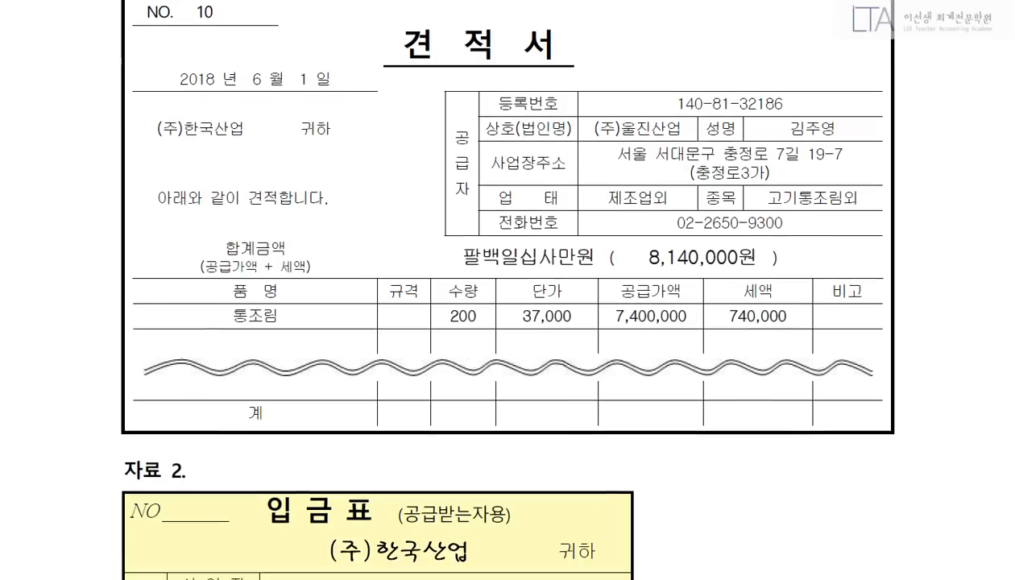
pyautogui.scroll(-1, 507, 296)
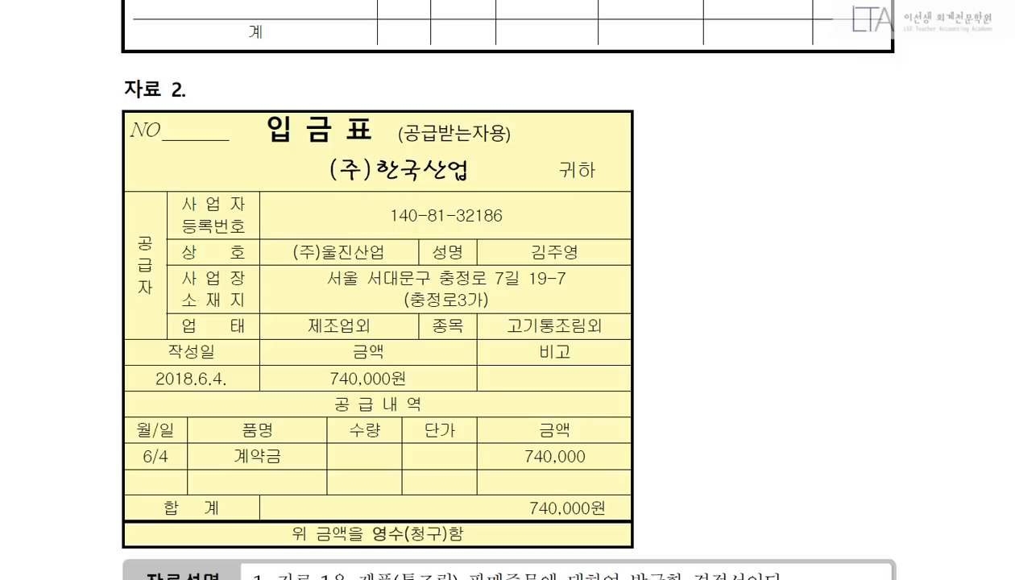
pyautogui.moveTo(328, 170); pyautogui.dragTo(470, 170)
pyautogui.moveTo(153, 379); pyautogui.dragTo(226, 379)
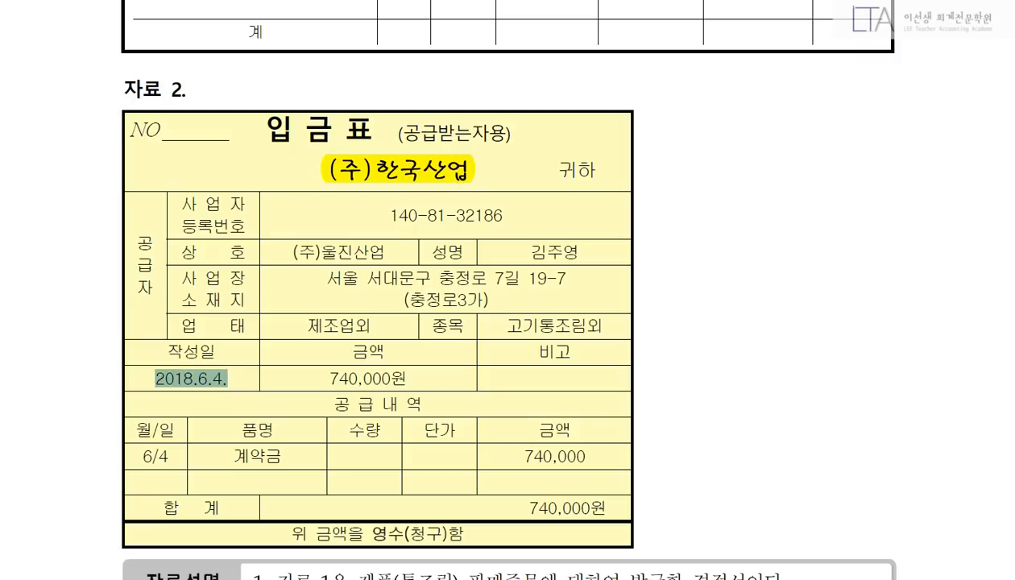
pyautogui.moveTo(326, 379); pyautogui.dragTo(403, 378)
# Highlight 견적, (공급가액의 10%) and 국민은행 보통예금 계좌로 입금 in the 자료설명 text.
pyautogui.scroll(-1, 501, 290)
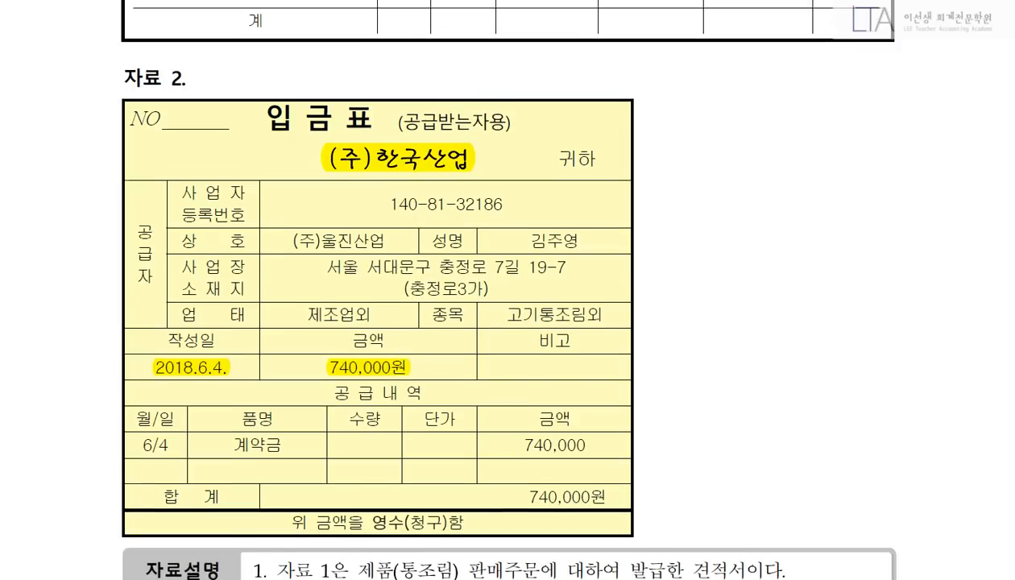
pyautogui.scroll(-2, 501, 290)
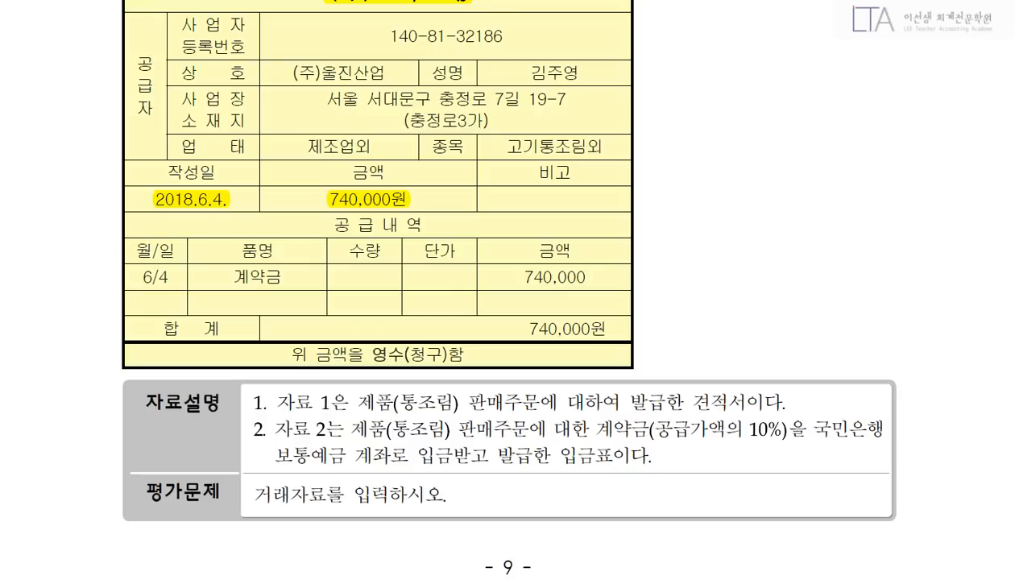
pyautogui.moveTo(688, 402); pyautogui.dragTo(729, 402)
pyautogui.moveTo(652, 429); pyautogui.dragTo(787, 429)
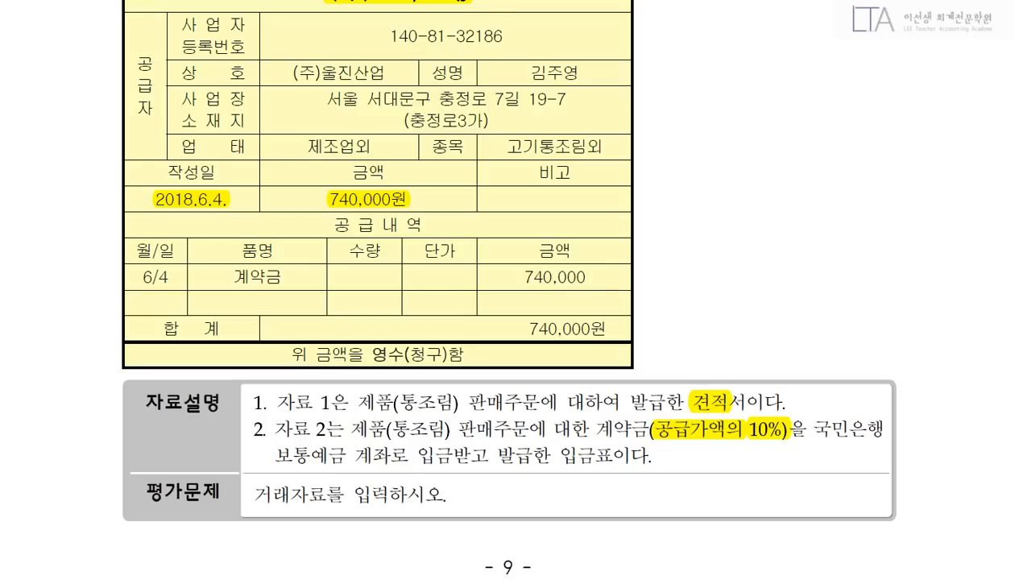
pyautogui.moveTo(812, 429); pyautogui.dragTo(456, 456)
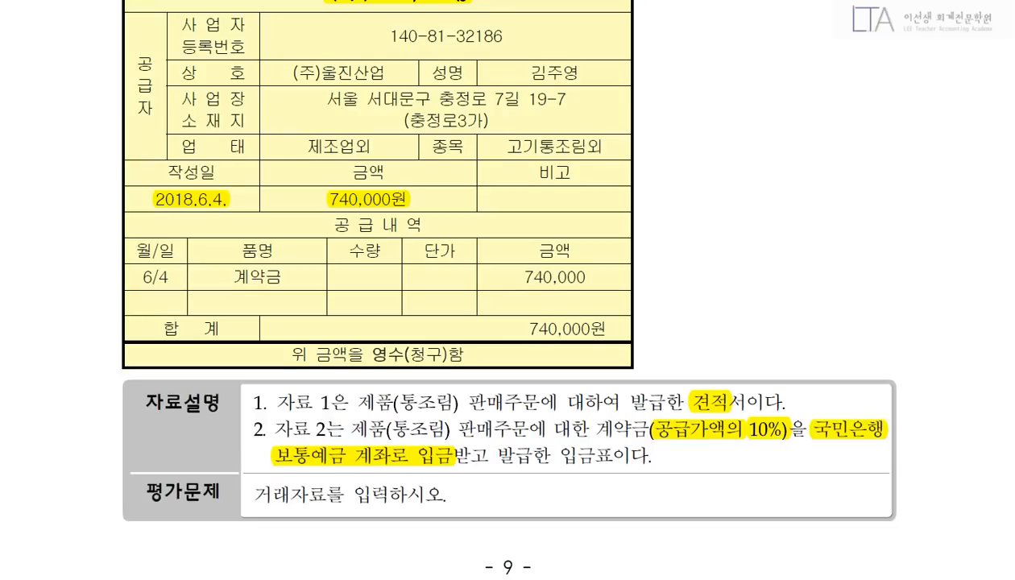
# Recheck the 입금표 details and switch from the exam document to the accounting program.
pyautogui.scroll(1, 507, 289)
pyautogui.scroll(2, 508, 290)
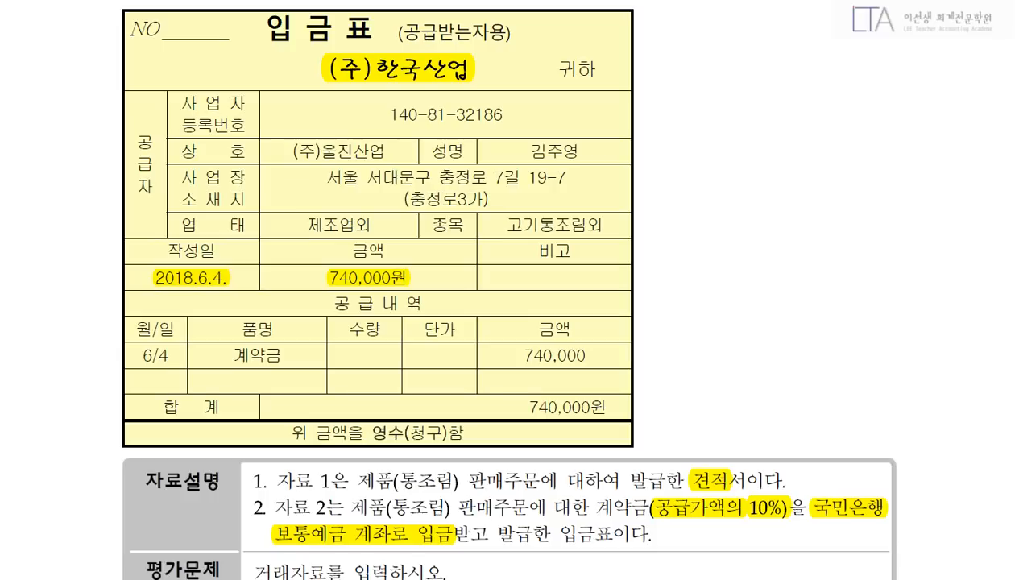
pyautogui.hotkey('alt', 'Tab')
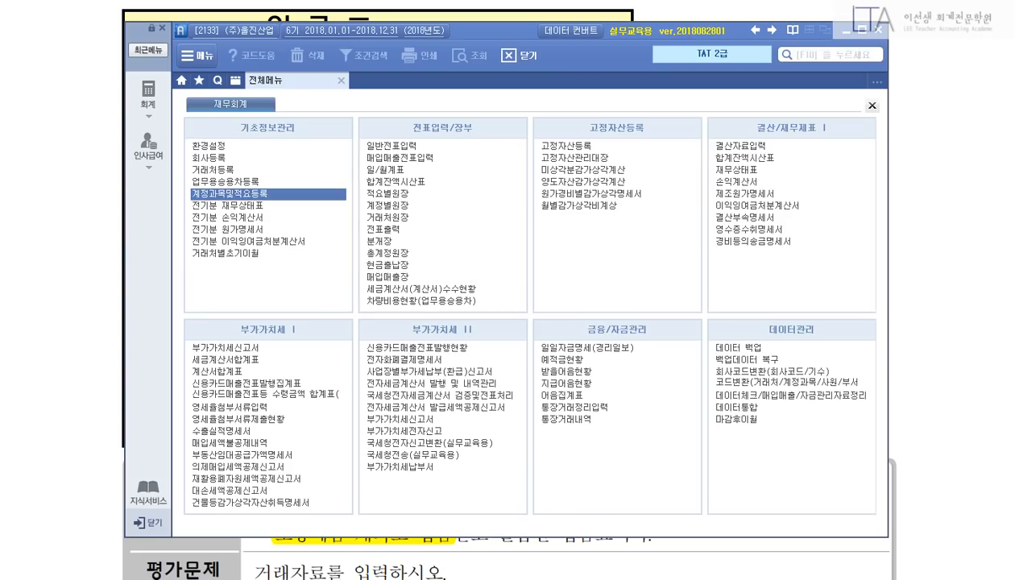
# Open 일반전표입력 for June 4, 2018 and start a 차변 (3) line.
pyautogui.click(391, 146)
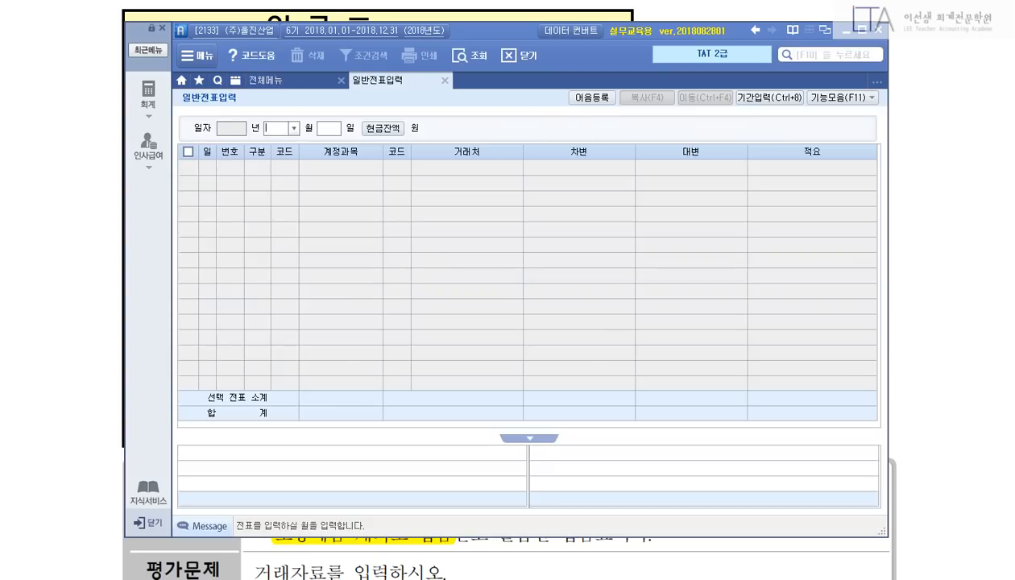
pyautogui.write('06')
pyautogui.press('Return')
pyautogui.write('04')
pyautogui.press('Return')
pyautogui.write('3')
pyautogui.press('Return')
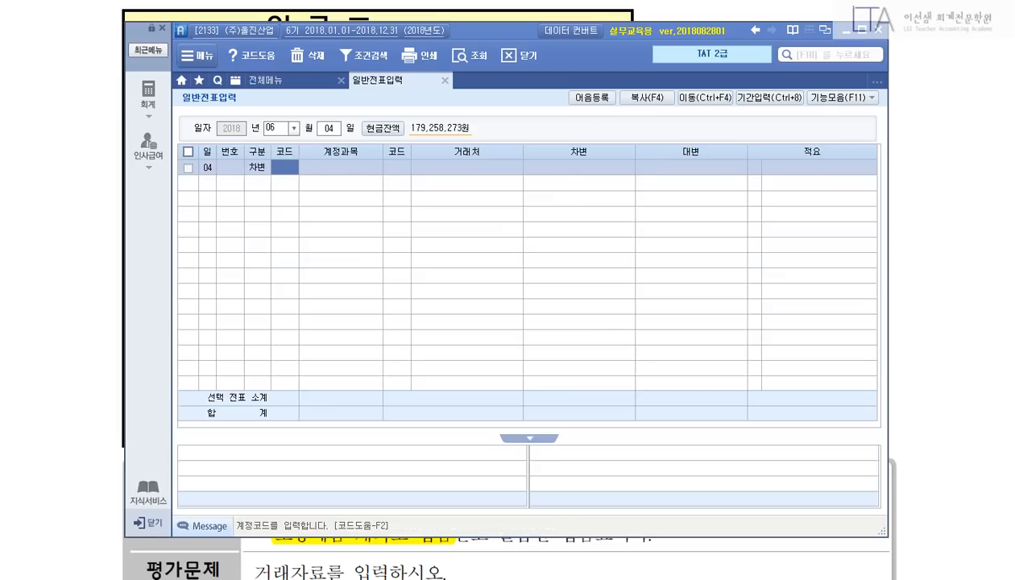
# Fill the debit line with account 103 보통예금, 거래처 국민은행 and an amount of 740,000.
pyautogui.write('103')
pyautogui.press('Return')
pyautogui.write('국민')
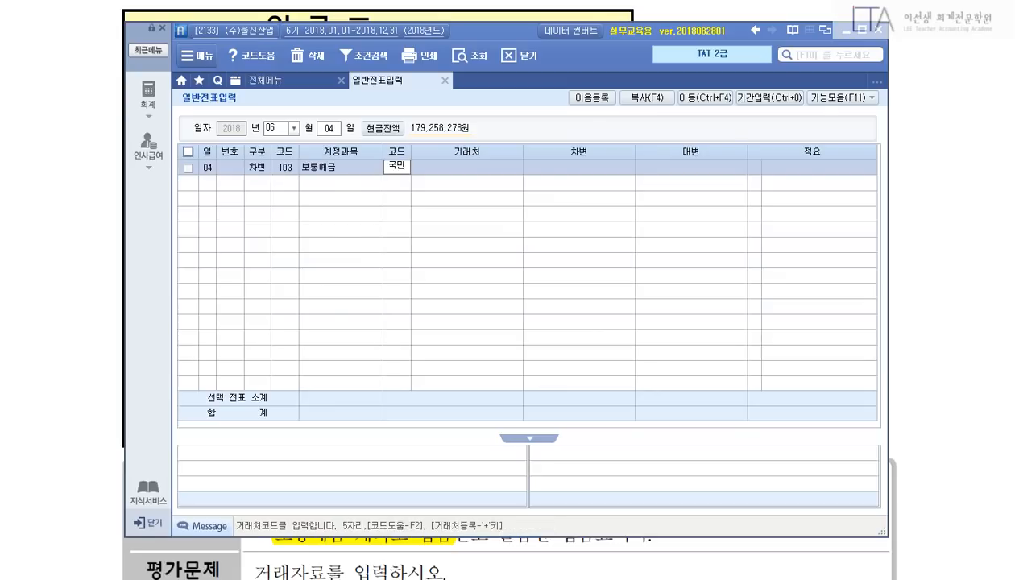
pyautogui.press('Return')
pyautogui.press('Return')
pyautogui.write('840000')
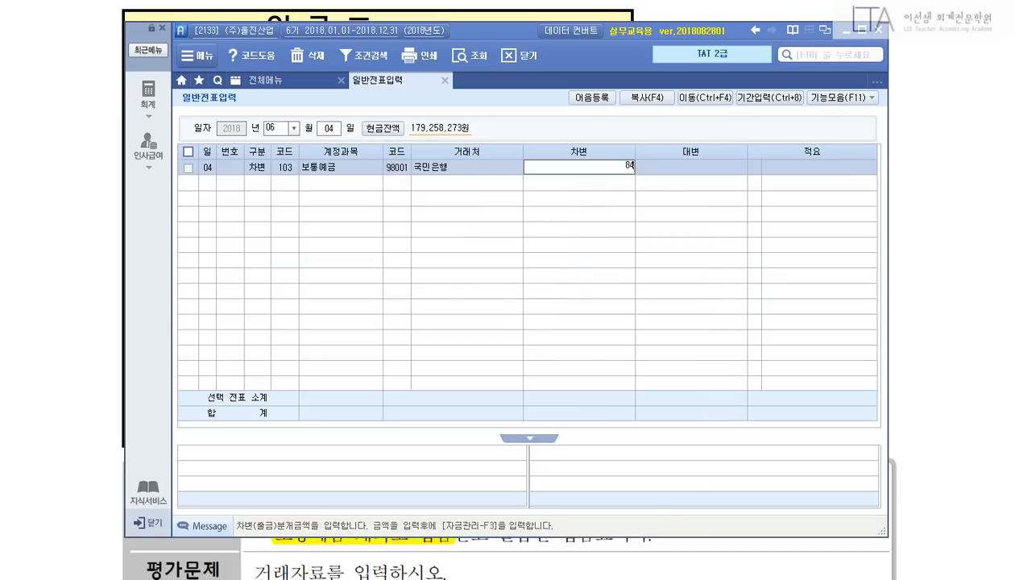
pyautogui.press('Return')
pyautogui.press('Left')
pyautogui.write('740000')
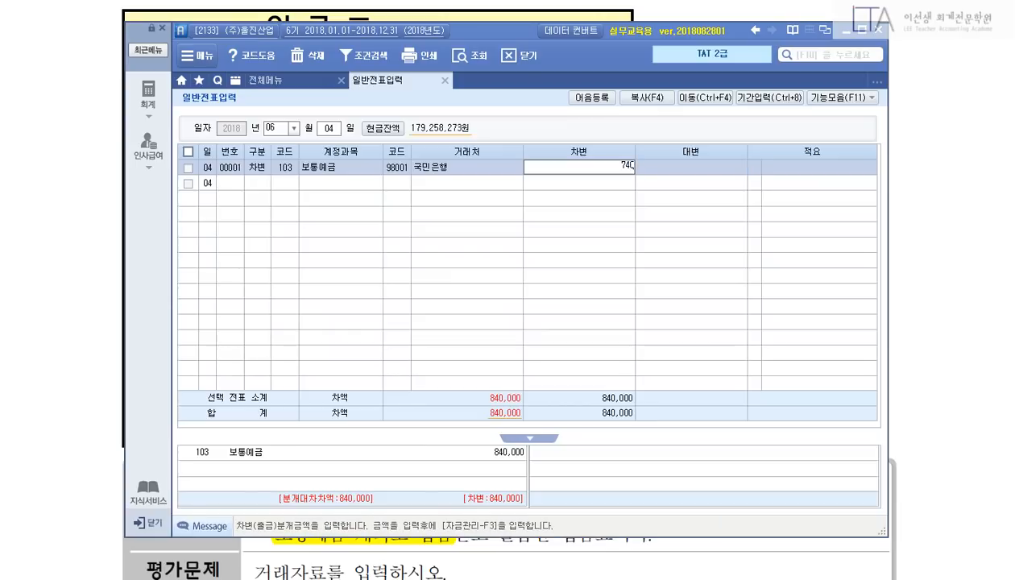
pyautogui.press('Return')
# Add a 대변 (4) line with account 259 선수금, 거래처 106 (주)한국산업 and 740,000, and close the voucher entry.
pyautogui.press('Return')
pyautogui.write('4')
pyautogui.press('Return')
pyautogui.write('259')
pyautogui.press('Return')
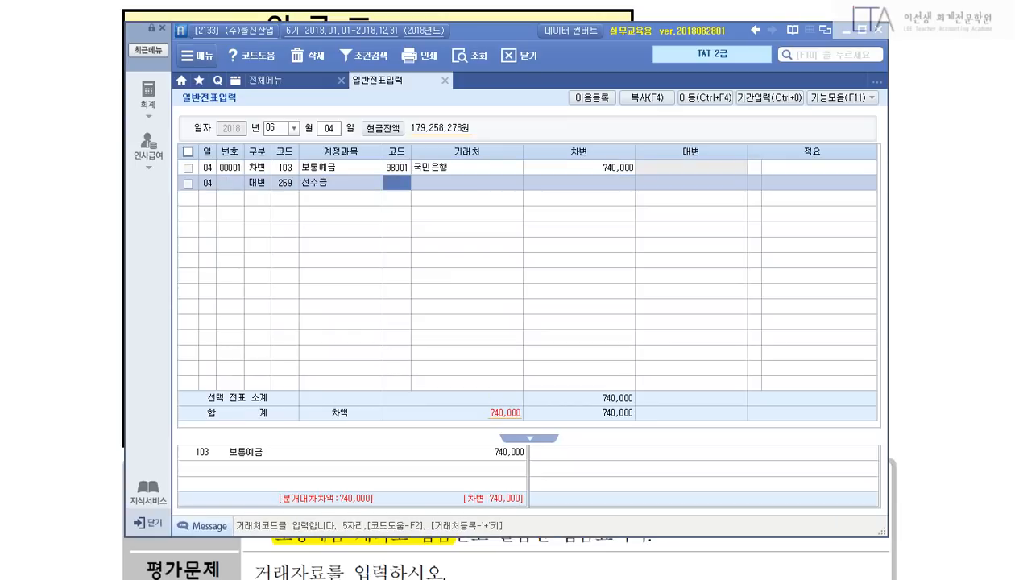
pyautogui.write('106')
pyautogui.press('Return')
pyautogui.write('740000')
pyautogui.press('Return')
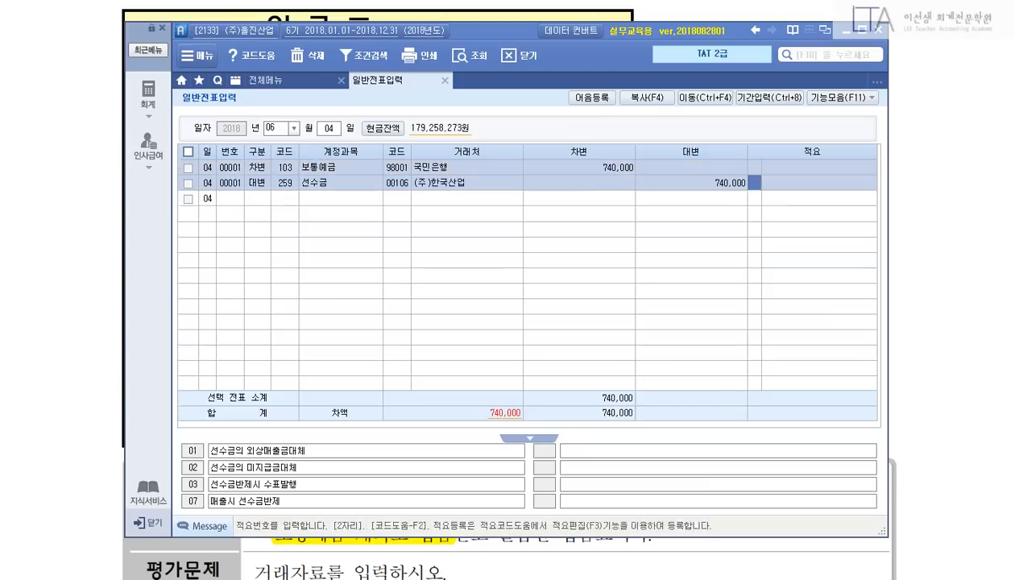
pyautogui.press('Return')
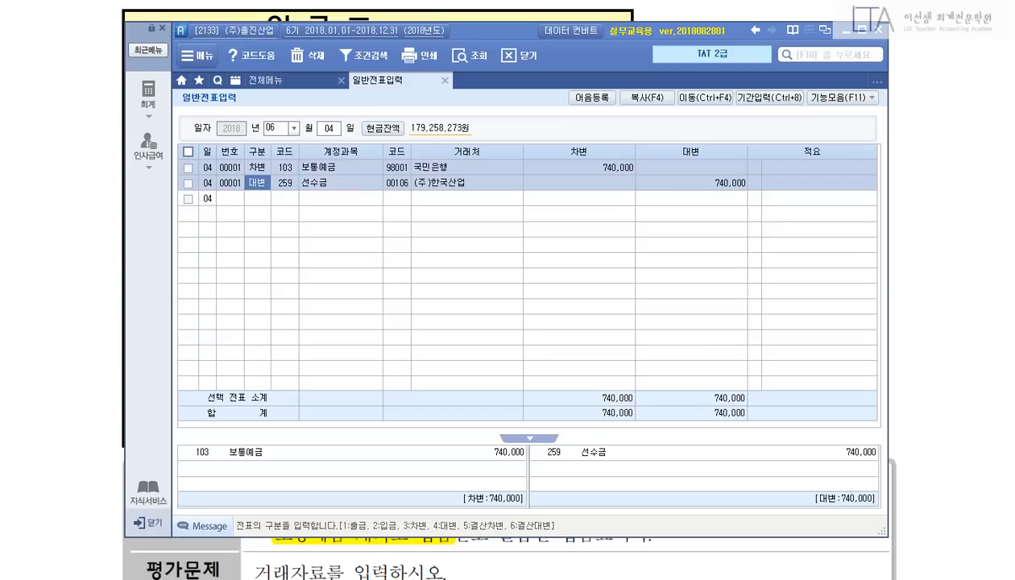
pyautogui.press('Escape')
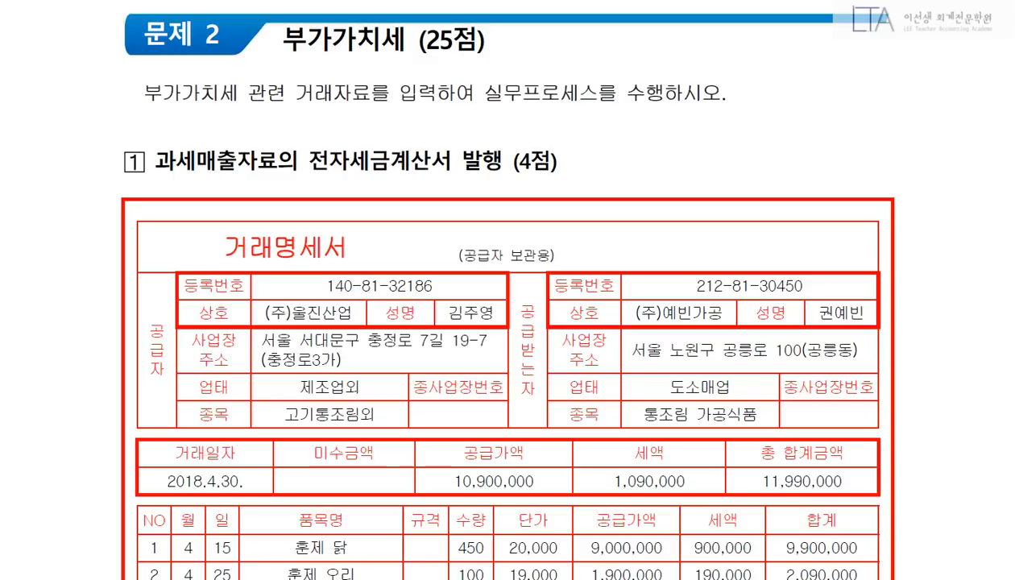
# Highlight the title 과세매출자료의 전자세금계산서 발행 and, in 자료설명, (주)예빈가공, 매월 말일 월합계 and 다음달 15일.
pyautogui.moveTo(153, 161); pyautogui.dragTo(501, 162)
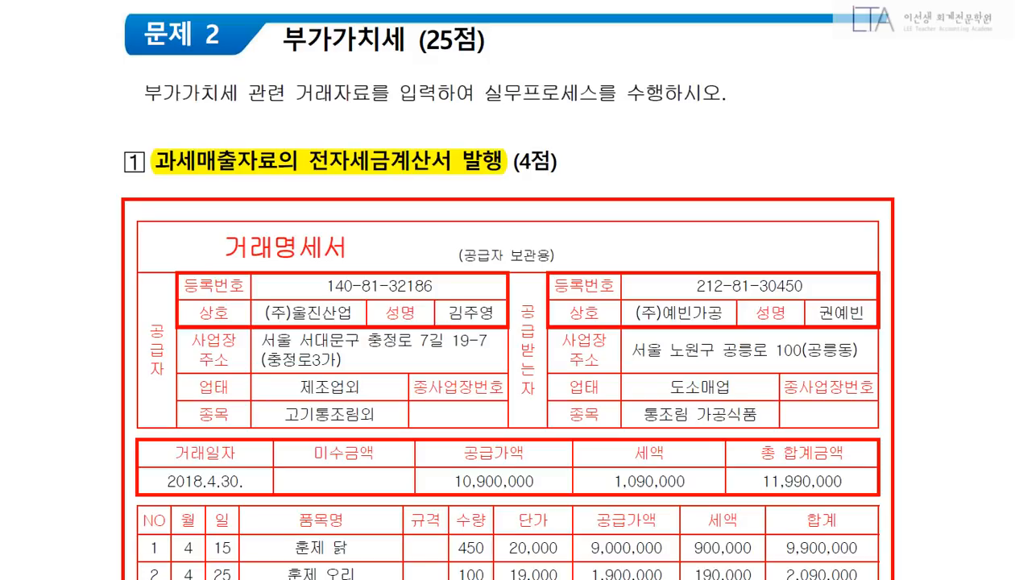
pyautogui.scroll(-5, 507, 290)
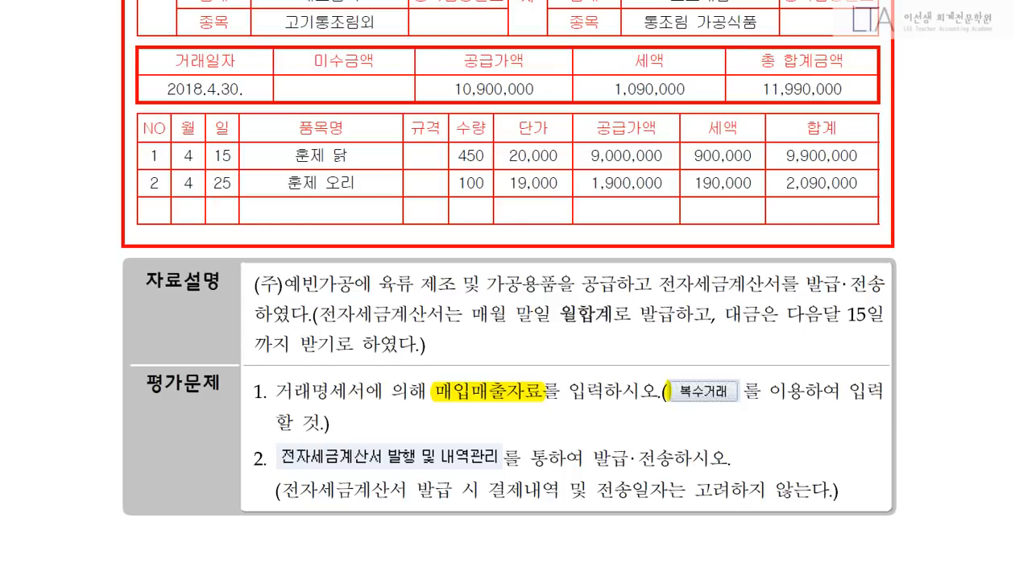
pyautogui.scroll(2, 507, 289)
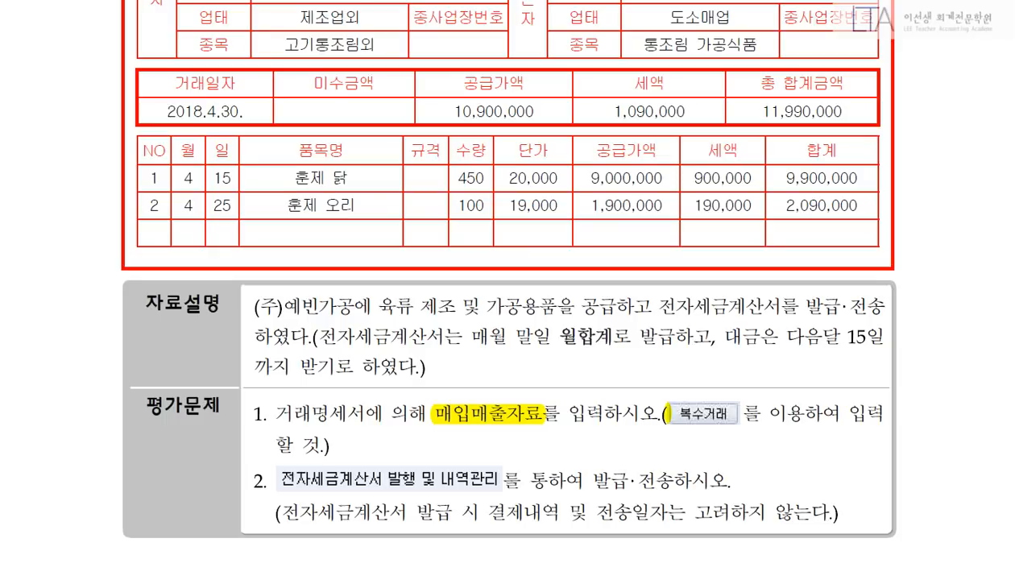
pyautogui.moveTo(251, 303); pyautogui.dragTo(353, 304)
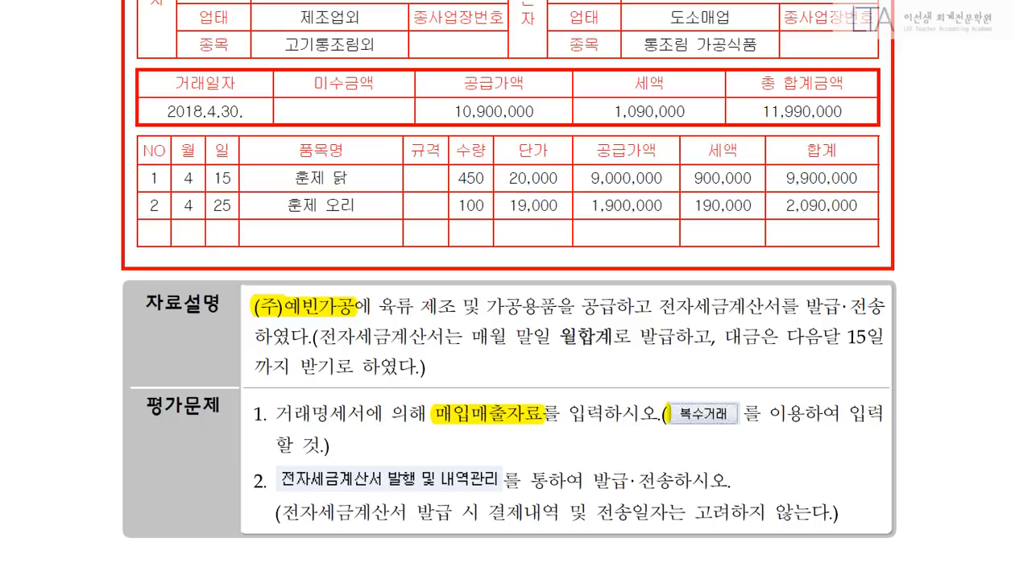
pyautogui.moveTo(555, 335); pyautogui.dragTo(613, 336)
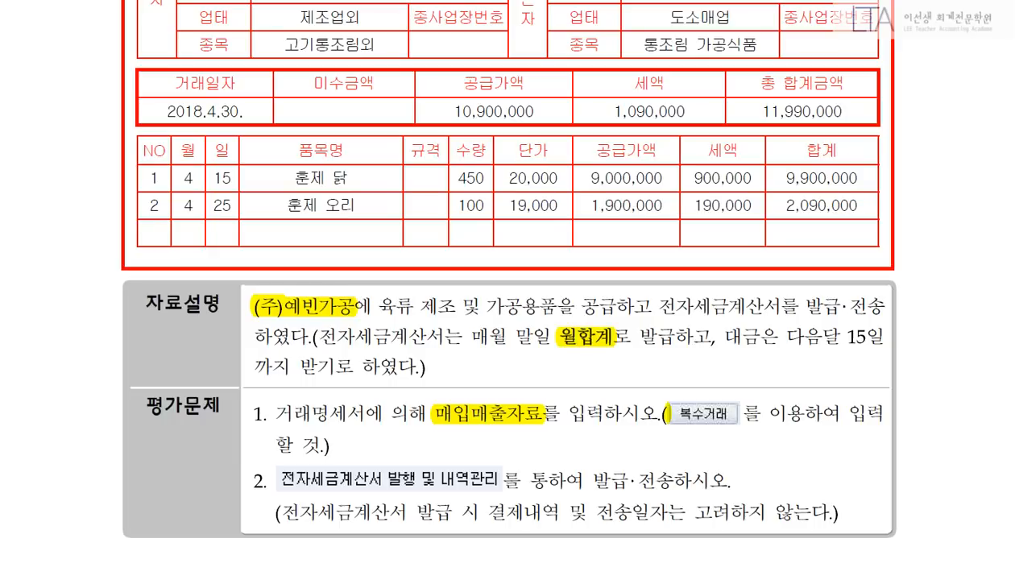
pyautogui.moveTo(467, 336); pyautogui.dragTo(554, 336)
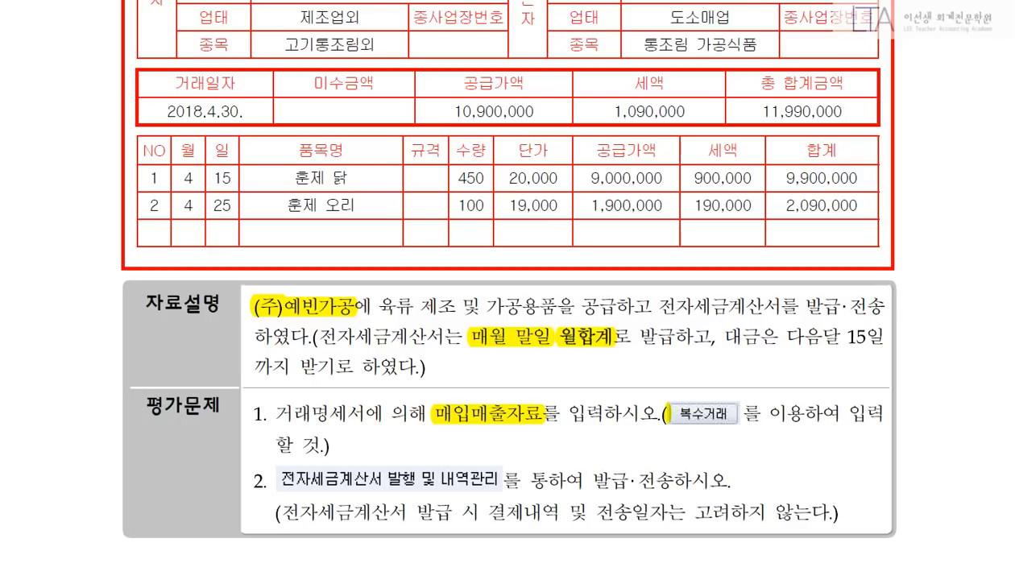
pyautogui.moveTo(773, 335); pyautogui.dragTo(877, 336)
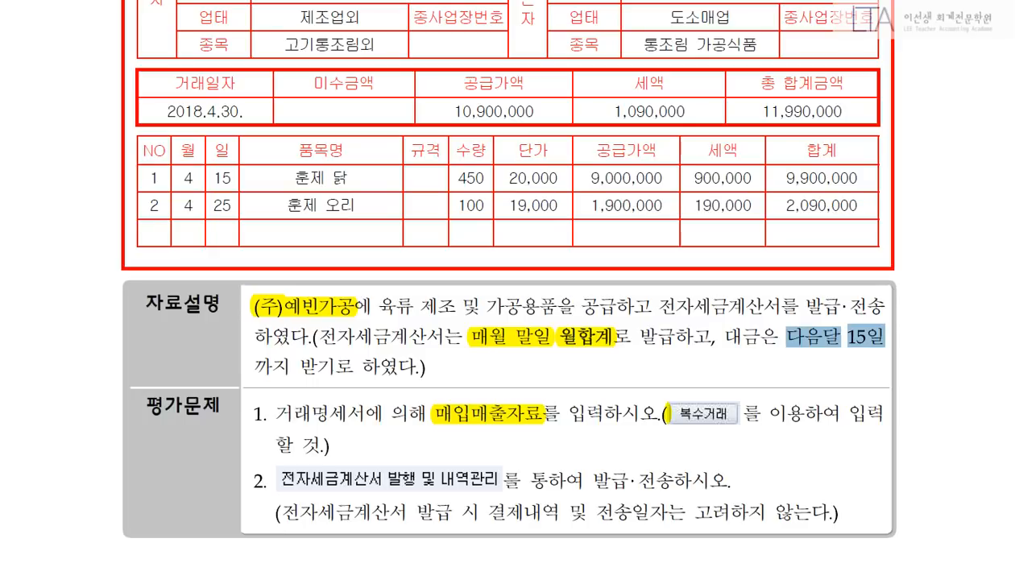
# Highlight 2018.4.30., both items with their 수량 and 단가, and the buyer (주)예빈가공 on the 거래명세서.
pyautogui.scroll(1, 501, 290)
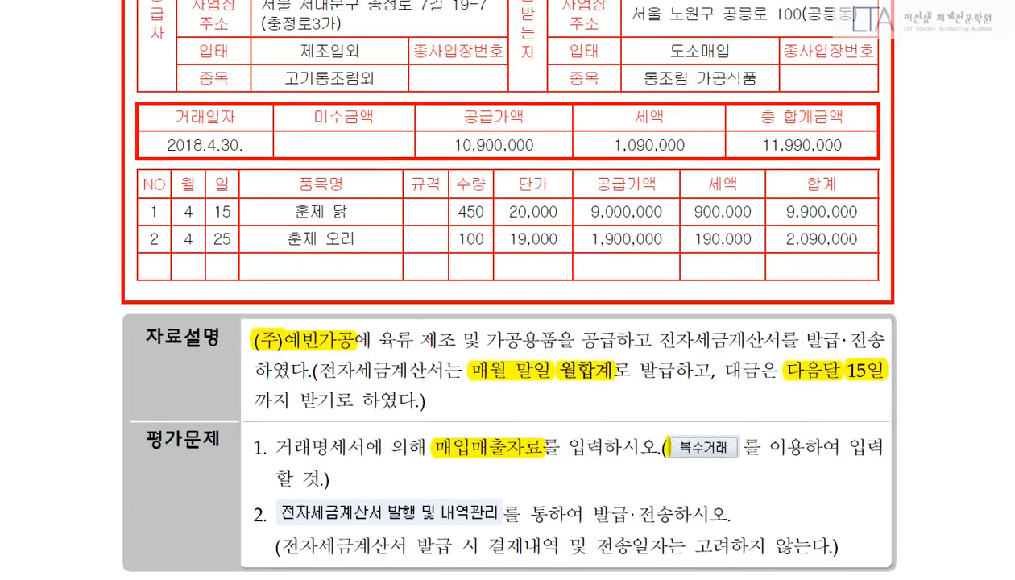
pyautogui.scroll(3, 501, 290)
pyautogui.moveTo(165, 233); pyautogui.dragTo(244, 233)
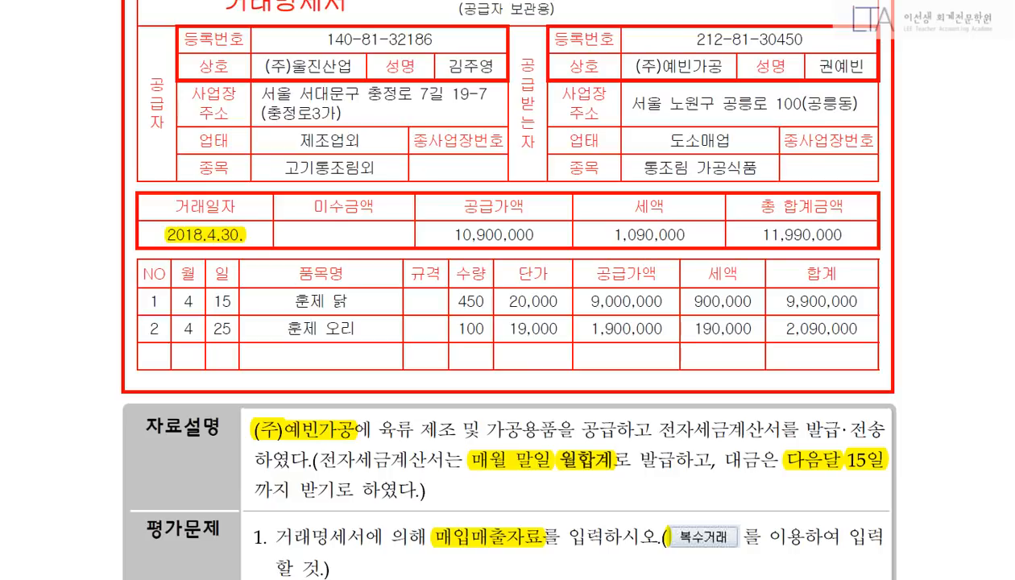
pyautogui.moveTo(292, 301); pyautogui.dragTo(352, 301)
pyautogui.moveTo(453, 301); pyautogui.dragTo(558, 302)
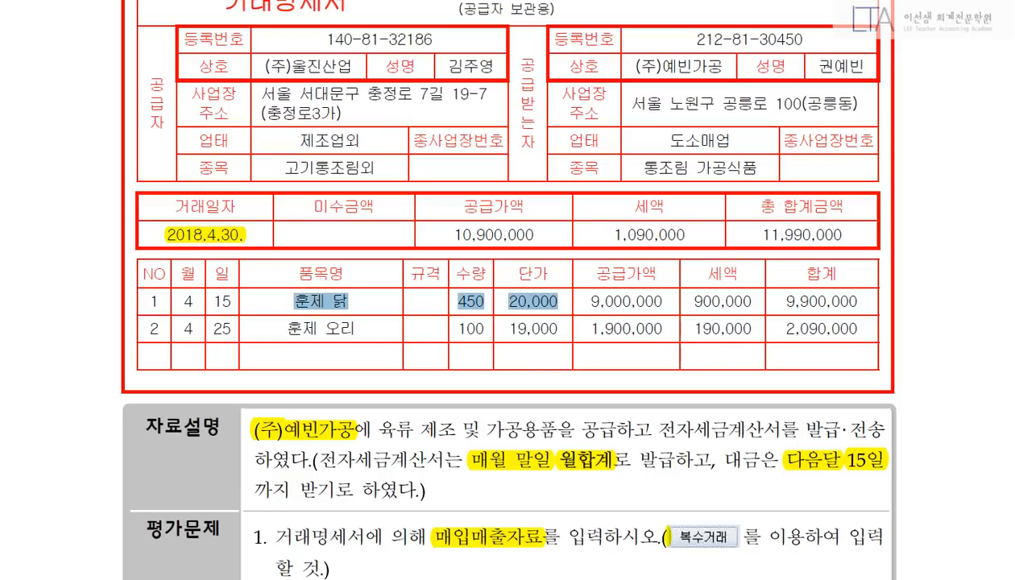
pyautogui.moveTo(287, 328); pyautogui.dragTo(559, 329)
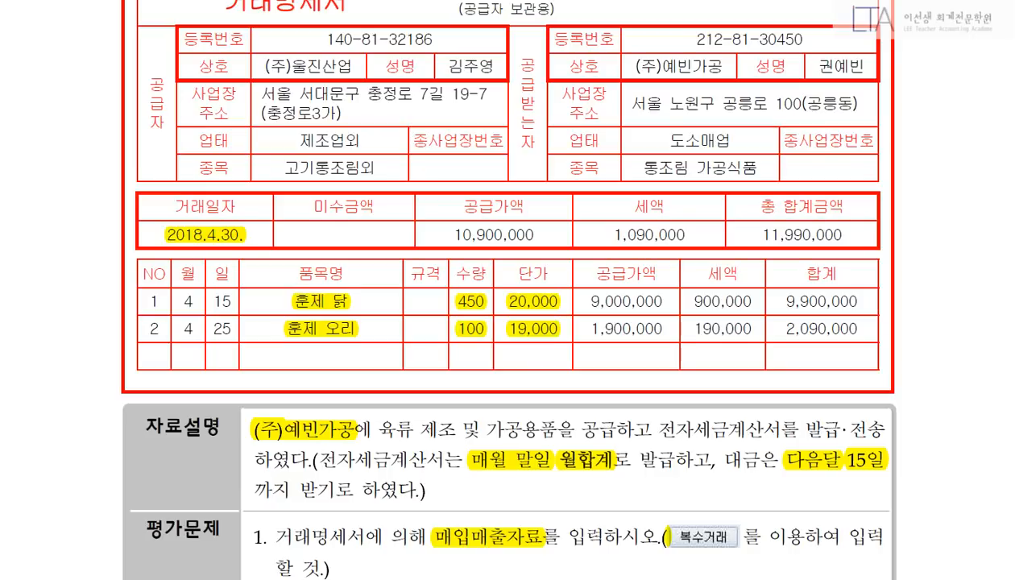
pyautogui.moveTo(633, 66); pyautogui.dragTo(722, 66)
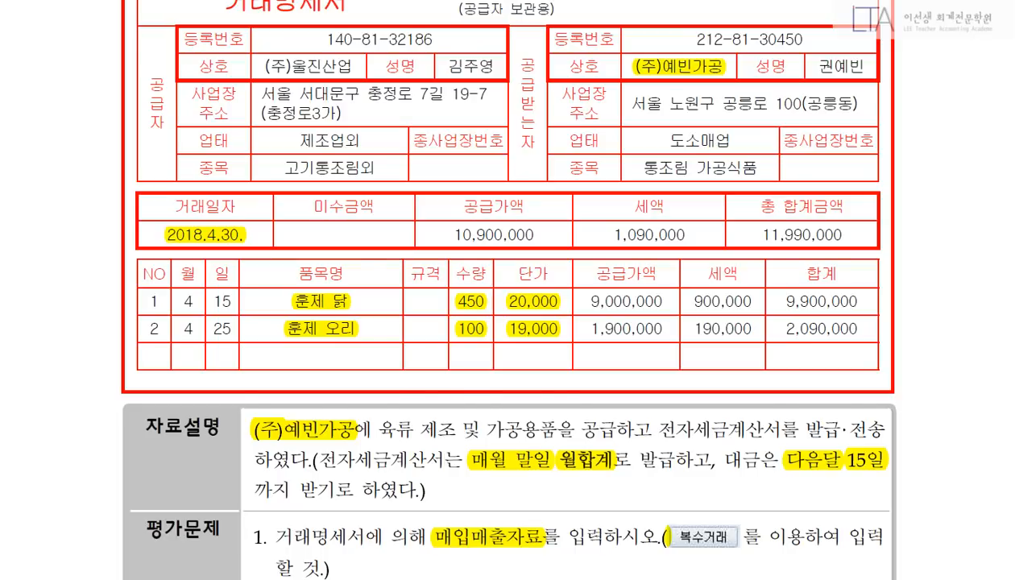
# Switch to the accounting program and start a 과세 (11) sales line in 매입매출전표입력 for April 30.
pyautogui.hotkey('alt', 'Tab')
pyautogui.click(413, 156)
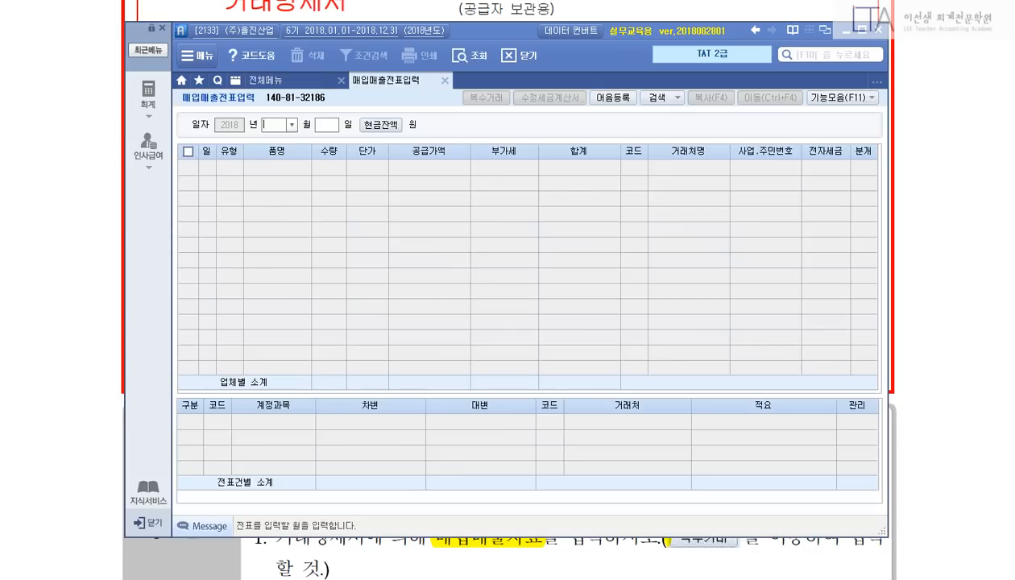
pyautogui.write('0430')
pyautogui.press('Return')
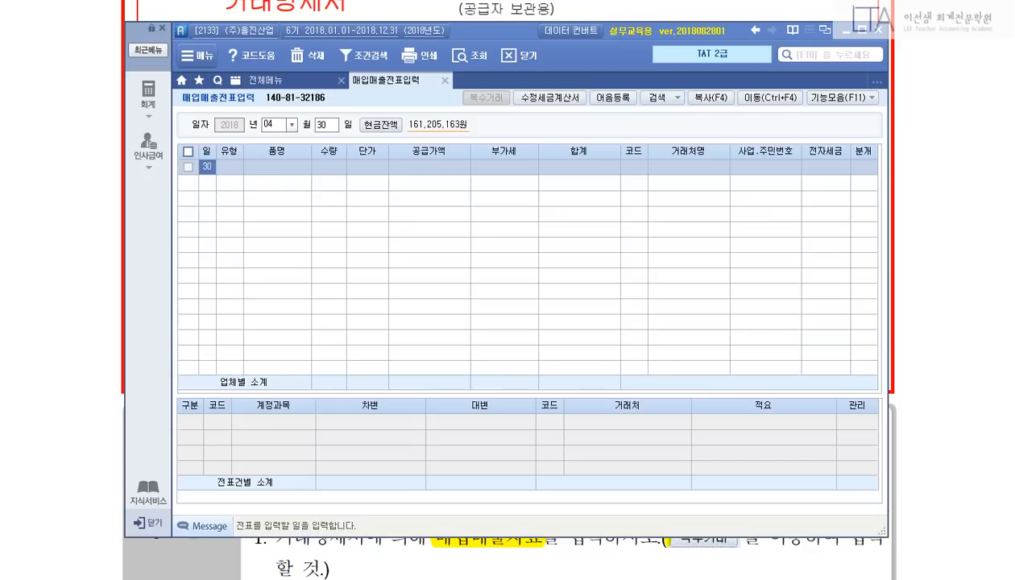
pyautogui.press('Return')
pyautogui.write('11')
pyautogui.press('Return')
# Open 복수거래 for the sales line and enter 훈제 닭 with 수량 450 and 단가 20,000.
pyautogui.press('F7')
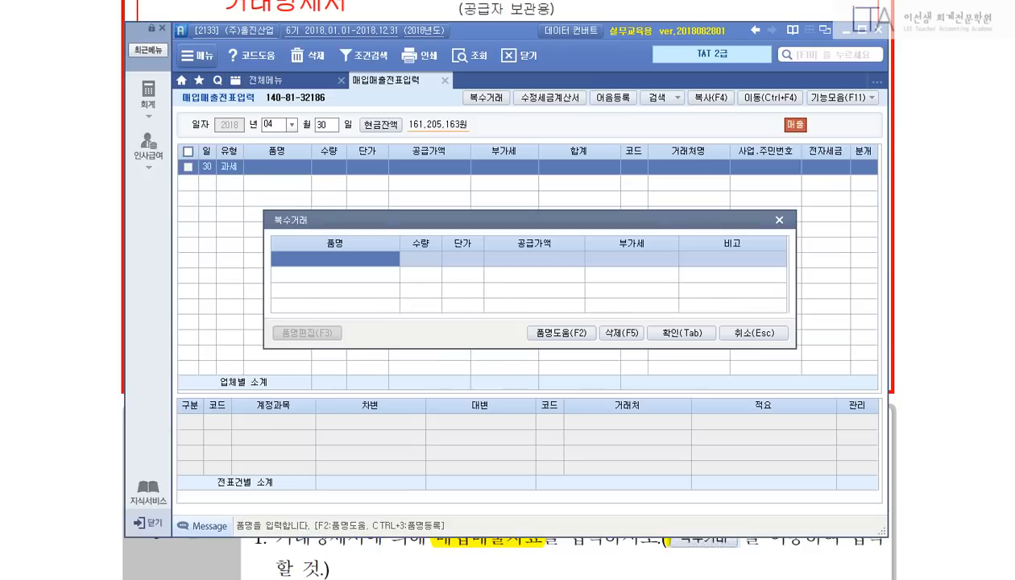
pyautogui.write('훈제 닭')
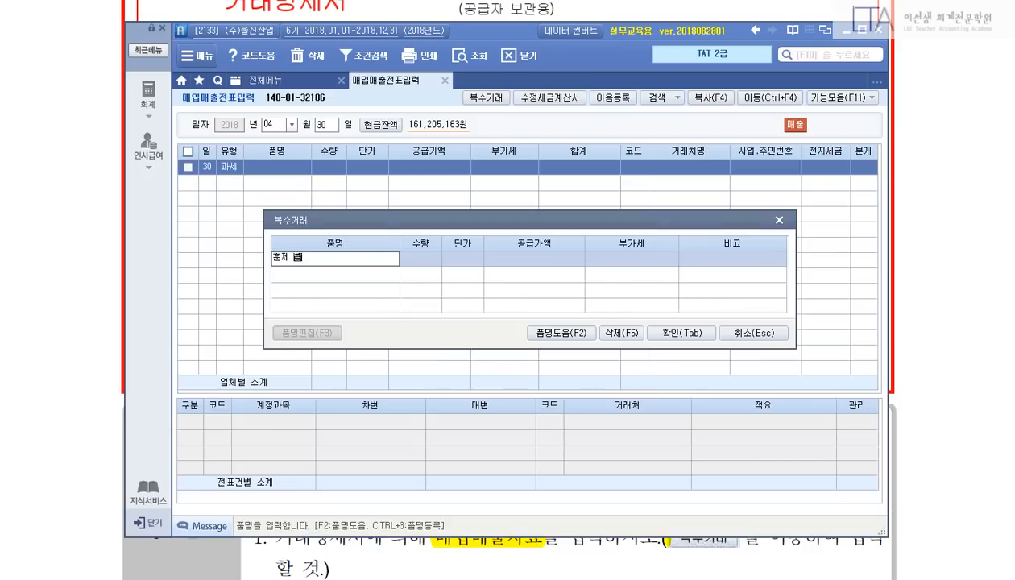
pyautogui.press('Return')
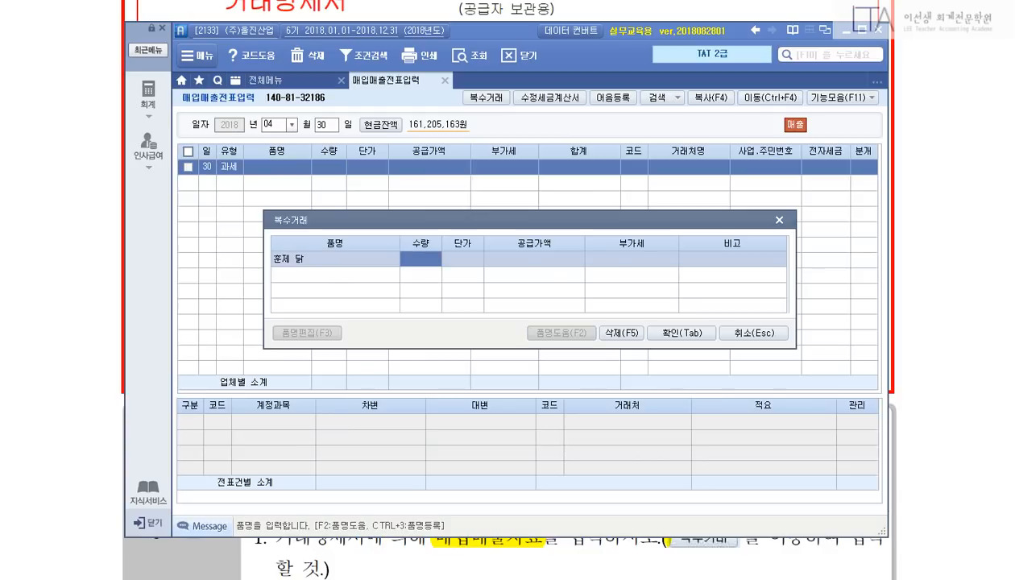
pyautogui.write('450')
pyautogui.press('Return')
pyautogui.write('20000')
pyautogui.press('Return')
pyautogui.press('Return')
pyautogui.press('Return')
pyautogui.press('Return')
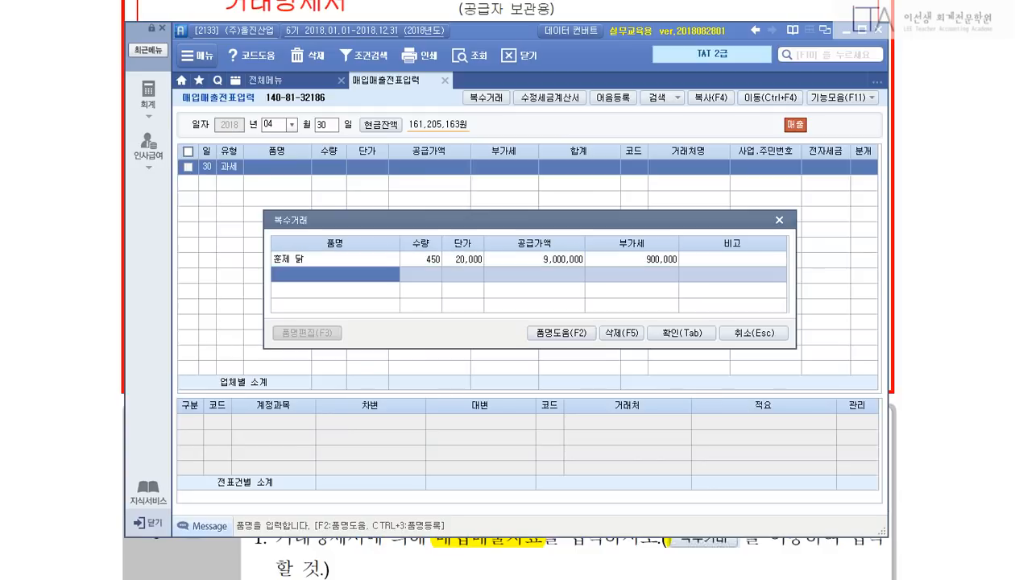
# Add 훈제 오리 with 수량 100 and 단가 19,000, and apply the 복수거래 items to the voucher.
pyautogui.write('훈제 ')
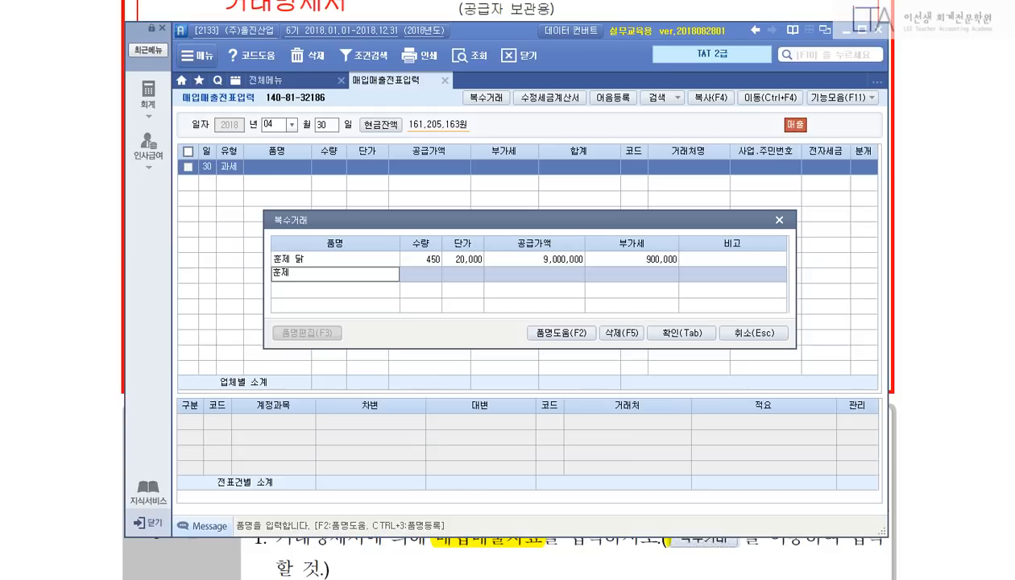
pyautogui.write('오리')
pyautogui.press('Return')
pyautogui.write('100')
pyautogui.press('Return')
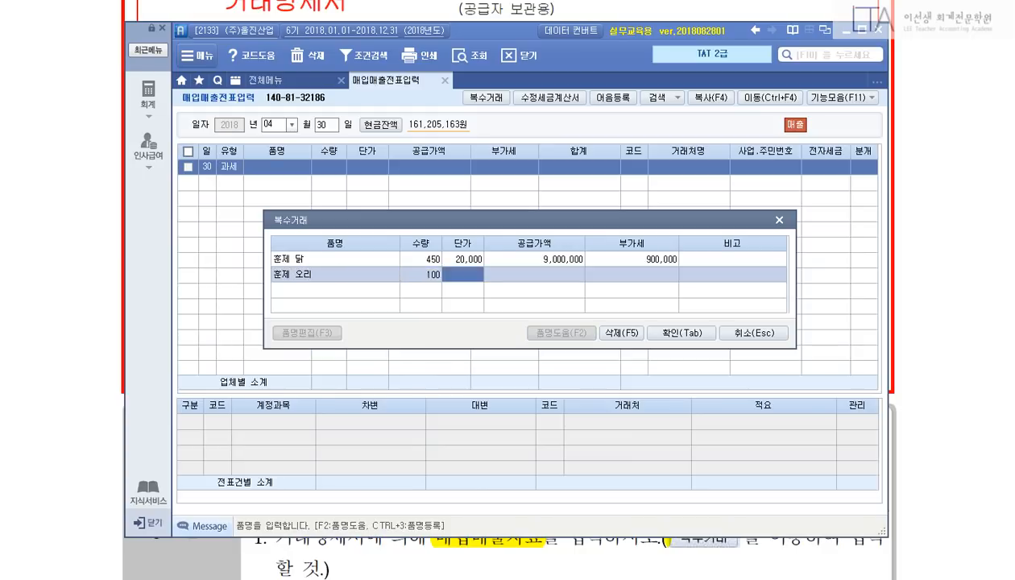
pyautogui.write('19000')
pyautogui.press('Return')
pyautogui.press('Return')
pyautogui.press('Return')
pyautogui.press('Return')
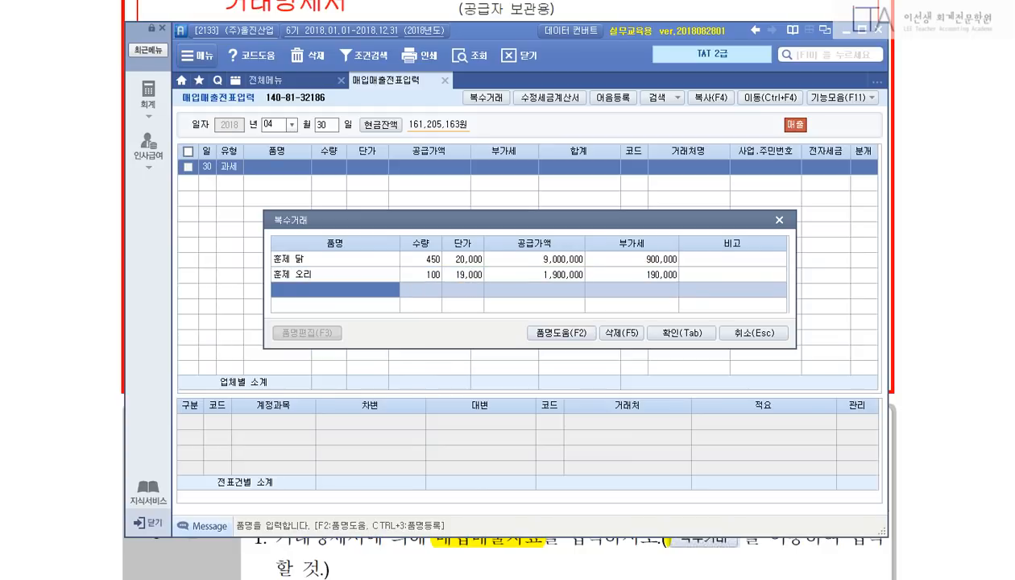
pyautogui.press('Tab')
pyautogui.press('Return')
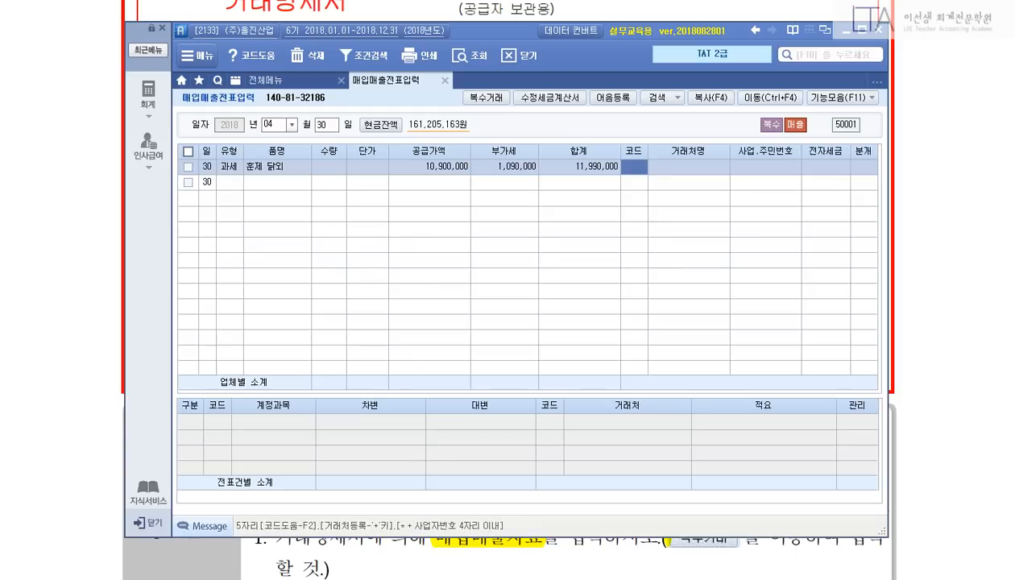
# Set the 거래처 to (주)예빈가공, leave 전자세금 blank and choose 외상 (2) as the 분개 type.
pyautogui.write('예빈')
pyautogui.press('Return')
pyautogui.press('Return')
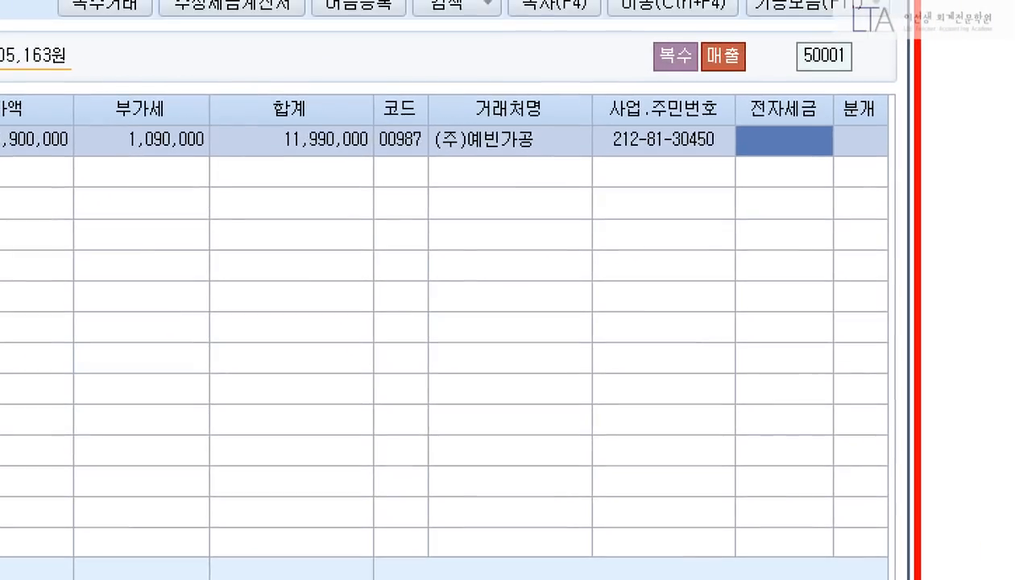
pyautogui.moveTo(840, 148); pyautogui.dragTo(812, 179)
pyautogui.moveTo(809, 164); pyautogui.dragTo(818, 170)
pyautogui.moveTo(764, 146); pyautogui.dragTo(796, 173)
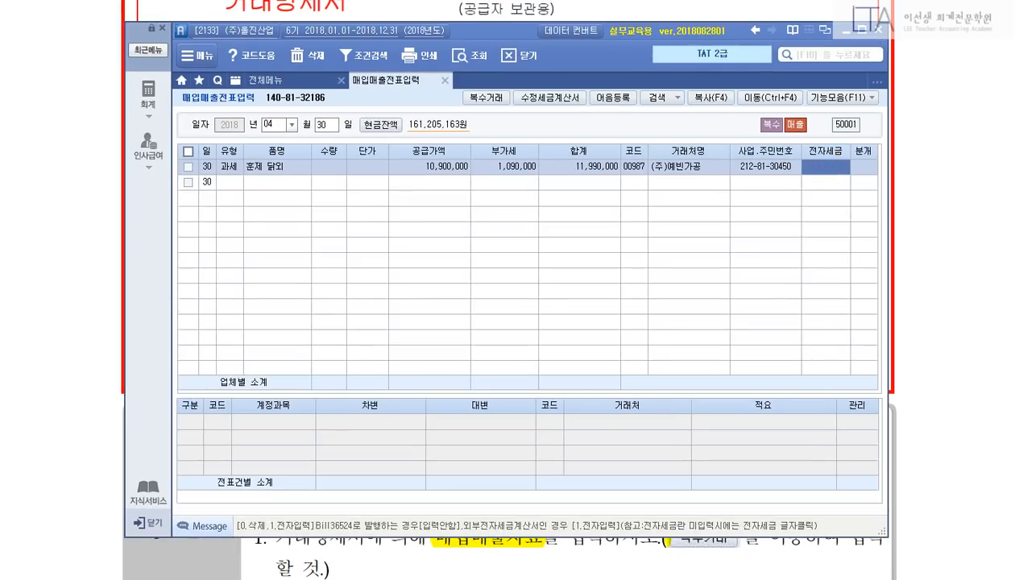
pyautogui.press('Return')
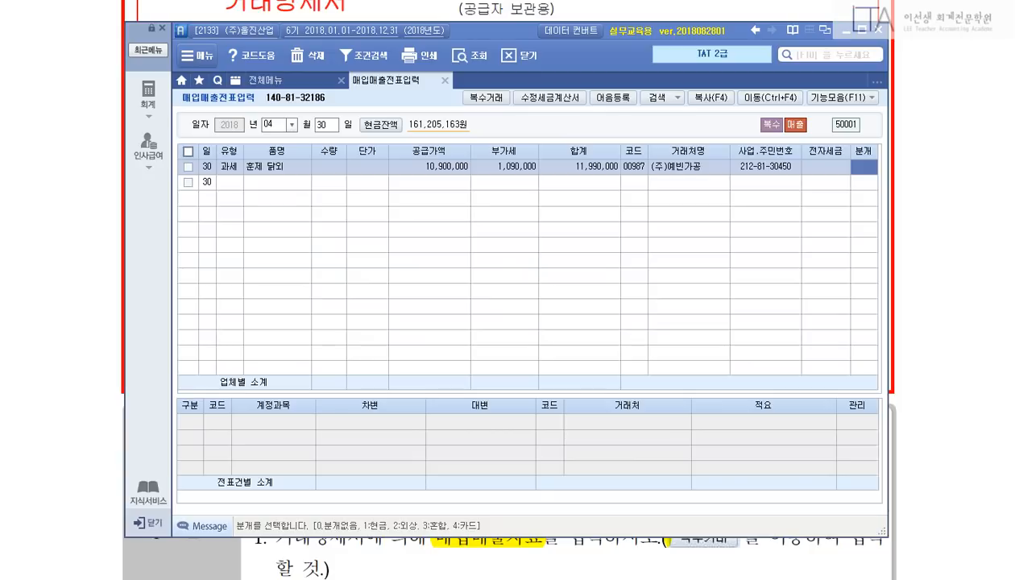
pyautogui.write('2')
pyautogui.press('Return')
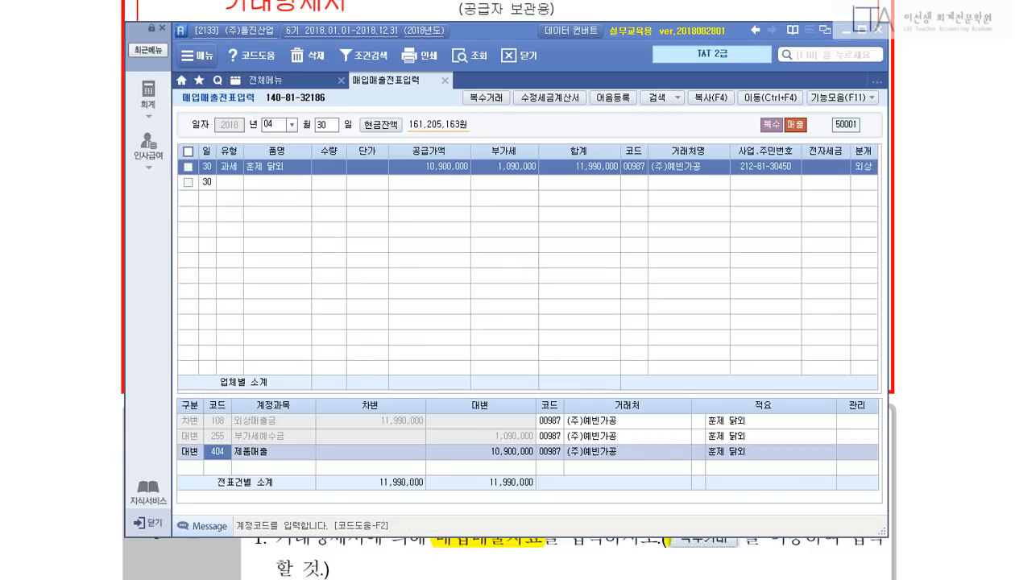
# Open 전자세금계산서 발행 및 내역관리 and list the sales invoices of all 거래처 dated 2018-04-30 to 2018-04-30.
pyautogui.press('F10')
pyautogui.write('전자세금')
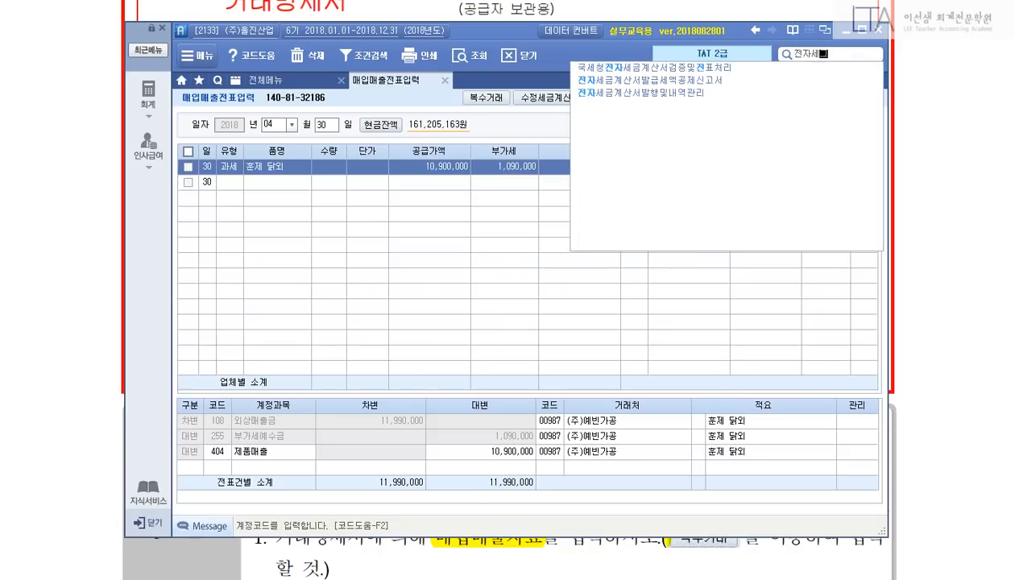
pyautogui.press('Down')
pyautogui.press('Down')
pyautogui.press('Down')
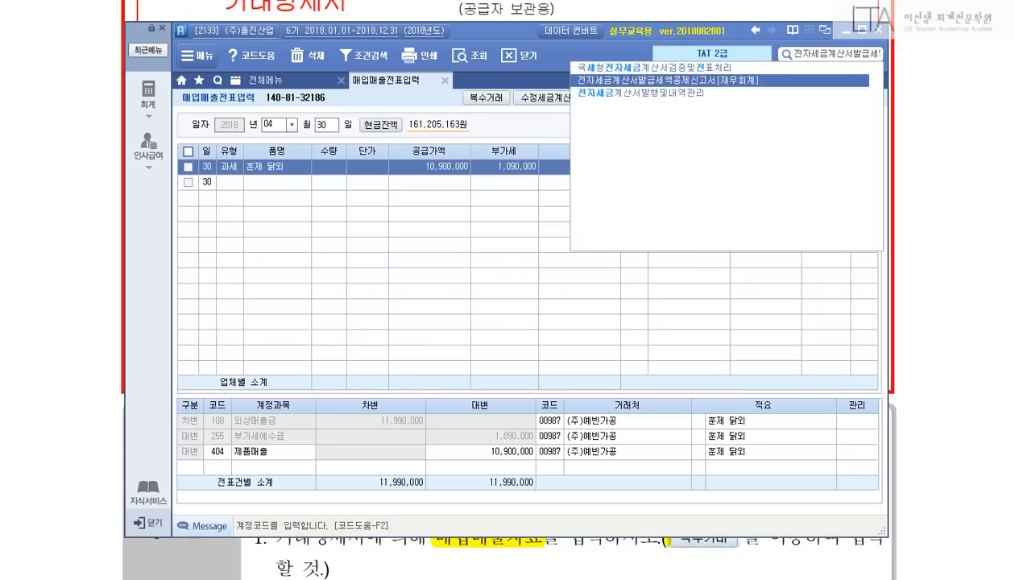
pyautogui.press('Return')
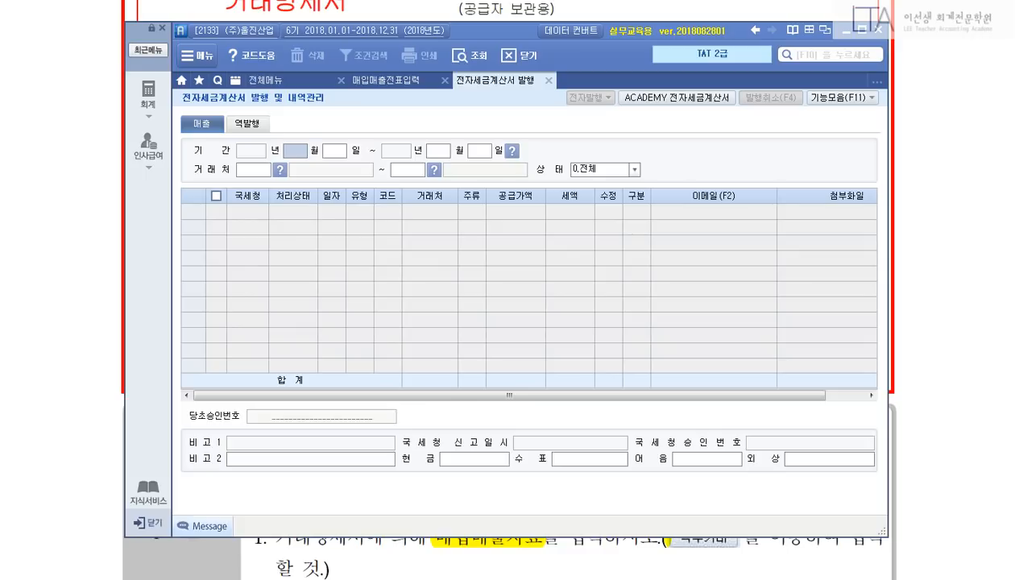
pyautogui.write('0430043')
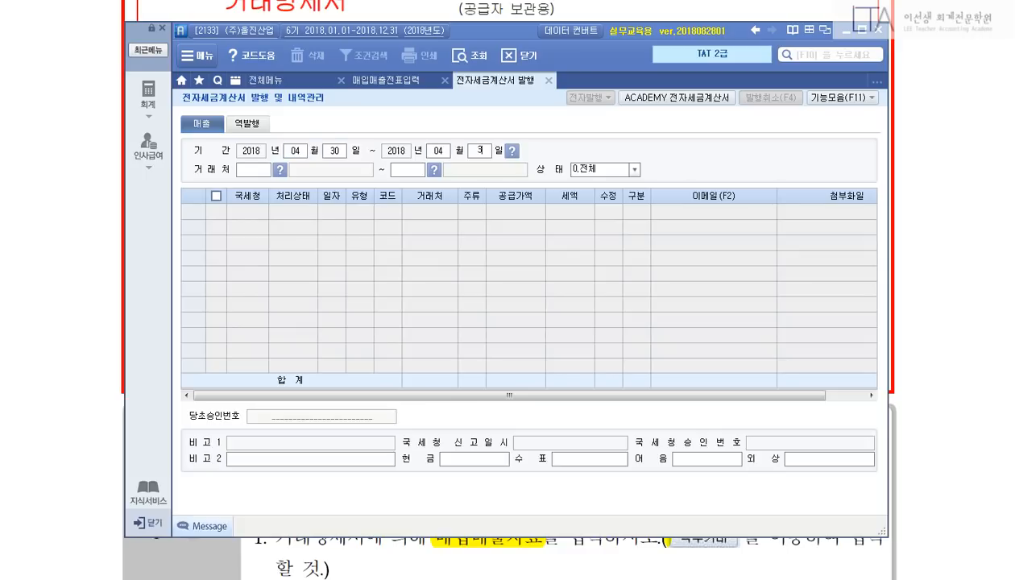
pyautogui.write('0')
pyautogui.press('Return')
pyautogui.press('Return')
pyautogui.press('Return')
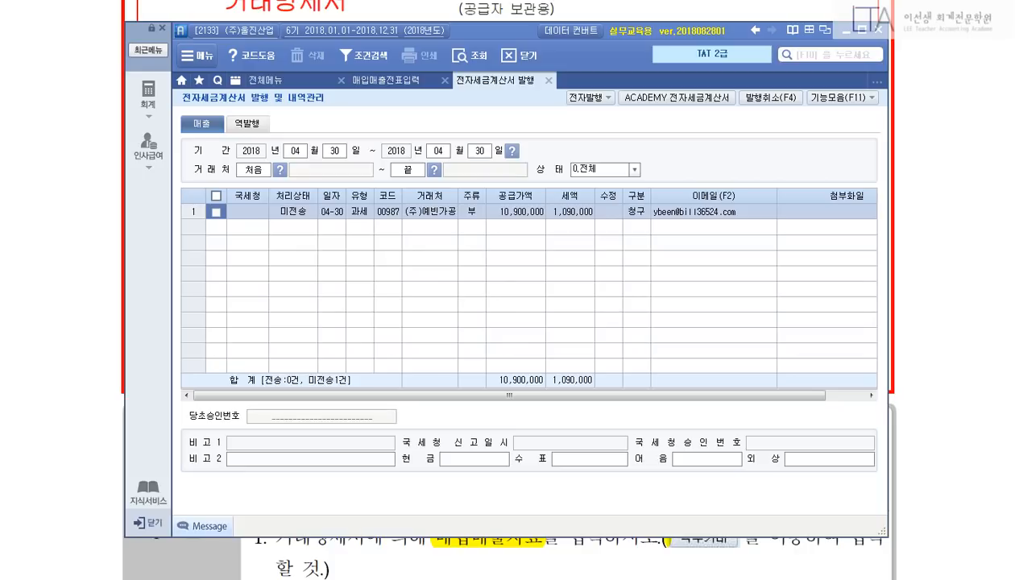
# Select the April 30 invoice for (주)예빈가공 and run 전자발행 for it, accepting the prefilled login.
pyautogui.click(216, 211)
pyautogui.press('F3')
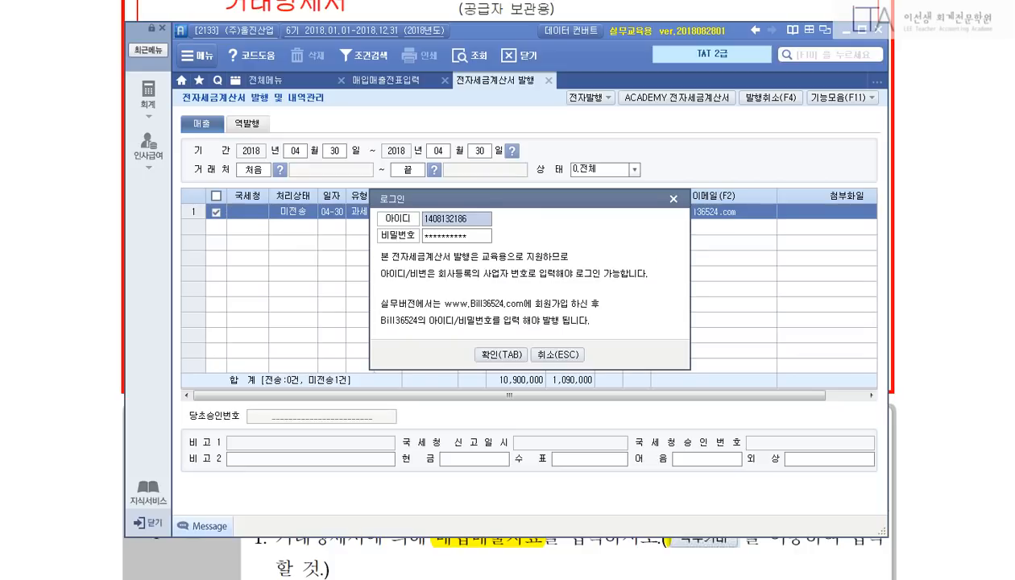
pyautogui.press('Tab')
pyautogui.press('F3')
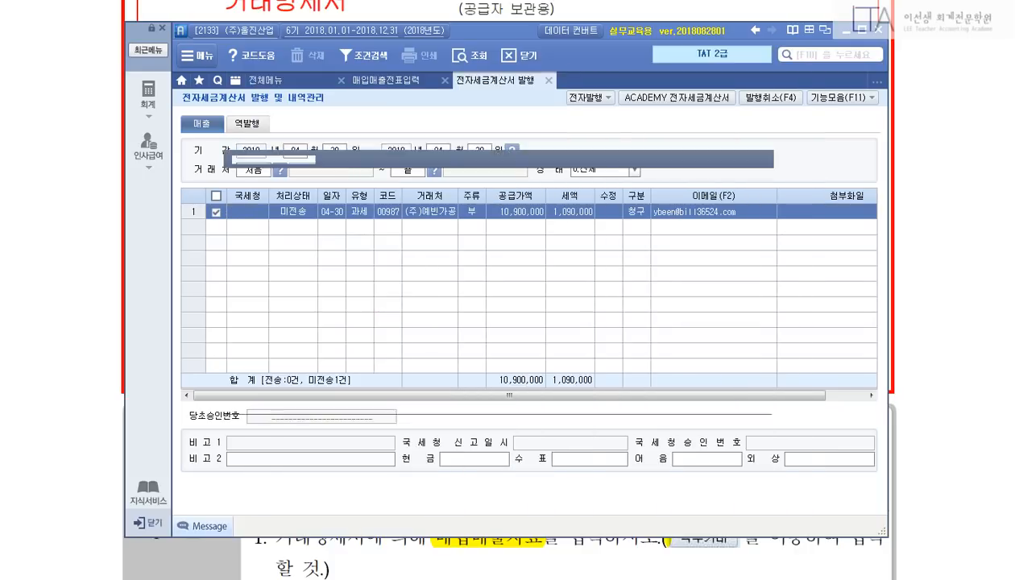
pyautogui.press('Return')
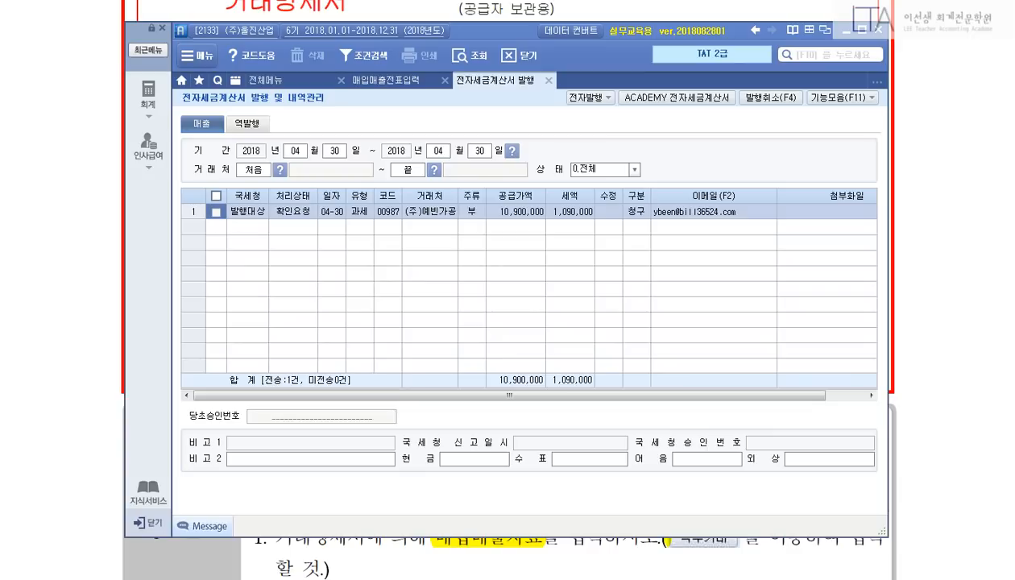
# Open ACADEMY 전자세금계산서, log in with the prefilled account and include 미전송 invoices in the query.
pyautogui.click(676, 98)
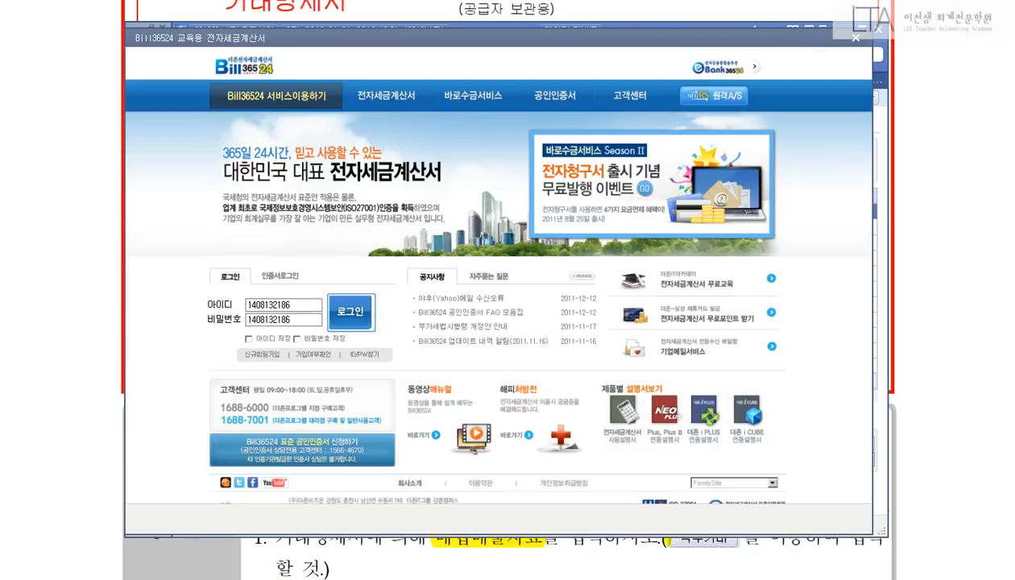
pyautogui.click(351, 311)
pyautogui.click(172, 145)
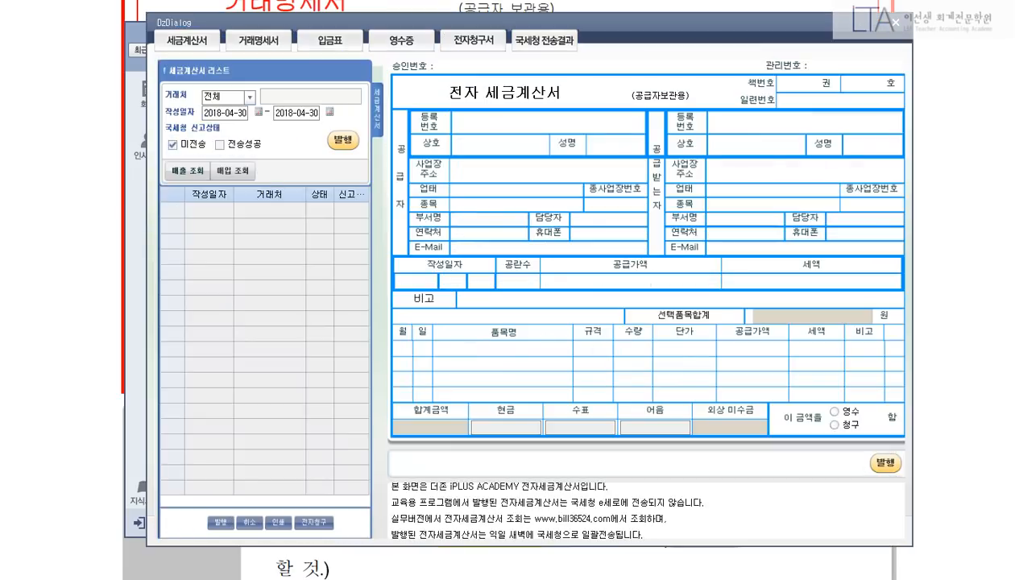
# Look up the sales tax invoices, issue the one for (주)예빈가공 and close the Bill36524 window.
pyautogui.click(188, 170)
pyautogui.click(885, 463)
pyautogui.press('Return')
pyautogui.press('Return')
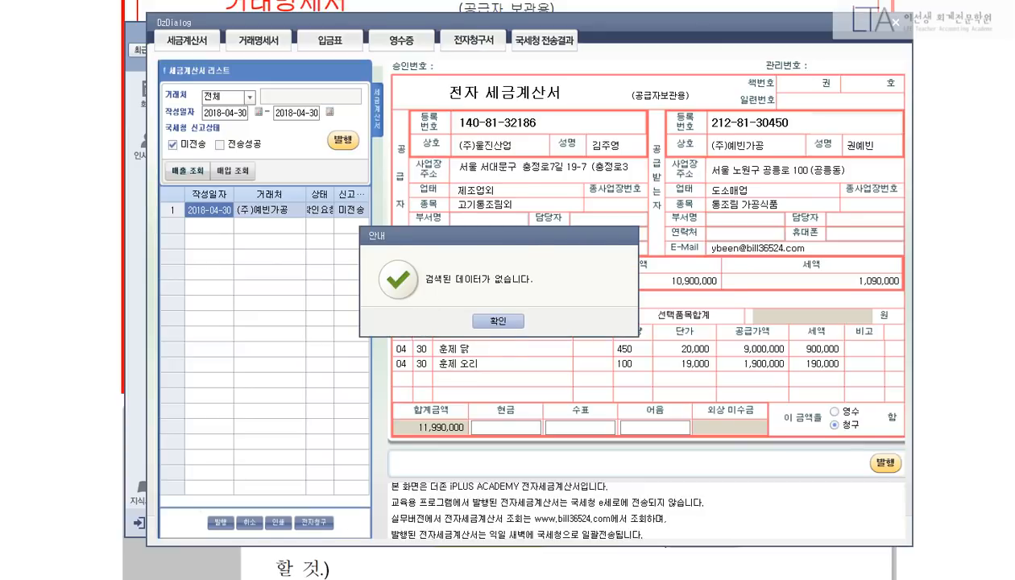
pyautogui.press('Escape')
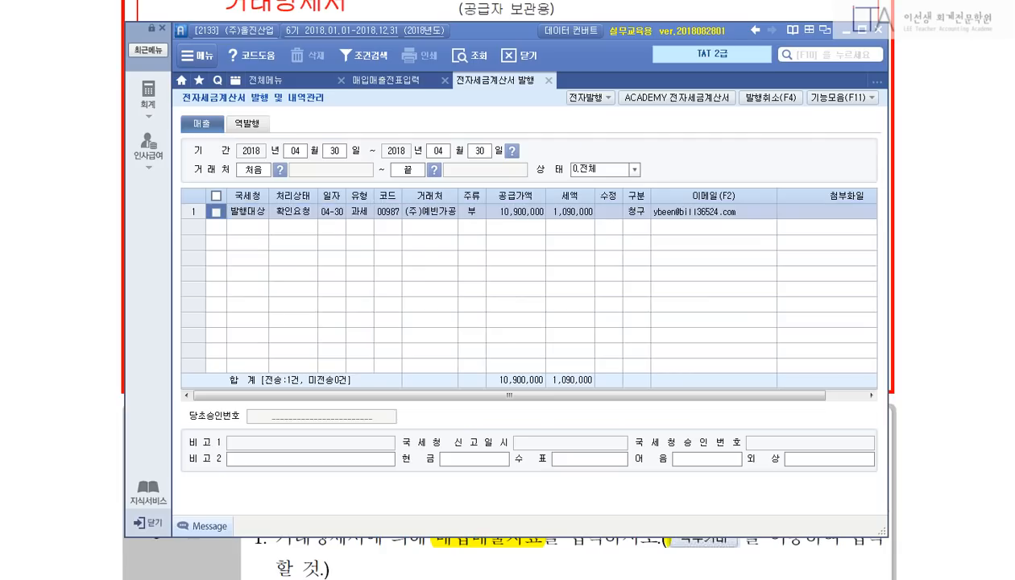
# Refresh the 국세청 transmission status and check the 전자세금 field of the April 30 line in 매입매출전표입력.
pyautogui.click(470, 55)
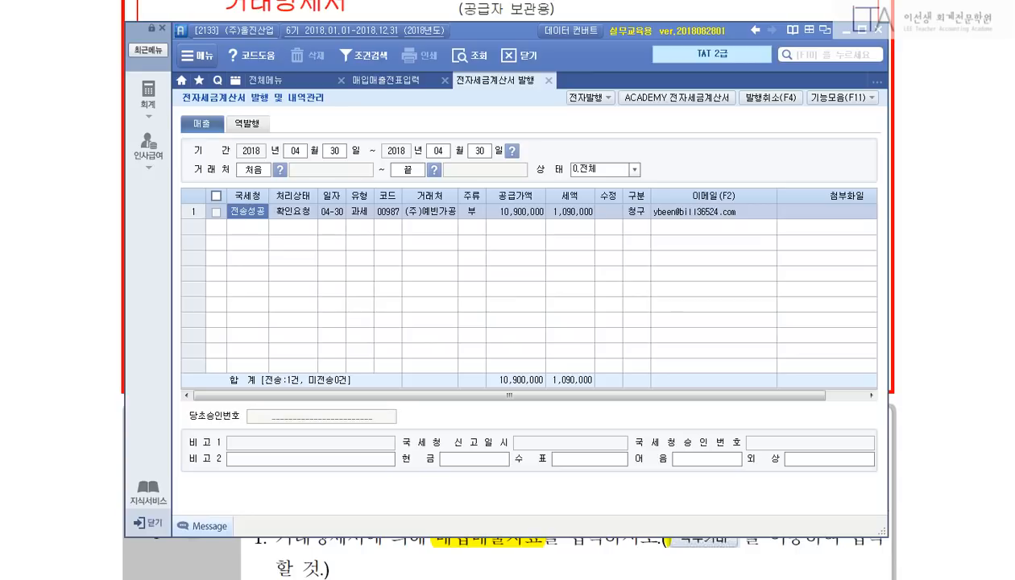
pyautogui.press('Escape')
pyautogui.press('Return')
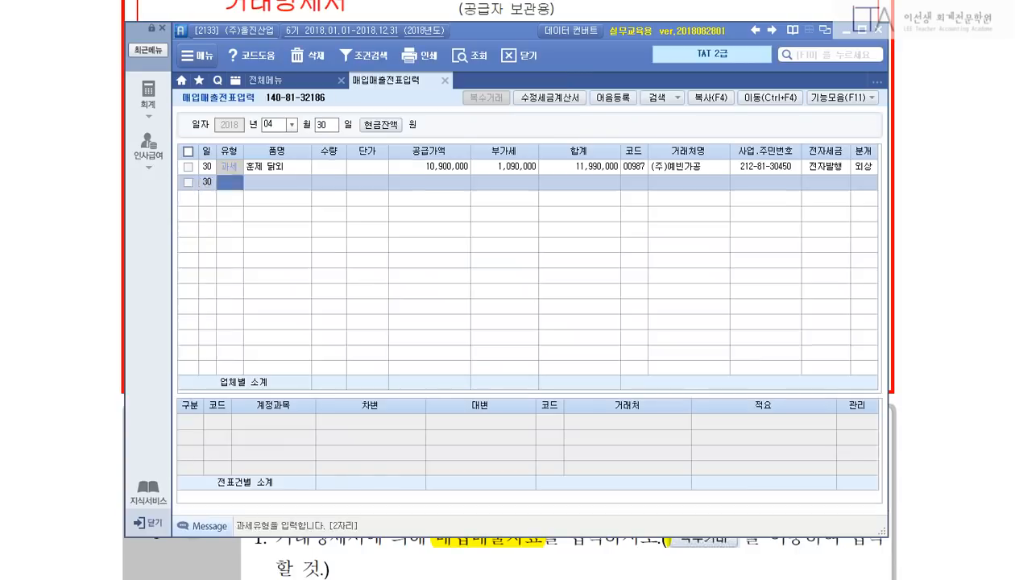
pyautogui.click(826, 167)
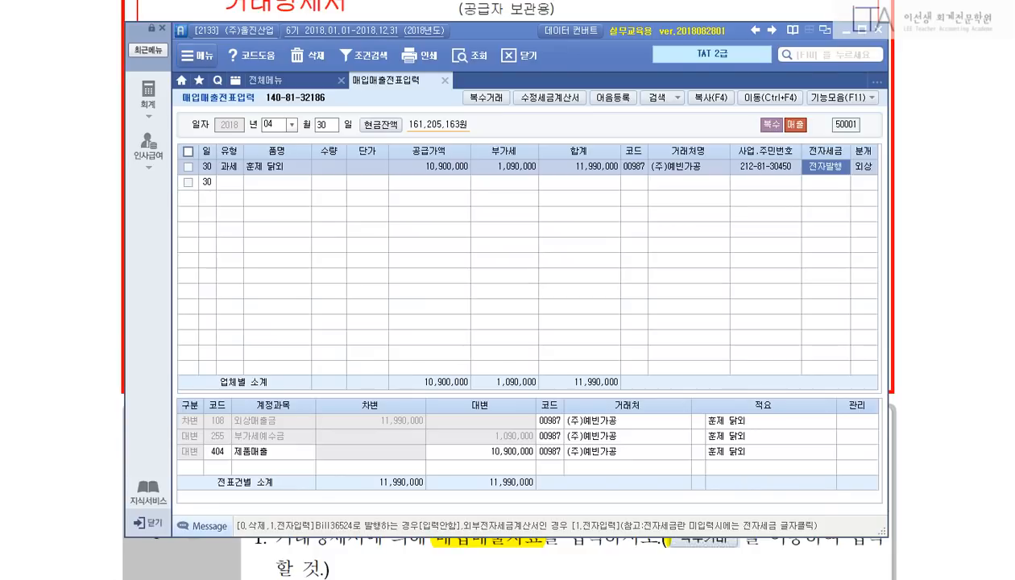
pyautogui.press('Escape')
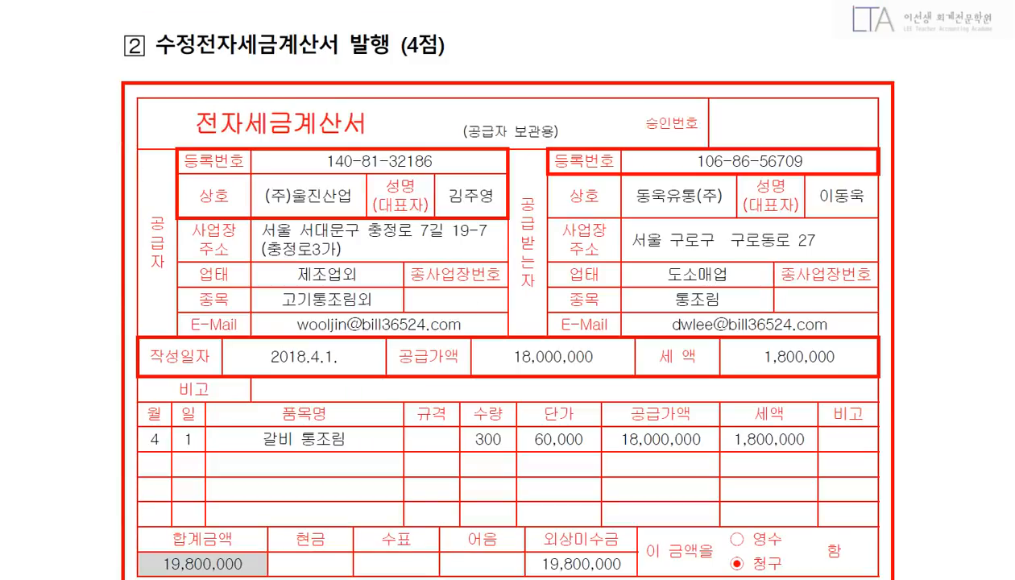
# In the exam document, highlight the 수정전자세금계산서 발행 heading and the phrases 공급가액 변동 and 매출할인에 대해서만 회계처리하며.
pyautogui.moveTo(153, 45); pyautogui.dragTo(390, 44)
pyautogui.scroll(-1, 500, 291)
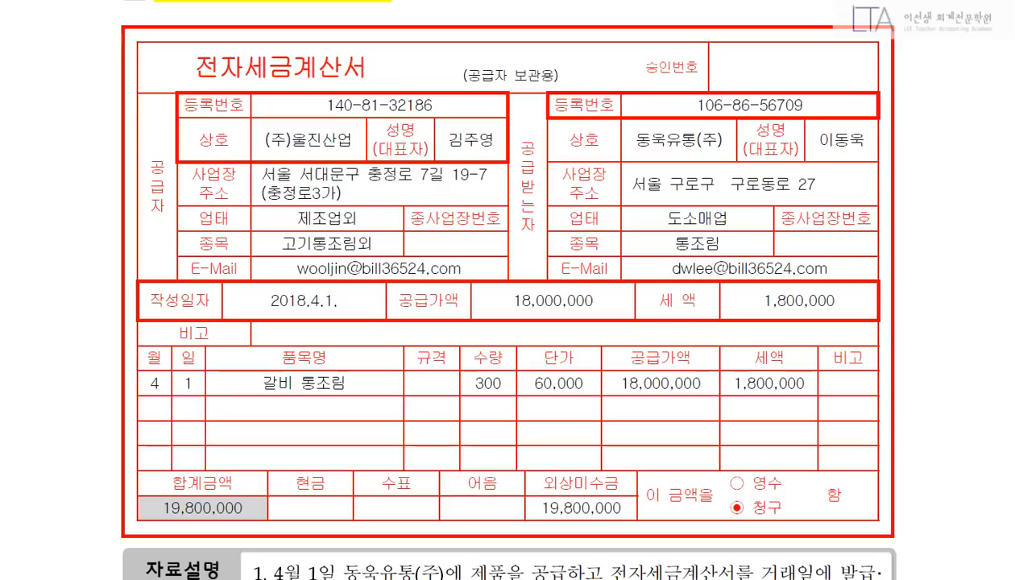
pyautogui.scroll(-1, 500, 290)
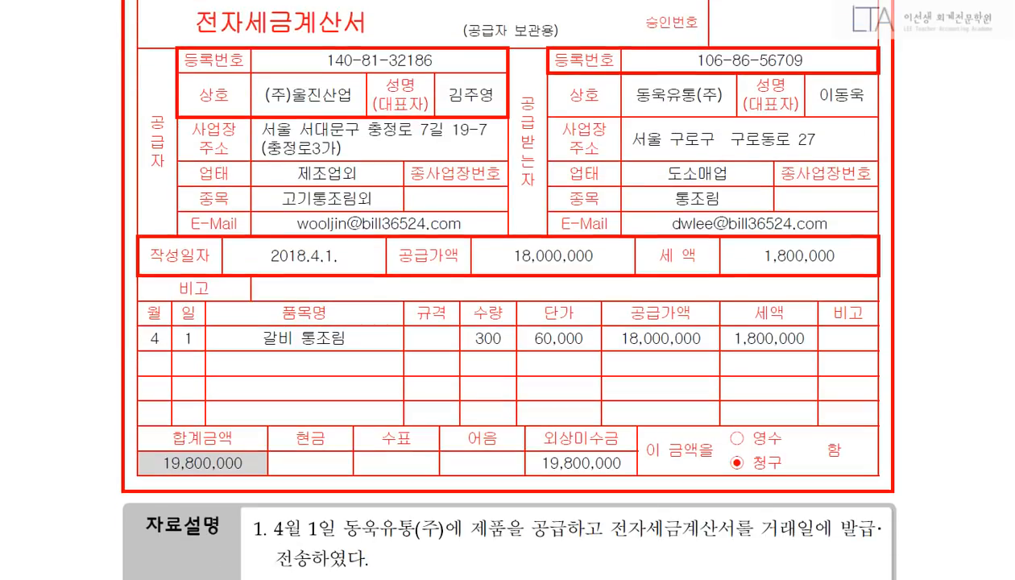
pyautogui.scroll(-5, 500, 291)
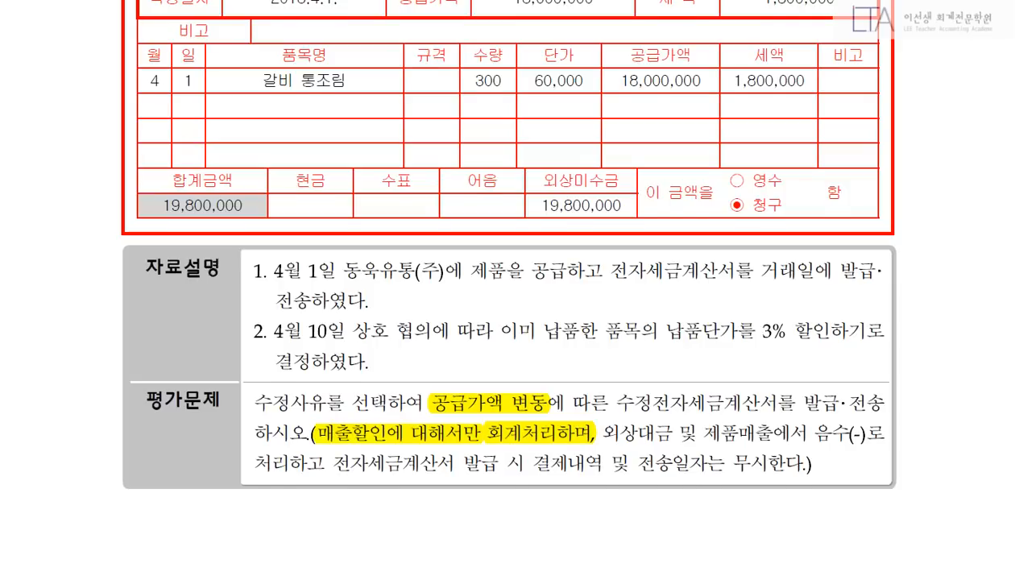
pyautogui.scroll(2, 507, 290)
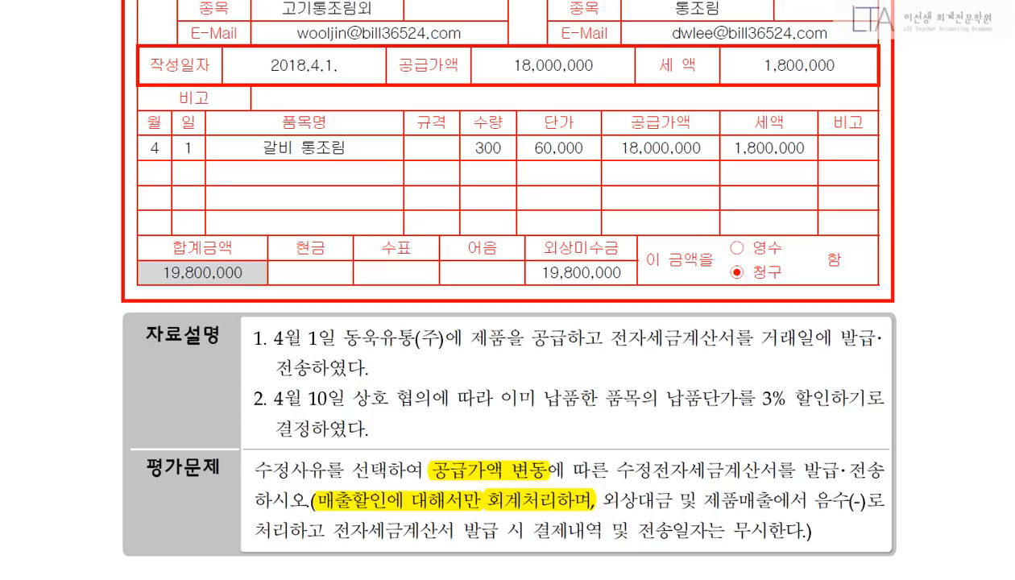
pyautogui.scroll(1, 508, 289)
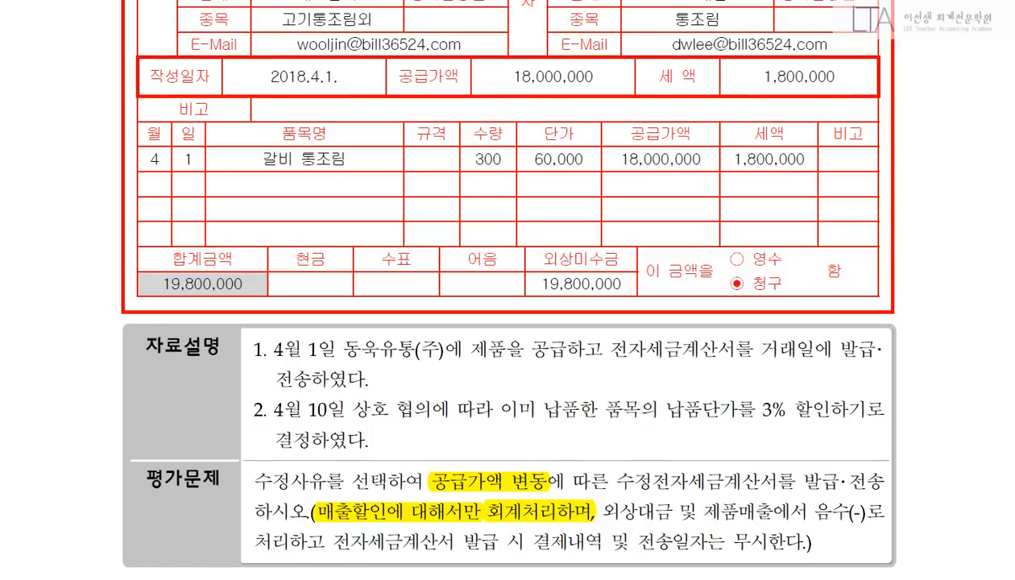
pyautogui.scroll(1, 508, 290)
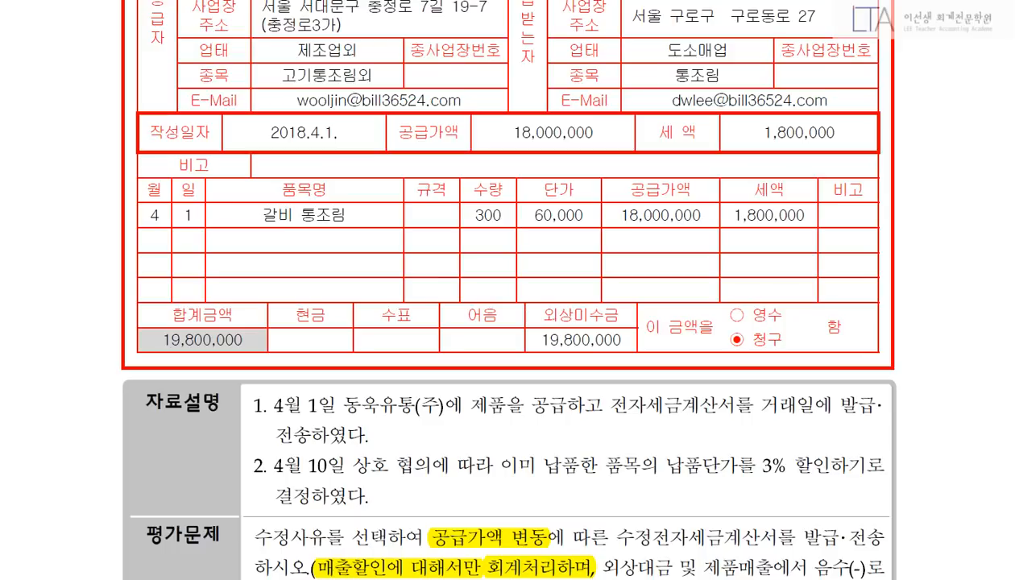
# Highlight the 작성일자 2018.4.1., the agreement date 4월 10일 and 3% 할인 in the exam question.
pyautogui.moveTo(269, 132); pyautogui.dragTo(339, 132)
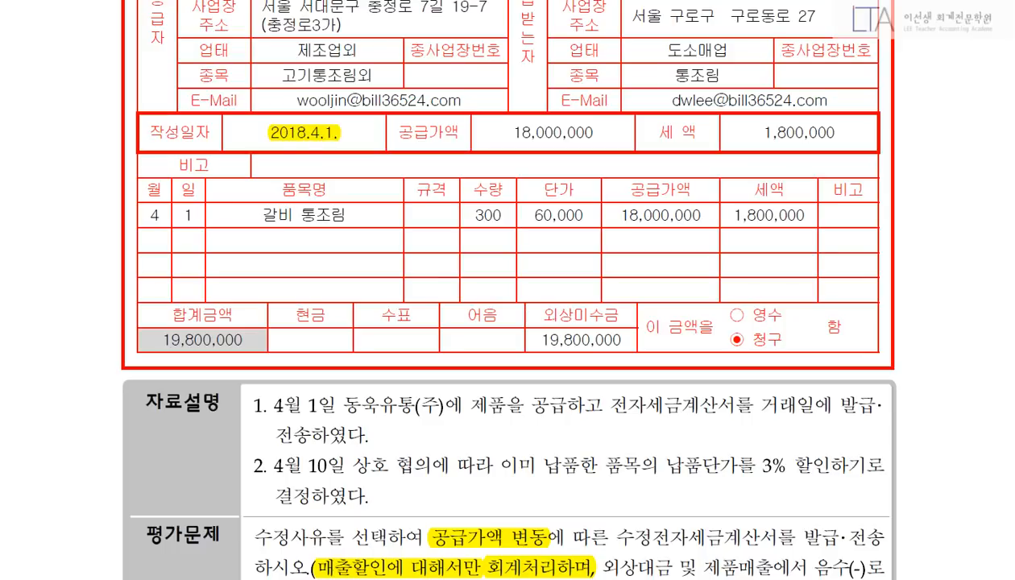
pyautogui.scroll(-3, 507, 290)
pyautogui.moveTo(269, 376); pyautogui.dragTo(346, 376)
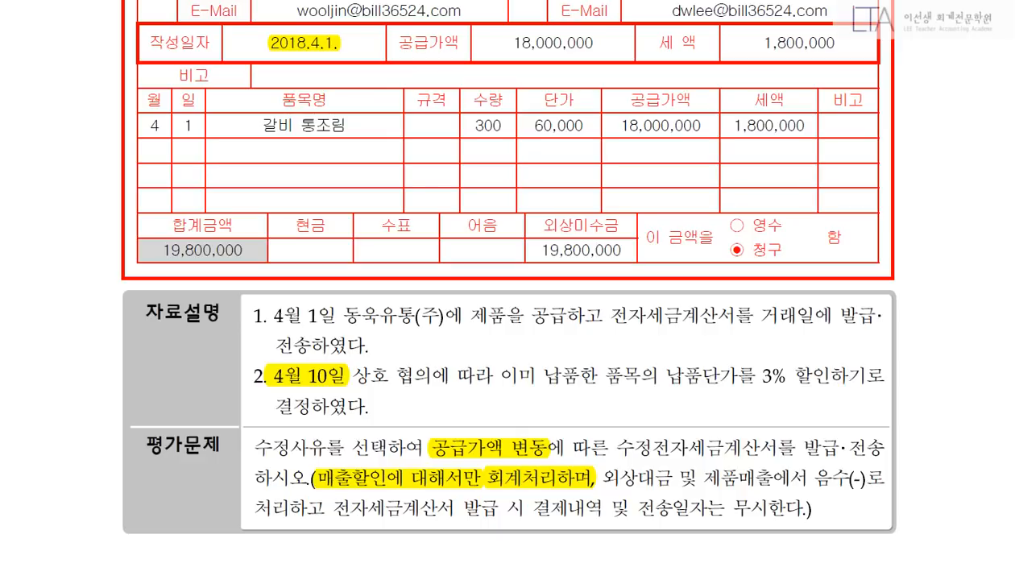
pyautogui.moveTo(759, 376); pyautogui.dragTo(830, 376)
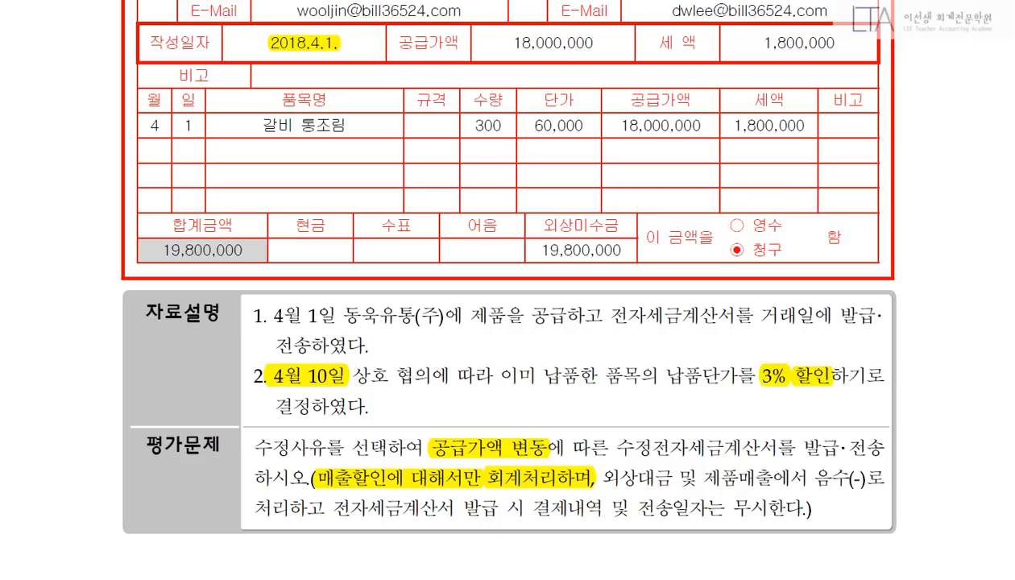
# Highlight the 단가 60,000 and draw an arrow from it to a handwritten note "60,000 × 3% =" above 3% 할인.
pyautogui.scroll(1, 507, 290)
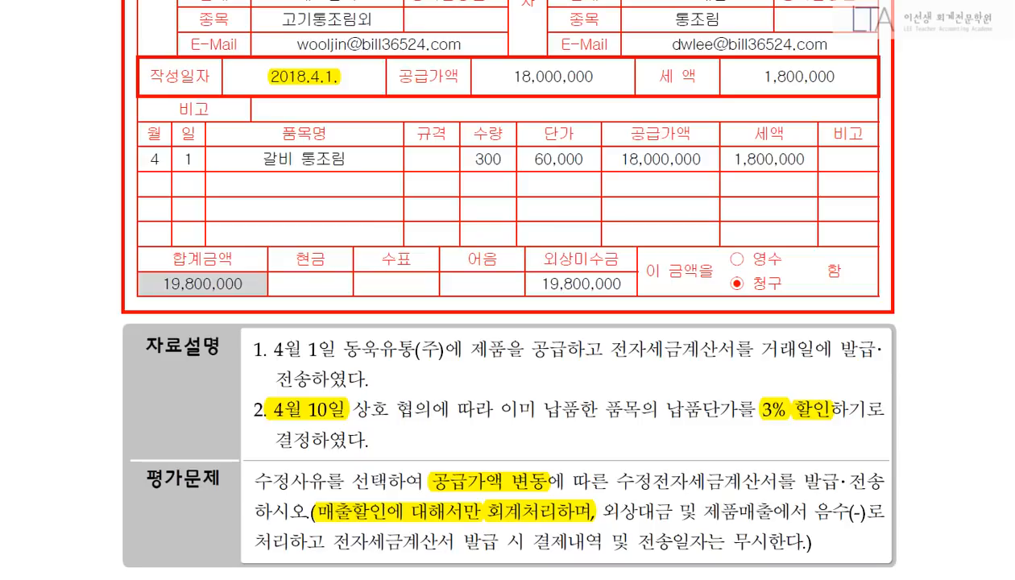
pyautogui.moveTo(533, 159); pyautogui.dragTo(584, 159)
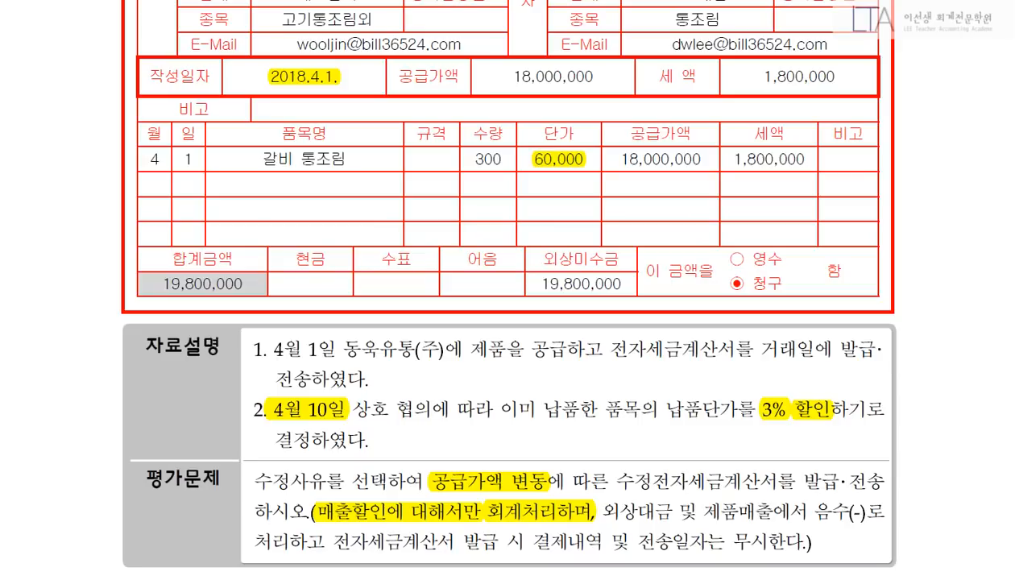
pyautogui.moveTo(586, 180)
pyautogui.mouseDown()
pyautogui.moveTo(735, 372)
pyautogui.moveTo(713, 372)
pyautogui.moveTo(856, 385)
pyautogui.moveTo(893, 378)
pyautogui.mouseUp()
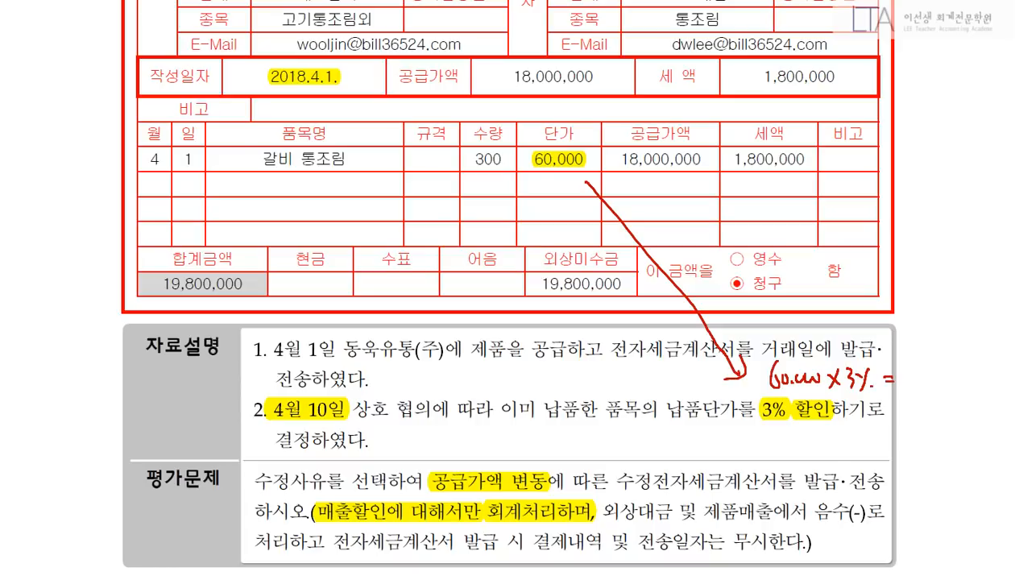
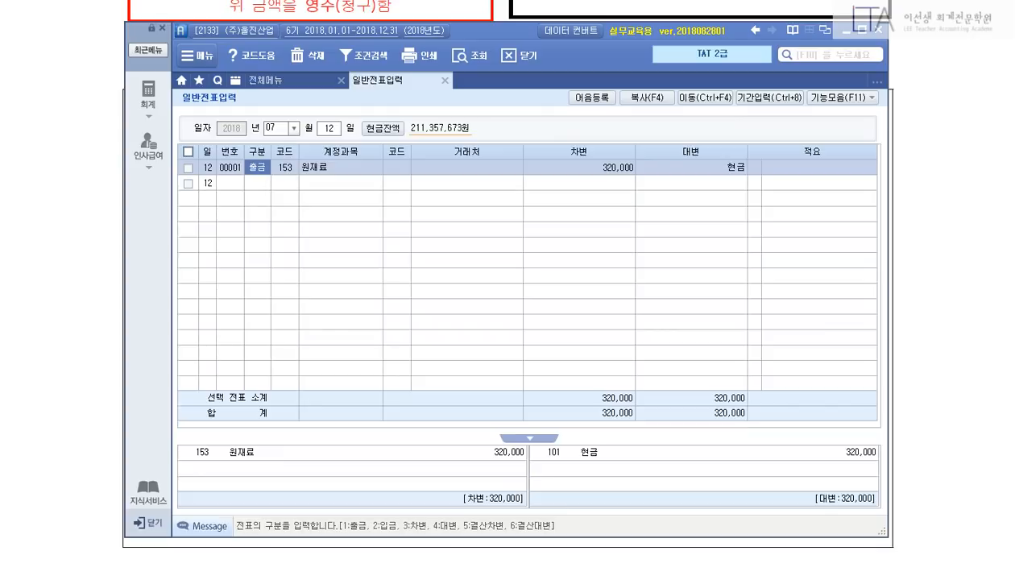
# Search the program's menus for 매입매출 and open 매입매출전표입력.
pyautogui.press('F11')
pyautogui.write('매입맵')
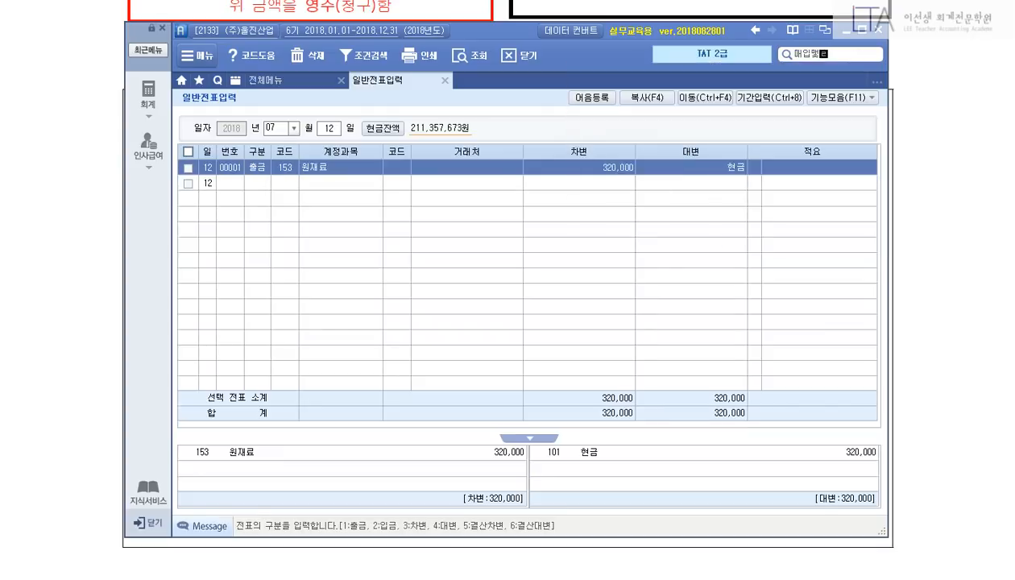
pyautogui.press('BackSpace')
pyautogui.press('BackSpace')
pyautogui.write('맻ㄹ전ㅍ')
pyautogui.press('BackSpace')
pyautogui.press('BackSpace')
pyautogui.press('BackSpace')
pyautogui.press('BackSpace')
pyautogui.write('매출')
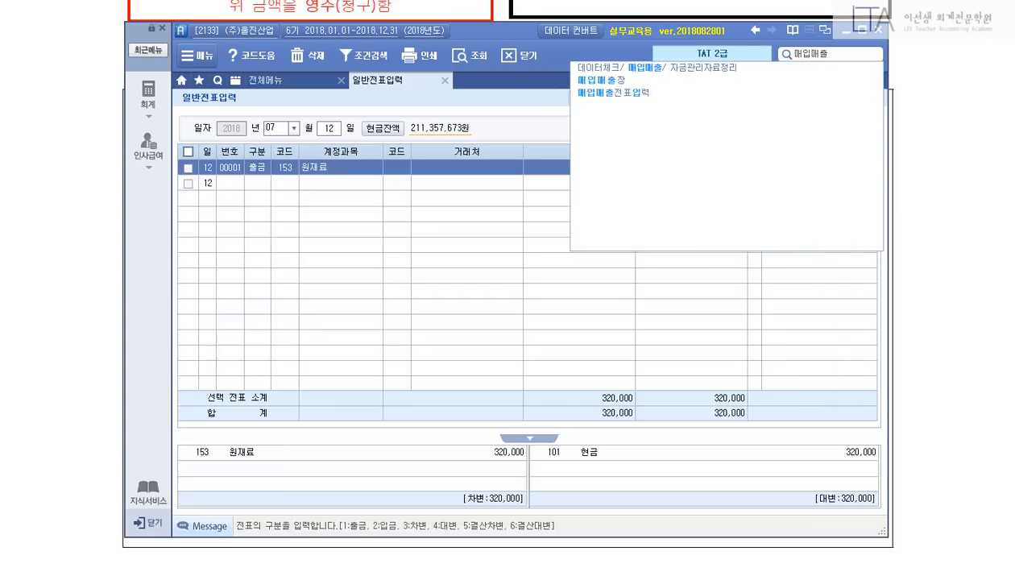
pyautogui.press('Down')
pyautogui.press('Down')
pyautogui.press('Return')
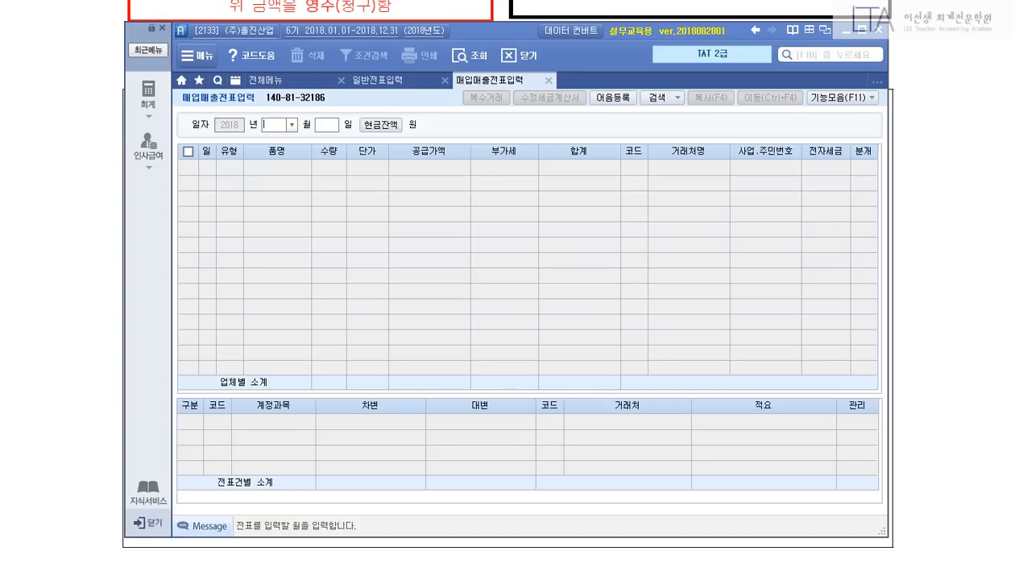
# Start an August 3 entry of purchase type 58.카면 and choose 99608 삼성카드 as the purchase card.
pyautogui.write('0803')
pyautogui.press('Return')
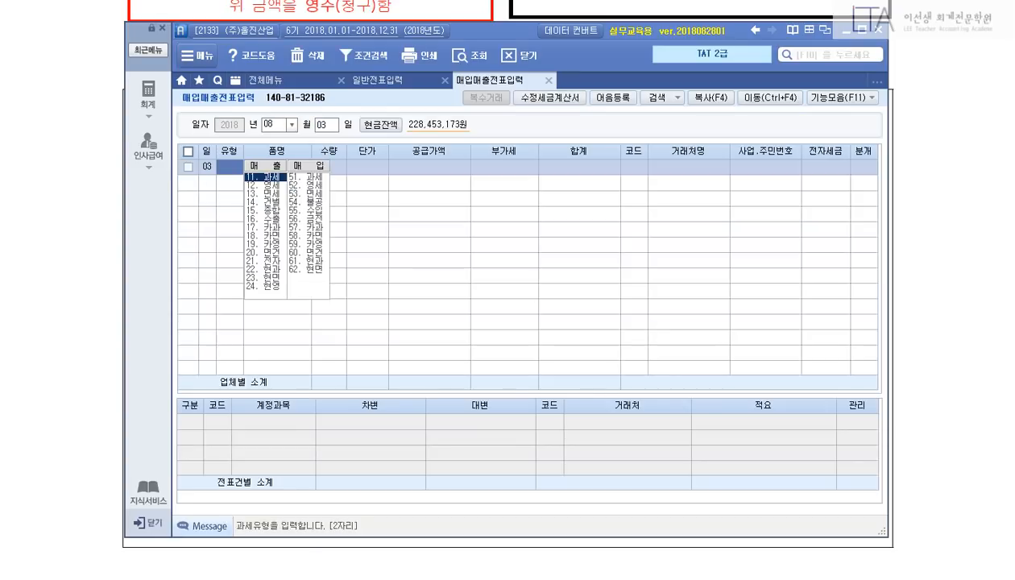
pyautogui.write('18')
pyautogui.press('Return')
pyautogui.press('Escape')
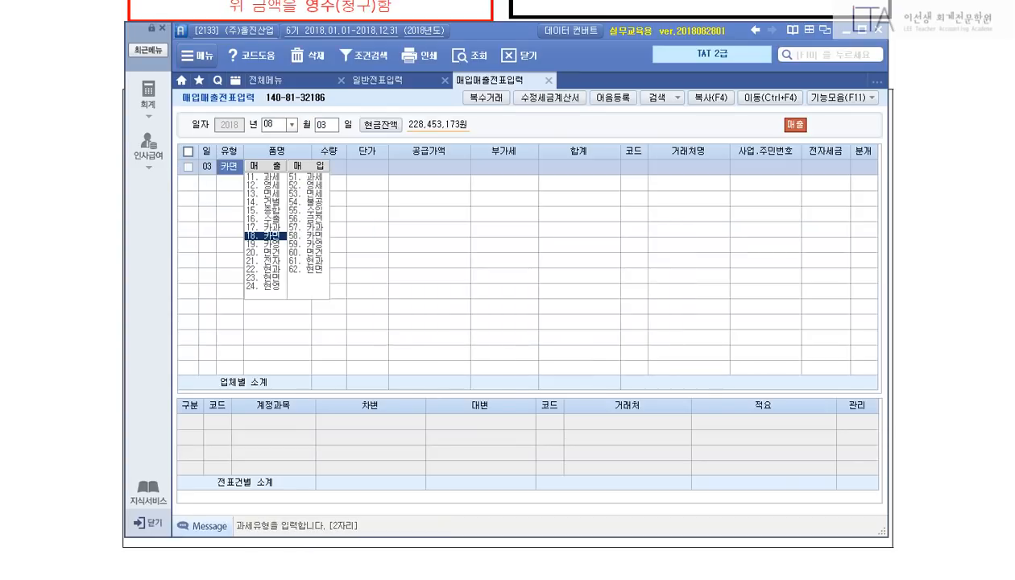
pyautogui.press('Return')
pyautogui.press('F2')
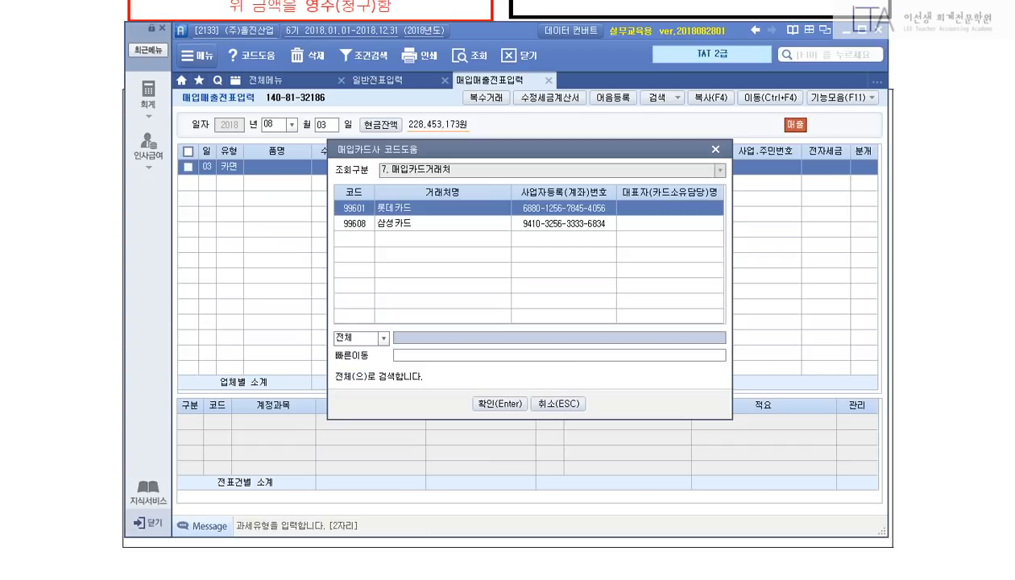
pyautogui.press('Down')
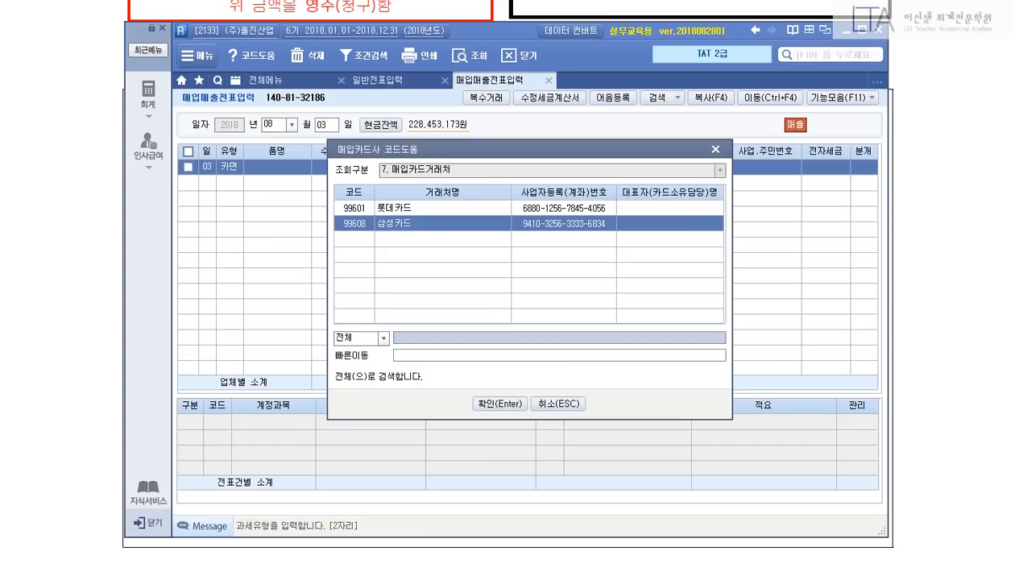
pyautogui.press('Return')
pyautogui.press('Return')
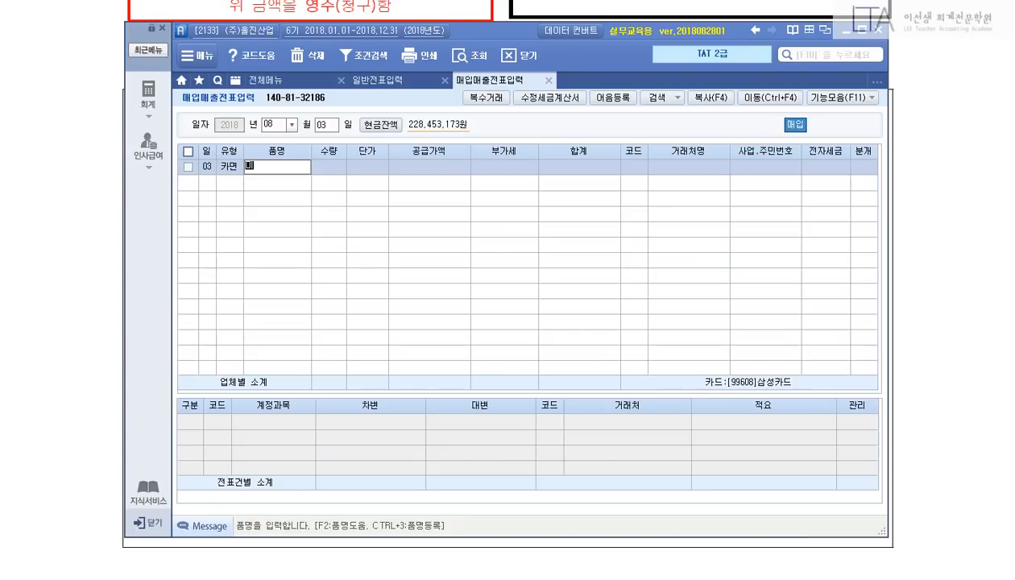
# Enter the item 미가공 오리 with quantity 10 and a supply amount of 1,800,000, leaving the unit price and VAT blank.
pyautogui.write('미가공 오렌')
pyautogui.press('Return')
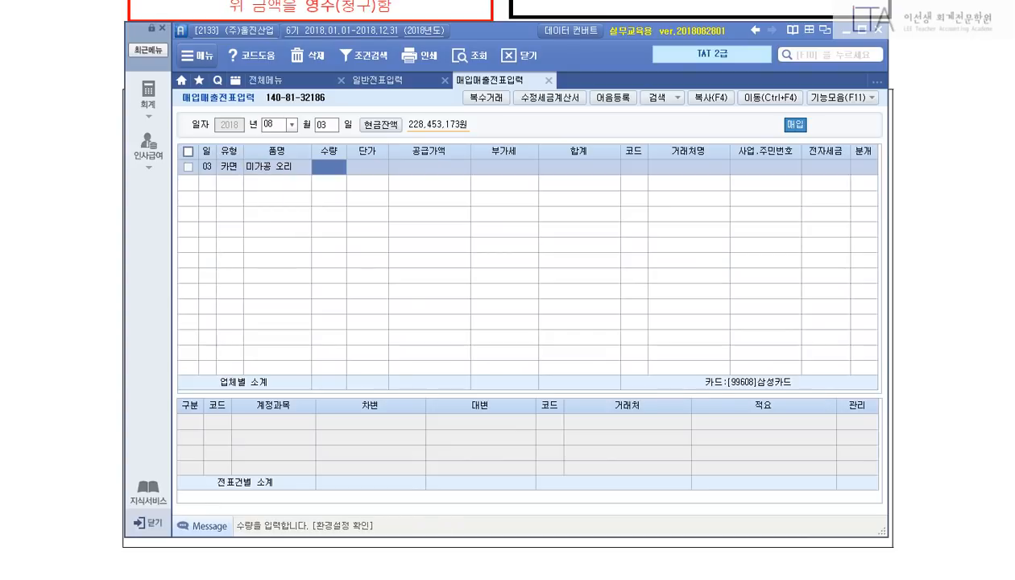
pyautogui.write('10')
pyautogui.press('Return')
pyautogui.press('Return')
pyautogui.write('1600000')
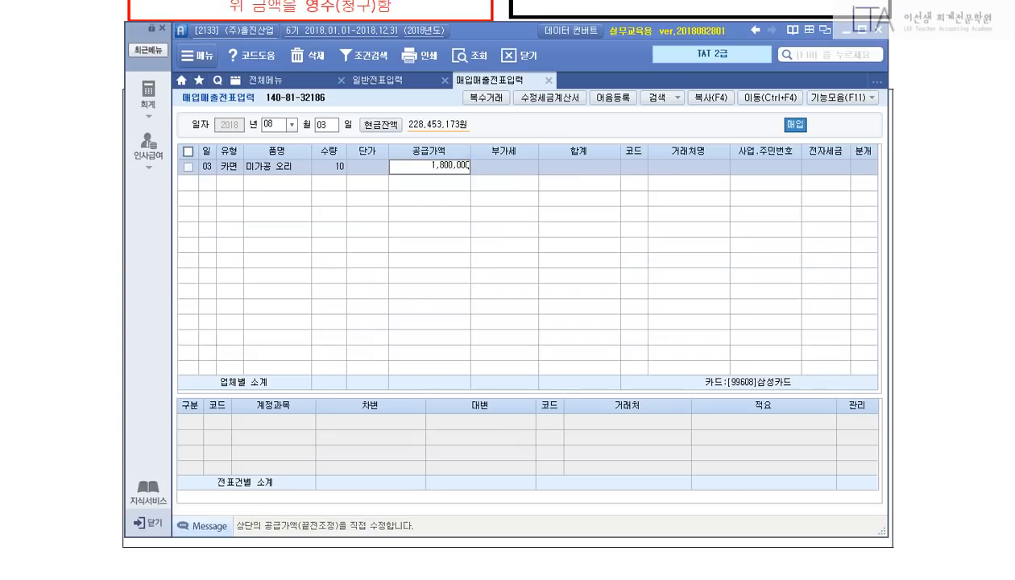
pyautogui.press('Return')
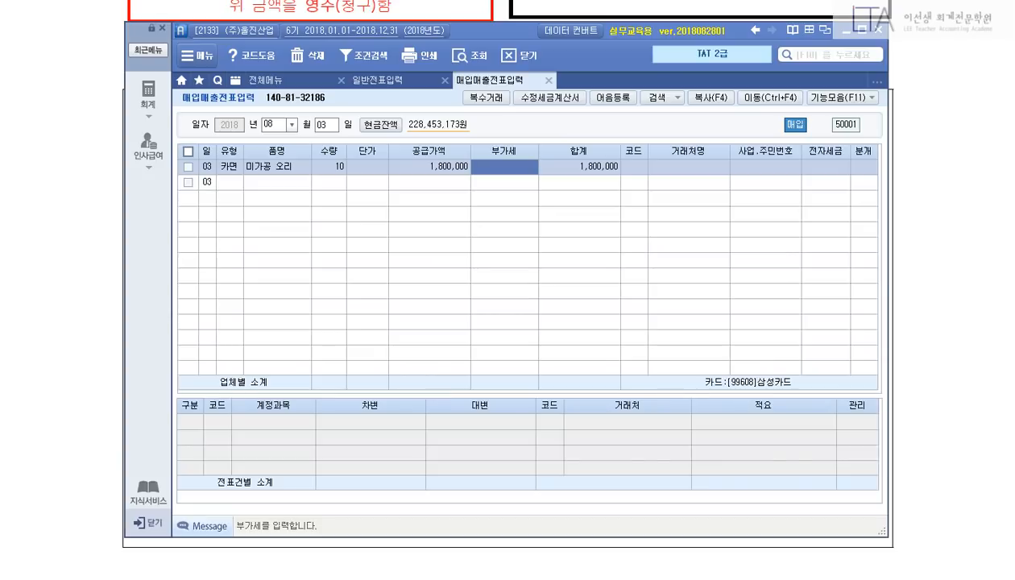
pyautogui.press('Return')
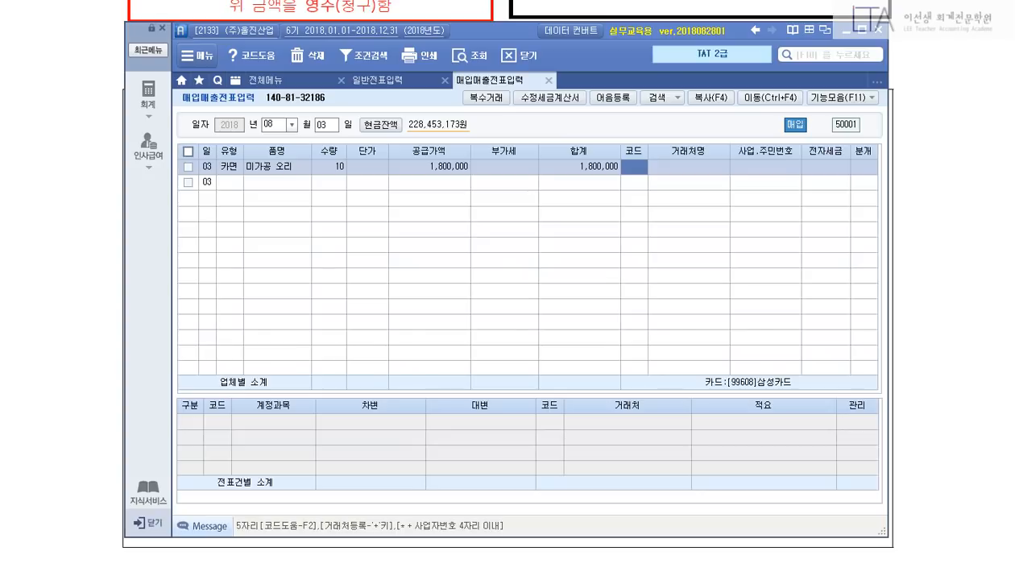
# Set the supplier of the August 3 entry to 승연농산 and leave the electronic tax invoice field blank.
pyautogui.write('승연')
pyautogui.press('Return')
pyautogui.press('Return')
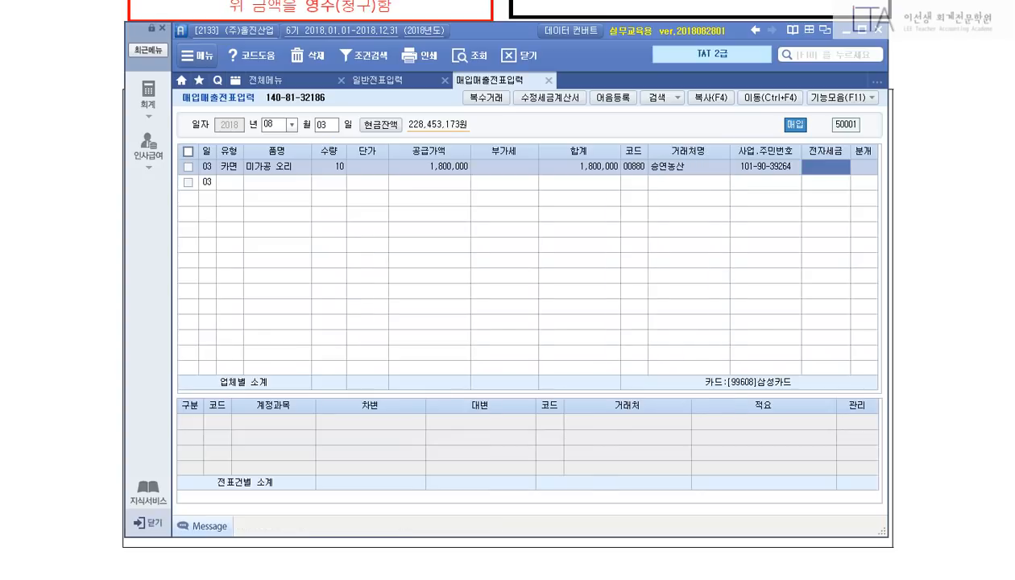
pyautogui.press('Return')
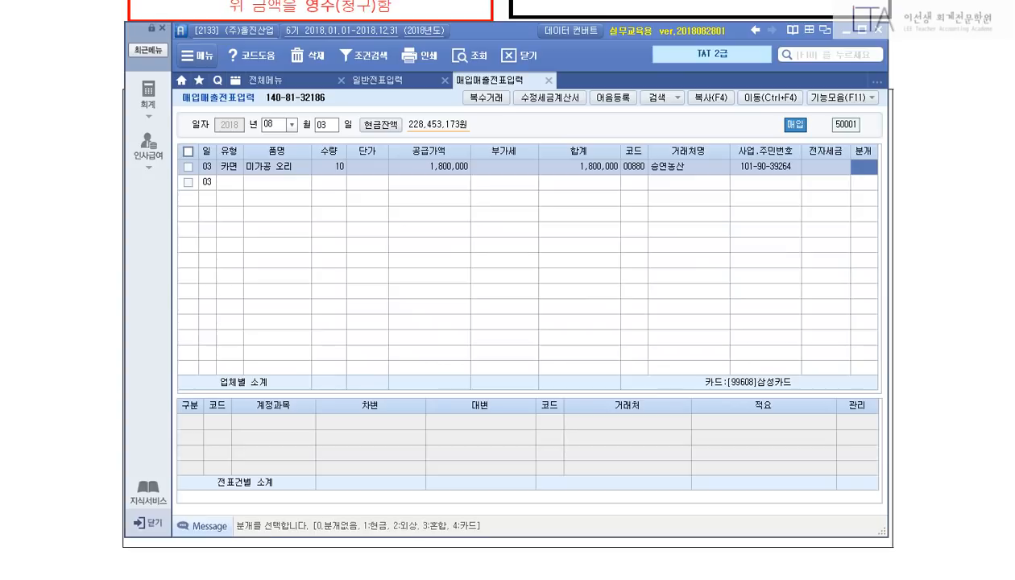
# Set the entry's 분개 type to 4.카드 and draw a temporary red box around the 미지급금 credit account.
pyautogui.write('4')
pyautogui.press('Return')
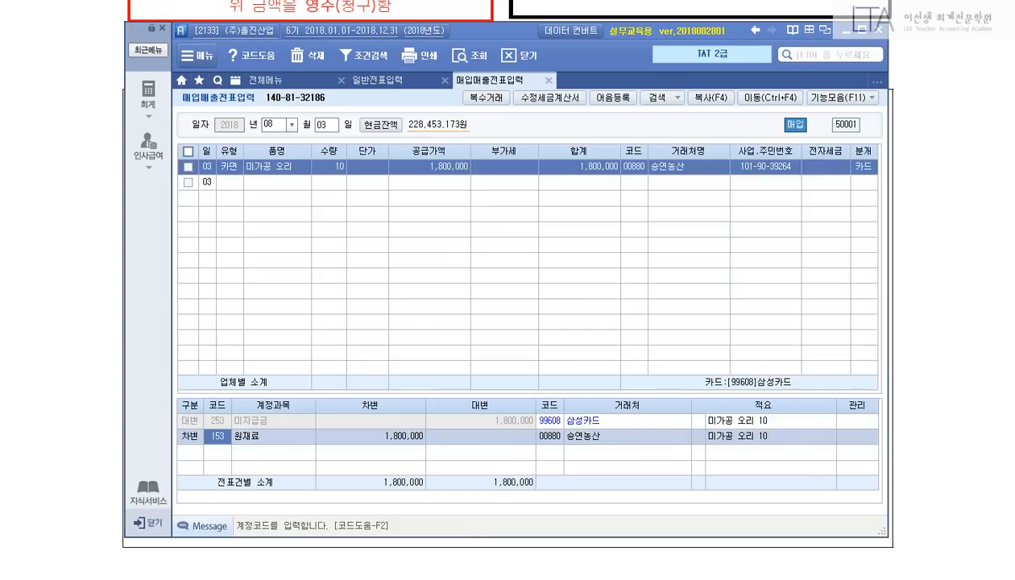
pyautogui.hotkey('ctrl', '1')
pyautogui.click(216, 434)
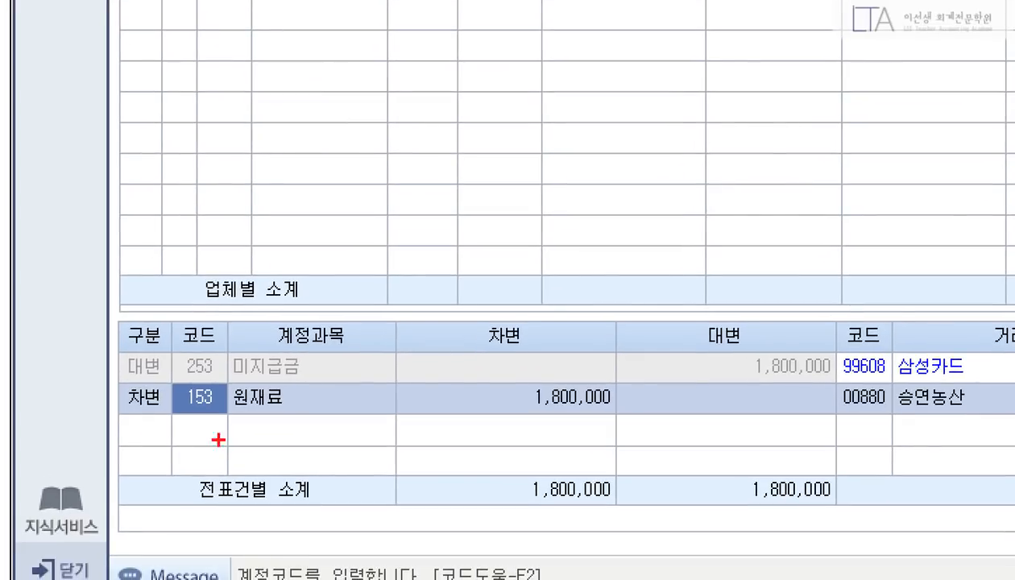
pyautogui.moveTo(160, 331); pyautogui.dragTo(334, 397)
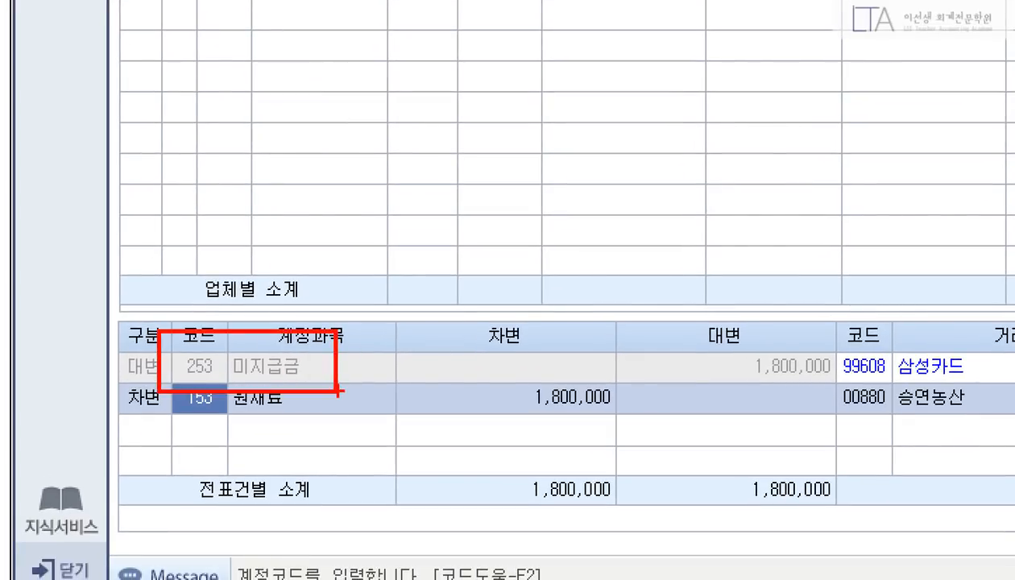
pyautogui.press('Escape')
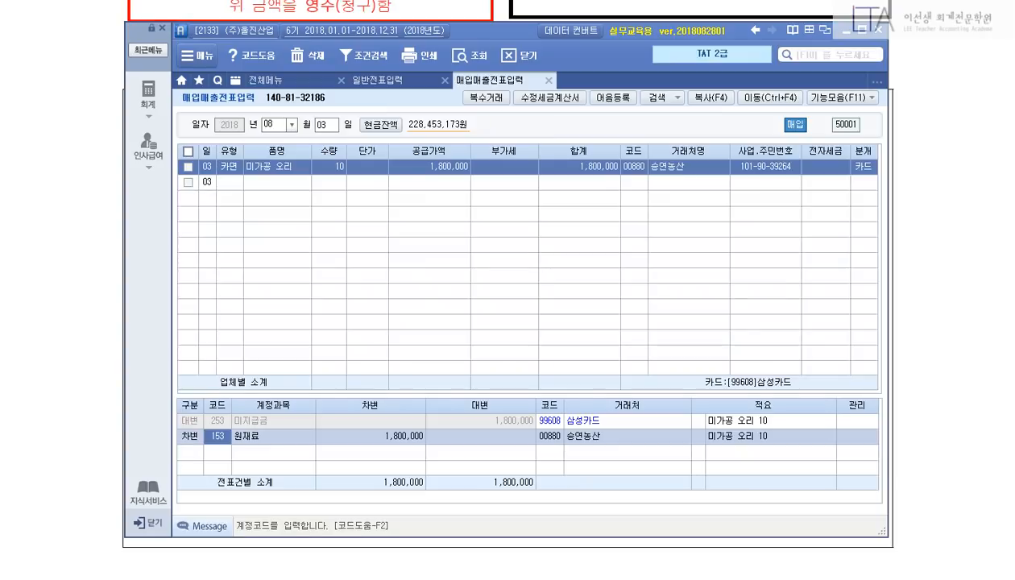
# Change the 분개 type to 2.외상 and set the 외상매입금 credit line's 거래처 to 삼성카드.
pyautogui.click(862, 166)
pyautogui.press('2')
pyautogui.press('Return')
pyautogui.press('Right')
pyautogui.press('Right')
pyautogui.press('Up')
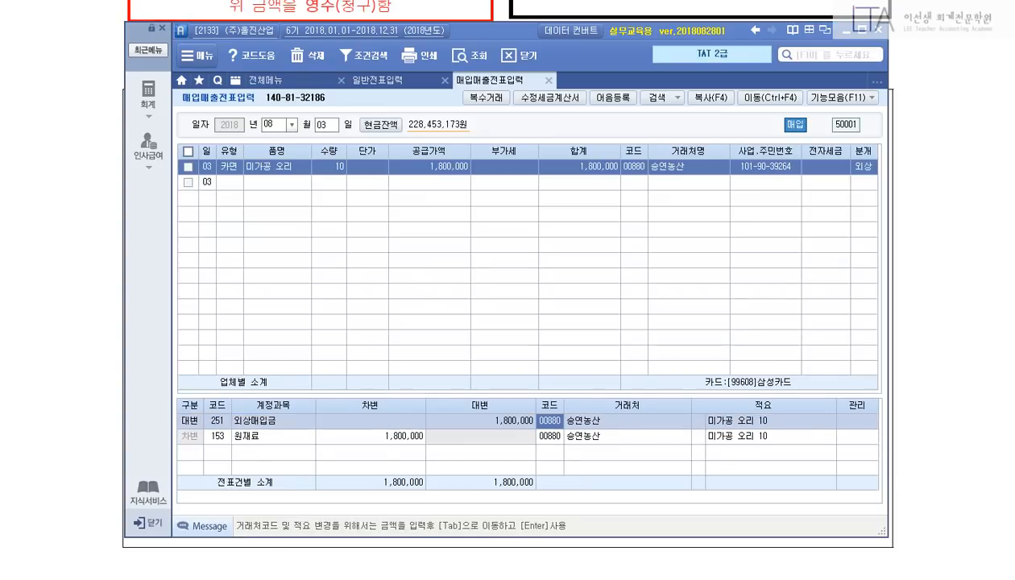
pyautogui.write('삼성')
pyautogui.press('Return')
pyautogui.press('Return')
pyautogui.press('Return')
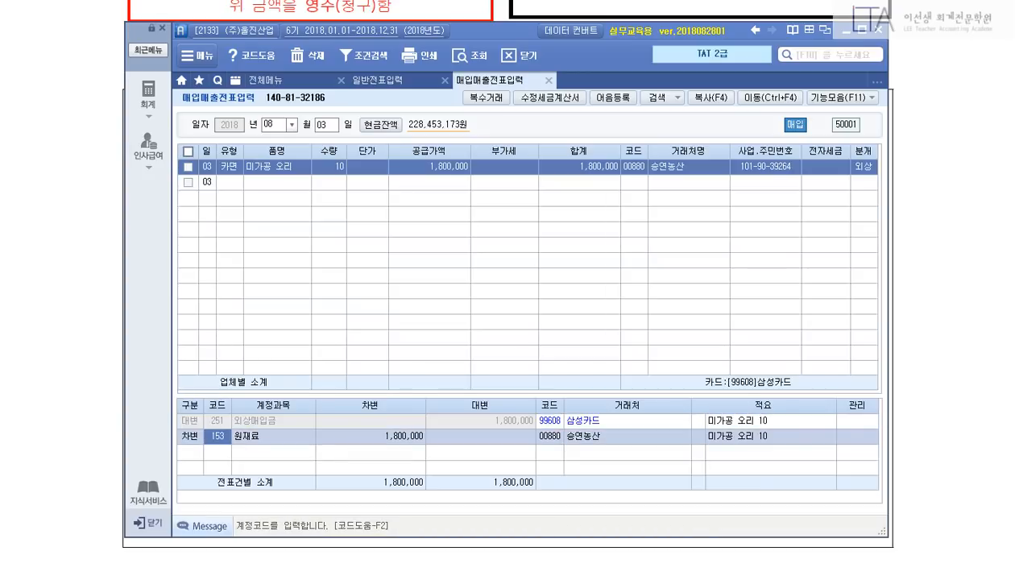
# Examine the 분개 type of the entry together with its journal lines, marking both with temporary red boxes.
pyautogui.click(825, 167)
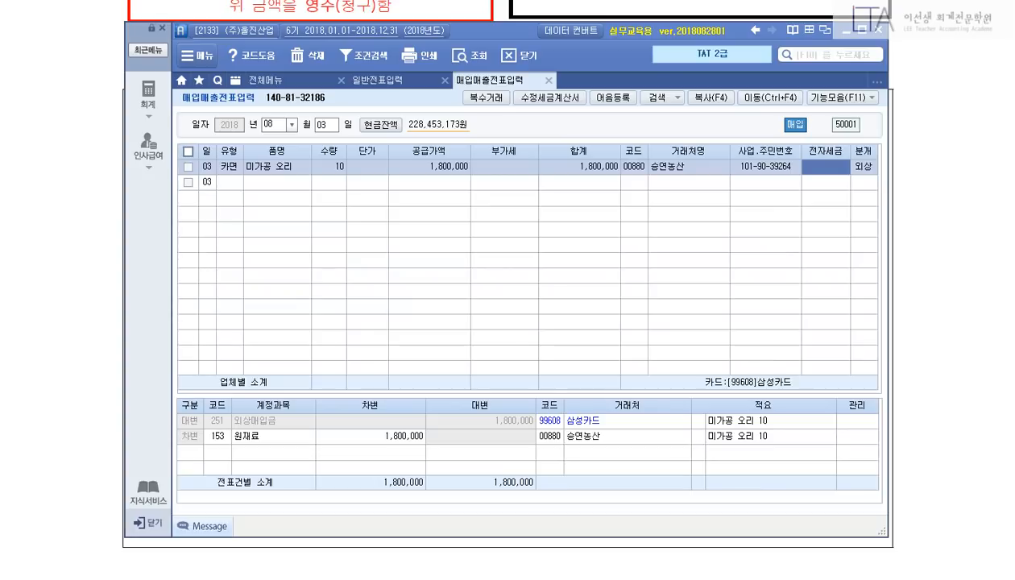
pyautogui.press('Return')
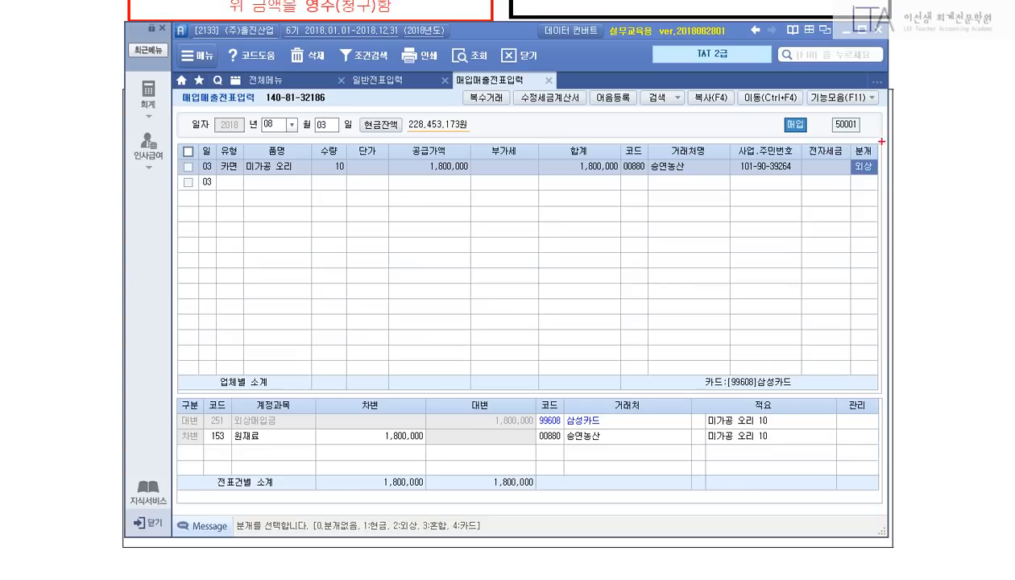
pyautogui.moveTo(880, 137)
pyautogui.mouseDown()
pyautogui.moveTo(842, 182)
pyautogui.moveTo(881, 192)
pyautogui.mouseUp()
pyautogui.press('Escape')
pyautogui.moveTo(138, 384); pyautogui.dragTo(894, 462)
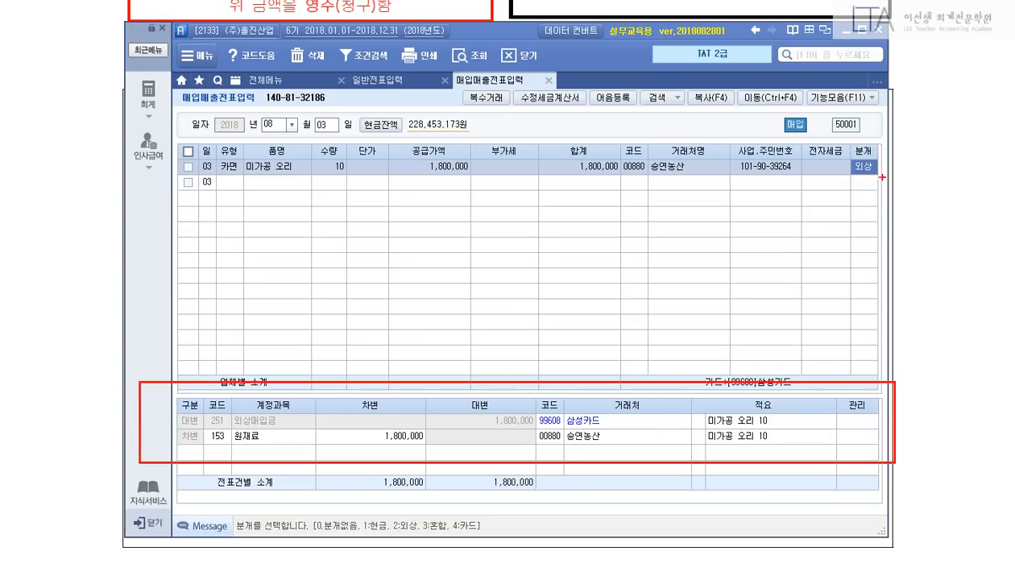
pyautogui.moveTo(857, 141); pyautogui.dragTo(852, 170)
pyautogui.press('Escape')
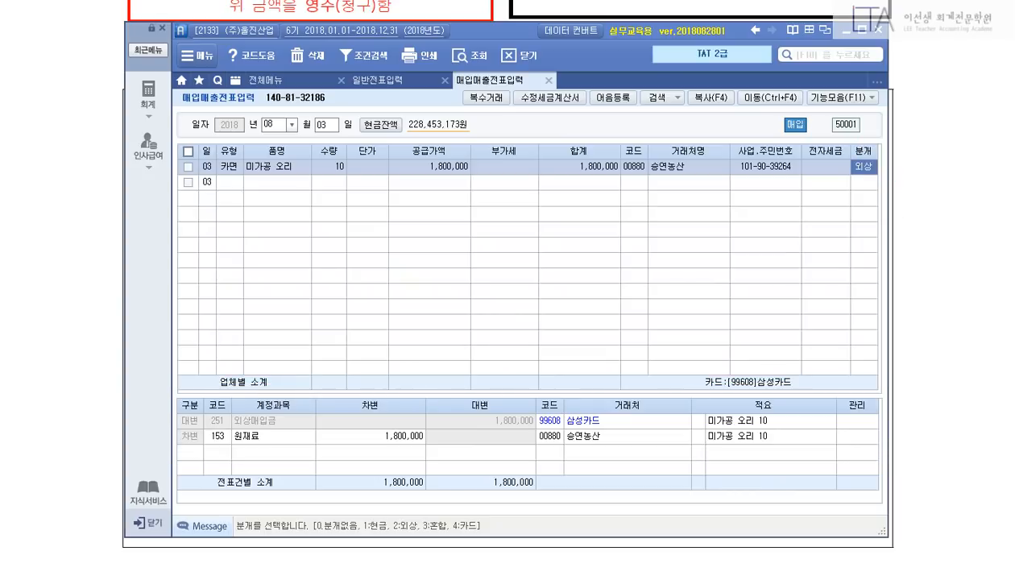
# Set the 분개 type of the August 3 entry to 3.혼합 and accept the 원재료 debit account.
pyautogui.write('3')
pyautogui.press('Return')
pyautogui.press('Return')
pyautogui.press('Return')
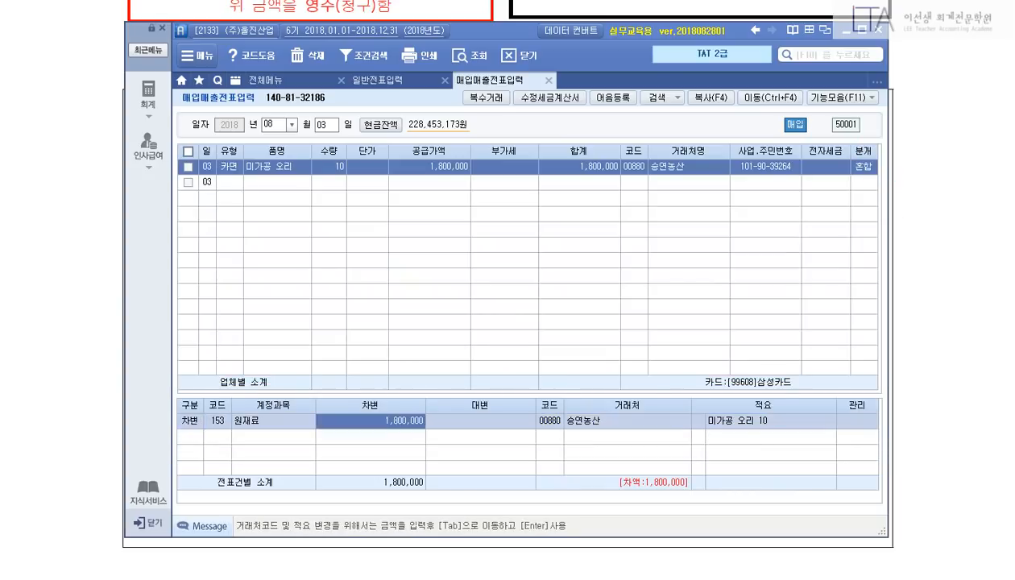
# Add a 대변 journal line for account 251 외상매입금 with an amount of 1,800,000.
pyautogui.write('4')
pyautogui.press('Return')
pyautogui.write('251')
pyautogui.press('Return')
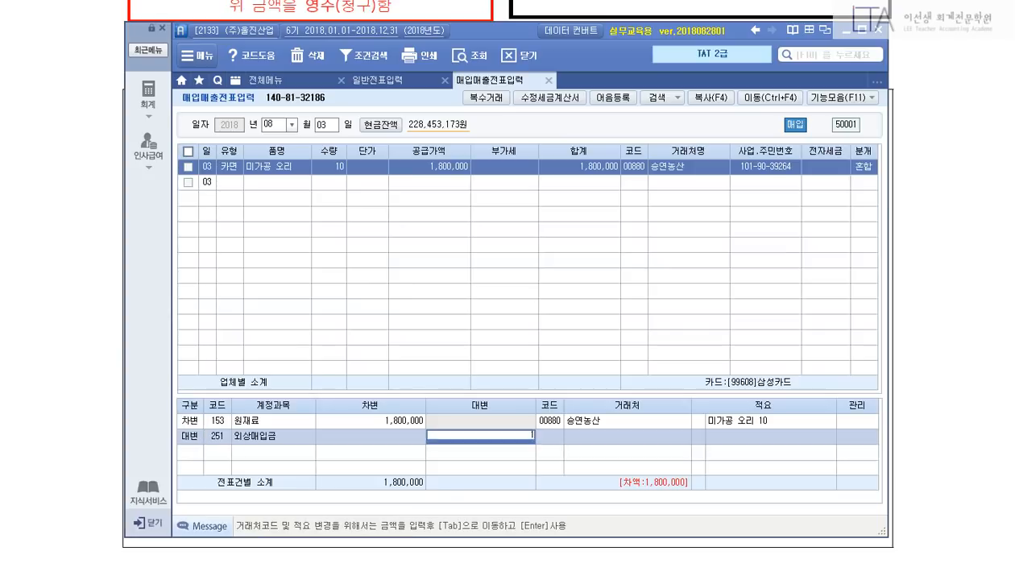
pyautogui.write('1800000')
pyautogui.press('Return')
pyautogui.press('Return')
pyautogui.press('Return')
pyautogui.press('Escape')
pyautogui.press('Up')
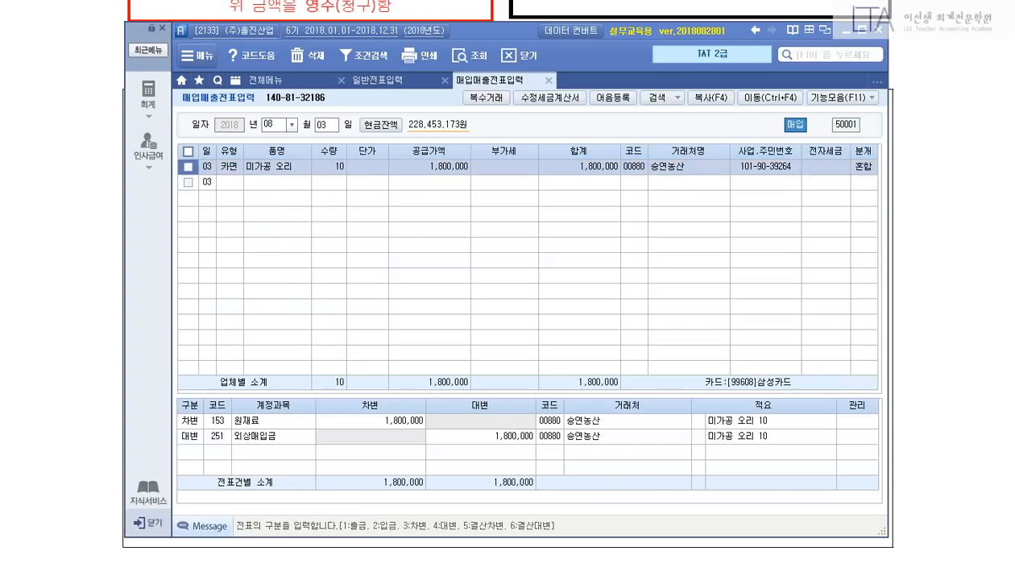
# Change the 거래처 of the 외상매입금 credit line to 99608 삼성카드 and return to the August 3 entry.
pyautogui.click(549, 436)
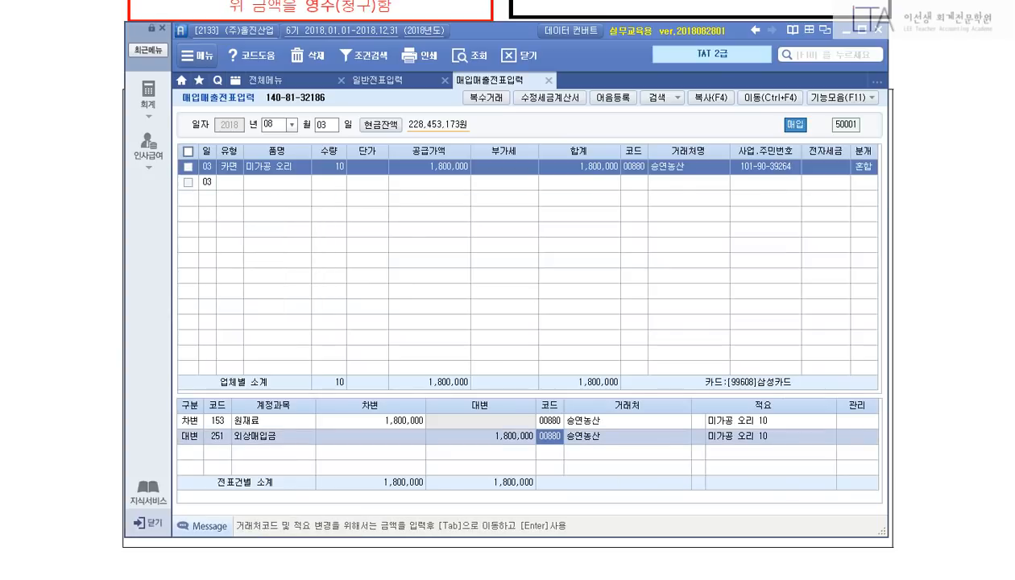
pyautogui.press('Return')
pyautogui.press('Return')
pyautogui.press('Return')
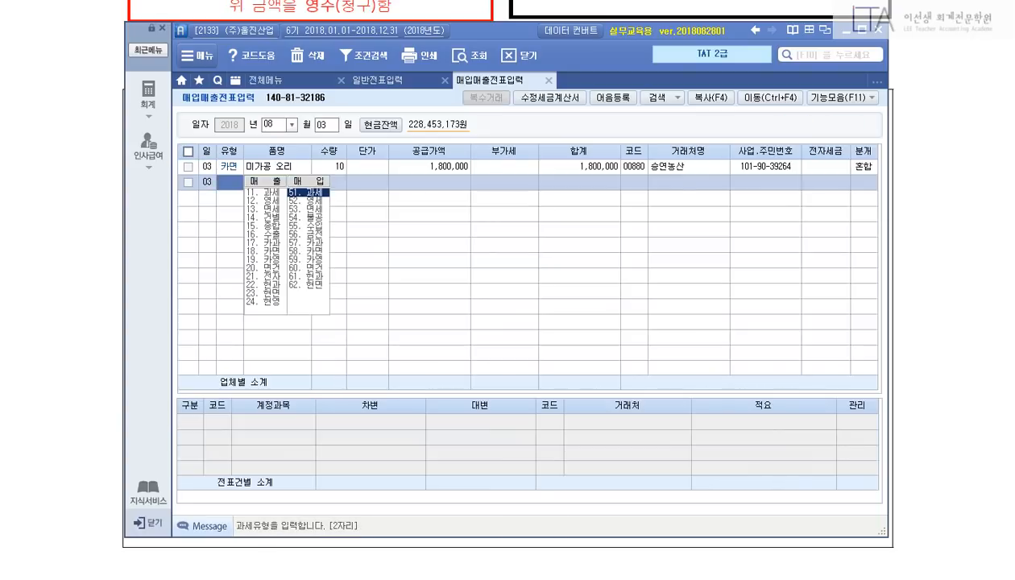
pyautogui.press('Escape')
pyautogui.press('Up')
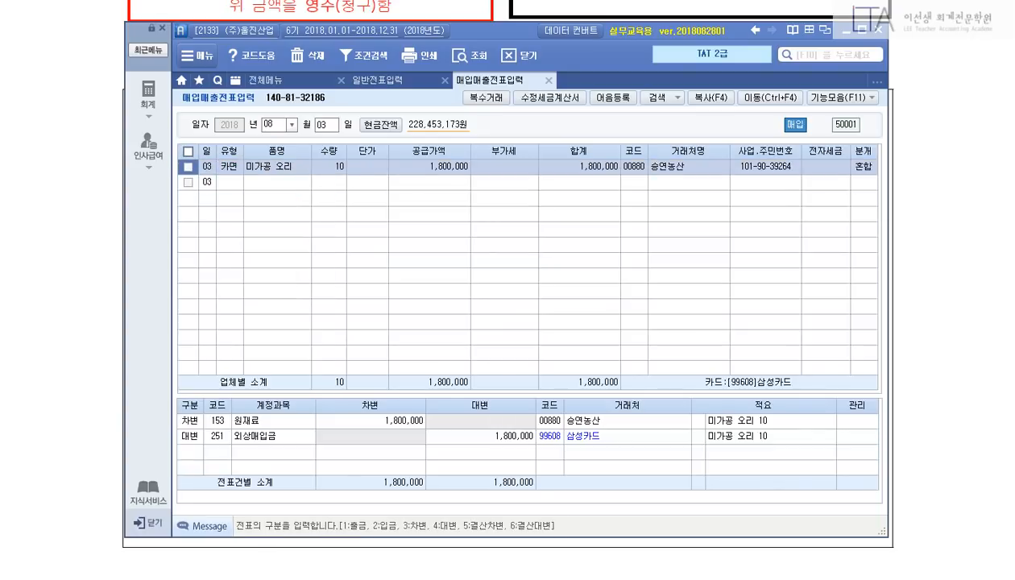
# Highlight the 적요 code field of the 원재료 debit line with a red box and an arrow.
pyautogui.click(698, 421)
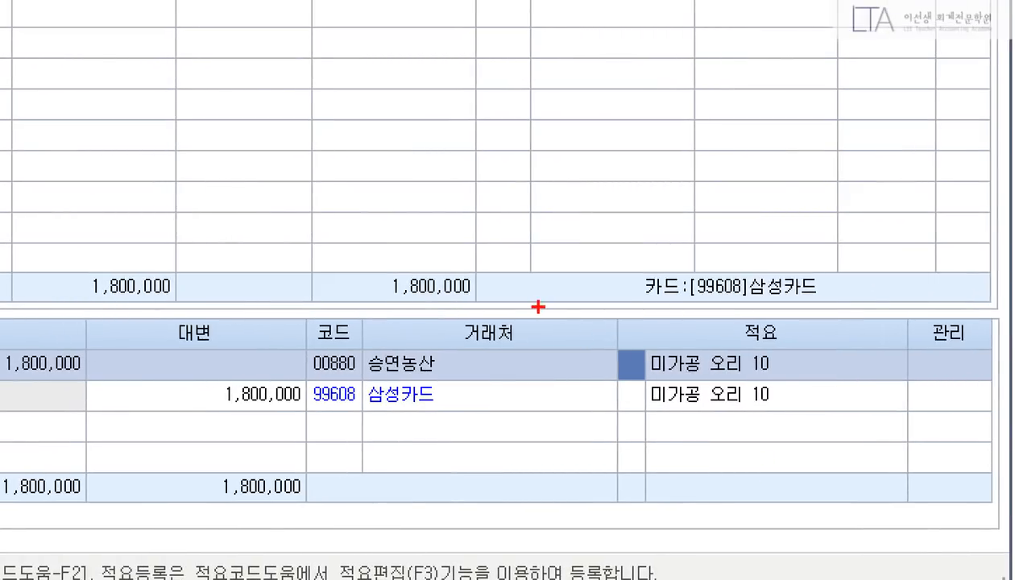
pyautogui.moveTo(548, 307); pyautogui.dragTo(811, 396)
pyautogui.moveTo(637, 355); pyautogui.dragTo(692, 237)
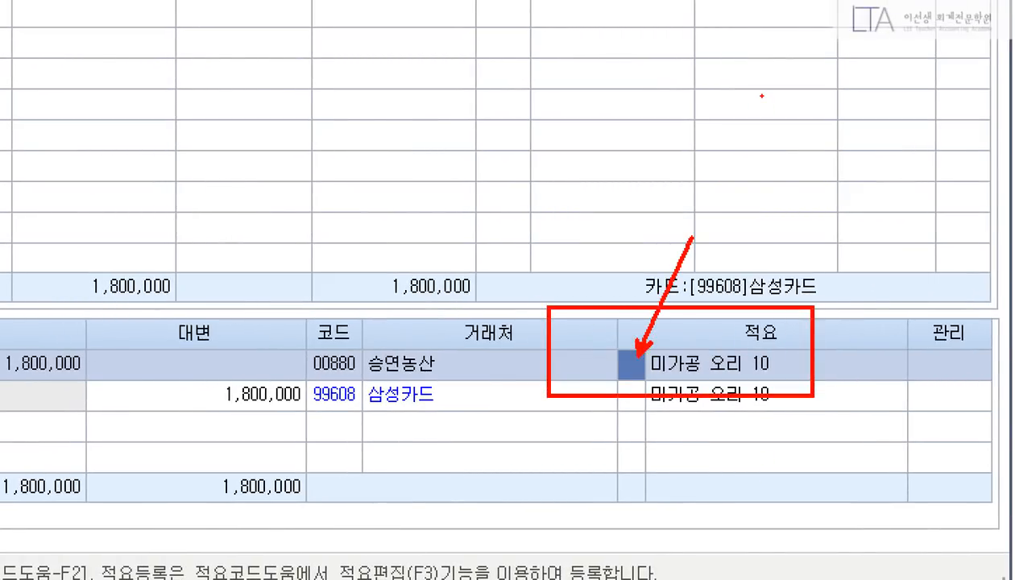
pyautogui.moveTo(761, 97); pyautogui.dragTo(753, 165)
pyautogui.moveTo(839, 192)
pyautogui.mouseDown()
pyautogui.moveTo(670, 113)
pyautogui.moveTo(841, 190)
pyautogui.mouseUp()
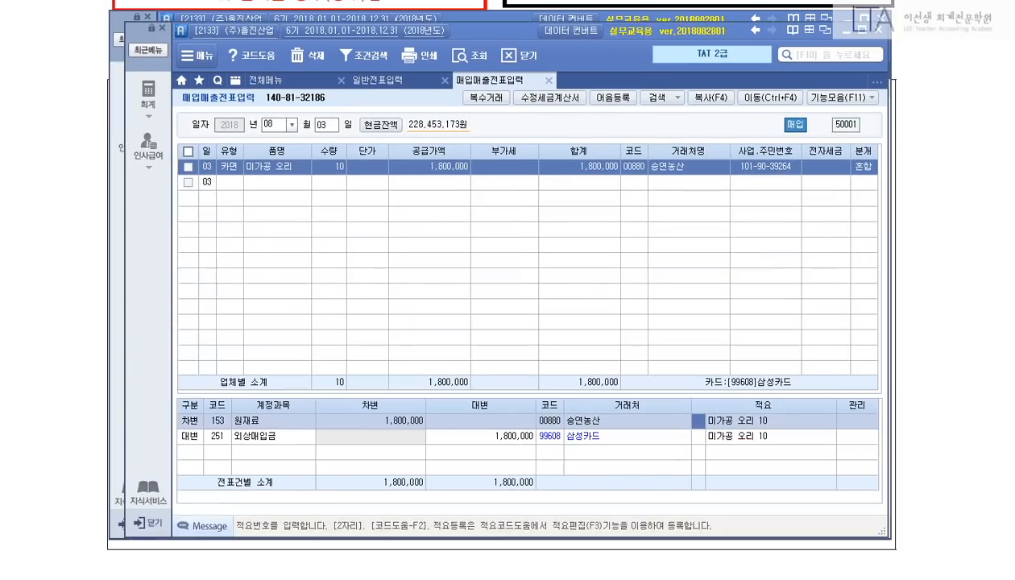
# Set the 적요 of the 원재료 debit line to 06 의제매입세액 원재료차감(부가).
pyautogui.press('Left')
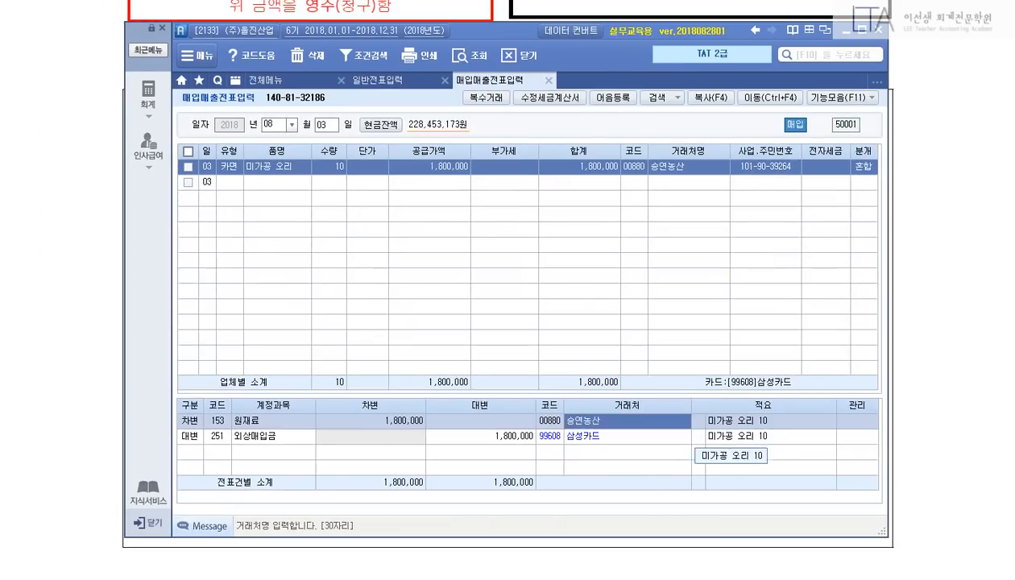
pyautogui.press('Right')
pyautogui.press('Return')
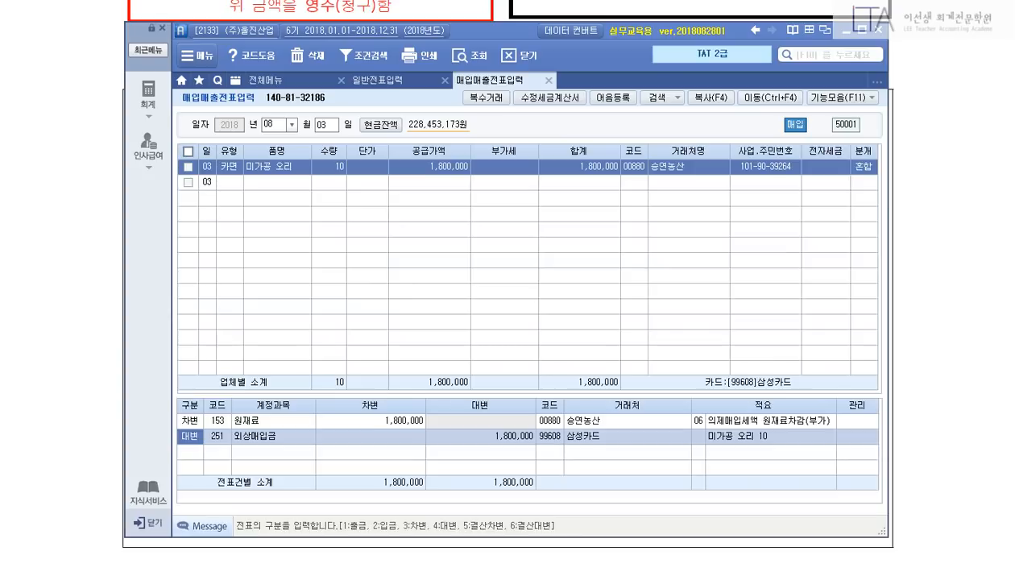
# Switch the purchase voucher date to September 7 and start an entry with transaction type 면건.
pyautogui.click(274, 125)
pyautogui.write('09')
pyautogui.press('Return')
pyautogui.write('07')
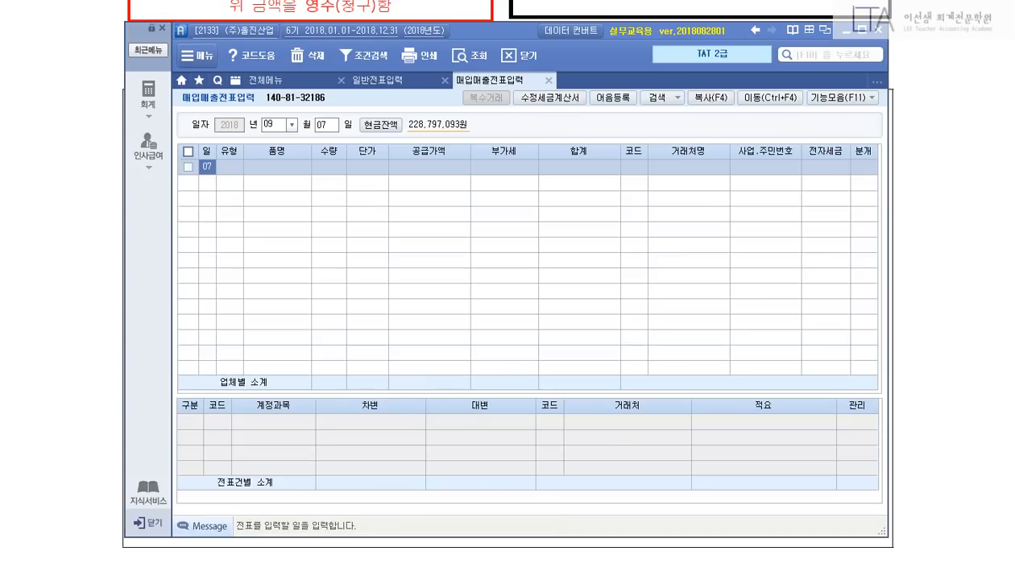
pyautogui.press('Return')
pyautogui.write('60')
pyautogui.press('Return')
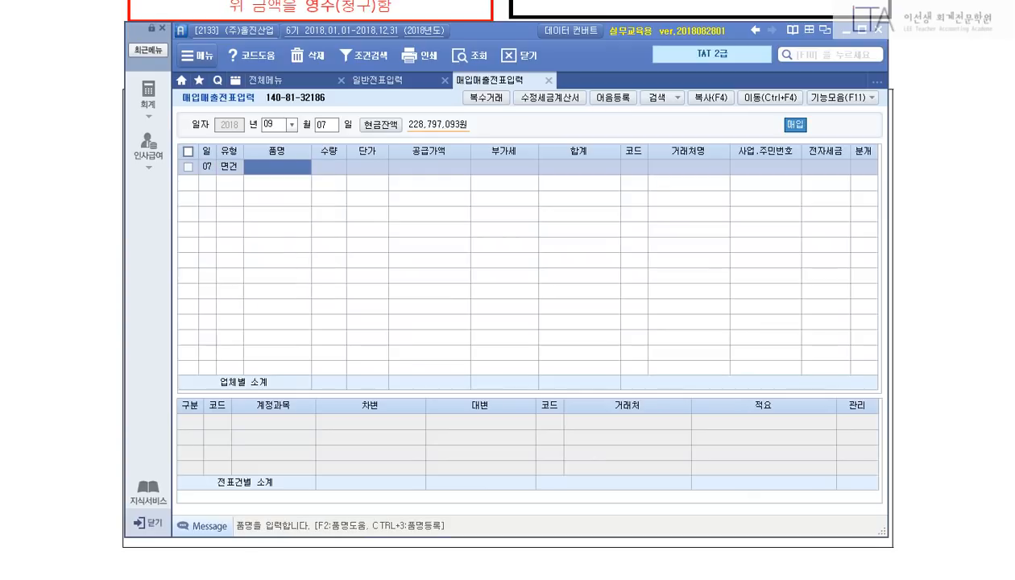
# Enter 미가공 오리 as the item with quantity 10 and a 공급가액 of 1,400,000, leaving the unit price and 부가세 blank.
pyautogui.write('미가공 ')
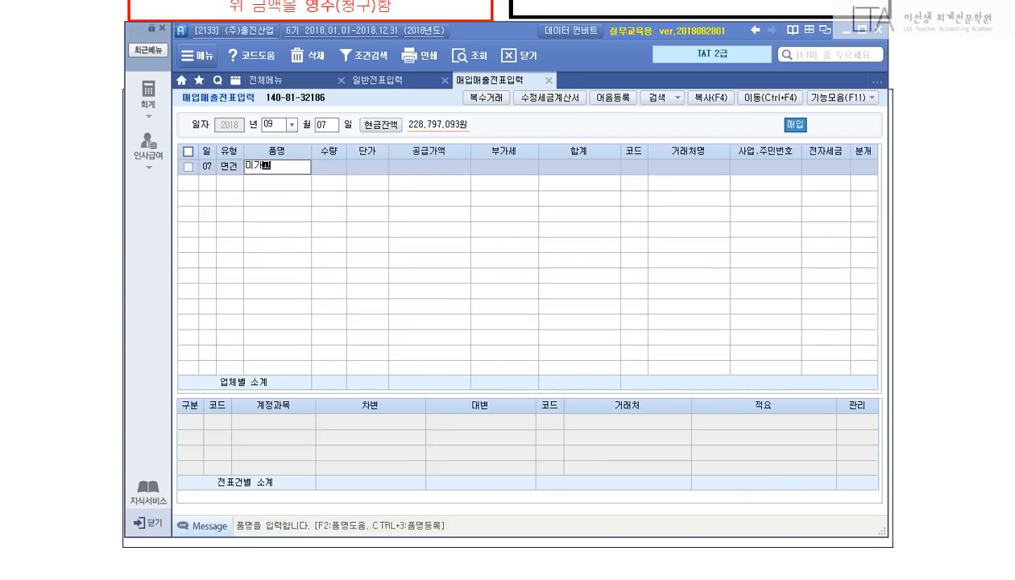
pyautogui.write('오리')
pyautogui.press('Return')
pyautogui.write('10')
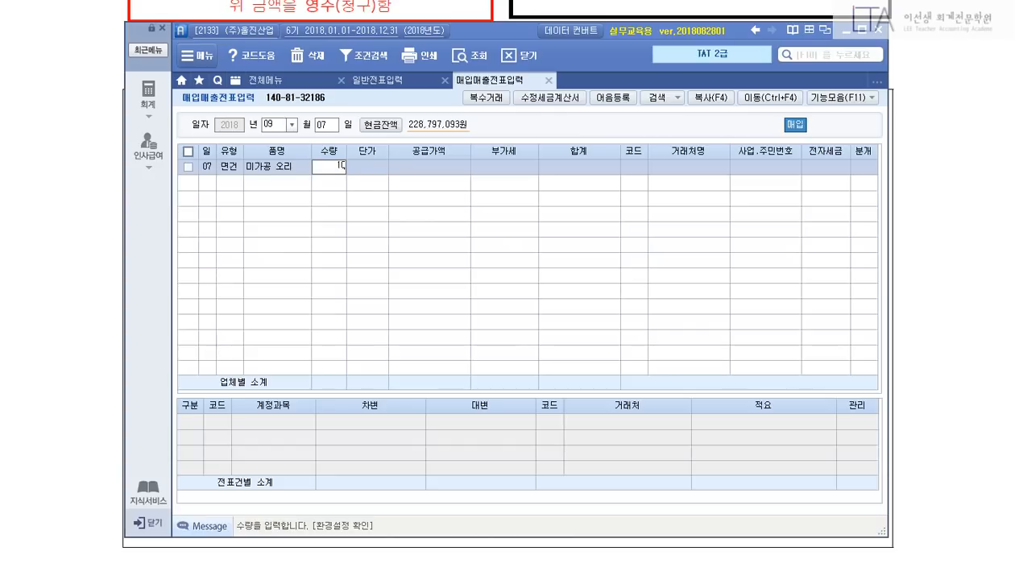
pyautogui.press('Return')
pyautogui.press('Return')
pyautogui.write('1400000')
pyautogui.press('Return')
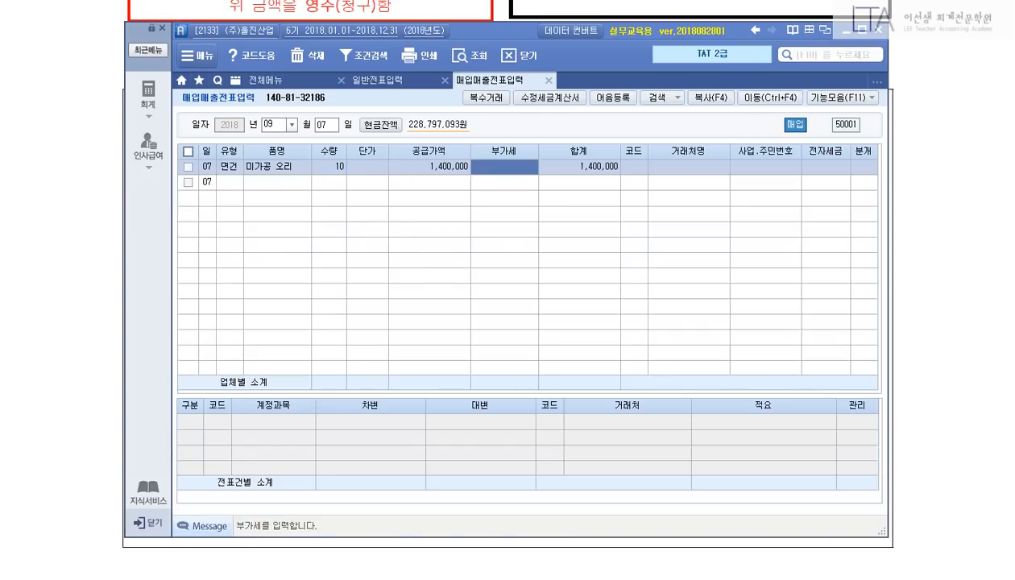
pyautogui.press('Return')
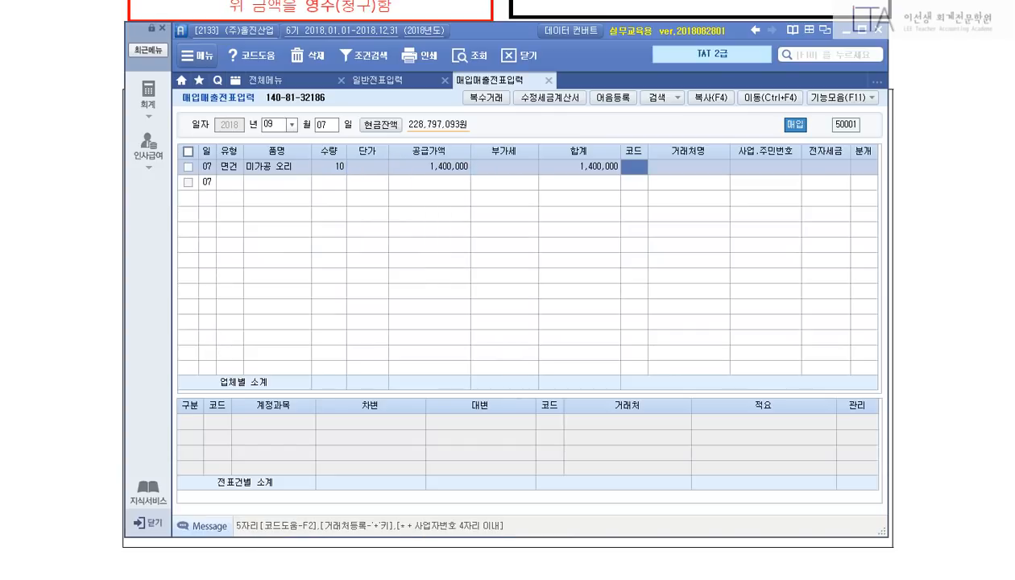
# Look up the individual supplier by name and assign them as the 거래처 of the September 7 entry.
pyautogui.write('주형')
pyautogui.press('Return')
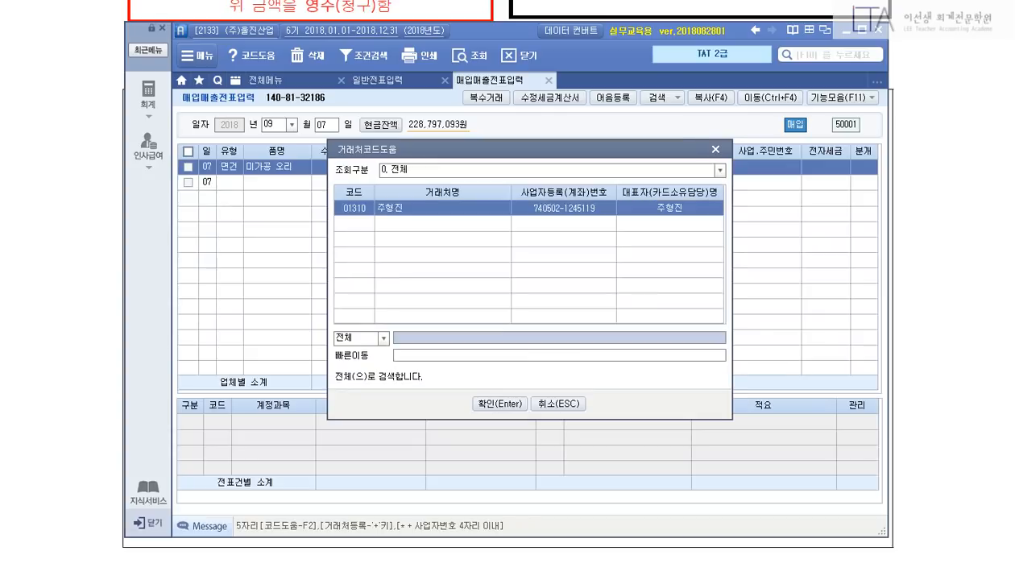
pyautogui.press('Return')
pyautogui.press('Return')
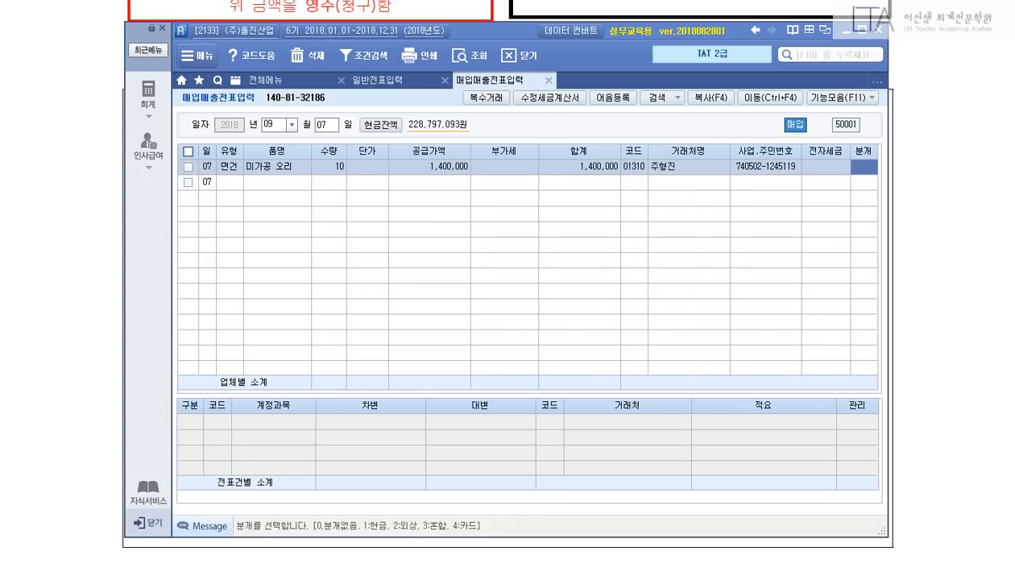
# Set the 분개 type to 혼합 and accept the 원재료 debit line, moving to a new journal line.
pyautogui.press('3')
pyautogui.press('Return')
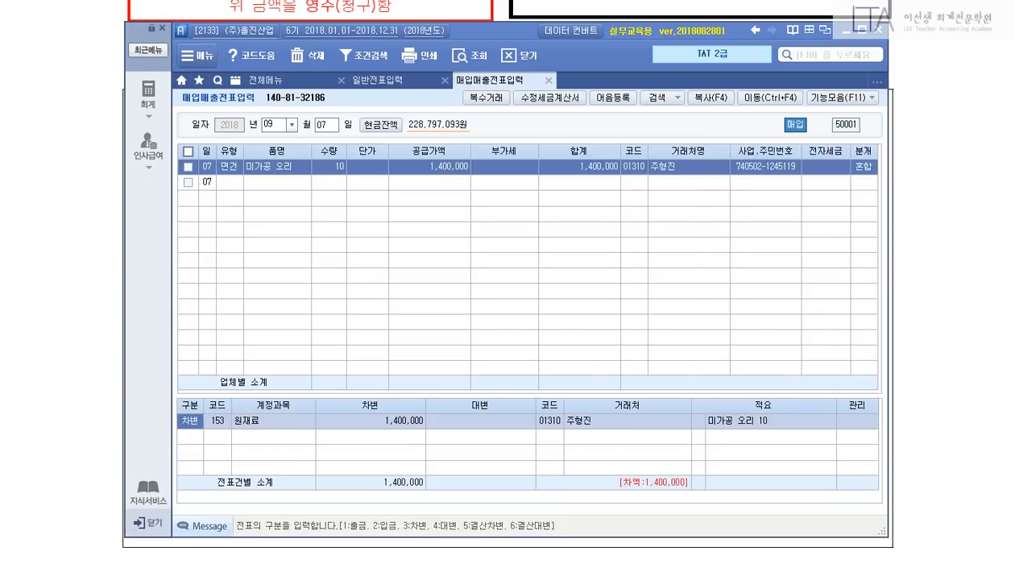
pyautogui.press('Return')
pyautogui.press('Return')
pyautogui.press('Return')
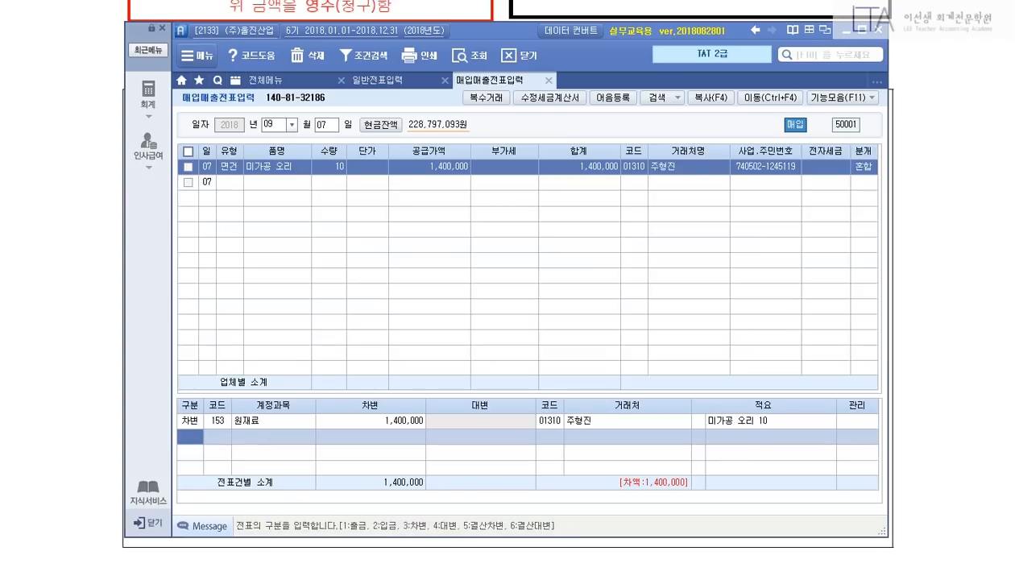
# Set the description code of the 원재료 debit line to 06, 의제매입세액 원재료차감(부가).
pyautogui.press('Up')
pyautogui.press('Return')
pyautogui.press('Return')
pyautogui.press('Return')
pyautogui.press('Return')
pyautogui.press('Return')
pyautogui.write('6')
pyautogui.press('Return')
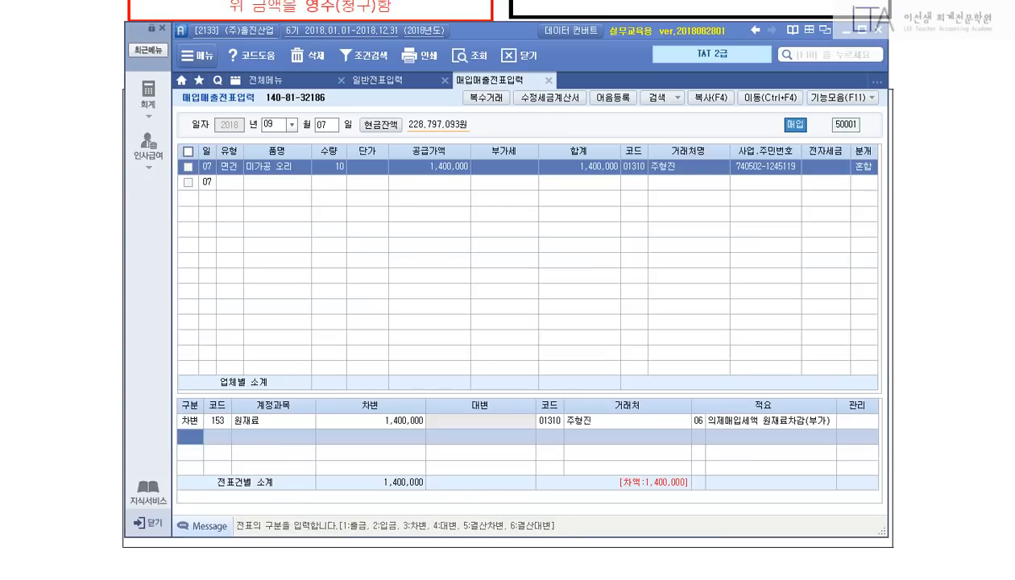
# Add a credit line for account 103 보통예금 of 1,400,000 with 국민은행 as the counterparty, completing the 미가공 오리 journal entry.
pyautogui.press('4')
pyautogui.press('Return')
pyautogui.write('103')
pyautogui.press('Return')
pyautogui.write('1400000')
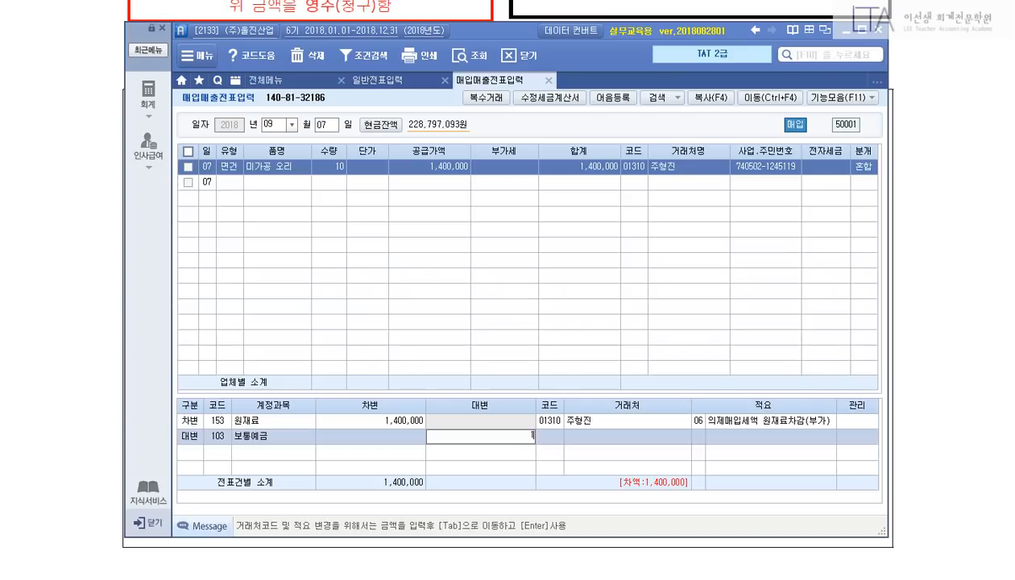
pyautogui.press('Return')
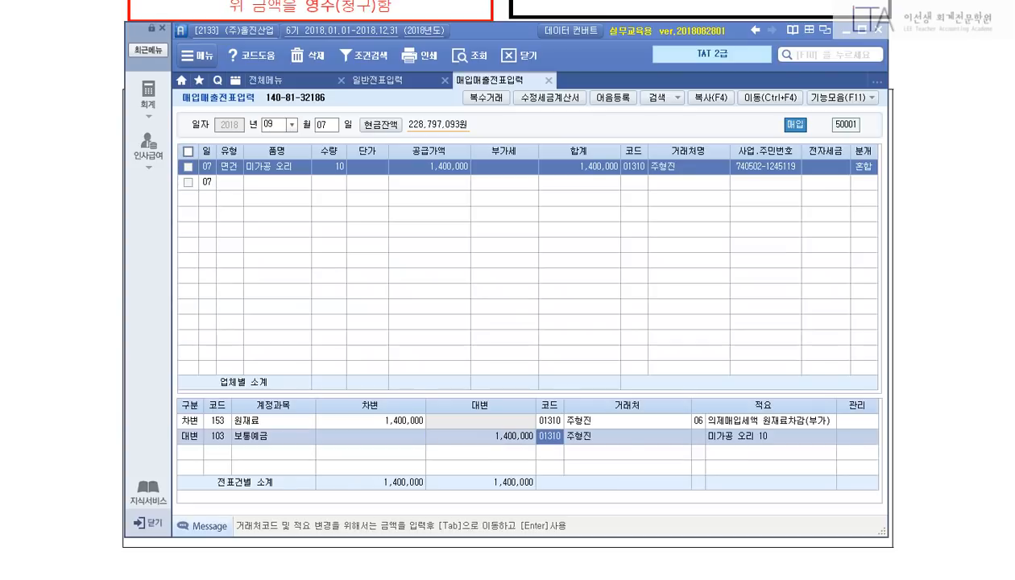
pyautogui.write('국민')
pyautogui.press('Return')
pyautogui.press('Return')
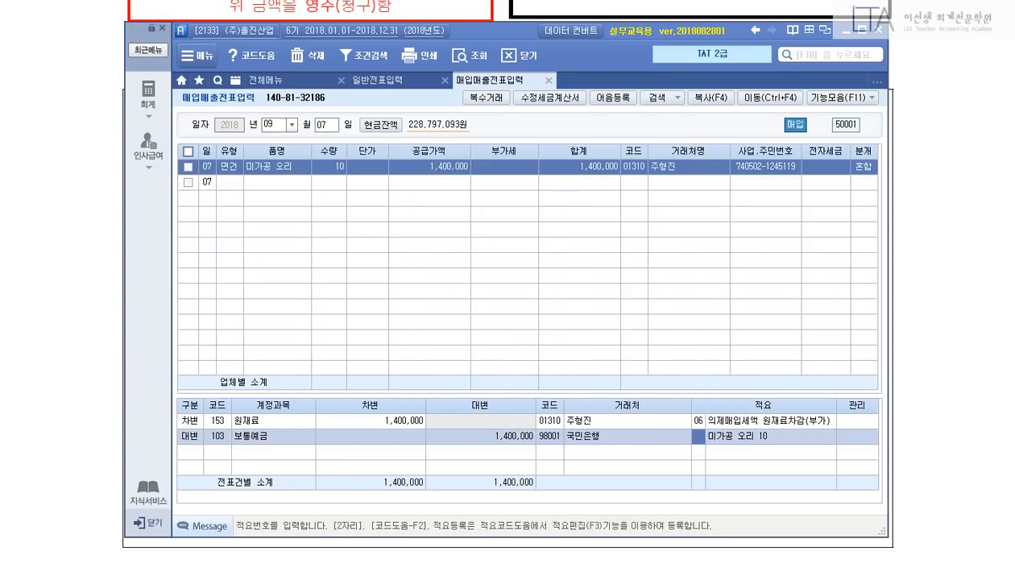
pyautogui.press('Return')
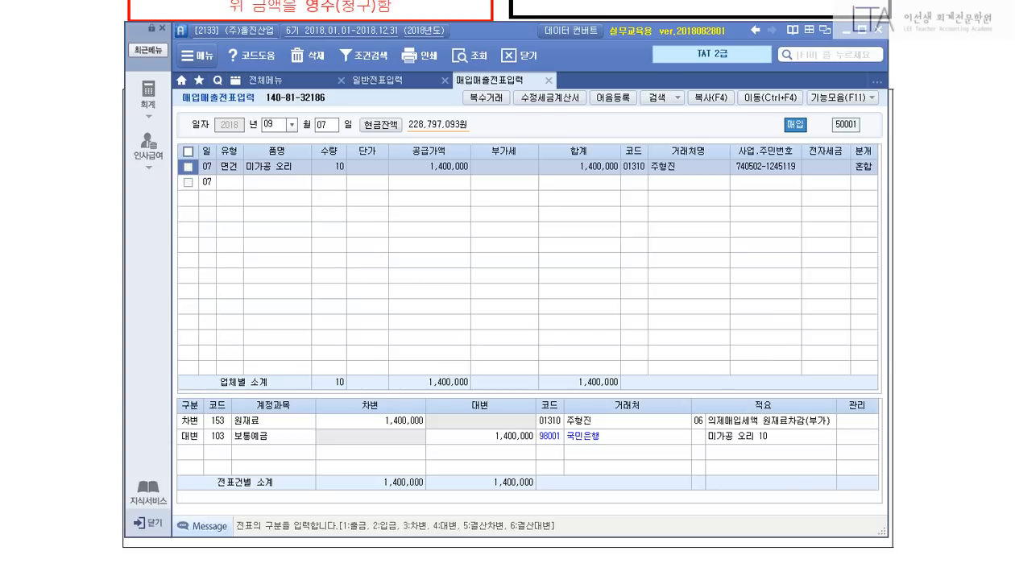
pyautogui.click(187, 167)
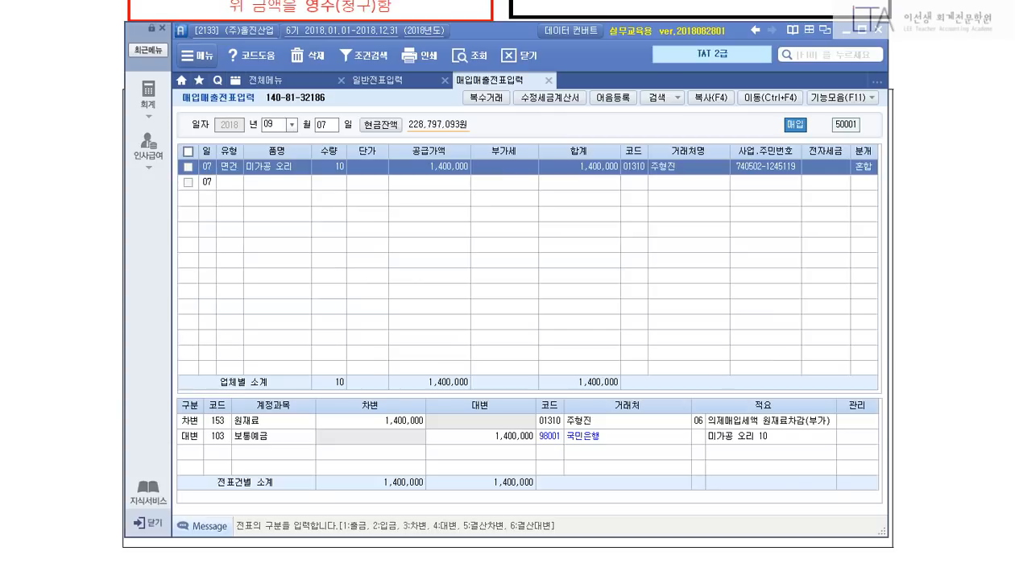
pyautogui.click(188, 167)
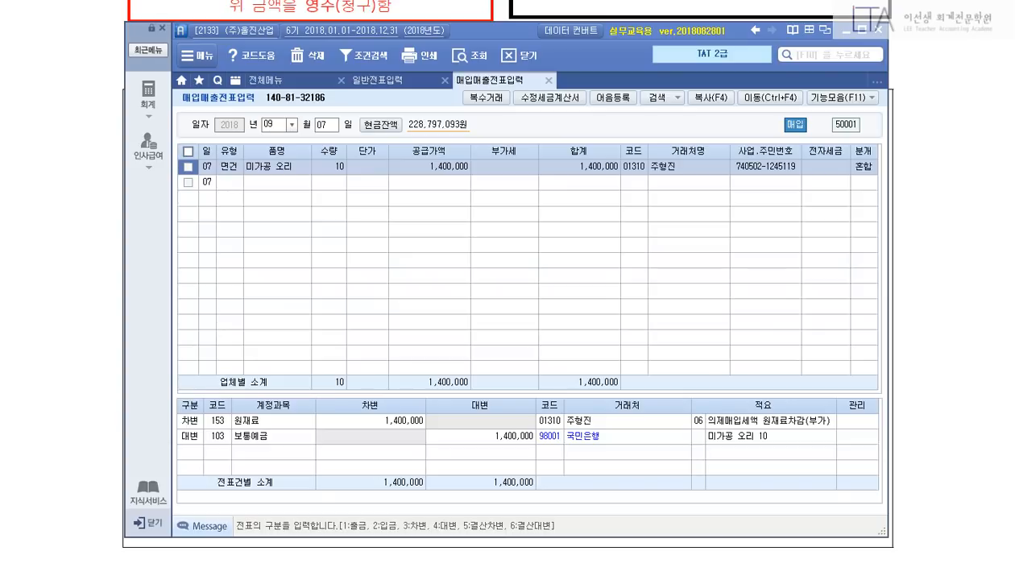
# Switch to the source document and review the chicken receipt, the duck credit card slip and the duck supply contract.
pyautogui.hotkey('alt', 'Tab')
pyautogui.scroll(5, 507, 290)
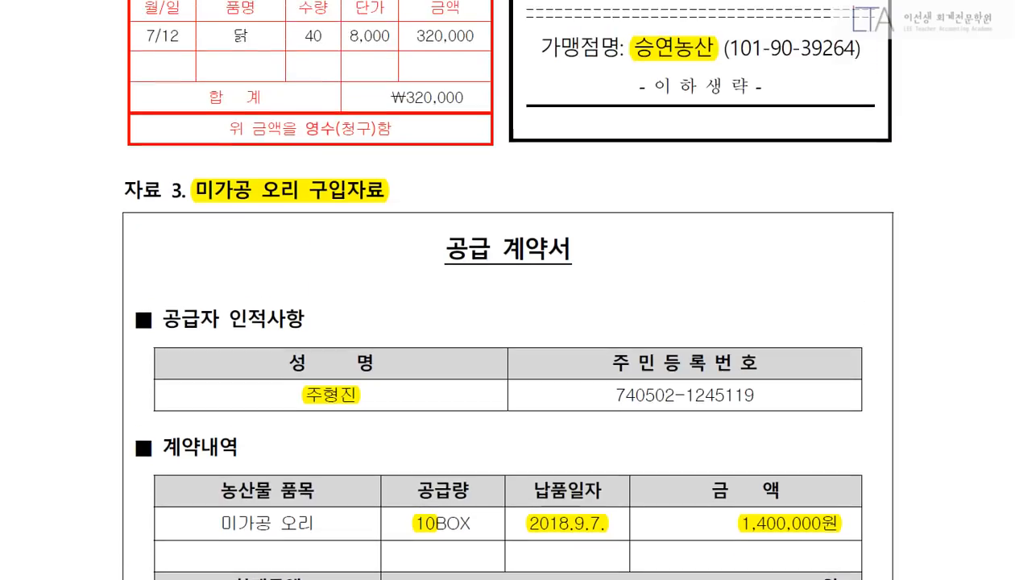
pyautogui.scroll(5, 507, 290)
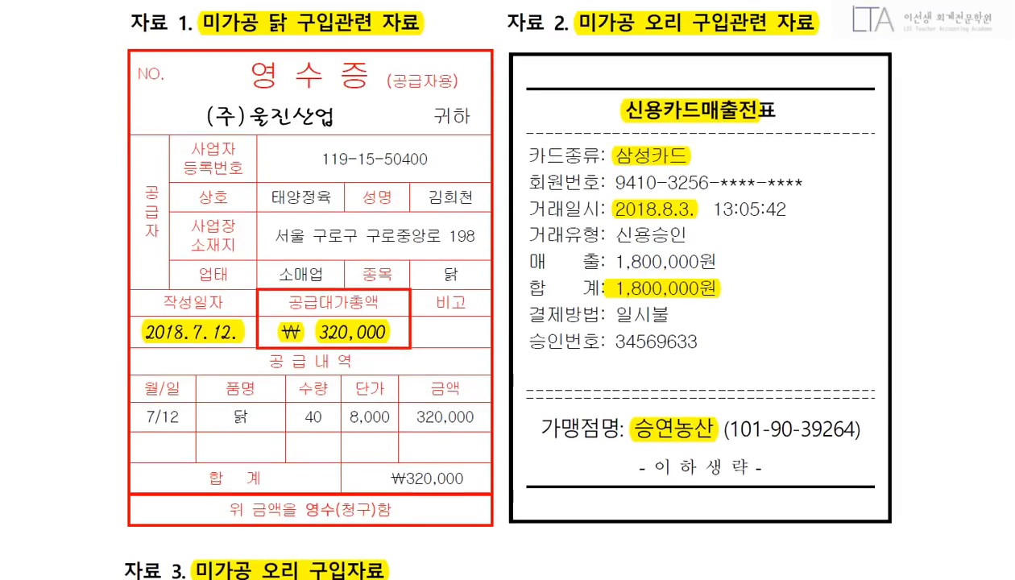
pyautogui.moveTo(360, 264)
pyautogui.mouseDown()
pyautogui.moveTo(235, 216)
pyautogui.moveTo(393, 222)
pyautogui.mouseUp()
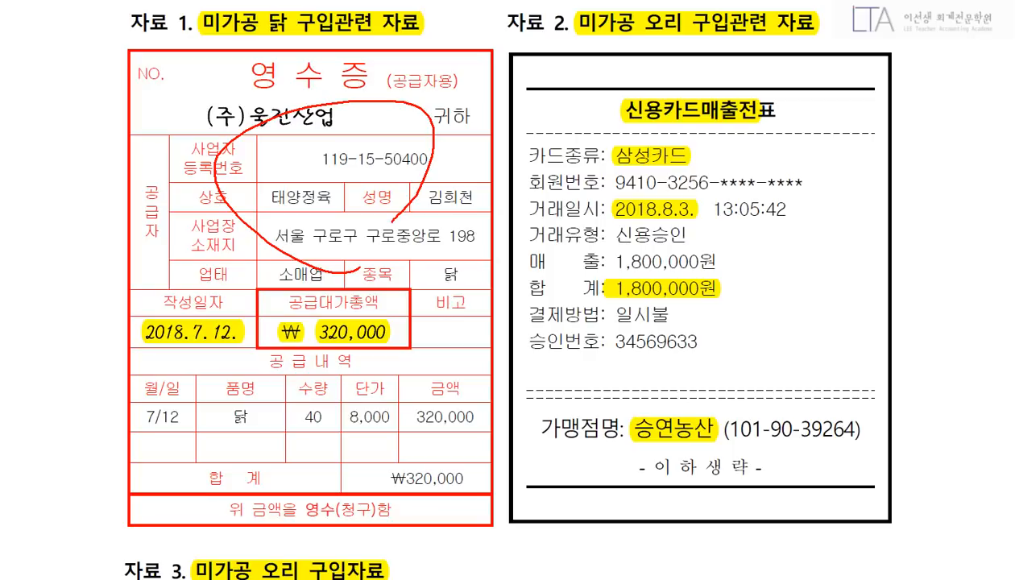
pyautogui.moveTo(636, 179); pyautogui.dragTo(681, 242)
pyautogui.moveTo(362, 563); pyautogui.dragTo(411, 547)
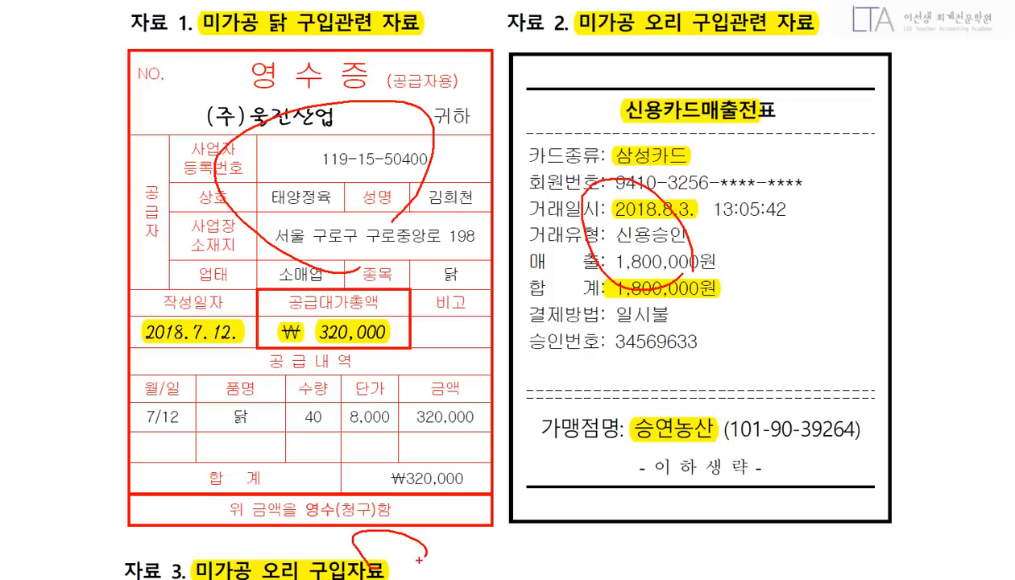
pyautogui.moveTo(644, 274); pyautogui.dragTo(748, 268)
pyautogui.moveTo(342, 534)
pyautogui.mouseDown()
pyautogui.moveTo(360, 561)
pyautogui.moveTo(398, 535)
pyautogui.mouseUp()
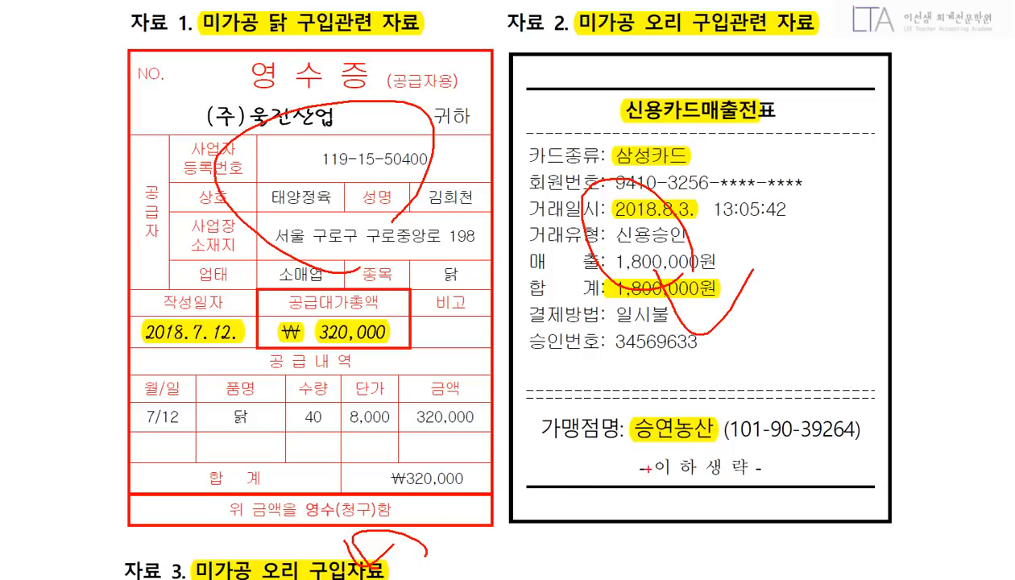
pyautogui.press('Escape')
pyautogui.scroll(-8, 508, 290)
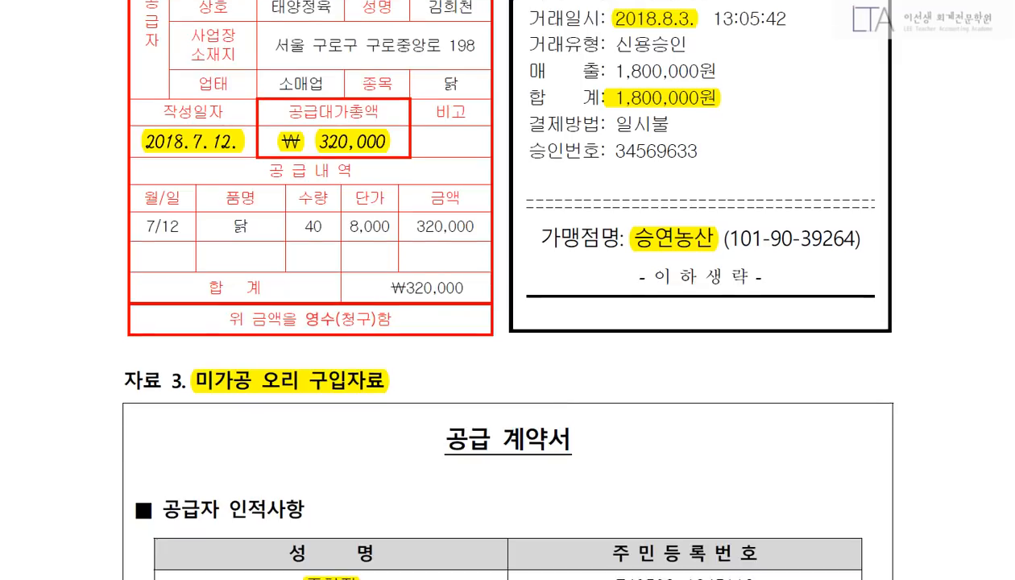
pyautogui.scroll(-3, 507, 322)
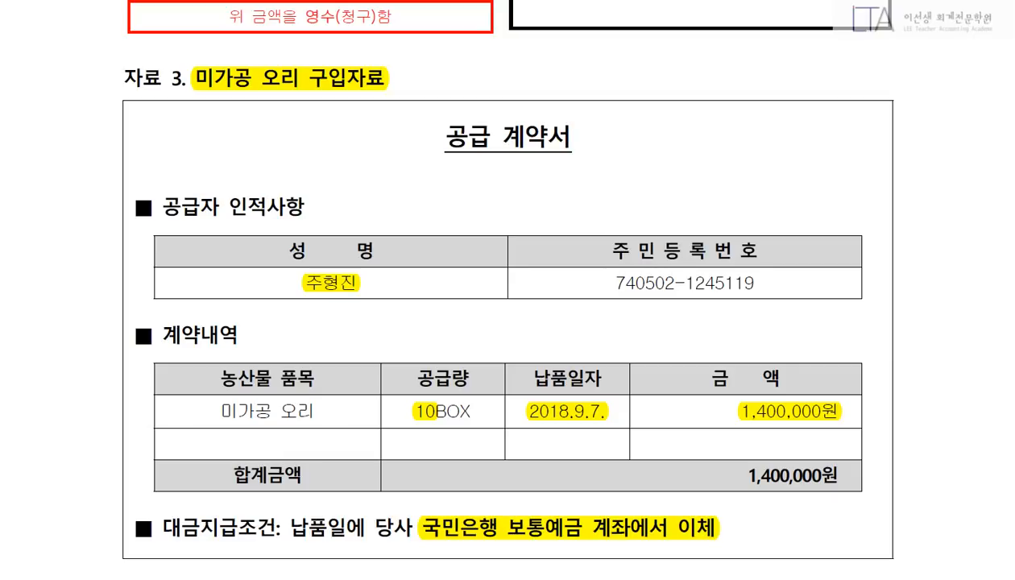
pyautogui.scroll(-2, 507, 290)
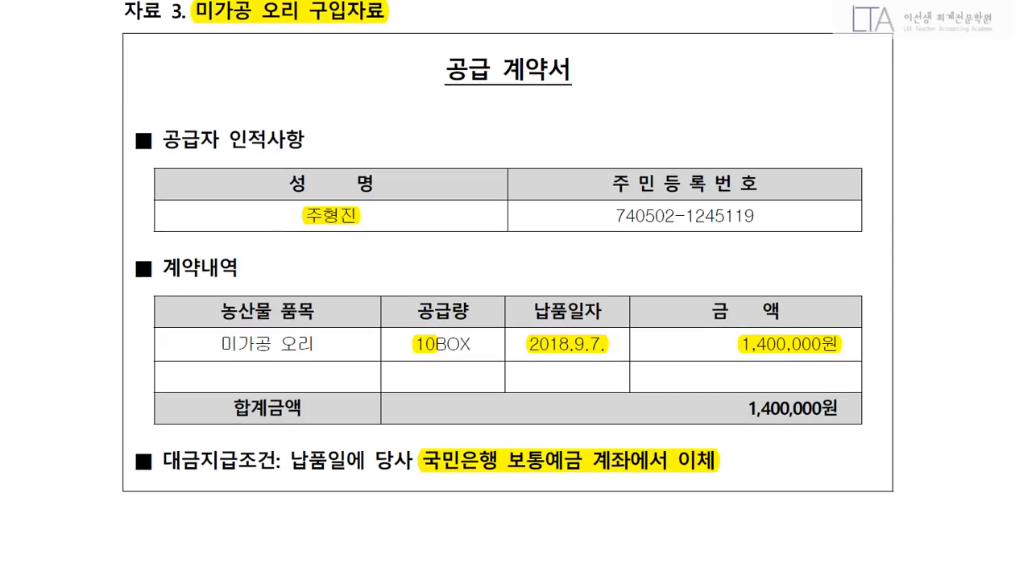
pyautogui.scroll(-5, 507, 290)
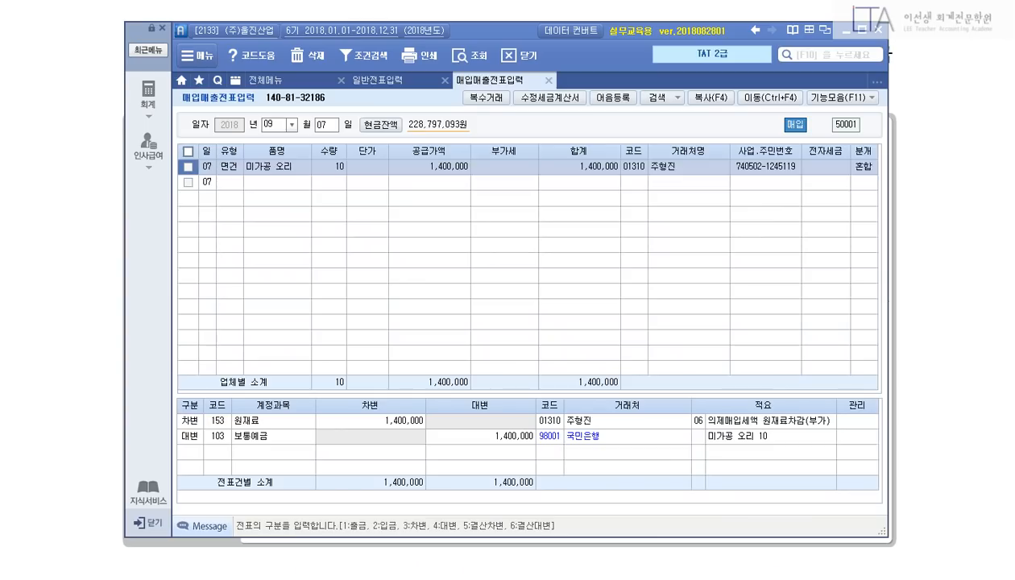
# Switch back to the accounting program and load the 의제매입세액공제신고서 for months 07 to 09 of 2018.
pyautogui.press('F10')
pyautogui.write('의제매입')
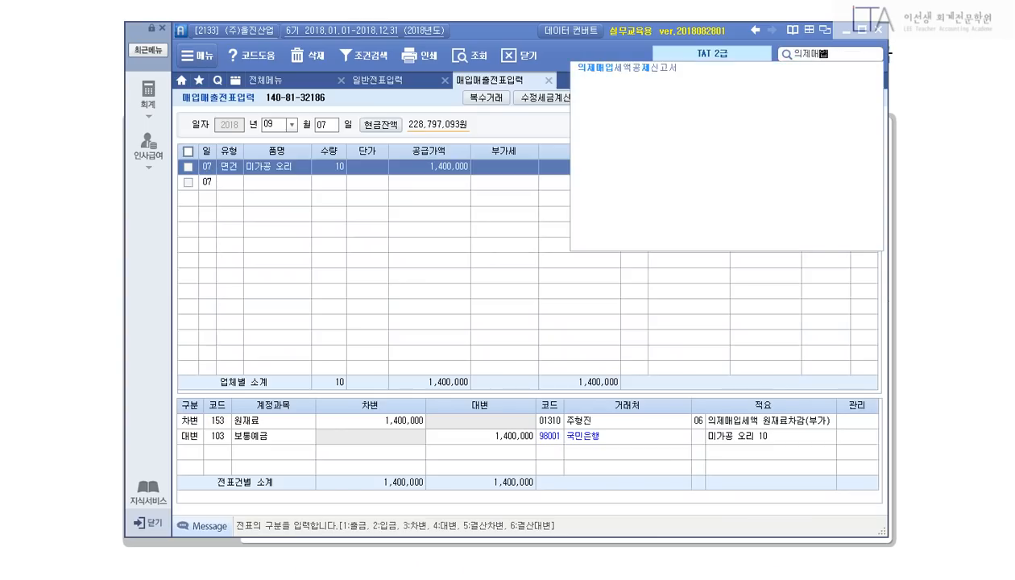
pyautogui.press('Down')
pyautogui.press('Return')
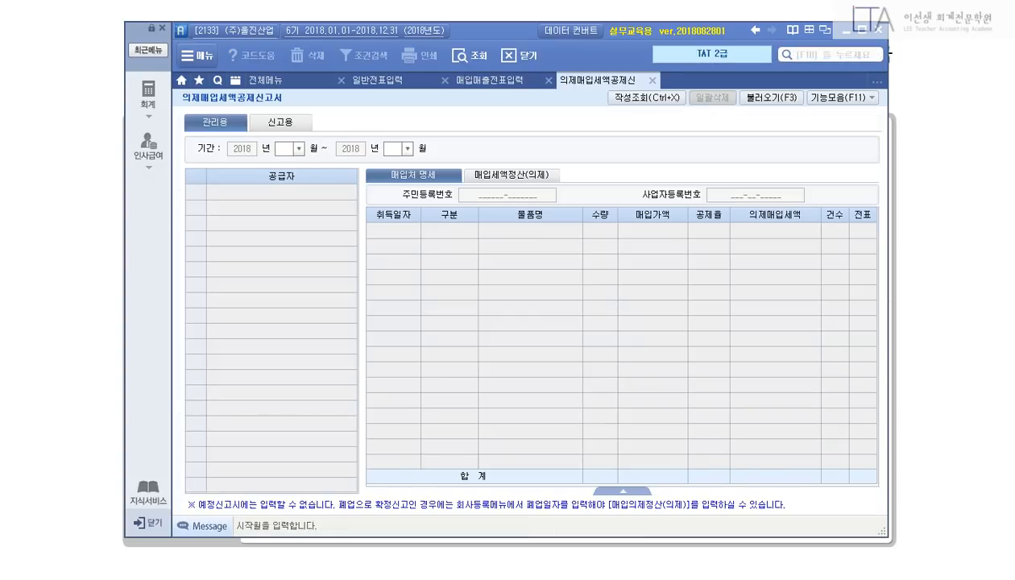
pyautogui.write('07')
pyautogui.press('Return')
pyautogui.write('09')
pyautogui.press('Return')
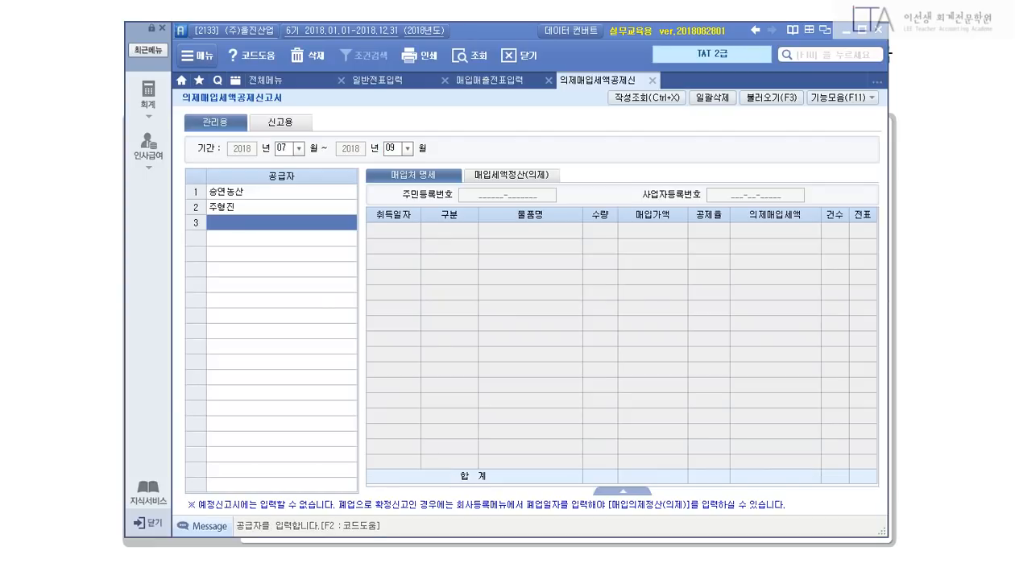
# Compare the purchase details of both suppliers in the 의제매입세액공제신고서, examining the applied 공제율.
pyautogui.press('Up')
pyautogui.press('Up')
pyautogui.press('Down')
pyautogui.press('Up')
pyautogui.press('Down')
pyautogui.press('Up')
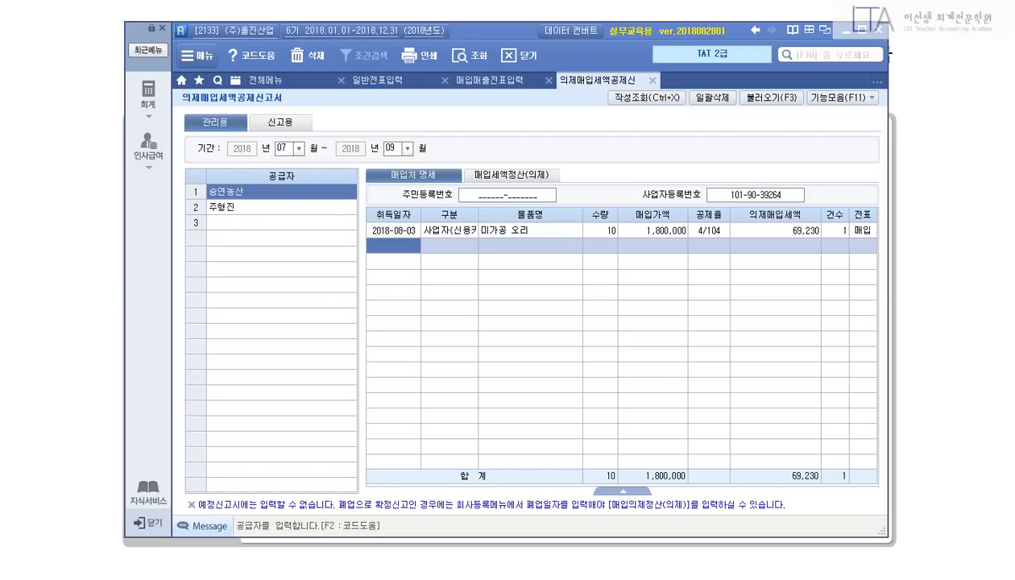
pyautogui.press('Down')
pyautogui.press('Up')
pyautogui.press('Down')
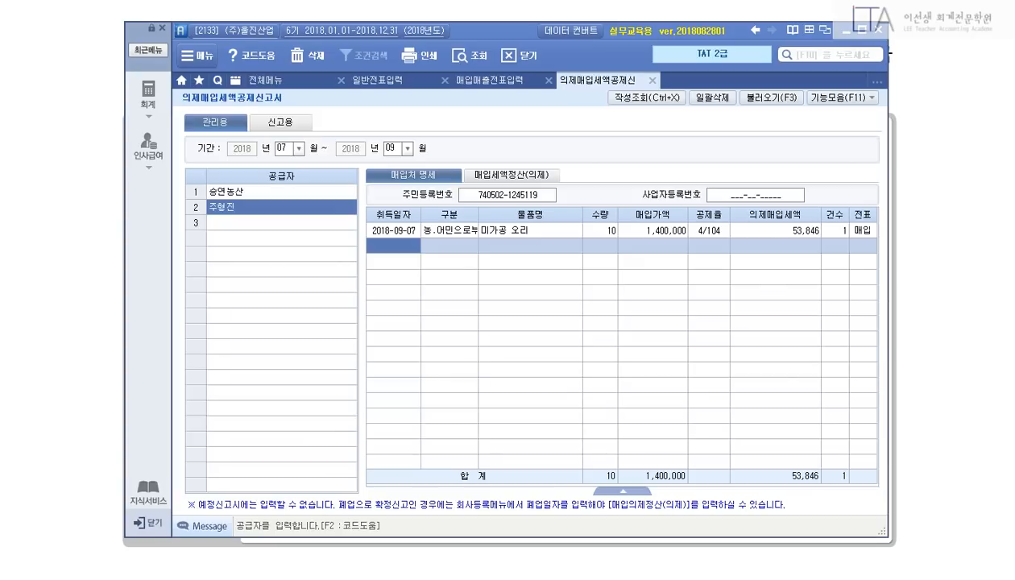
pyautogui.hotkey('ctrl', '1')
pyautogui.click(738, 291)
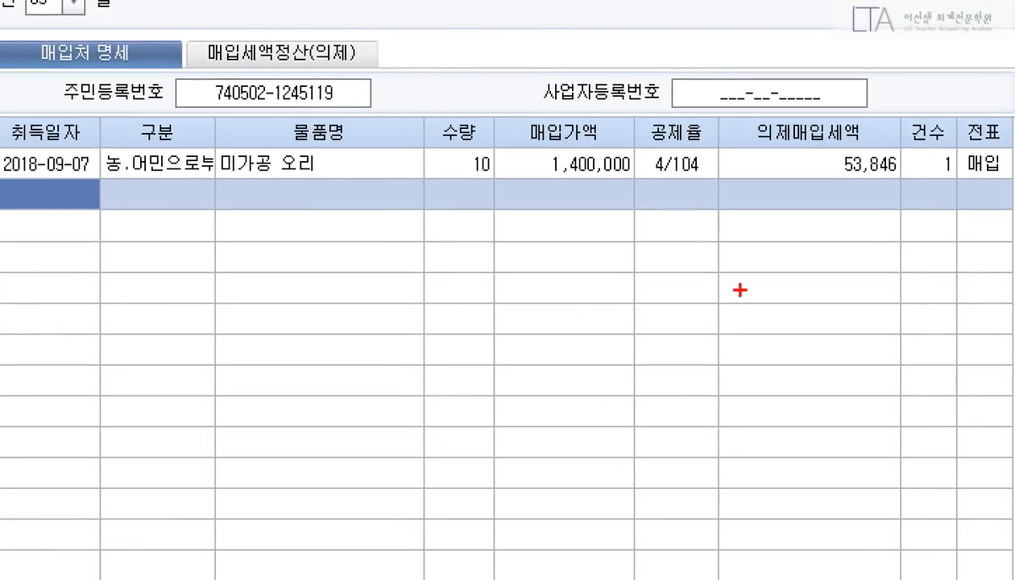
pyautogui.moveTo(629, 85); pyautogui.dragTo(742, 208)
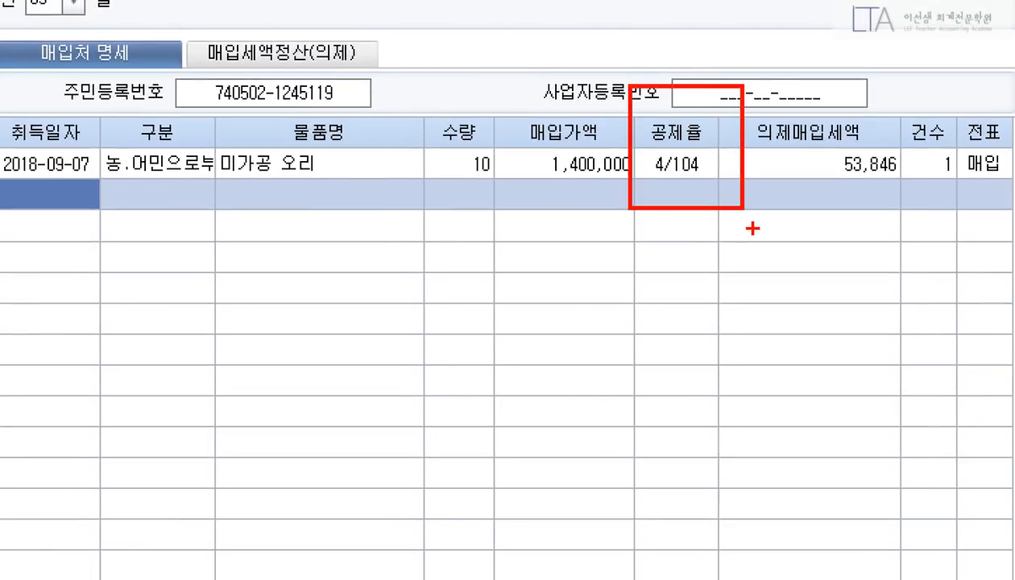
pyautogui.press('Escape')
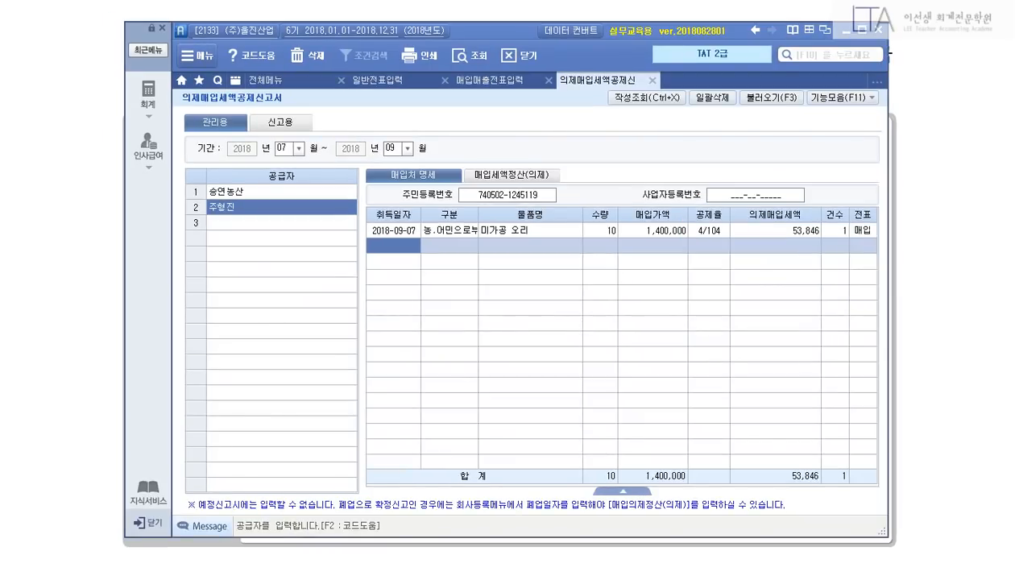
# Expand the totals by purchase type to check the overall 의제매입세액, and close the report.
pyautogui.click(622, 490)
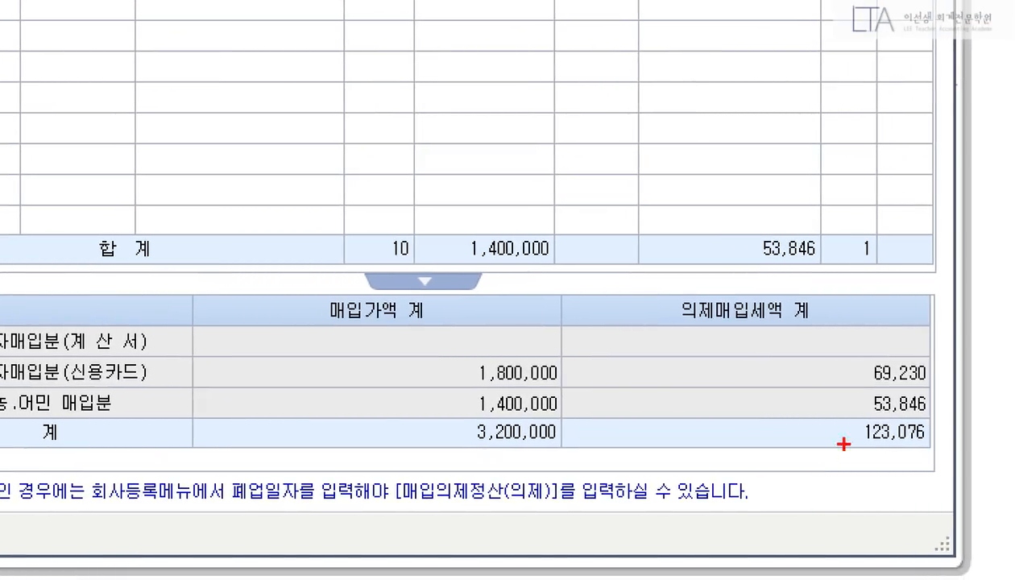
pyautogui.moveTo(843, 407)
pyautogui.mouseDown()
pyautogui.moveTo(865, 430)
pyautogui.moveTo(933, 455)
pyautogui.mouseUp()
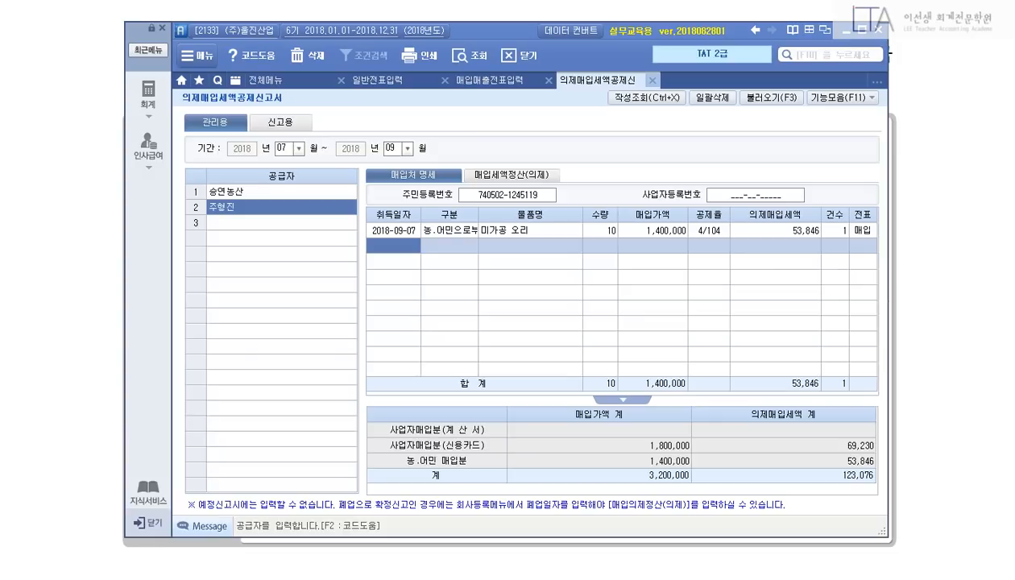
pyautogui.click(652, 80)
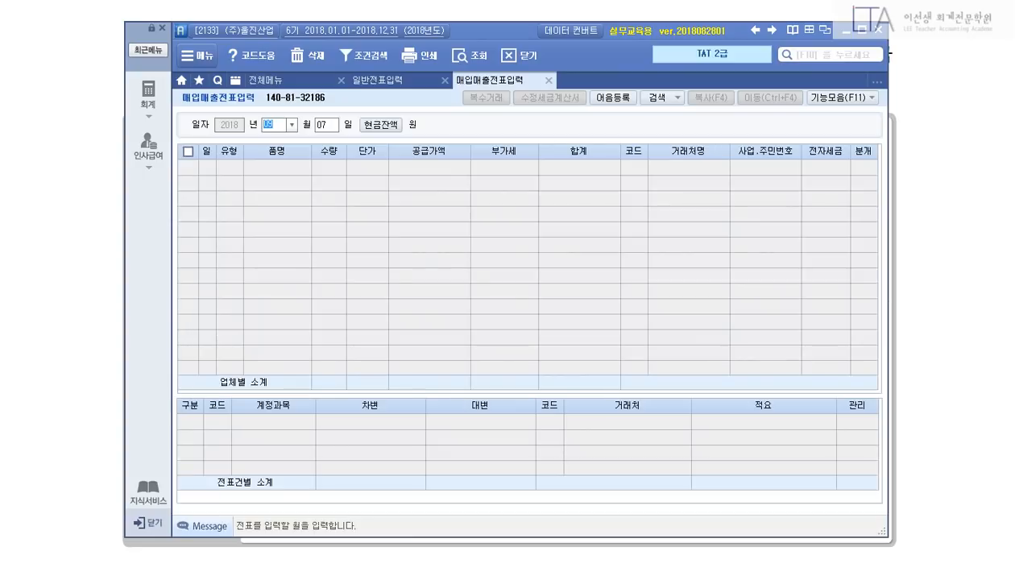
# Open the 부가가치세신고서 and load it for 2018-07-01 to 2018-09-30 with filing type 정기신고.
pyautogui.press('F10')
pyautogui.write('부가가치세전자신고')
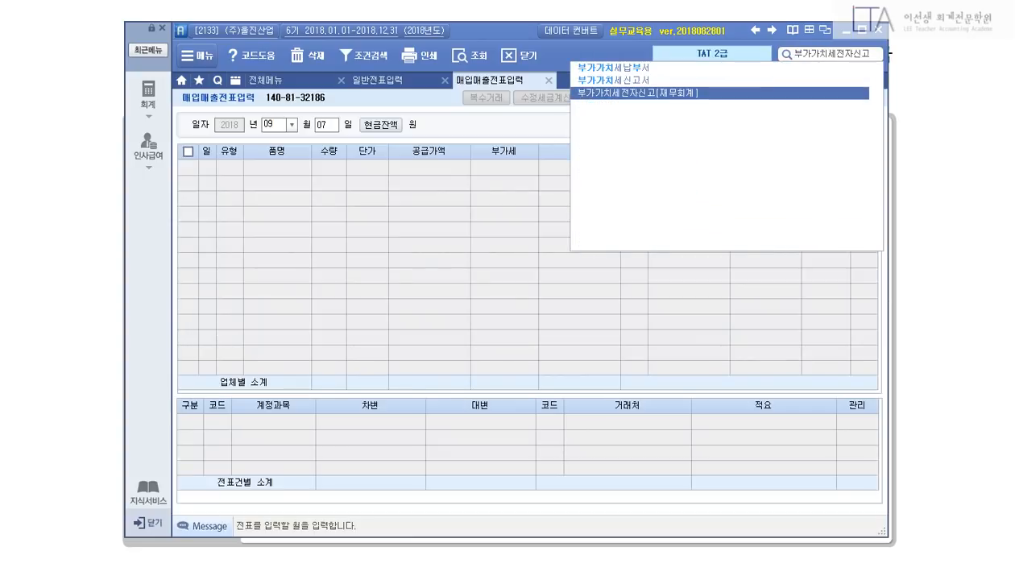
pyautogui.press('Up')
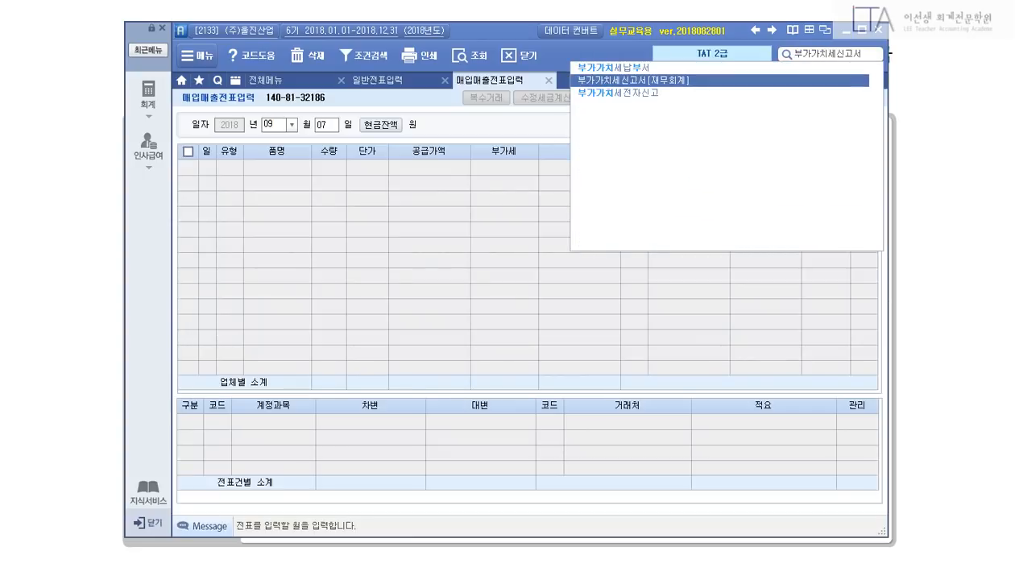
pyautogui.press('Return')
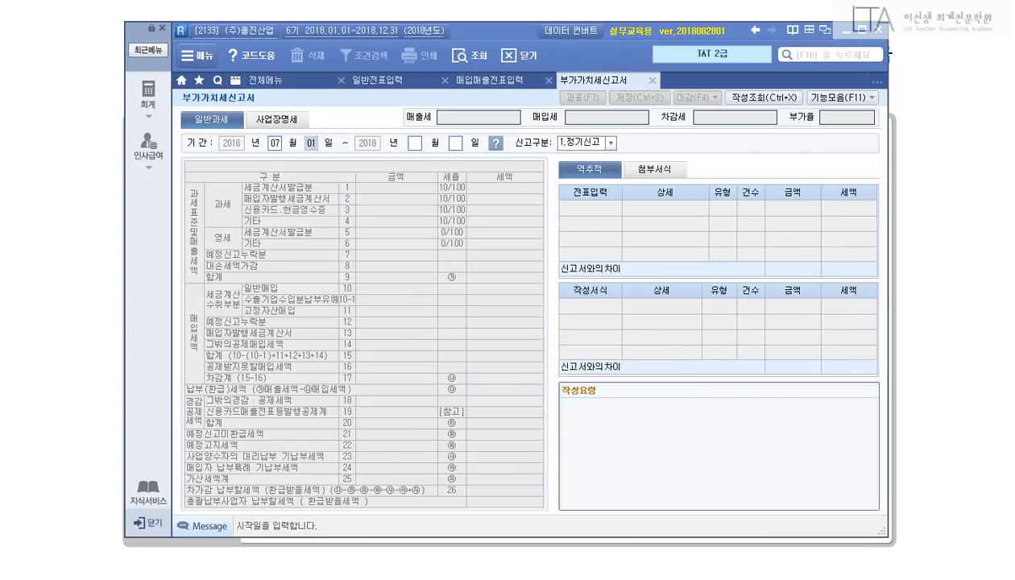
pyautogui.press('Return')
pyautogui.press('Return')
pyautogui.press('Return')
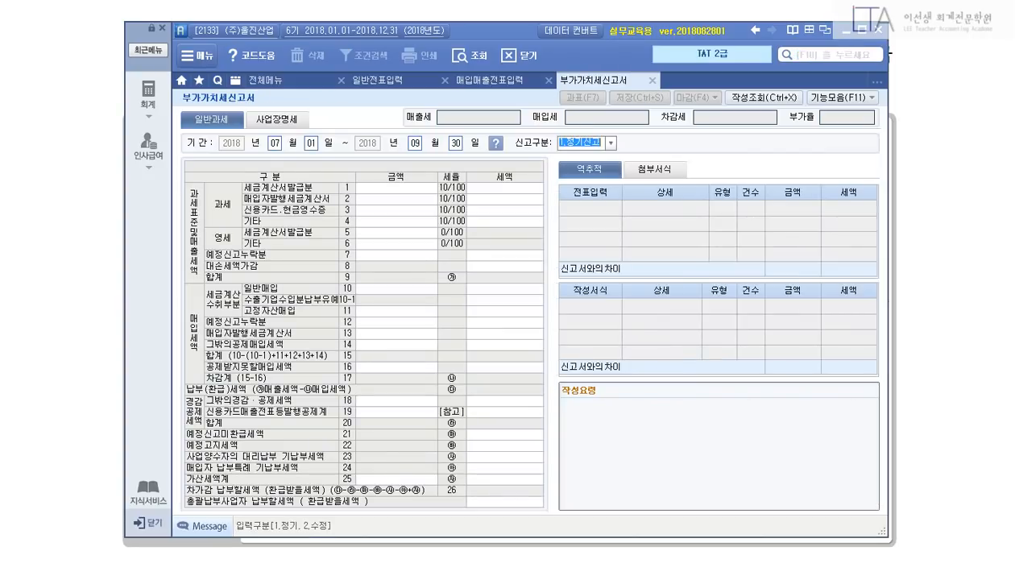
pyautogui.press('Return')
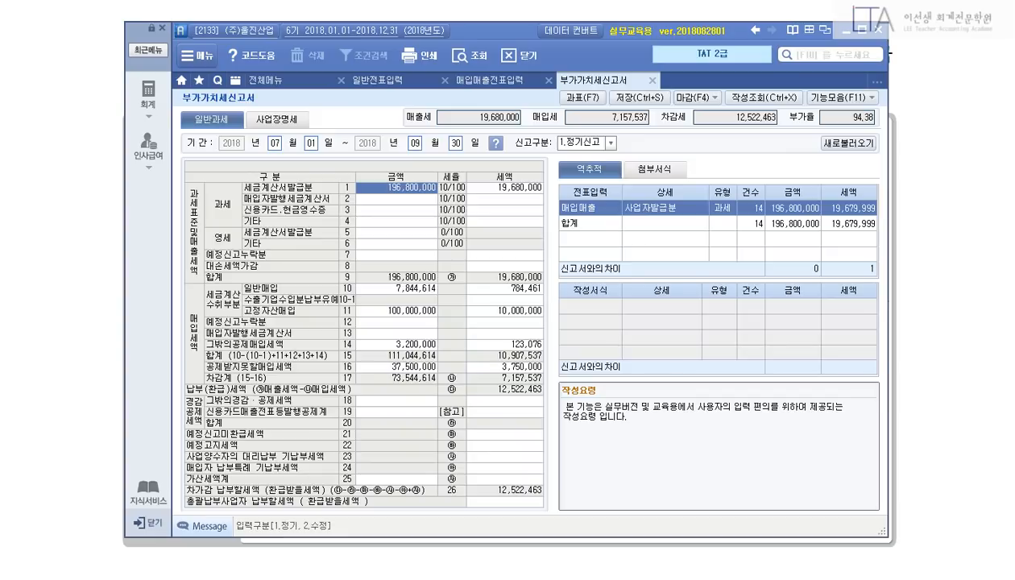
# Open the breakdown of line 14 그밖의공제매입세액 and check the amount and tax on line 42 의제매입세액.
pyautogui.click(391, 343)
pyautogui.press('Tab')
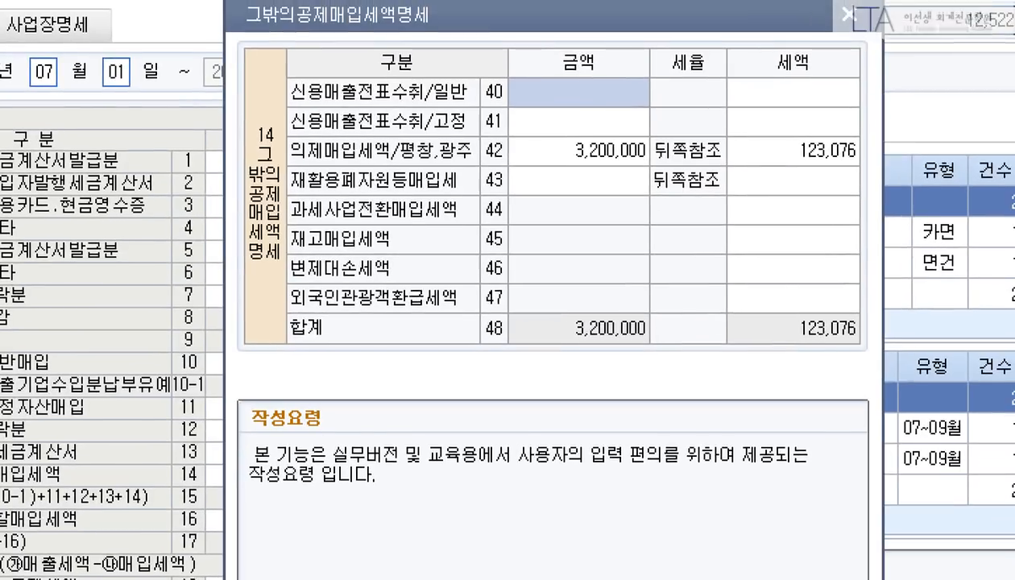
pyautogui.moveTo(265, 134); pyautogui.dragTo(894, 170)
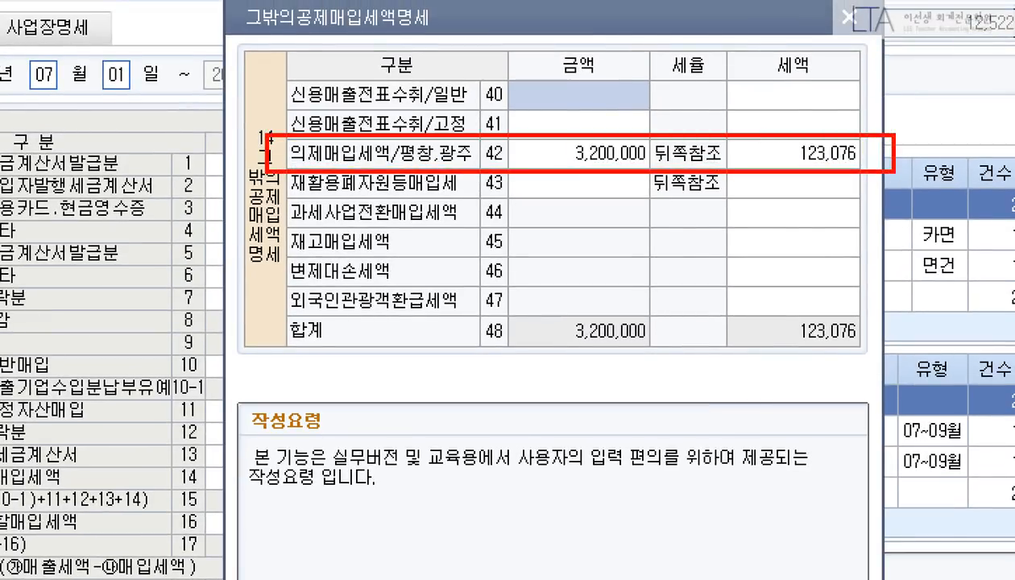
pyautogui.moveTo(774, 118); pyautogui.dragTo(912, 194)
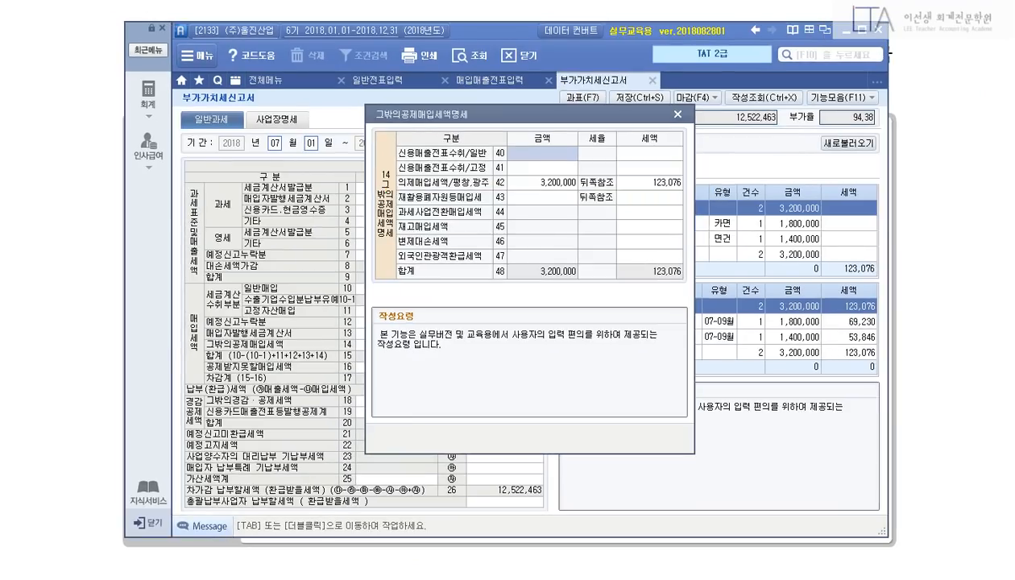
# Close the line 14 breakdown, save and close the 부가가치세신고서, and return to 일반전표입력.
pyautogui.click(677, 115)
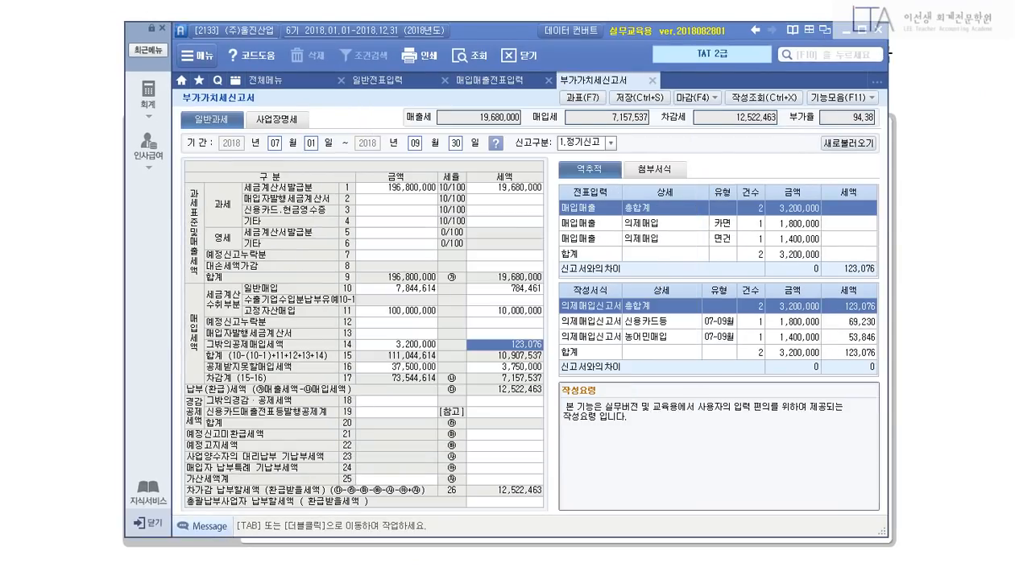
pyautogui.click(630, 97)
pyautogui.press('Return')
pyautogui.press('Escape')
pyautogui.hotkey('ctrl', 'Tab')
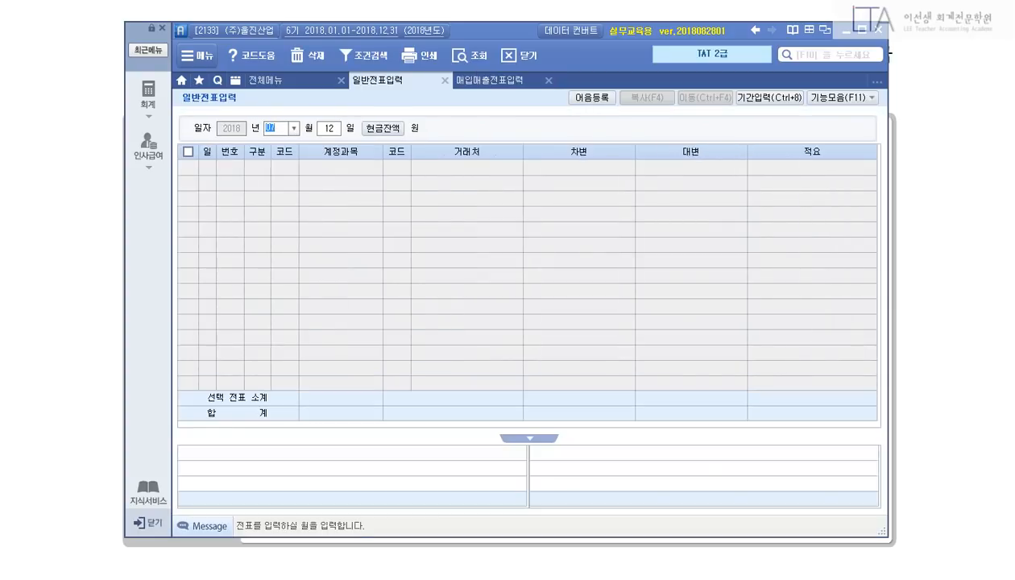
# Start a 2018-09-30 journal entry with a debit of 123,076 to account 135 부가세대급금.
pyautogui.write('09')
pyautogui.press('Return')
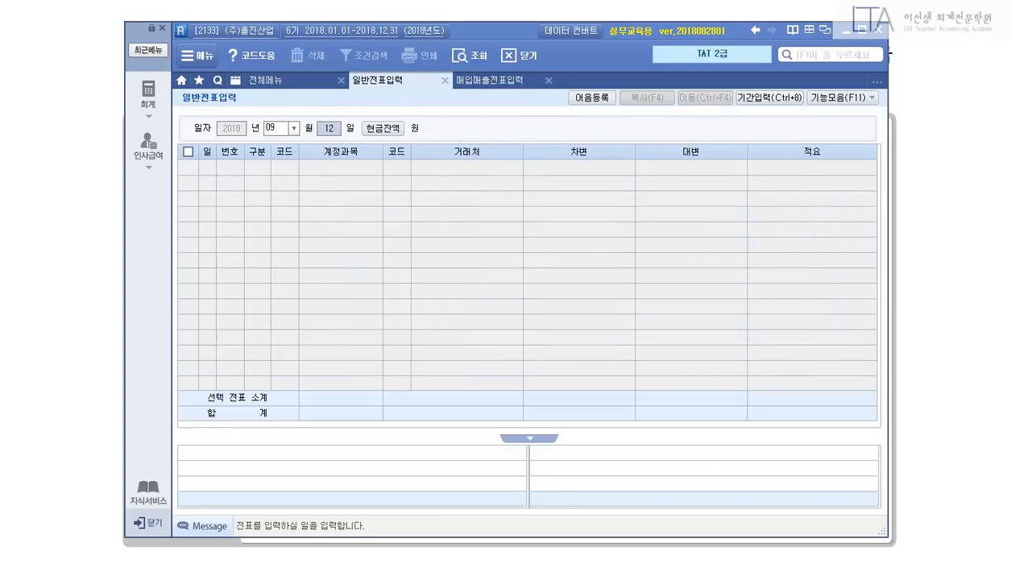
pyautogui.write('30')
pyautogui.press('Return')
pyautogui.write('3')
pyautogui.press('Return')
pyautogui.write('135')
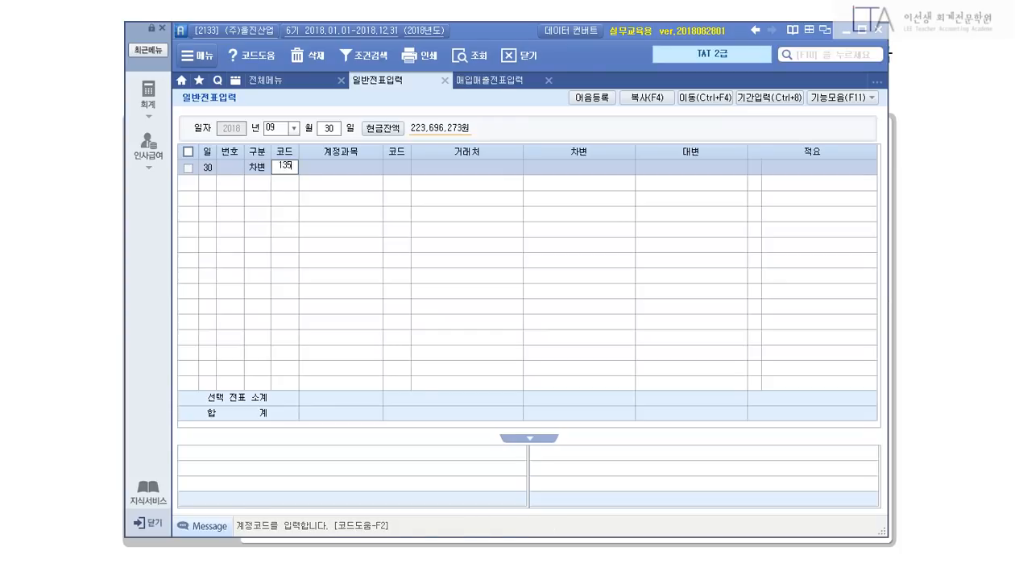
pyautogui.press('Return')
pyautogui.write('123076')
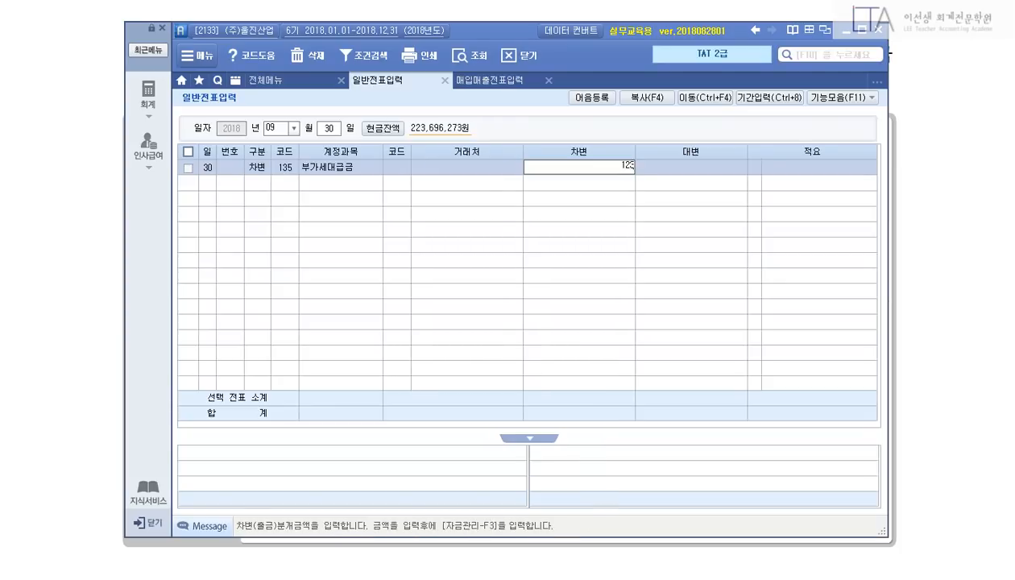
pyautogui.press('Return')
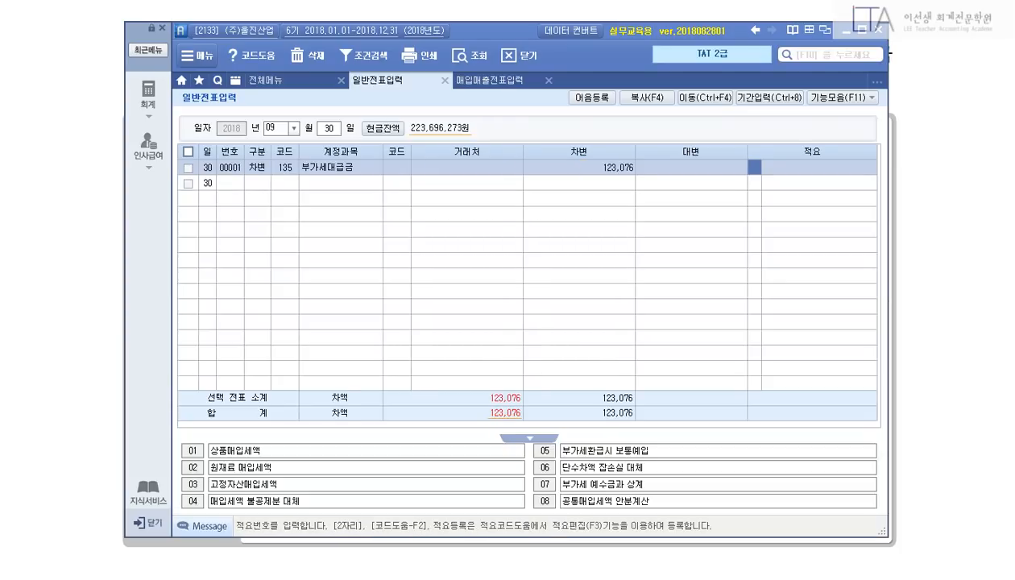
# Add a credit line of 12,307 to account 153 원재료 with 적요 08 타계정으로 대체액.
pyautogui.press('Return')
pyautogui.write('4')
pyautogui.press('Return')
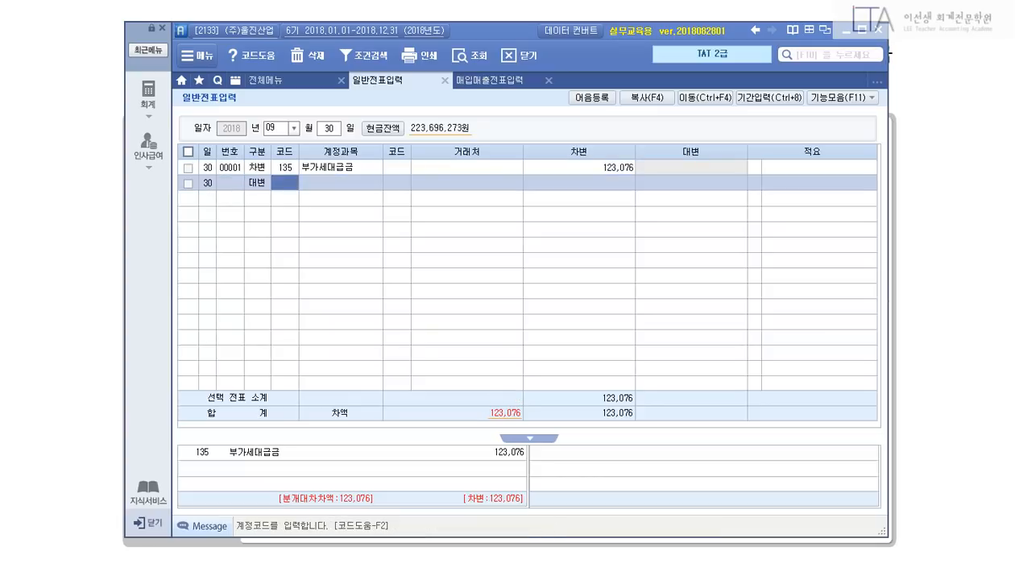
pyautogui.write('153')
pyautogui.press('Return')
pyautogui.press('Return')
pyautogui.press('Return')
pyautogui.write('12307')
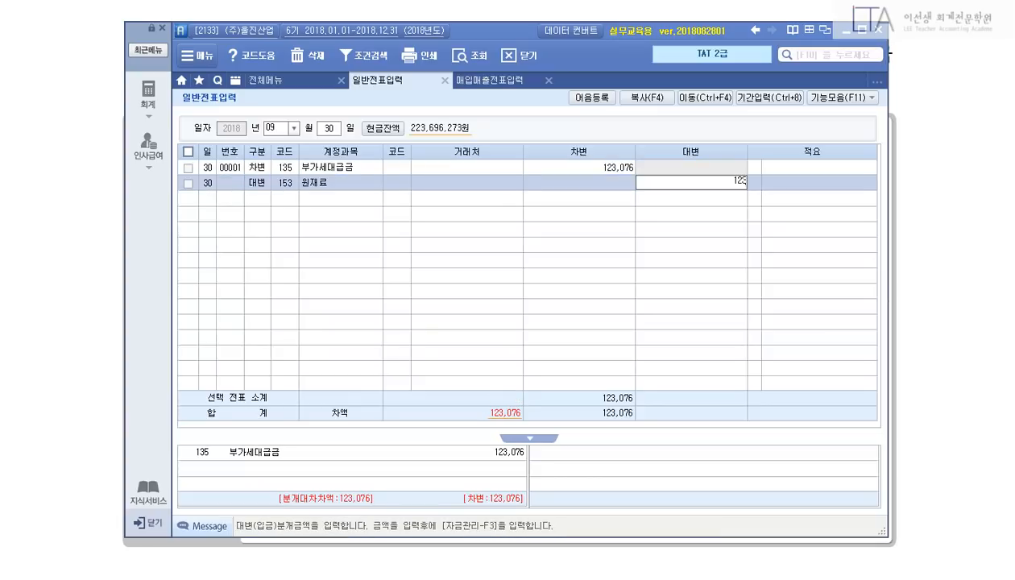
pyautogui.press('Return')
pyautogui.write('08')
pyautogui.press('Return')
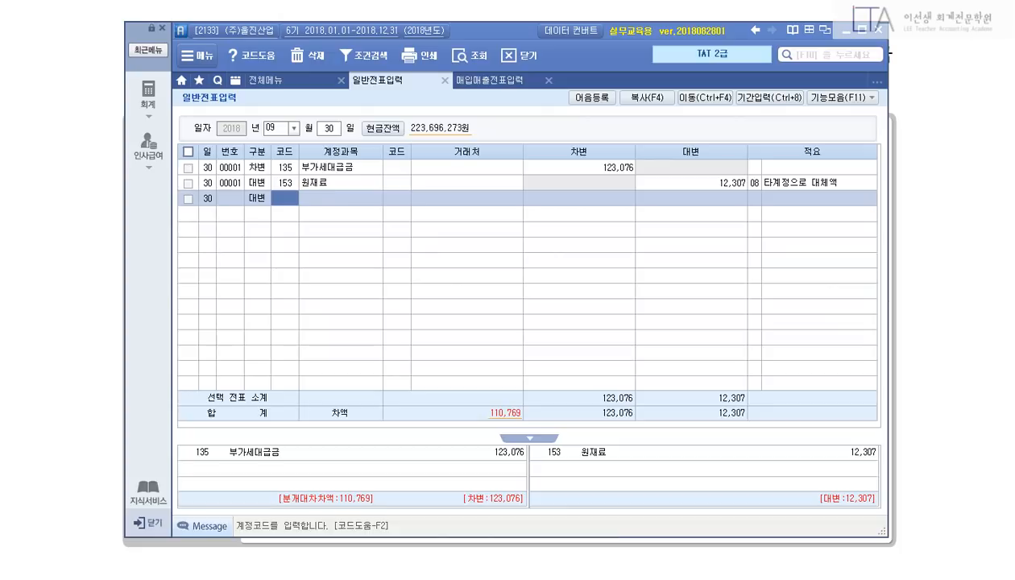
# Correct the 원재료 credit amount to 123,076 and leave the journal entry.
pyautogui.press('Left')
pyautogui.press('Left')
pyautogui.press('Left')
pyautogui.press('Left')
pyautogui.press('Up')
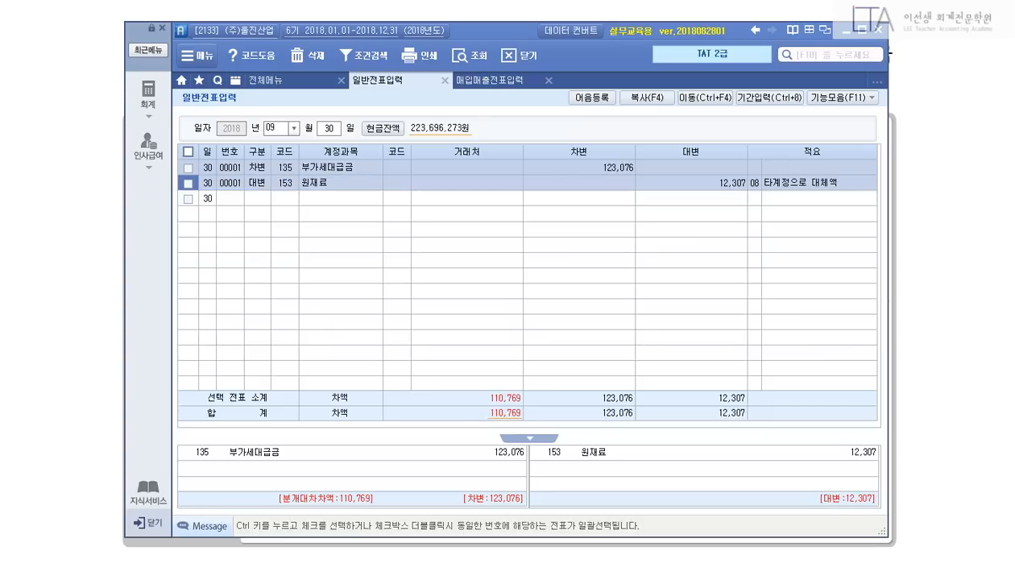
pyautogui.press('Escape')
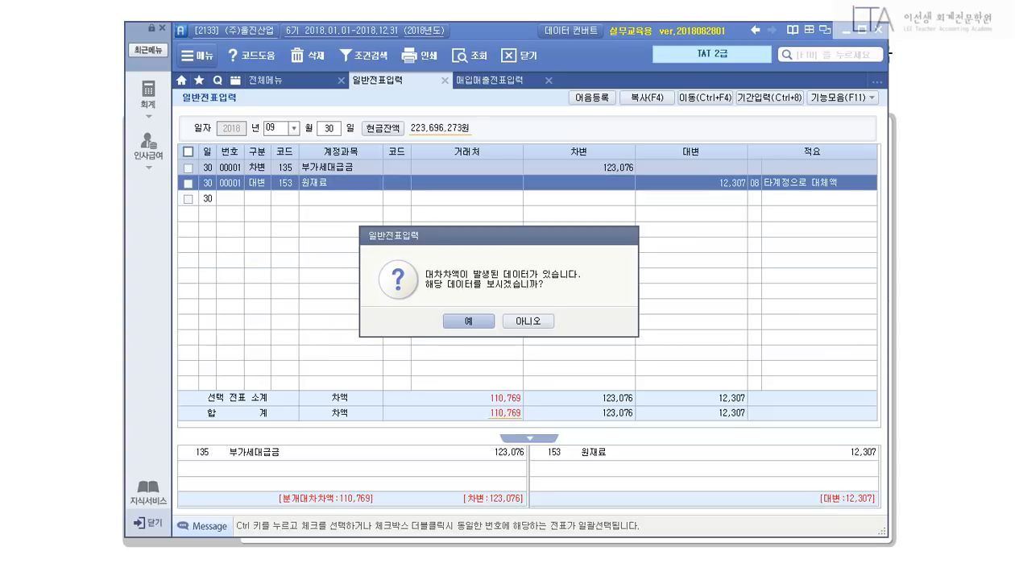
pyautogui.press('Return')
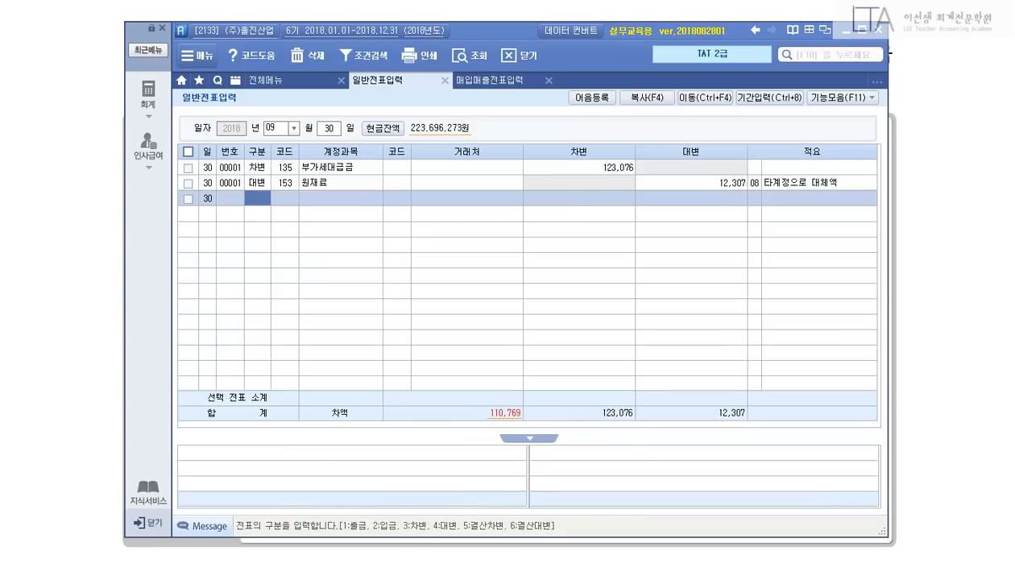
pyautogui.click(690, 182)
pyautogui.write('3076')
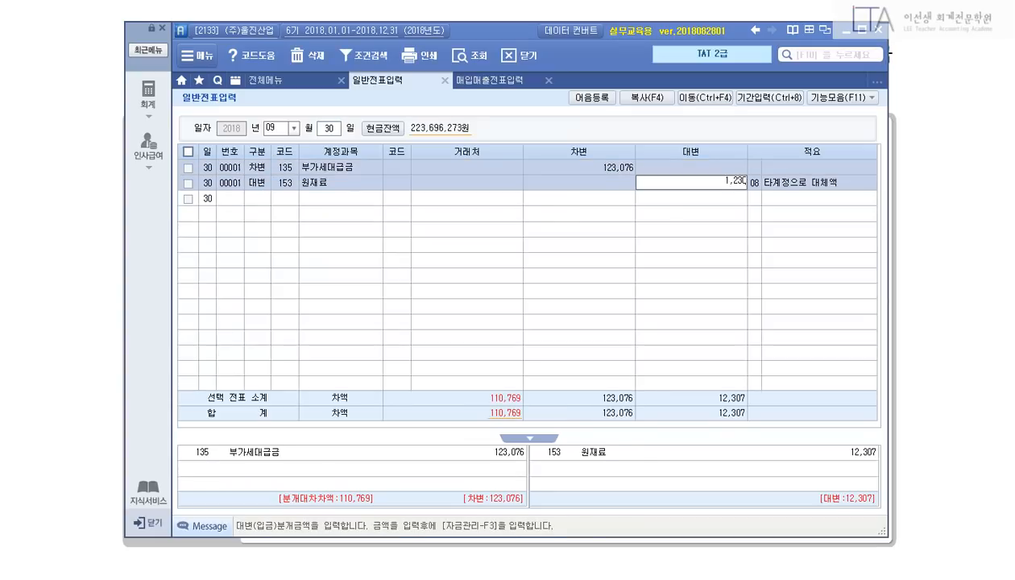
pyautogui.press('Return')
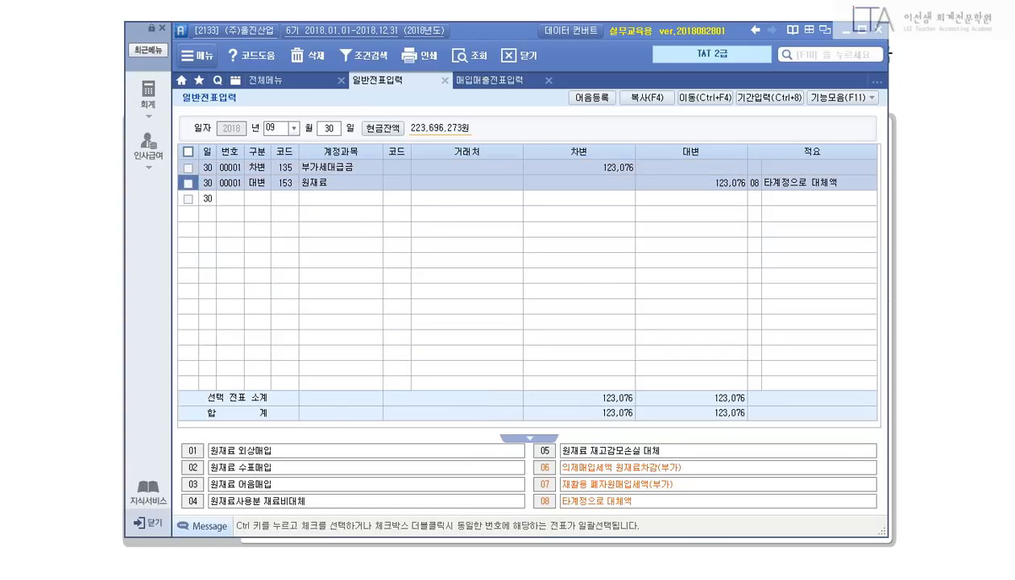
pyautogui.press('Escape')
pyautogui.press('Escape')
pyautogui.press('Escape')
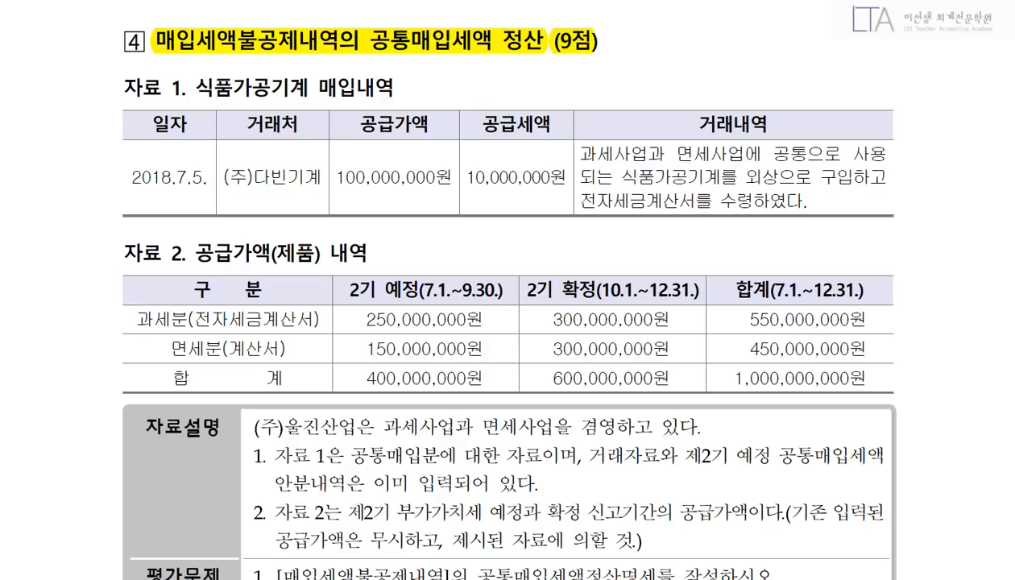
# Read the requirements of problem 4 and examine the 불공제 매입세액 in the July–September 공통매입세액 안분계산 내역.
pyautogui.scroll(-3, 508, 322)
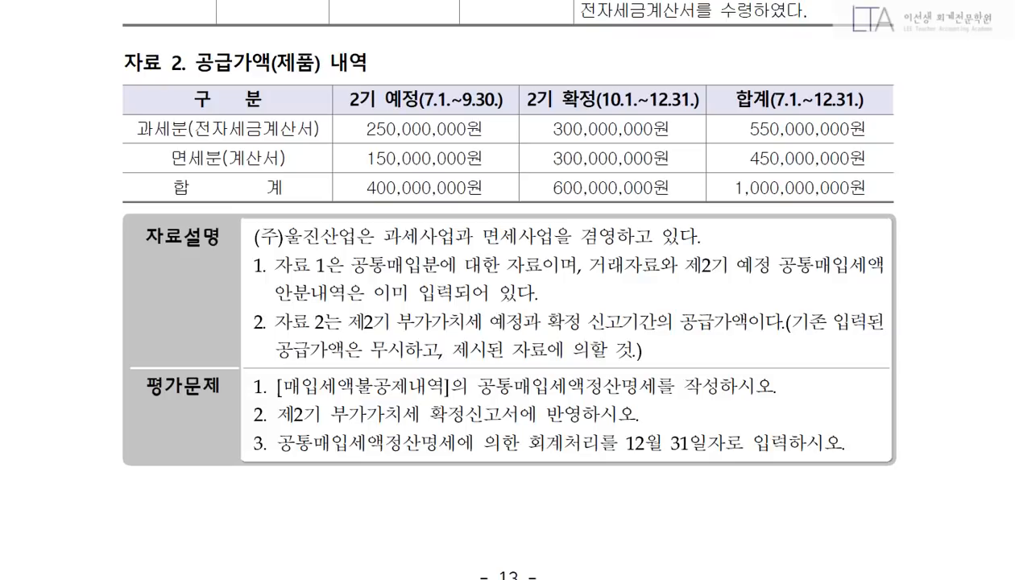
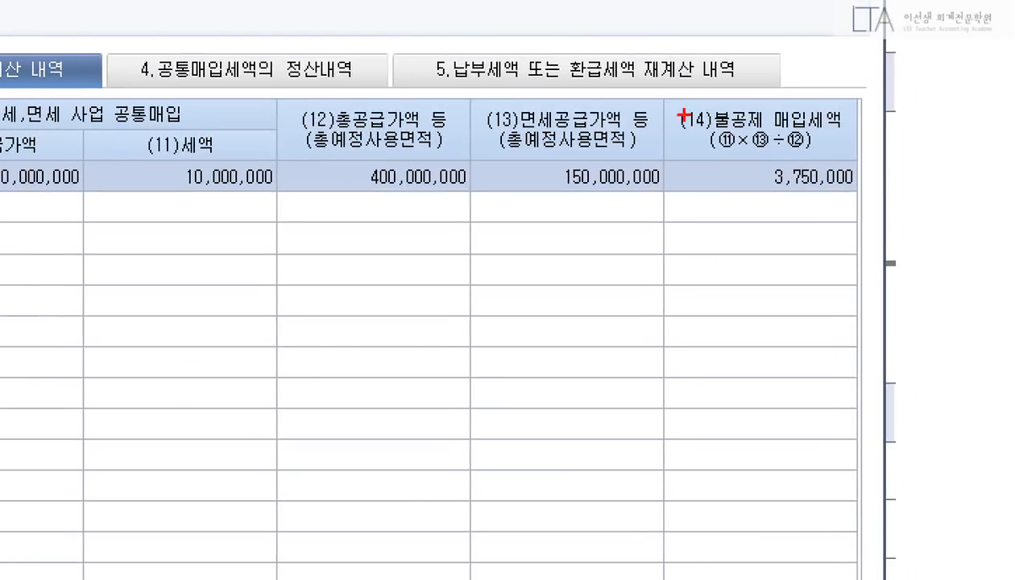
pyautogui.moveTo(775, 173)
pyautogui.mouseDown()
pyautogui.moveTo(893, 243)
pyautogui.moveTo(915, 245)
pyautogui.mouseUp()
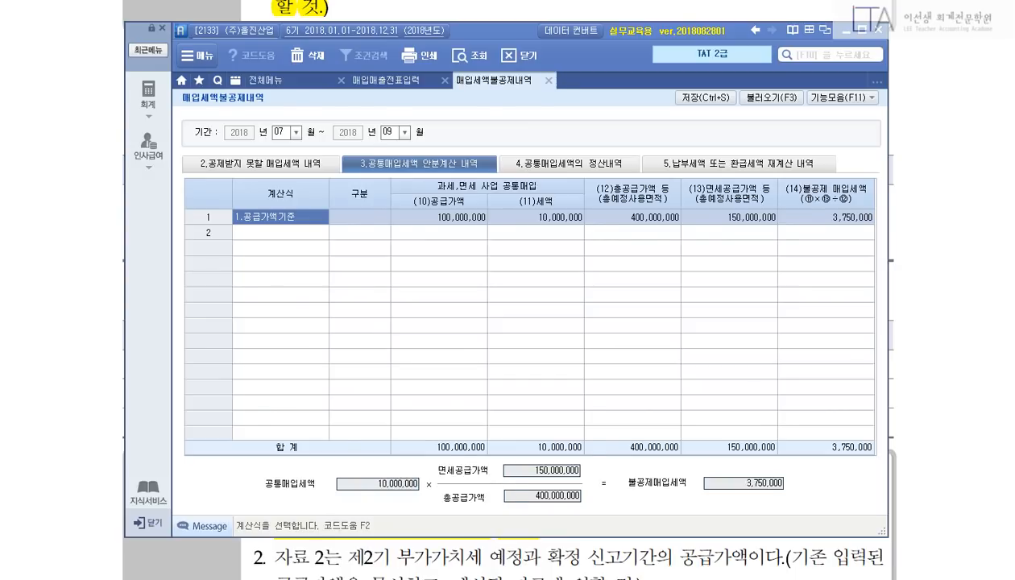
# Return to the problem sheet and highlight the 과세분 and 면세분 labels, their 7.1.~12.31. totals and the overall total in 자료 2.
pyautogui.click(845, 30)
pyautogui.scroll(-2, 507, 322)
pyautogui.scroll(-2, 507, 322)
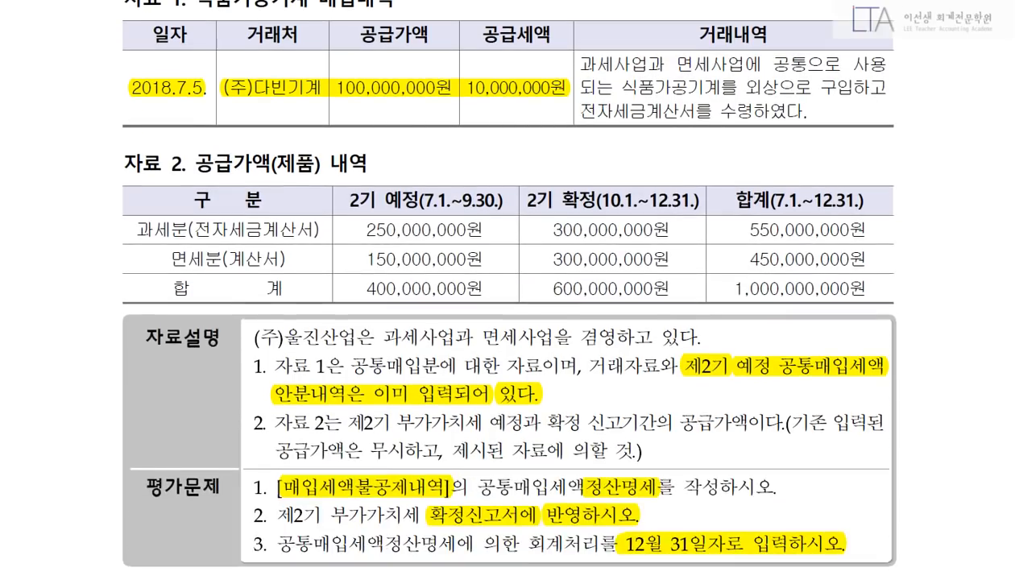
pyautogui.moveTo(134, 230); pyautogui.dragTo(319, 229)
pyautogui.moveTo(741, 229); pyautogui.dragTo(866, 229)
pyautogui.moveTo(735, 200); pyautogui.dragTo(864, 200)
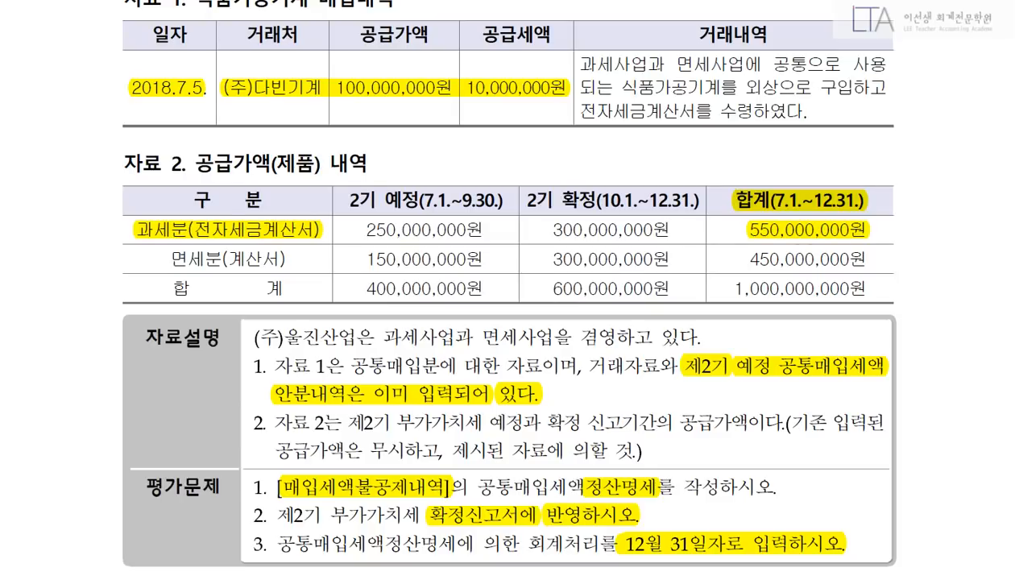
pyautogui.moveTo(166, 255); pyautogui.dragTo(283, 255)
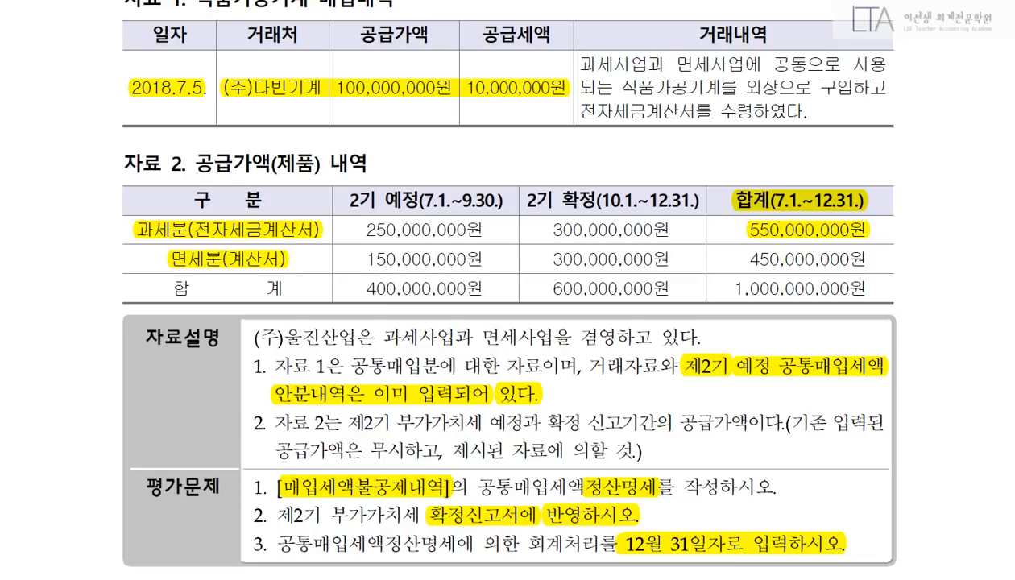
pyautogui.moveTo(747, 258); pyautogui.dragTo(868, 259)
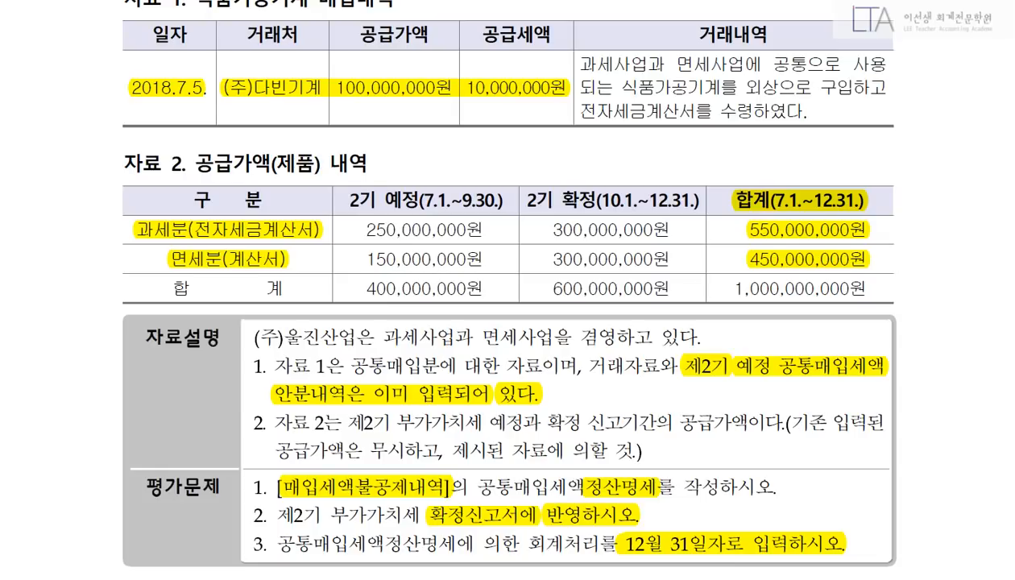
pyautogui.moveTo(731, 288); pyautogui.dragTo(867, 287)
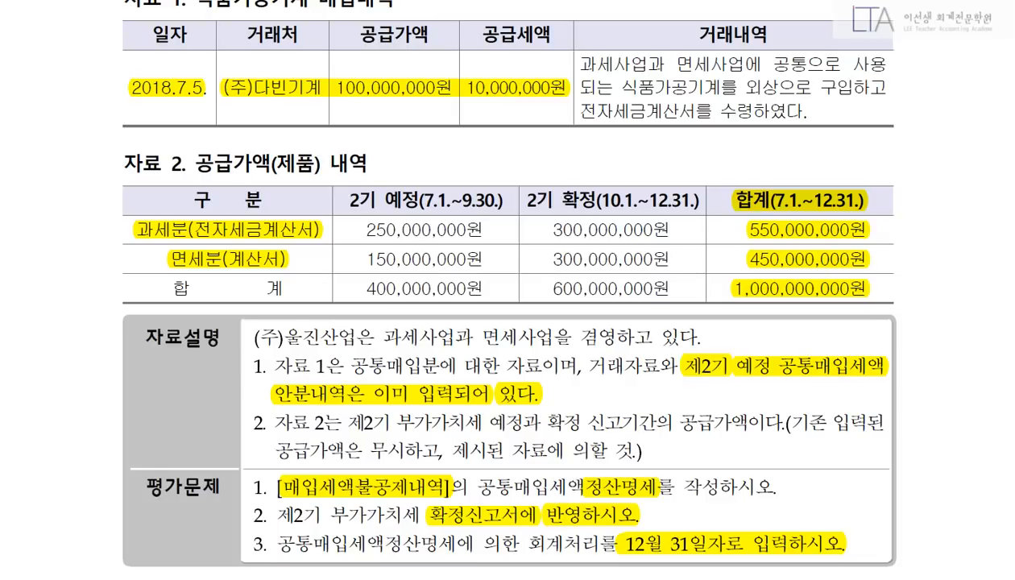
pyautogui.click(799, 288)
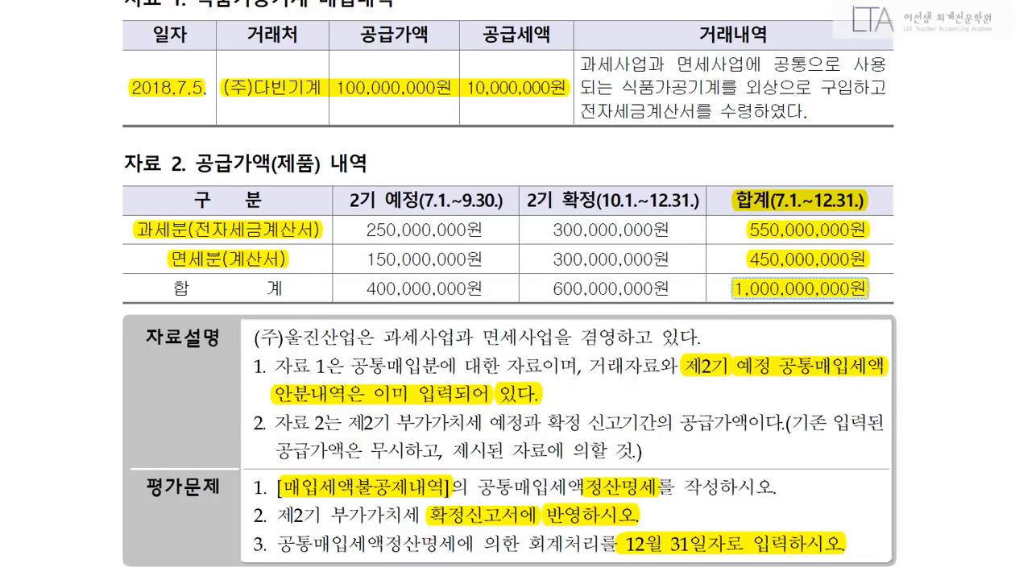
# Close 매입매출전표입력, set the 매입세액불공제내역 period to October–December 2018, and open 4.공통매입세액의 정산내역.
pyautogui.hotkey('alt', 'Tab')
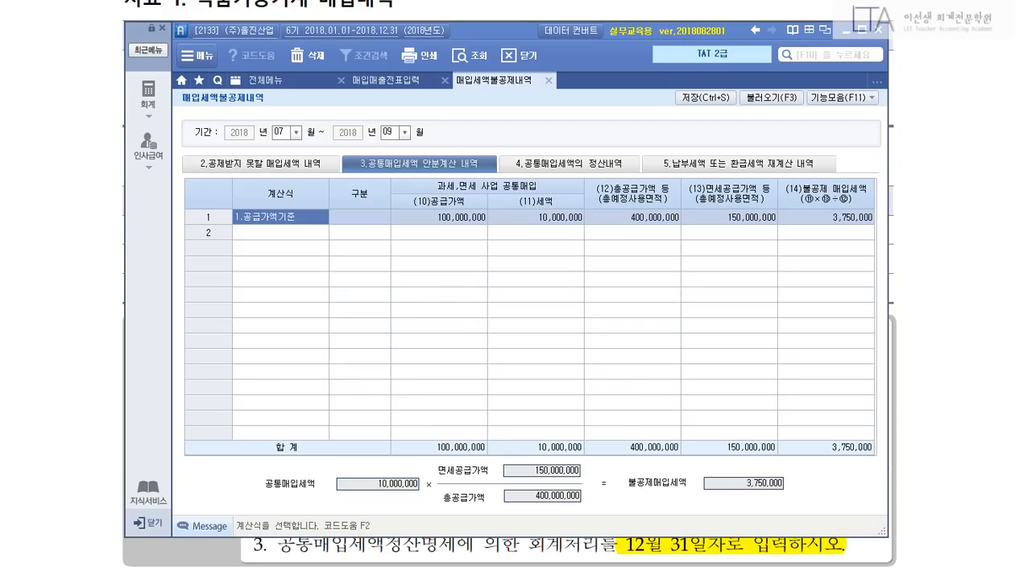
pyautogui.click(445, 80)
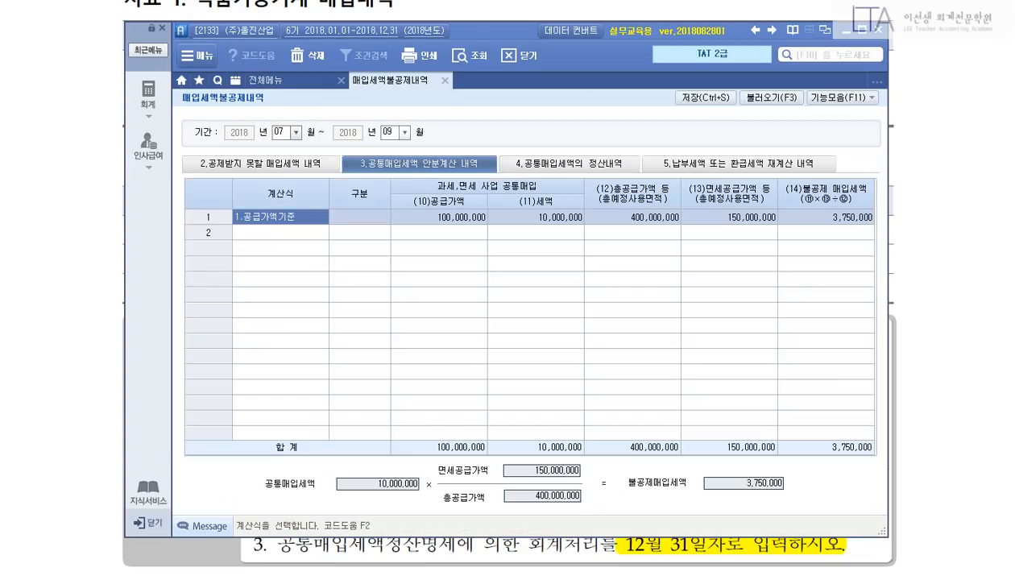
pyautogui.write('10')
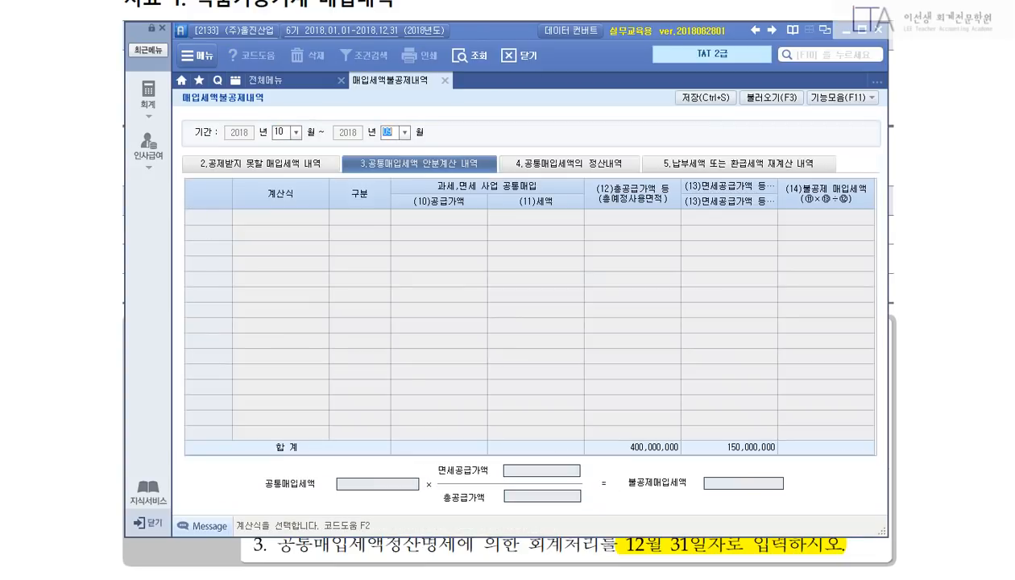
pyautogui.write('12')
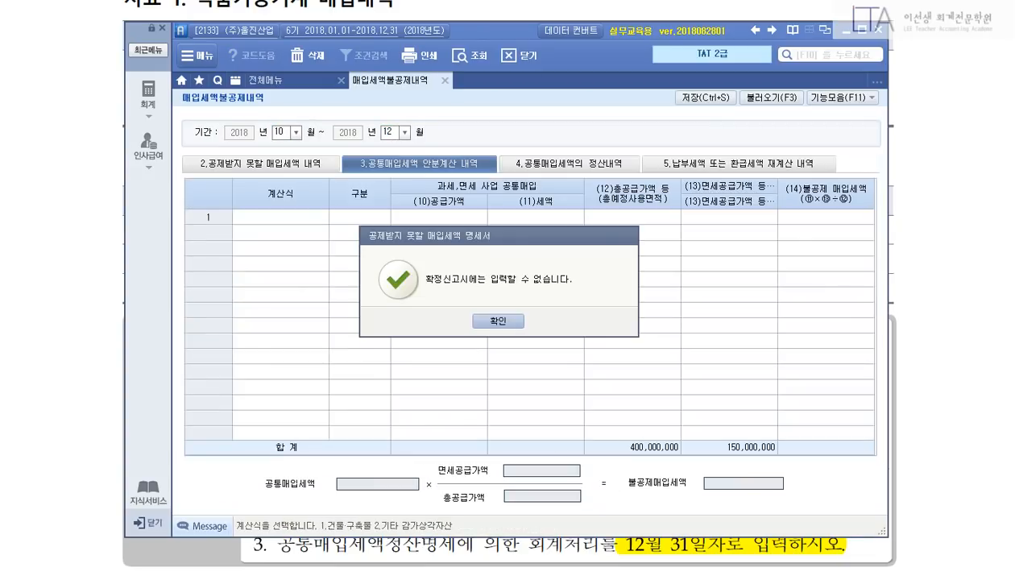
pyautogui.press('Return')
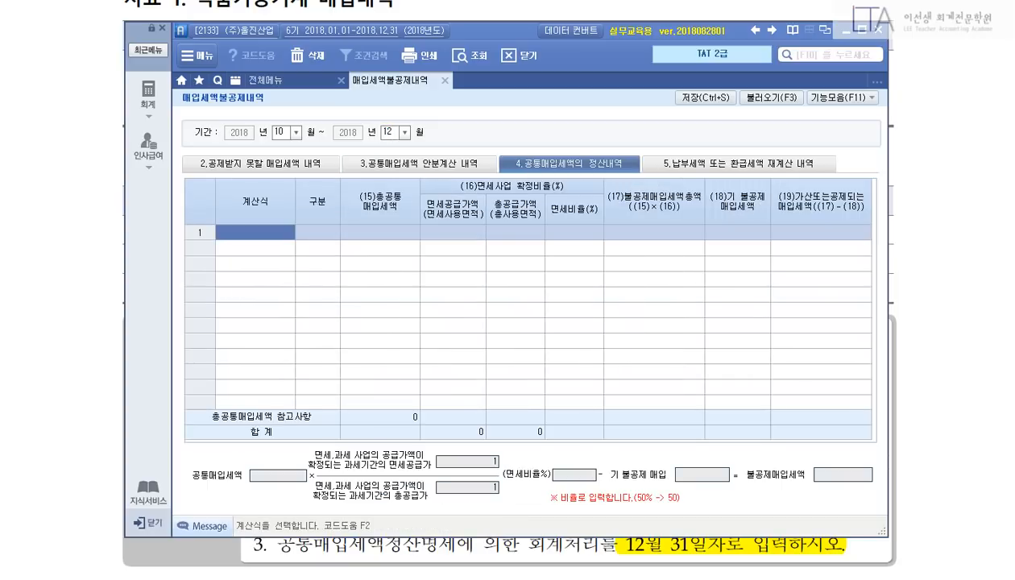
# Try filling the first 정산내역 row with formula 1.면세공급가액기준, and reload the October–December period.
pyautogui.press('F2')
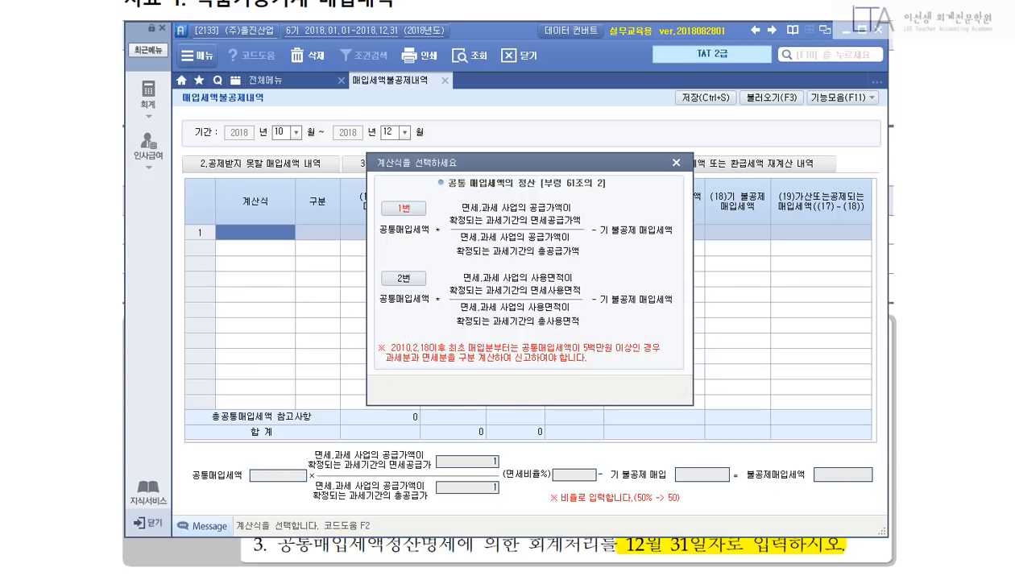
pyautogui.click(404, 208)
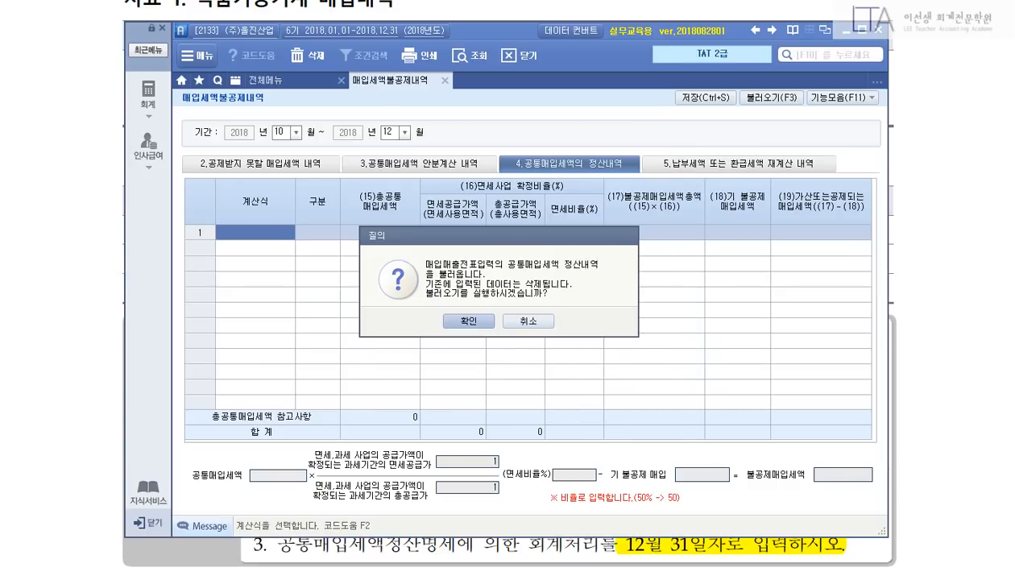
pyautogui.press('Return')
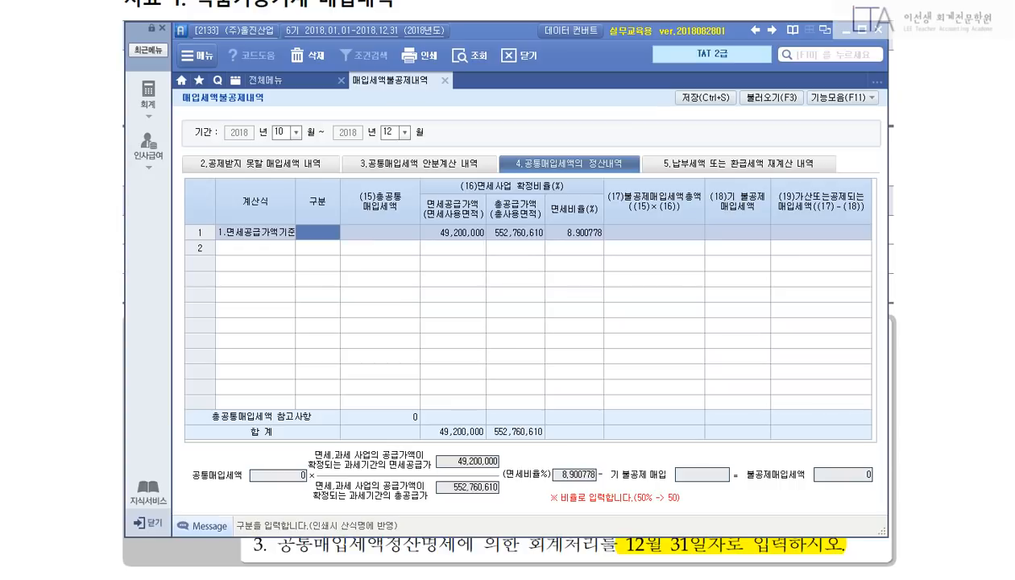
pyautogui.click(404, 133)
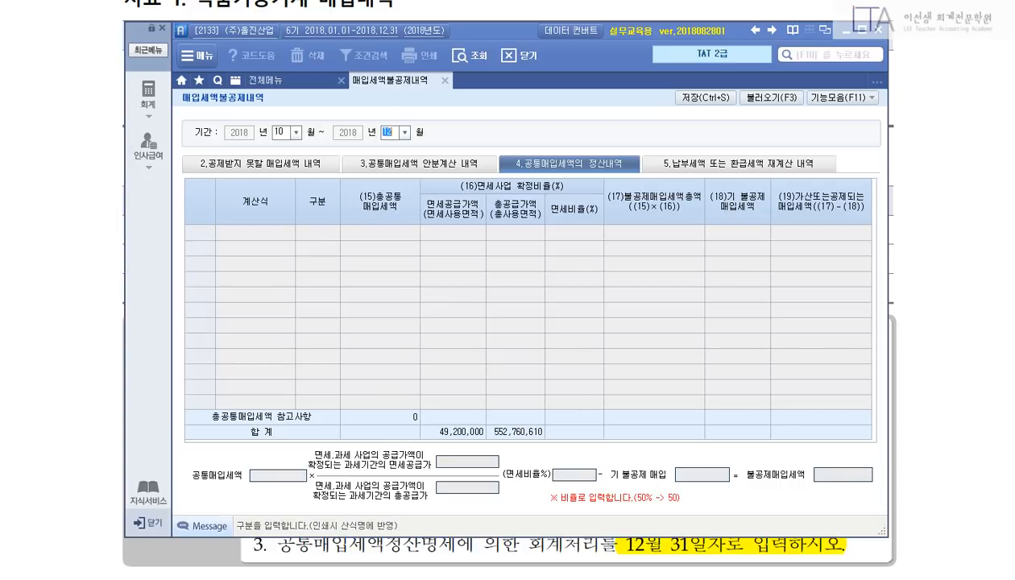
pyautogui.press('Return')
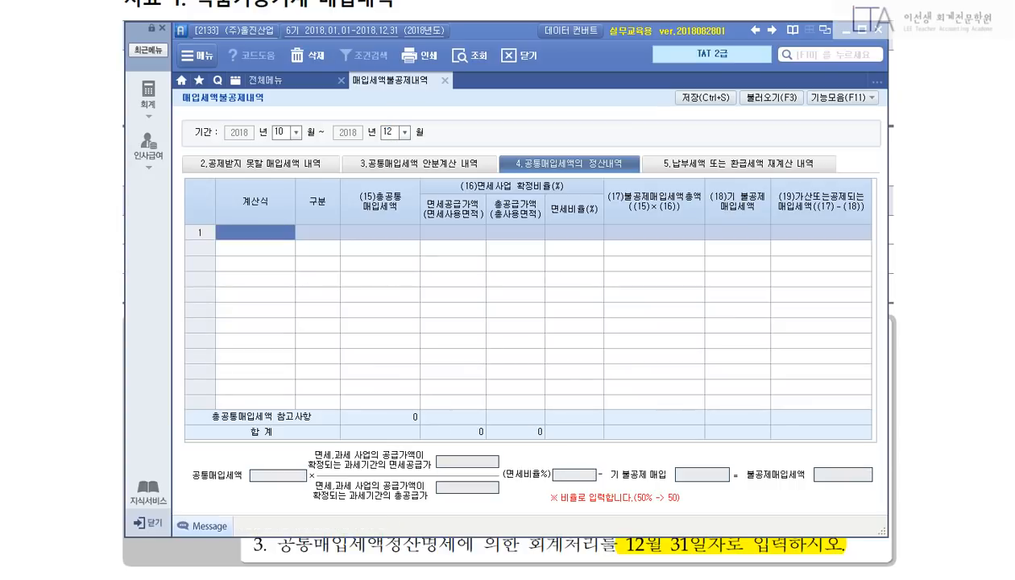
# Skip reloading the voucher data and fill the first 정산내역 row with formula 1.면세공급가액기준 and 총공통매입세액 10,000,000.
pyautogui.press('F3')
pyautogui.click(400, 206)
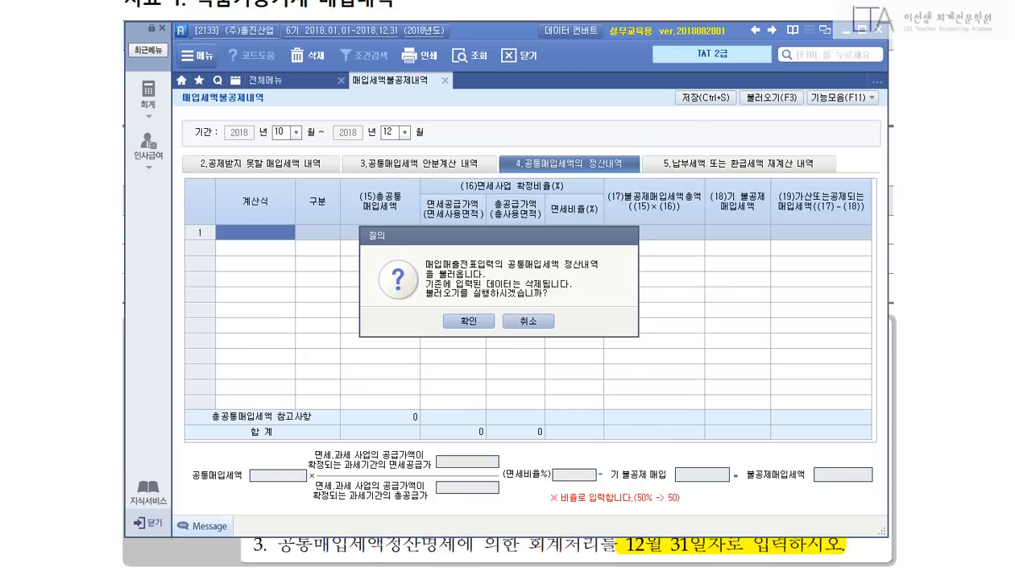
pyautogui.click(528, 321)
pyautogui.press('F3')
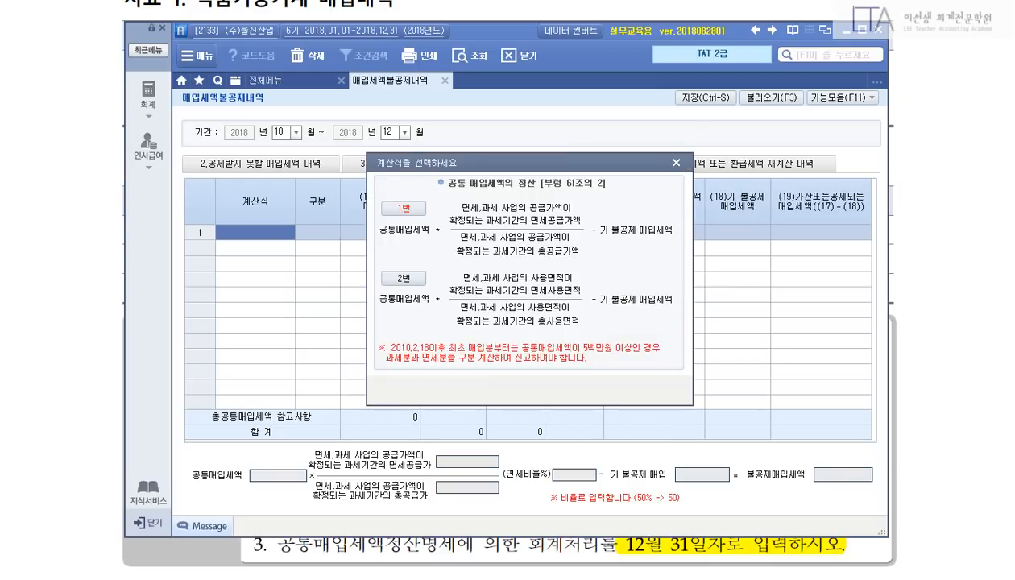
pyautogui.click(405, 206)
pyautogui.click(528, 321)
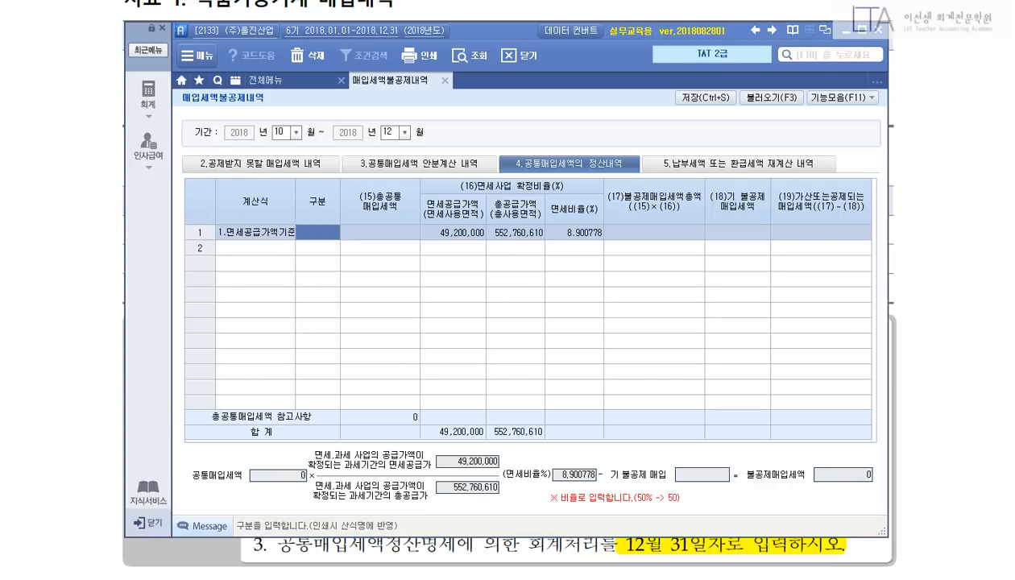
pyautogui.press('Return')
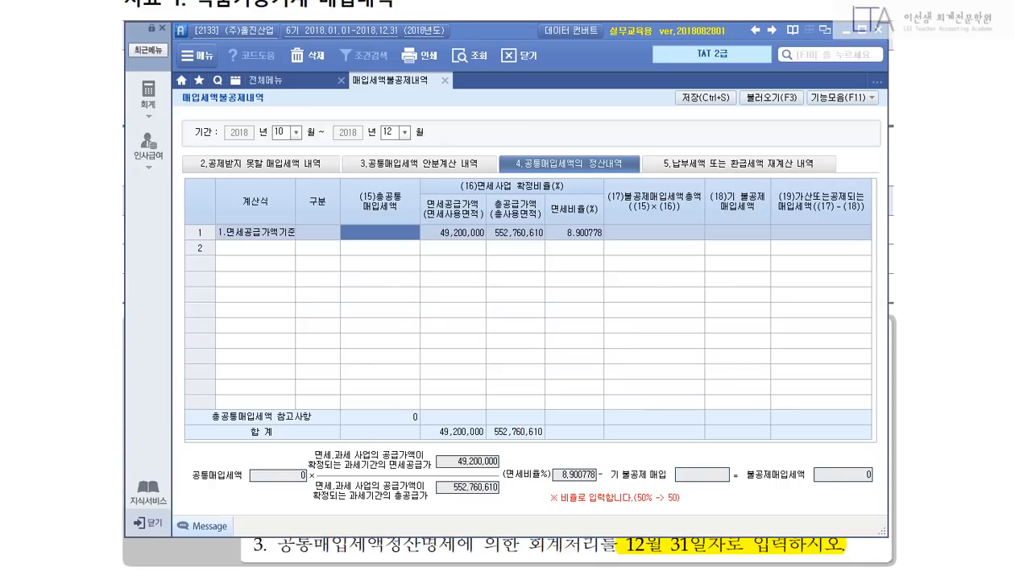
pyautogui.write('10000000')
pyautogui.press('Return')
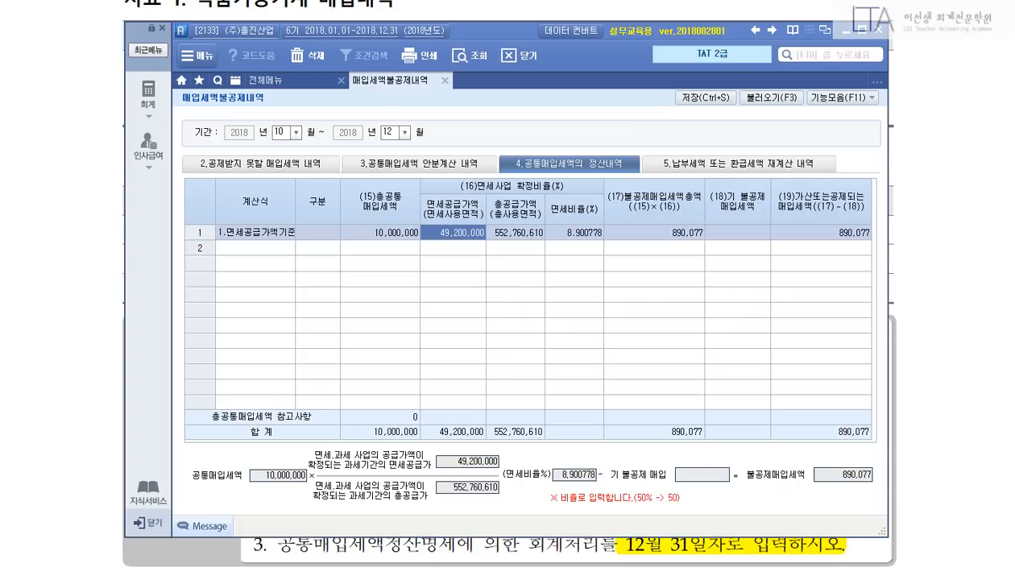
# Set the row's 면세공급가액 to 450,000,000, 총공급가액 to 1,000,000,000 and 기 불공제매입세액 to 3,750,000.
pyautogui.write('450000000')
pyautogui.press('Return')
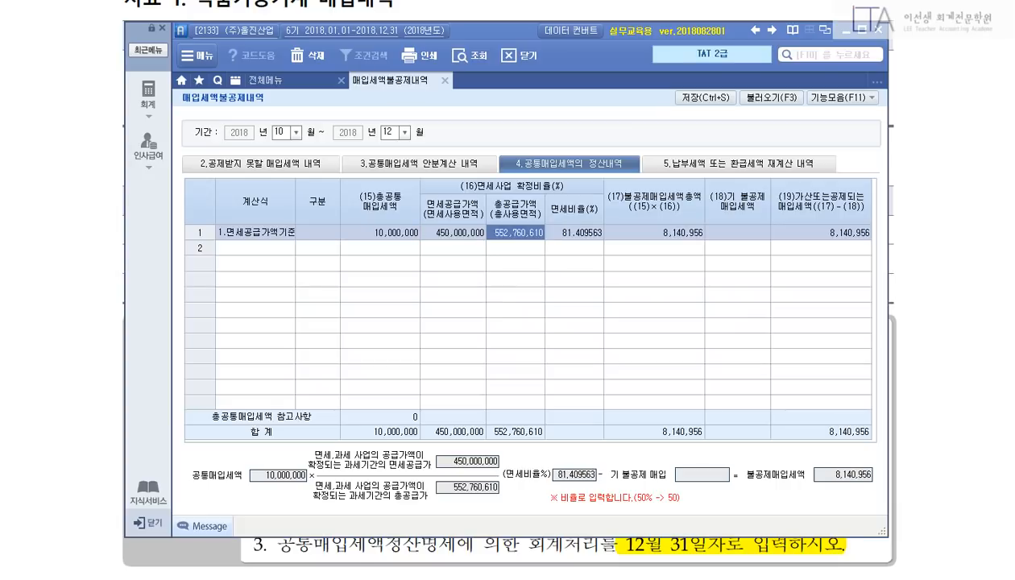
pyautogui.write('1000000000')
pyautogui.press('Return')
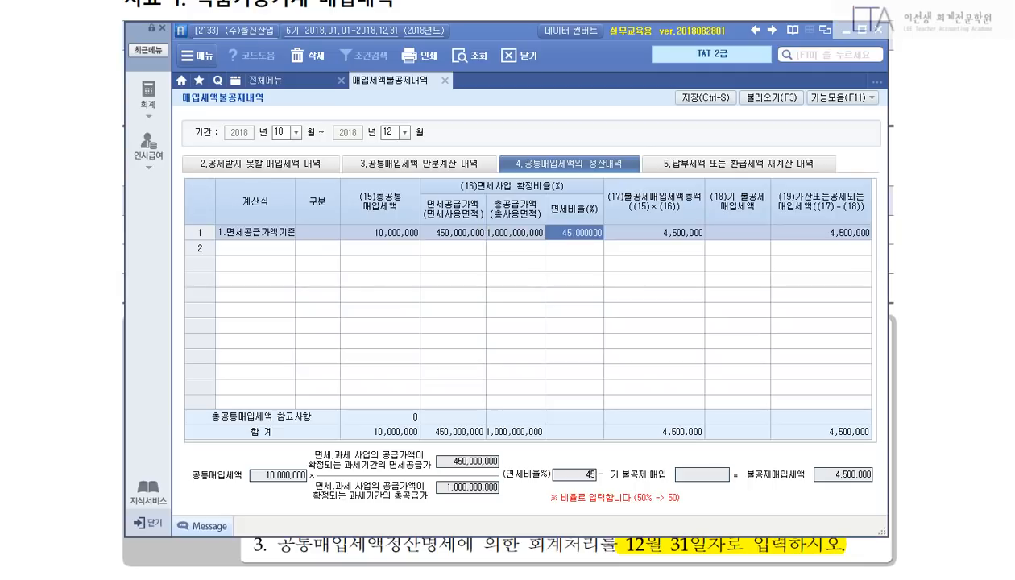
pyautogui.press('Return')
pyautogui.press('Return')
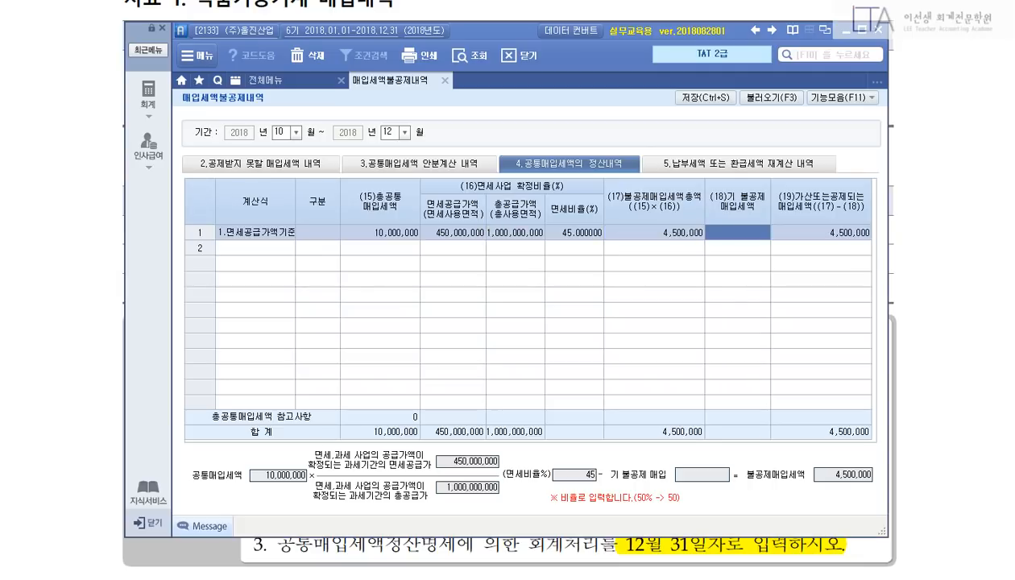
pyautogui.write('3750000')
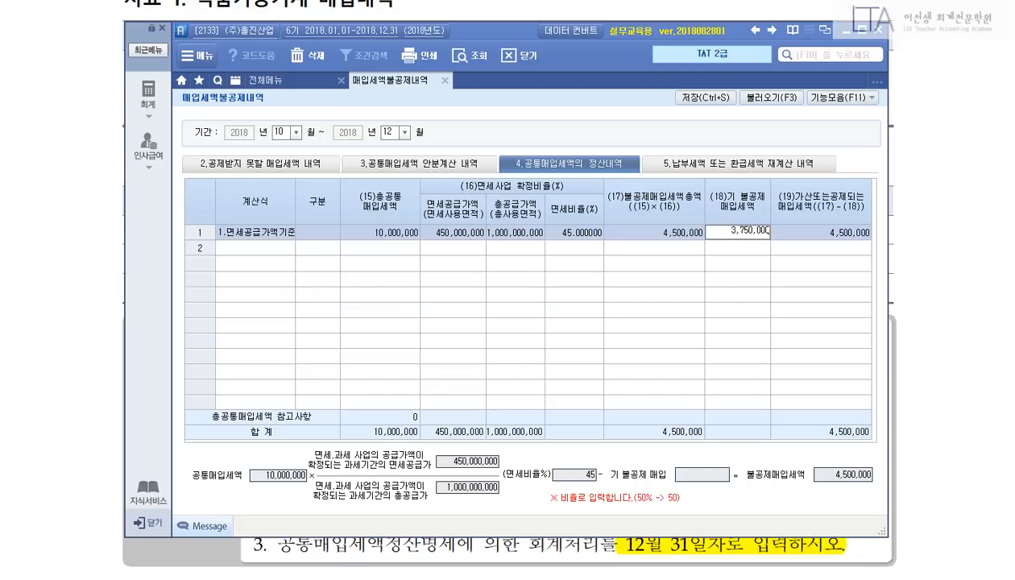
pyautogui.press('Return')
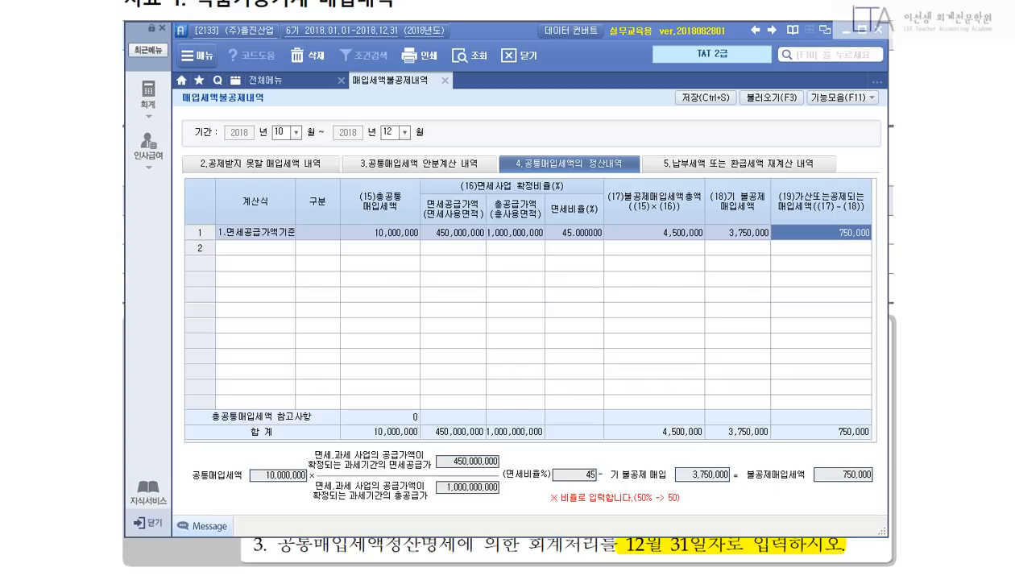
# Save the 공통매입세액 정산내역 and open 부가가치세신고서.
pyautogui.hotkey('ctrl', 's')
pyautogui.press('Return')
pyautogui.press('F11')
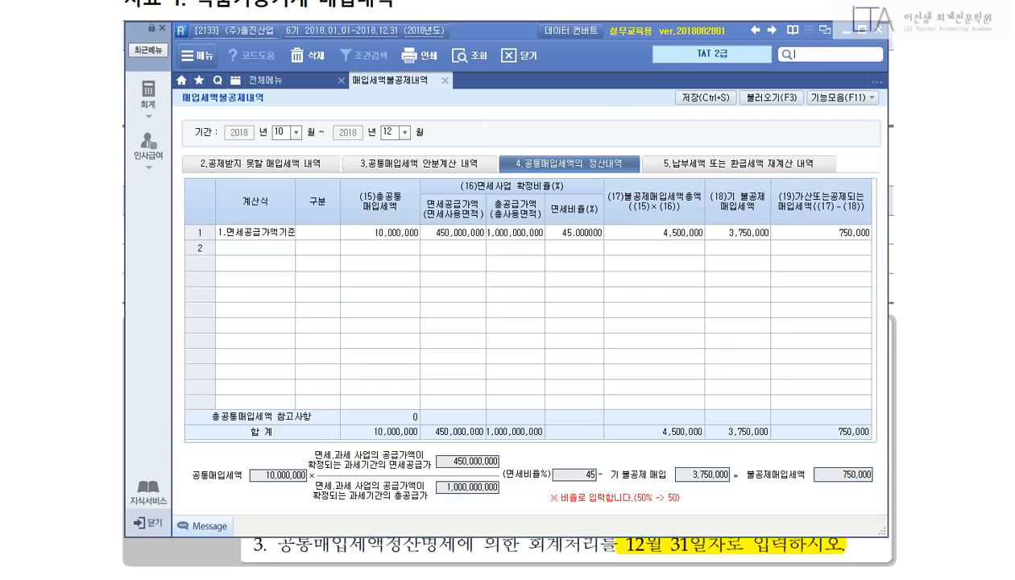
pyautogui.write('부가가치세납부서')
pyautogui.press('Down')
pyautogui.press('Return')
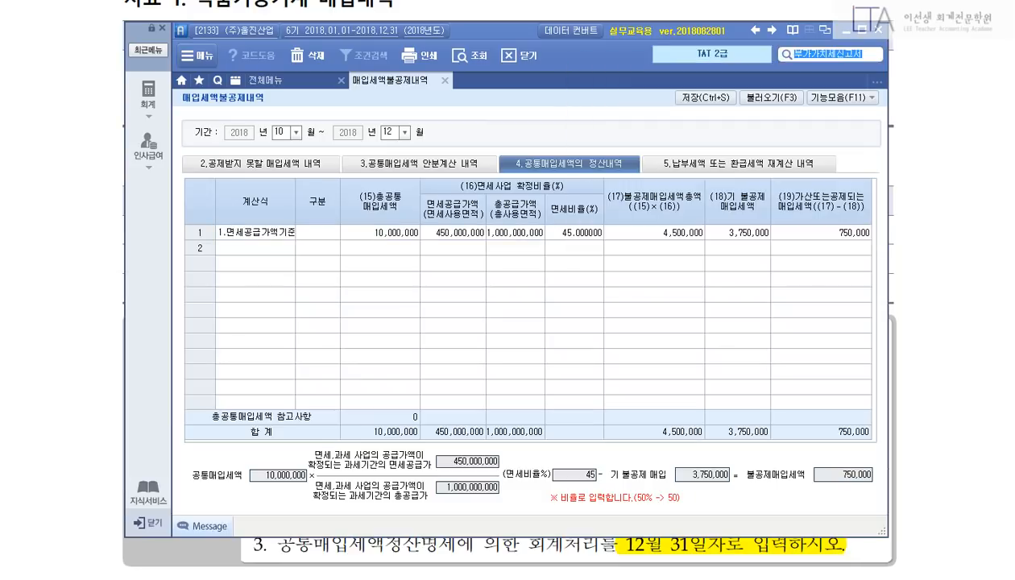
# Load the VAT return for October 1 to December 31, 2018 as 정기신고.
pyautogui.write('0701')
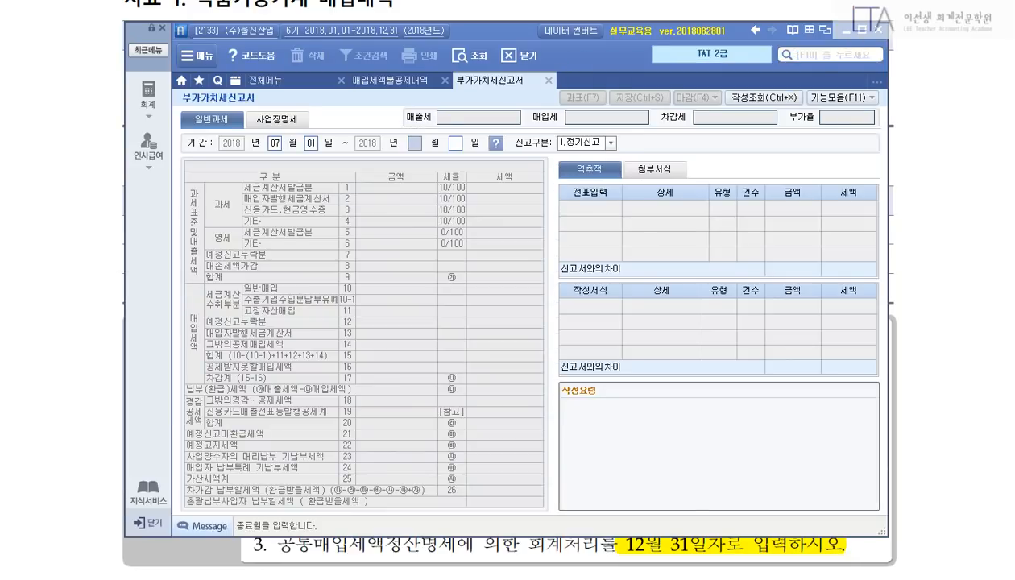
pyautogui.press('Left')
pyautogui.press('Left')
pyautogui.write('10')
pyautogui.press('Return')
pyautogui.write('12')
pyautogui.press('Return')
pyautogui.press('Return')
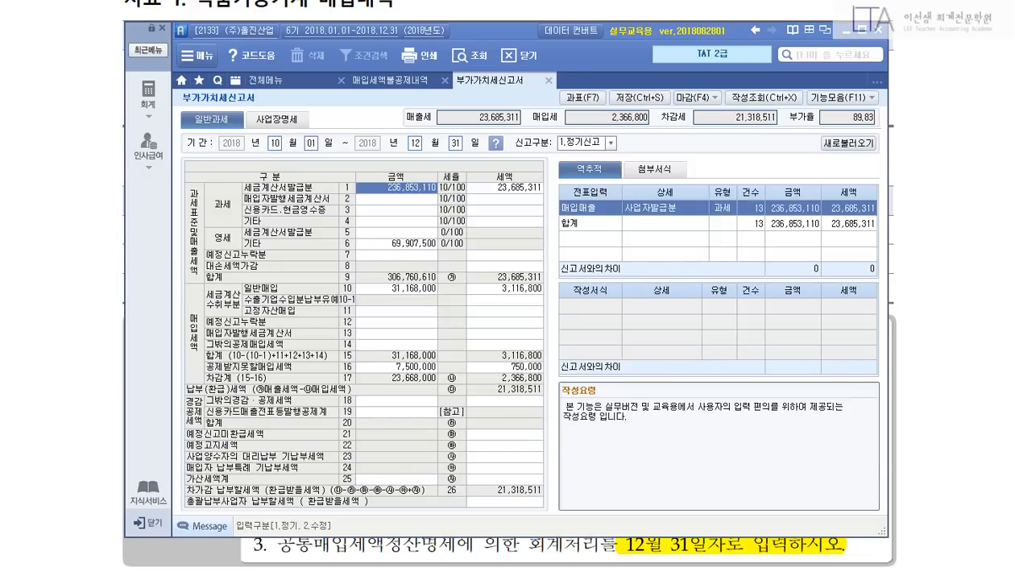
# Examine the 공제받지못할매입세액명세 breakdown behind line 16 of the return, particularly the 공통매입세액면세사업 amount, and close it.
pyautogui.doubleClick(396, 366)
pyautogui.hotkey('ctrl', '1')
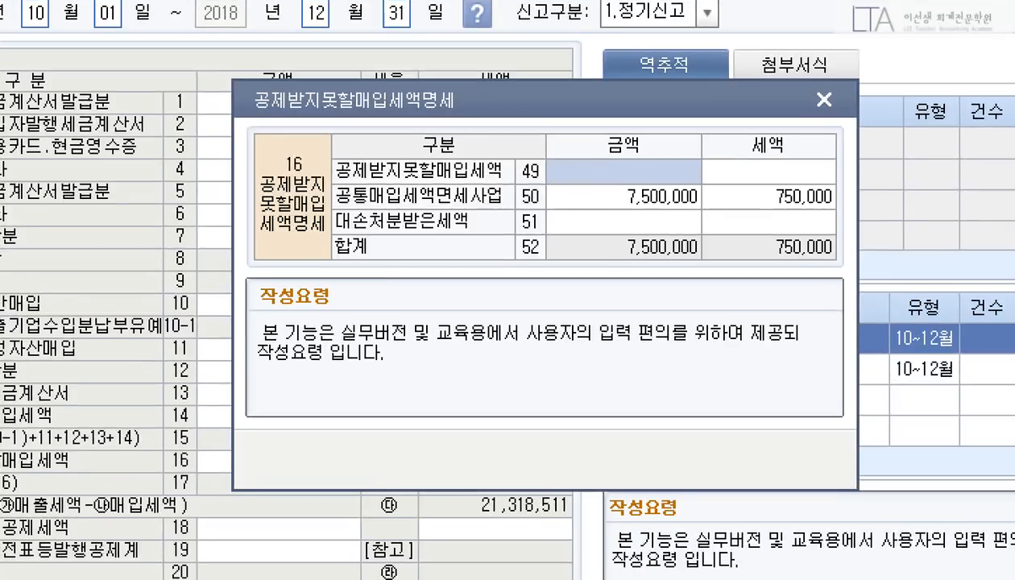
pyautogui.click(417, 221)
pyautogui.moveTo(306, 184)
pyautogui.mouseDown()
pyautogui.moveTo(869, 221)
pyautogui.moveTo(846, 157)
pyautogui.moveTo(868, 229)
pyautogui.mouseUp()
pyautogui.press('Escape')
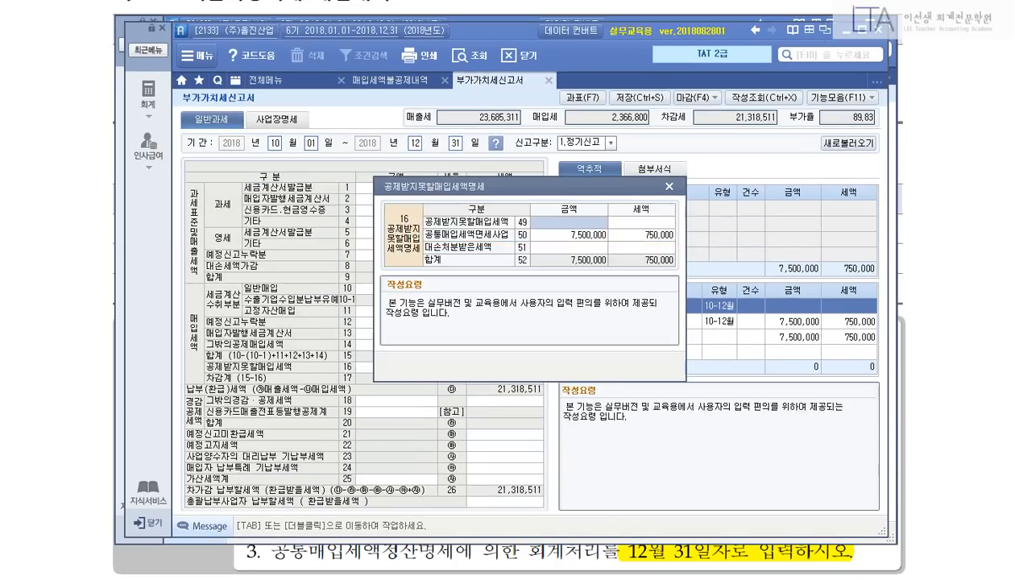
pyautogui.click(660, 183)
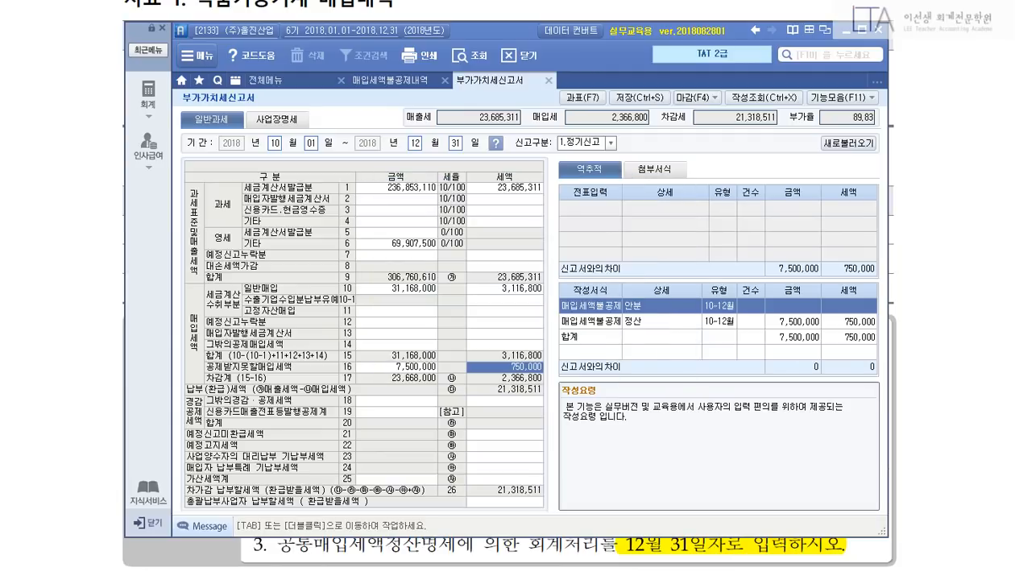
# Look up the July 5 식품가공기계 purchase in 매입매출전표입력 and mark its 부가세대급금 line.
pyautogui.click(266, 80)
pyautogui.click(412, 157)
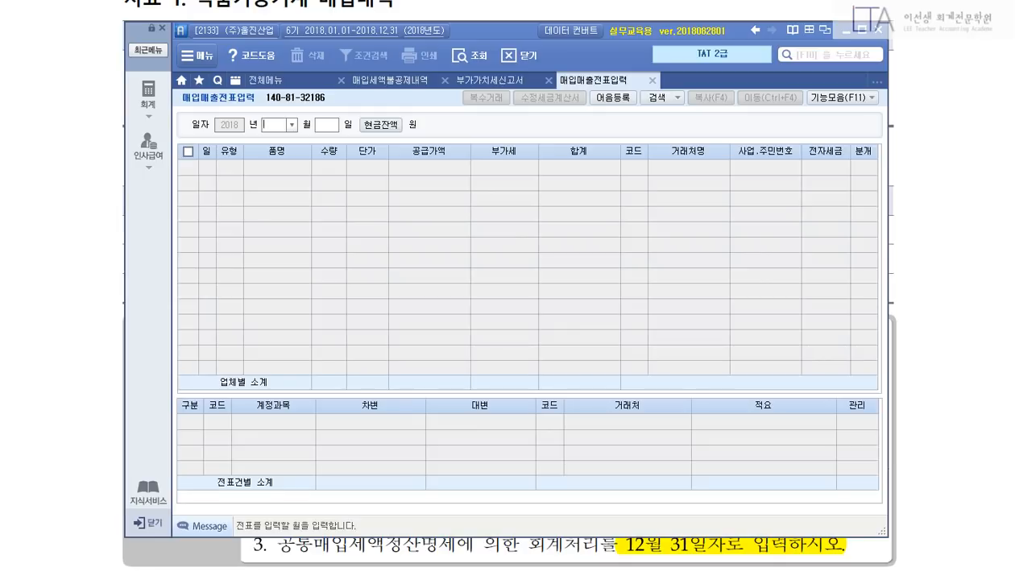
pyautogui.write('0705')
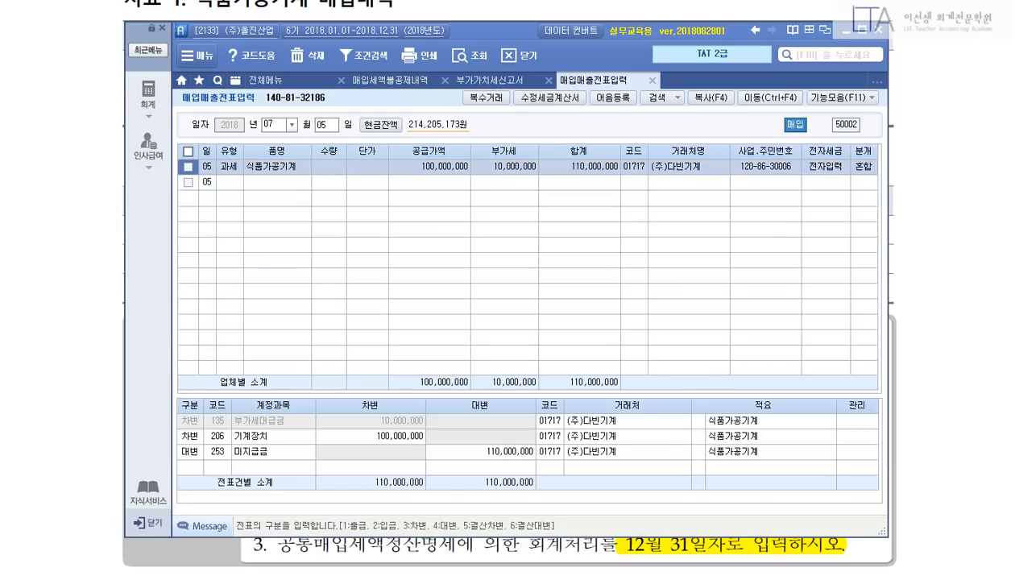
pyautogui.hotkey('ctrl', '1')
pyautogui.click(259, 495)
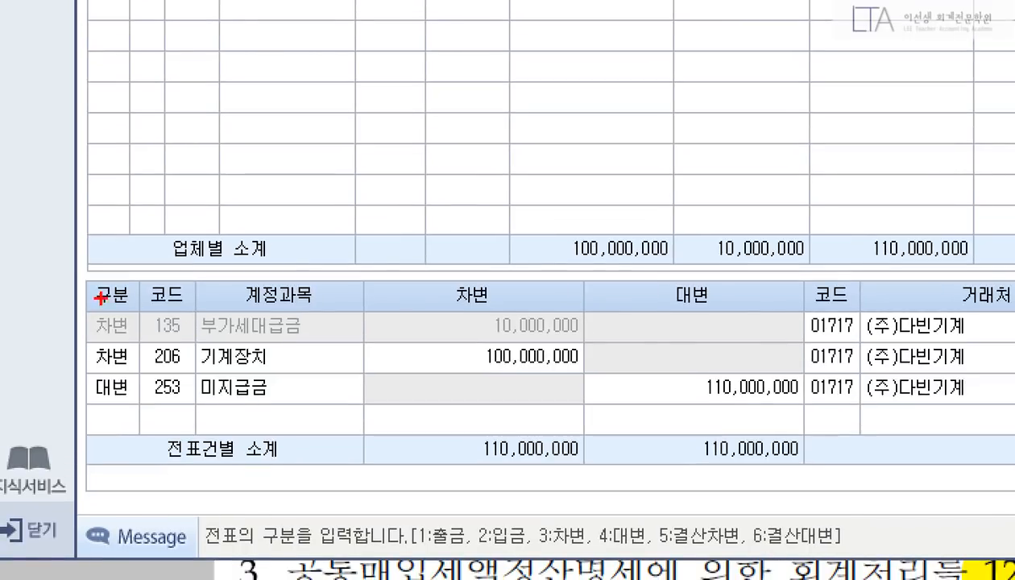
pyautogui.moveTo(82, 292); pyautogui.dragTo(596, 345)
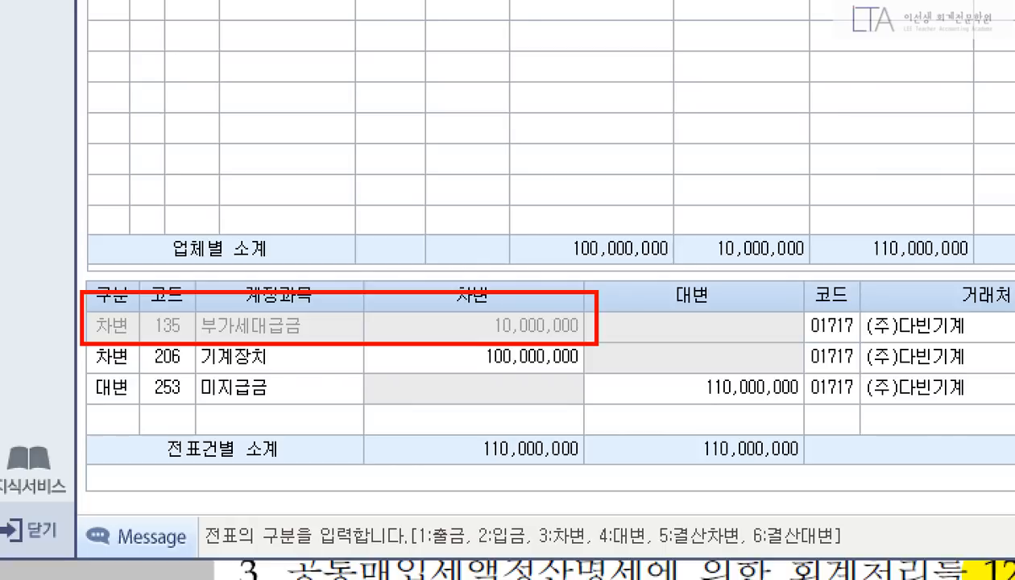
pyautogui.press('Escape')
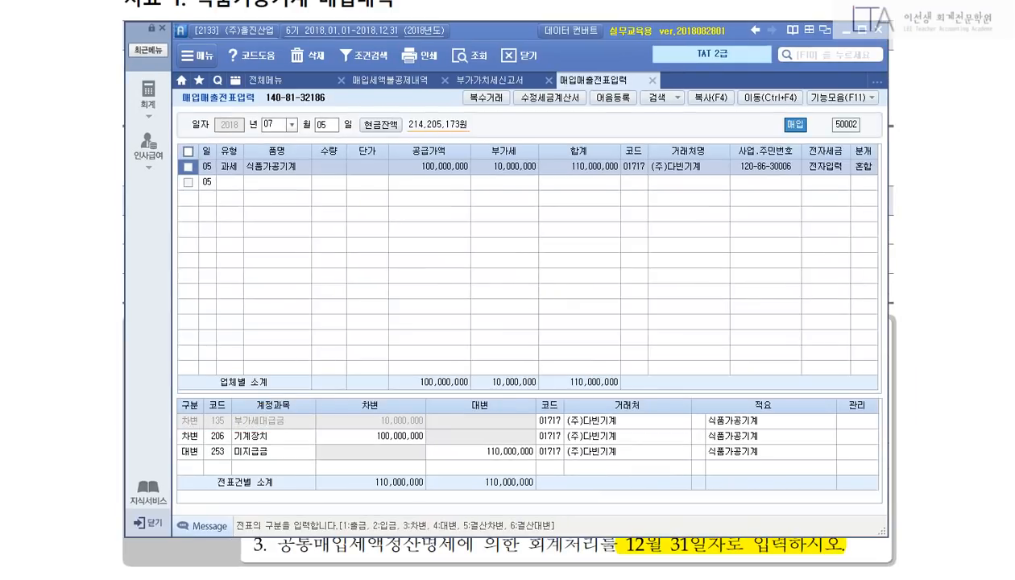
pyautogui.click(270, 81)
pyautogui.click(392, 145)
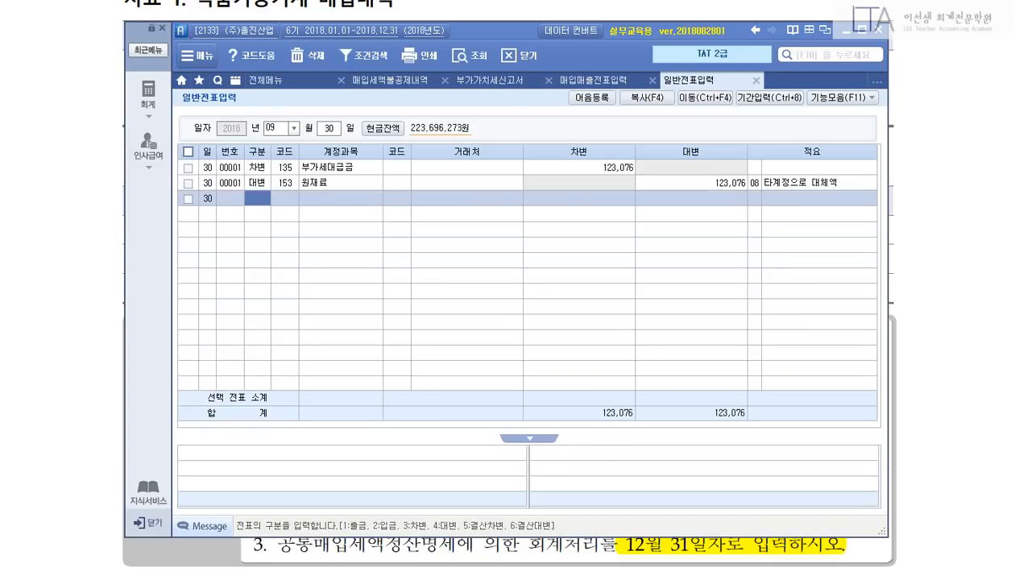
pyautogui.click(755, 81)
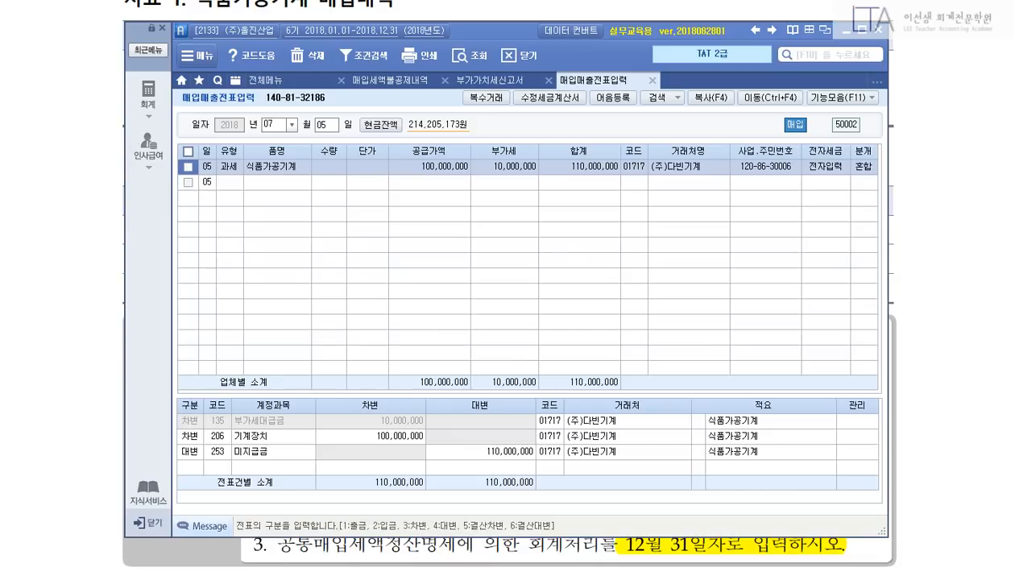
# Return to 매입세액불공제내역, circle 기 불공제매입세액, and handwrite its circled 9/30 entry 기계 3,750,000 / VAT대급금 3,750,000.
pyautogui.click(391, 80)
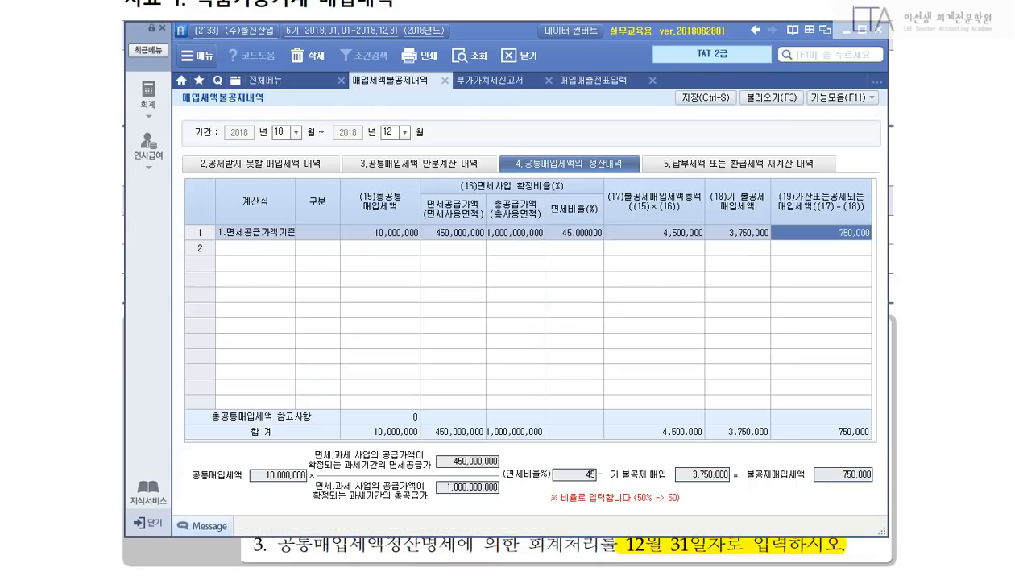
pyautogui.click(738, 233)
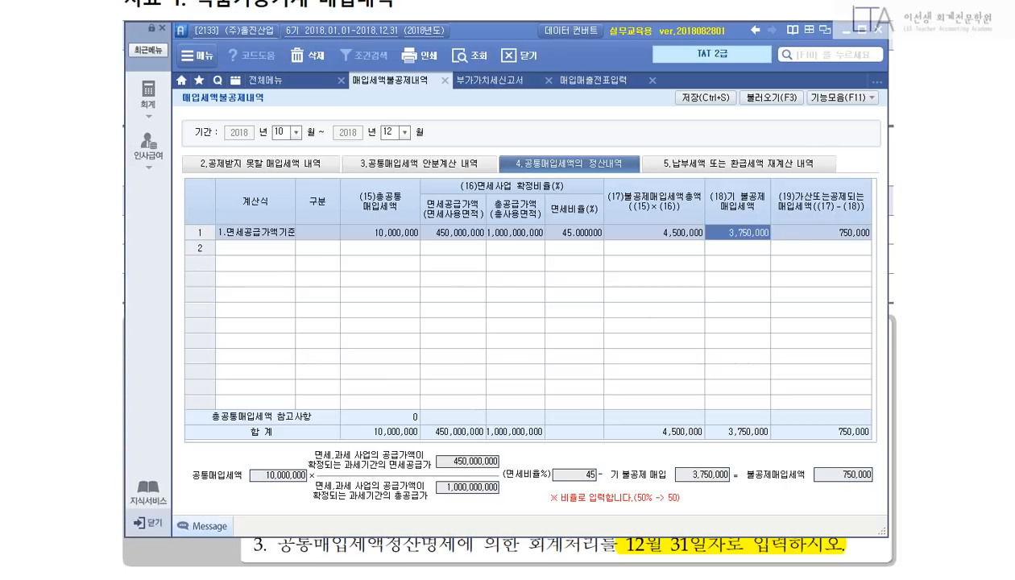
pyautogui.moveTo(763, 216)
pyautogui.mouseDown()
pyautogui.moveTo(760, 241)
pyautogui.moveTo(770, 232)
pyautogui.mouseUp()
pyautogui.moveTo(697, 261)
pyautogui.mouseDown()
pyautogui.moveTo(698, 288)
pyautogui.moveTo(727, 283)
pyautogui.mouseUp()
pyautogui.moveTo(516, 322); pyautogui.dragTo(531, 340)
pyautogui.moveTo(532, 326); pyautogui.dragTo(550, 342)
pyautogui.moveTo(557, 320)
pyautogui.mouseDown()
pyautogui.moveTo(559, 346)
pyautogui.moveTo(582, 330)
pyautogui.moveTo(580, 341)
pyautogui.mouseUp()
pyautogui.moveTo(593, 332); pyautogui.dragTo(610, 338)
pyautogui.moveTo(621, 320); pyautogui.dragTo(616, 336)
pyautogui.moveTo(625, 325); pyautogui.dragTo(637, 333)
pyautogui.moveTo(641, 332)
pyautogui.mouseDown()
pyautogui.moveTo(666, 326)
pyautogui.moveTo(686, 357)
pyautogui.mouseUp()
pyautogui.moveTo(694, 320); pyautogui.dragTo(718, 325)
pyautogui.moveTo(713, 314)
pyautogui.mouseDown()
pyautogui.moveTo(727, 314)
pyautogui.moveTo(724, 332)
pyautogui.mouseUp()
pyautogui.moveTo(734, 316); pyautogui.dragTo(746, 325)
pyautogui.moveTo(747, 311)
pyautogui.mouseDown()
pyautogui.moveTo(748, 333)
pyautogui.moveTo(762, 320)
pyautogui.mouseUp()
pyautogui.moveTo(750, 323); pyautogui.dragTo(765, 328)
pyautogui.moveTo(765, 309); pyautogui.dragTo(779, 324)
pyautogui.moveTo(773, 326); pyautogui.dragTo(797, 331)
pyautogui.moveTo(812, 323); pyautogui.dragTo(831, 327)
pyautogui.moveTo(847, 313); pyautogui.dragTo(857, 324)
pyautogui.moveTo(863, 313); pyautogui.dragTo(891, 315)
pyautogui.moveTo(892, 320); pyautogui.dragTo(905, 317)
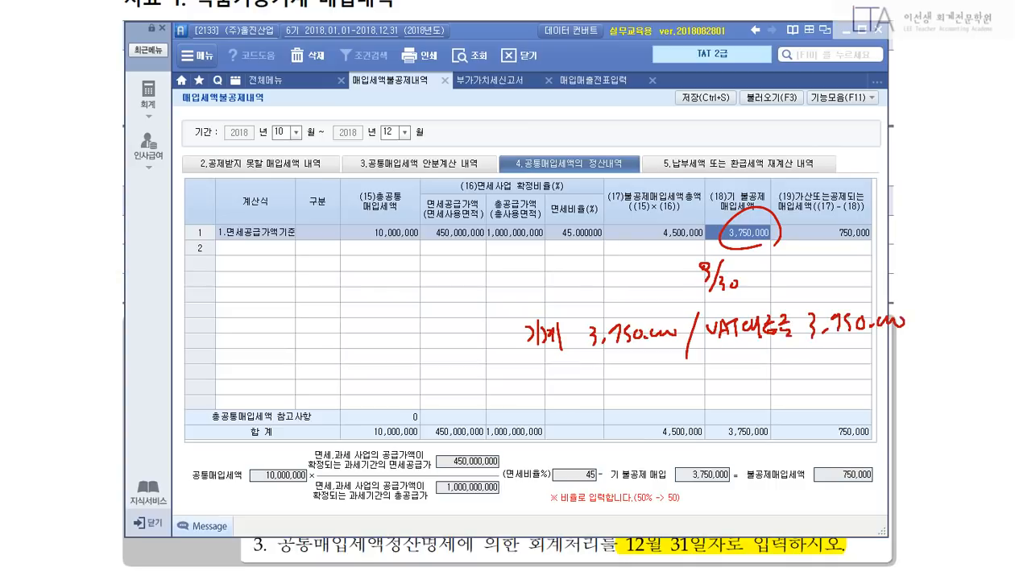
pyautogui.moveTo(707, 253); pyautogui.dragTo(739, 278)
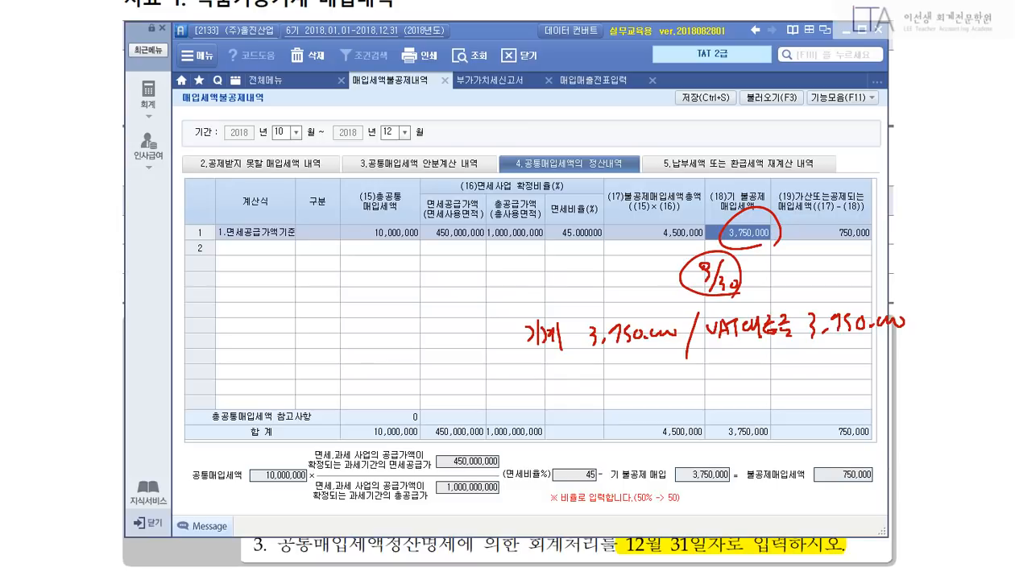
# Circle 불공제매입세액총액, draw a bracket beside the handwritten entry, and note the 4,500,000 total next to it.
pyautogui.moveTo(686, 239); pyautogui.dragTo(699, 216)
pyautogui.moveTo(508, 317); pyautogui.dragTo(501, 433)
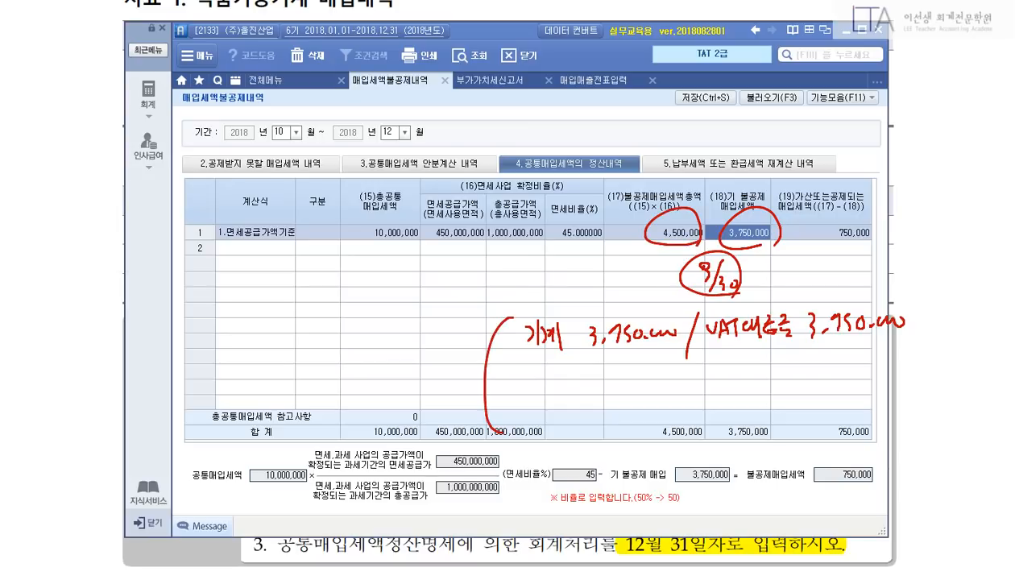
pyautogui.moveTo(349, 307)
pyautogui.mouseDown()
pyautogui.moveTo(364, 331)
pyautogui.moveTo(351, 354)
pyautogui.mouseUp()
pyautogui.moveTo(374, 316); pyautogui.dragTo(370, 345)
pyautogui.moveTo(393, 325)
pyautogui.mouseDown()
pyautogui.moveTo(389, 335)
pyautogui.moveTo(449, 329)
pyautogui.mouseUp()
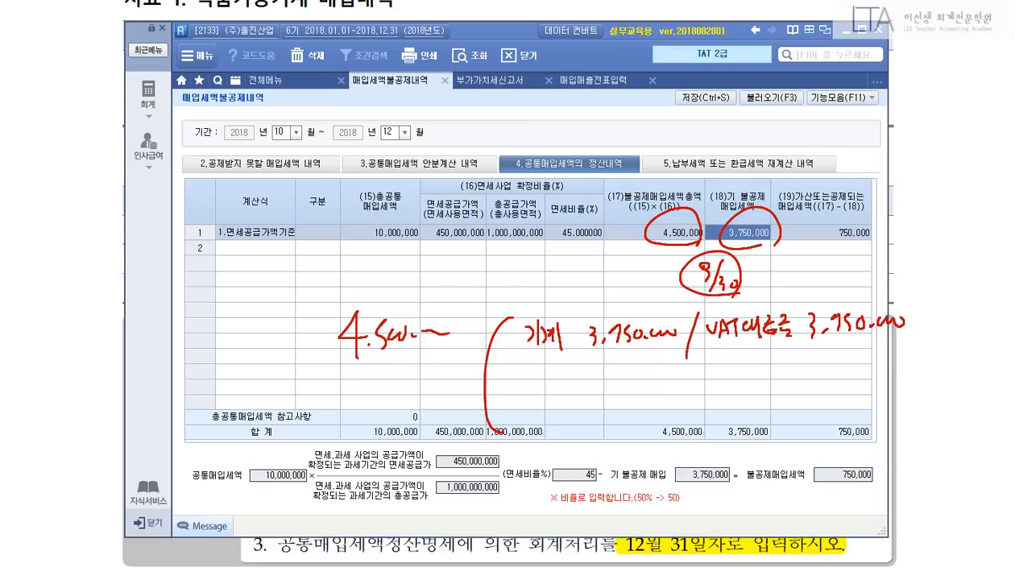
# Label the bracket's two parts with circled dates as 9/30 예정 and 12/31 확정.
pyautogui.moveTo(496, 282)
pyautogui.mouseDown()
pyautogui.moveTo(494, 301)
pyautogui.moveTo(507, 312)
pyautogui.mouseUp()
pyautogui.moveTo(515, 295)
pyautogui.mouseDown()
pyautogui.moveTo(522, 305)
pyautogui.moveTo(493, 317)
pyautogui.mouseUp()
pyautogui.moveTo(546, 285)
pyautogui.mouseDown()
pyautogui.moveTo(542, 297)
pyautogui.moveTo(572, 291)
pyautogui.moveTo(580, 305)
pyautogui.mouseUp()
pyautogui.moveTo(491, 391)
pyautogui.mouseDown()
pyautogui.moveTo(491, 414)
pyautogui.moveTo(505, 407)
pyautogui.moveTo(498, 418)
pyautogui.mouseUp()
pyautogui.moveTo(511, 398); pyautogui.dragTo(523, 424)
pyautogui.moveTo(507, 378); pyautogui.dragTo(488, 425)
pyautogui.moveTo(547, 391); pyautogui.dragTo(554, 398)
pyautogui.moveTo(548, 401); pyautogui.dragTo(560, 411)
pyautogui.moveTo(564, 386)
pyautogui.mouseDown()
pyautogui.moveTo(569, 412)
pyautogui.moveTo(557, 400)
pyautogui.mouseUp()
pyautogui.moveTo(556, 417)
pyautogui.mouseDown()
pyautogui.moveTo(564, 422)
pyautogui.moveTo(583, 401)
pyautogui.mouseUp()
pyautogui.moveTo(571, 408)
pyautogui.mouseDown()
pyautogui.moveTo(585, 409)
pyautogui.moveTo(586, 423)
pyautogui.mouseUp()
# Circle the settlement amount, handwrite and circle the 12/31 entry 기계 750,000 / VAT대급금 750,000, and clear all annotations.
pyautogui.moveTo(536, 441); pyautogui.dragTo(546, 464)
pyautogui.moveTo(557, 433)
pyautogui.mouseDown()
pyautogui.moveTo(559, 474)
pyautogui.moveTo(575, 459)
pyautogui.mouseUp()
pyautogui.moveTo(575, 435); pyautogui.dragTo(589, 472)
pyautogui.moveTo(833, 246); pyautogui.dragTo(860, 278)
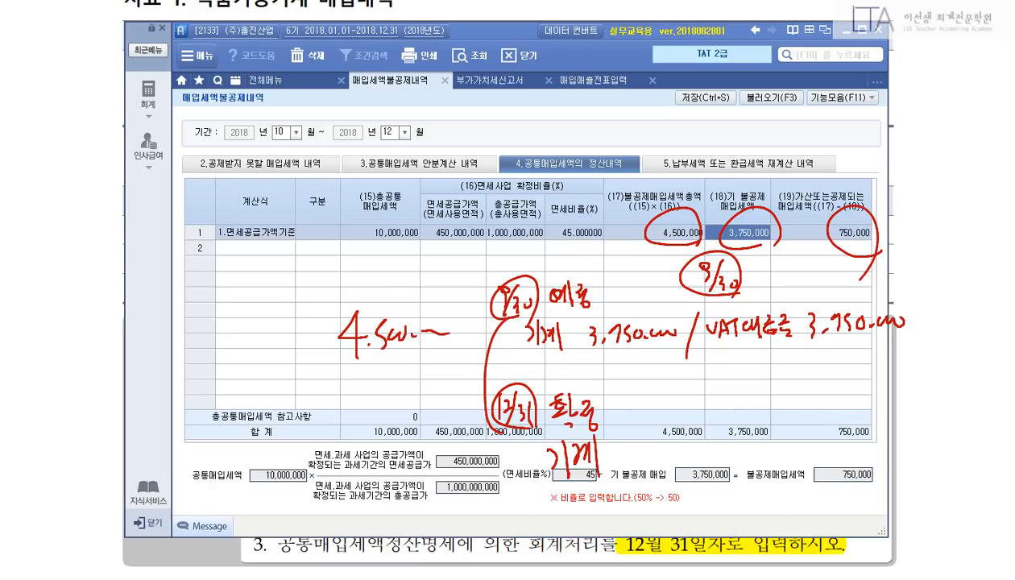
pyautogui.moveTo(612, 433); pyautogui.dragTo(634, 452)
pyautogui.moveTo(651, 436)
pyautogui.mouseDown()
pyautogui.moveTo(653, 451)
pyautogui.moveTo(699, 444)
pyautogui.mouseUp()
pyautogui.moveTo(714, 414); pyautogui.dragTo(694, 480)
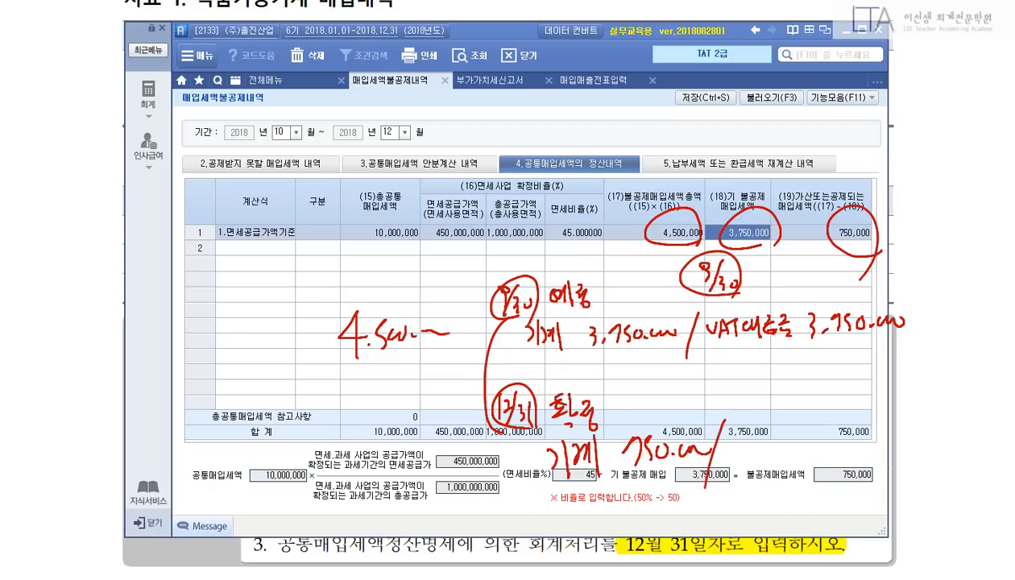
pyautogui.moveTo(727, 435)
pyautogui.mouseDown()
pyautogui.moveTo(753, 439)
pyautogui.moveTo(757, 453)
pyautogui.moveTo(796, 448)
pyautogui.moveTo(786, 449)
pyautogui.mouseUp()
pyautogui.moveTo(790, 421)
pyautogui.mouseDown()
pyautogui.moveTo(803, 444)
pyautogui.moveTo(818, 433)
pyautogui.mouseUp()
pyautogui.moveTo(809, 435)
pyautogui.mouseDown()
pyautogui.moveTo(824, 446)
pyautogui.moveTo(856, 420)
pyautogui.mouseUp()
pyautogui.moveTo(858, 422)
pyautogui.mouseDown()
pyautogui.moveTo(854, 449)
pyautogui.moveTo(885, 442)
pyautogui.mouseUp()
pyautogui.moveTo(885, 425); pyautogui.dragTo(893, 438)
pyautogui.moveTo(902, 435); pyautogui.dragTo(913, 428)
pyautogui.moveTo(998, 469)
pyautogui.mouseDown()
pyautogui.moveTo(616, 385)
pyautogui.moveTo(918, 497)
pyautogui.mouseUp()
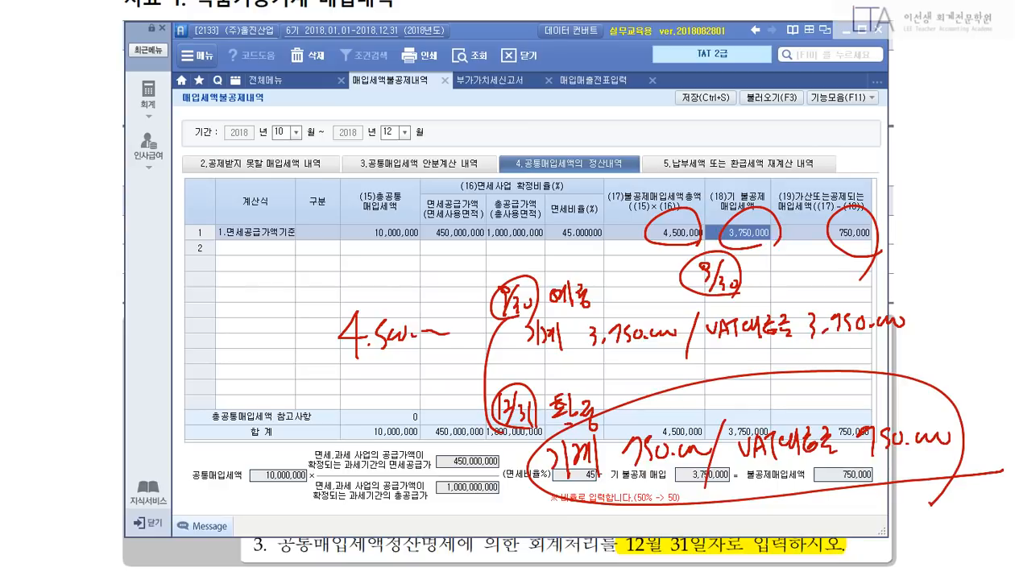
pyautogui.press('Escape')
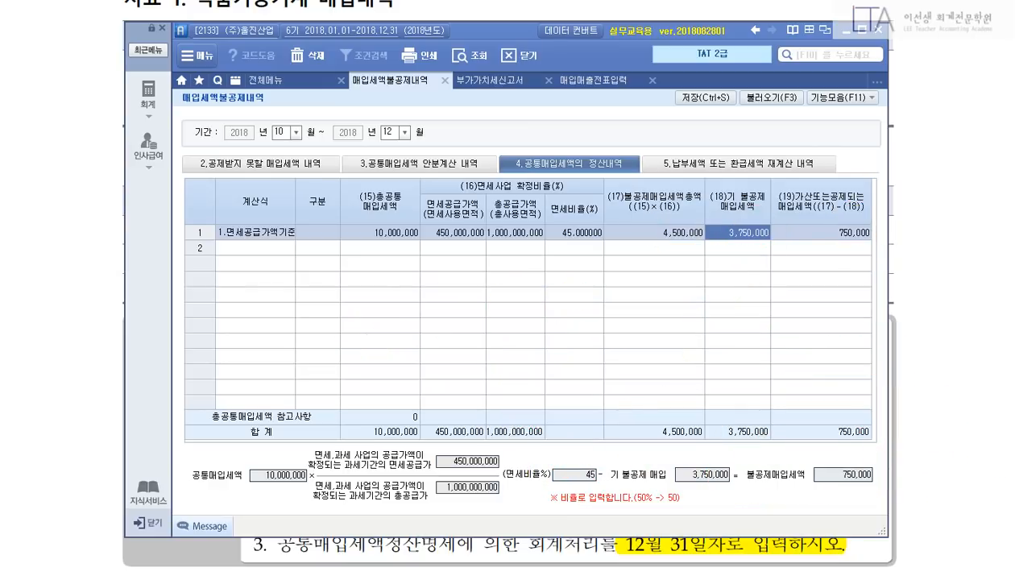
# Close the open 매입세액불공제내역, 매입매출전표입력 and 부가가치세신고서 screens, leaving only 전체메뉴.
pyautogui.click(266, 81)
pyautogui.click(490, 80)
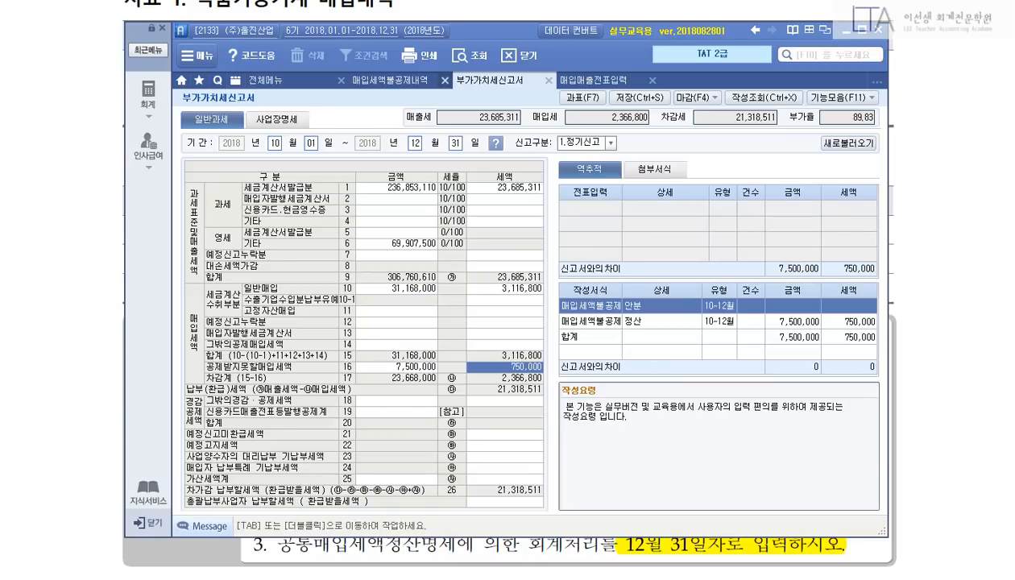
pyautogui.click(444, 80)
pyautogui.click(548, 81)
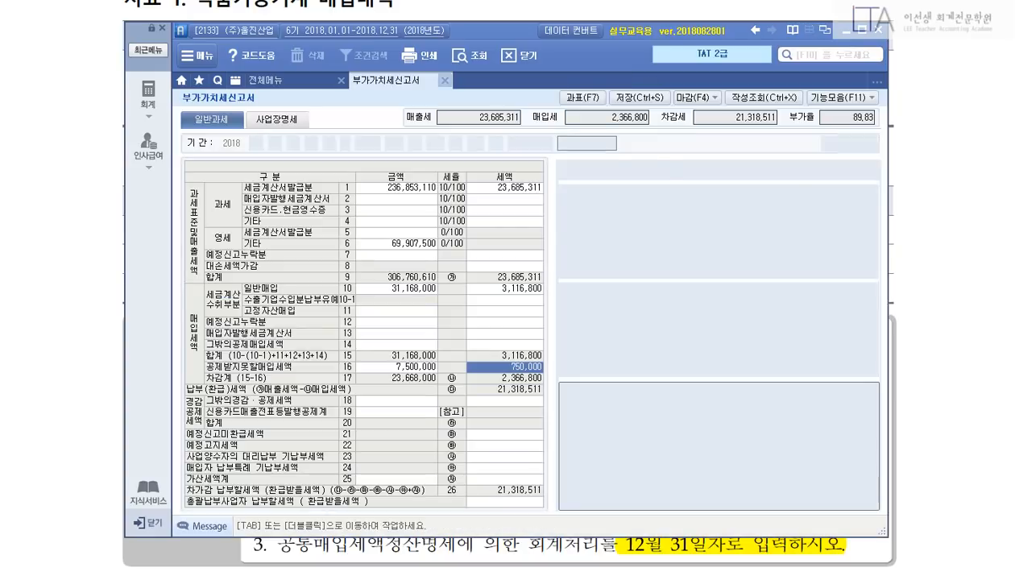
pyautogui.click(444, 81)
pyautogui.press('Return')
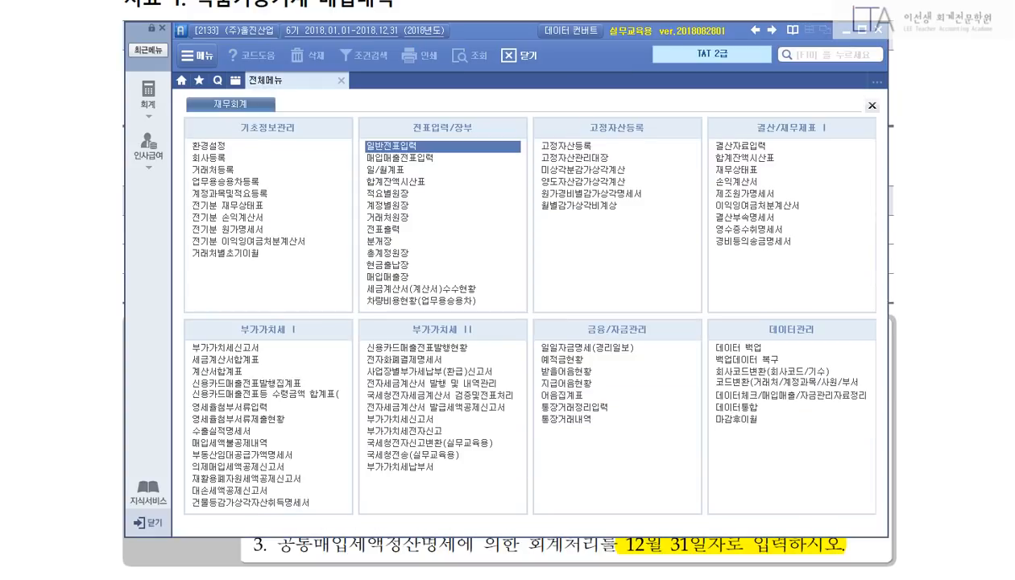
# Open 일반전표입력 and set the voucher date to December 31.
pyautogui.click(390, 145)
pyautogui.write('12')
pyautogui.press('Return')
pyautogui.write('31')
pyautogui.press('Return')
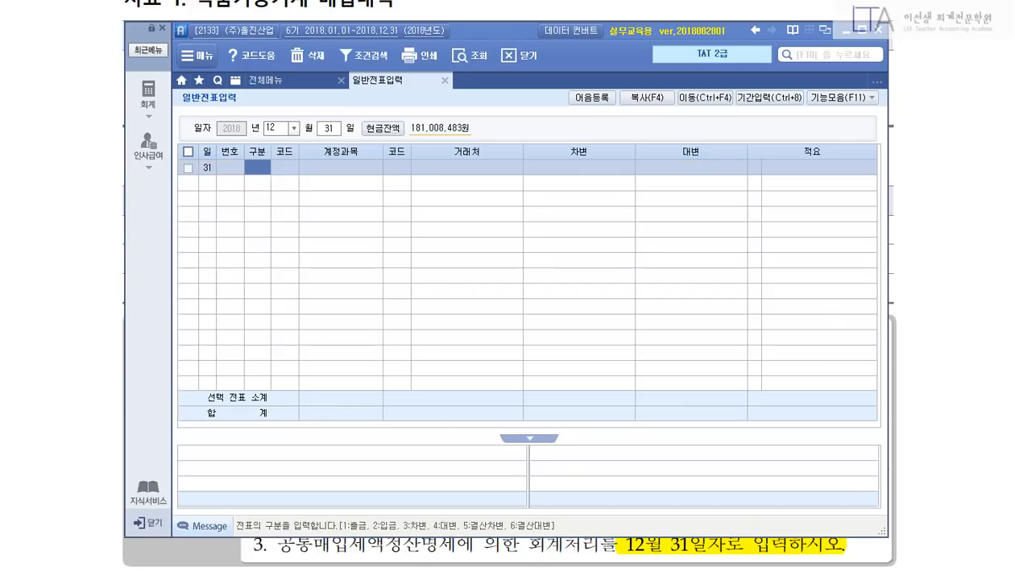
# Enter the debit line of the settlement entry with account 206 기계장치 for 750,000.
pyautogui.write('3')
pyautogui.press('Return')
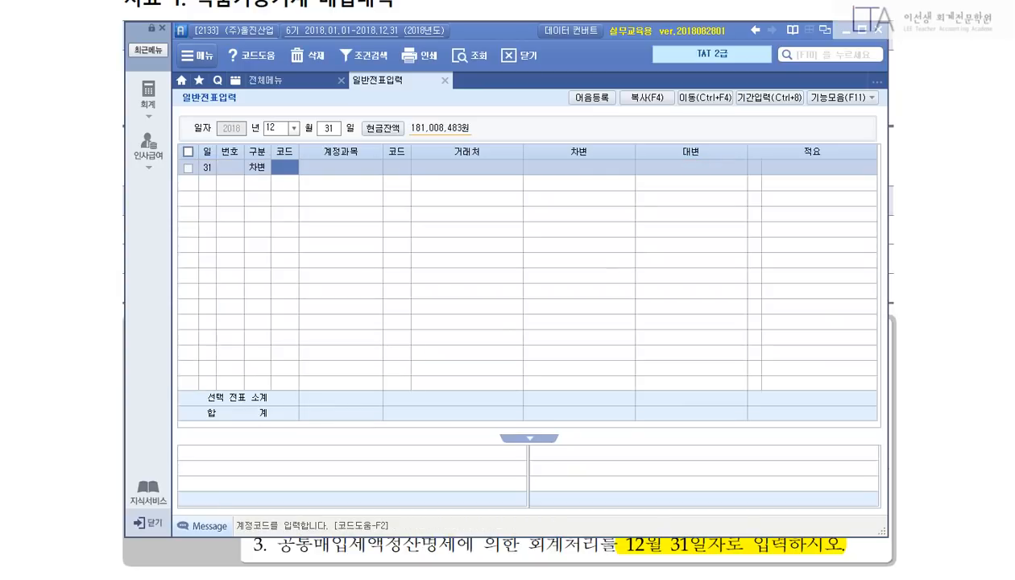
pyautogui.write('206')
pyautogui.press('Return')
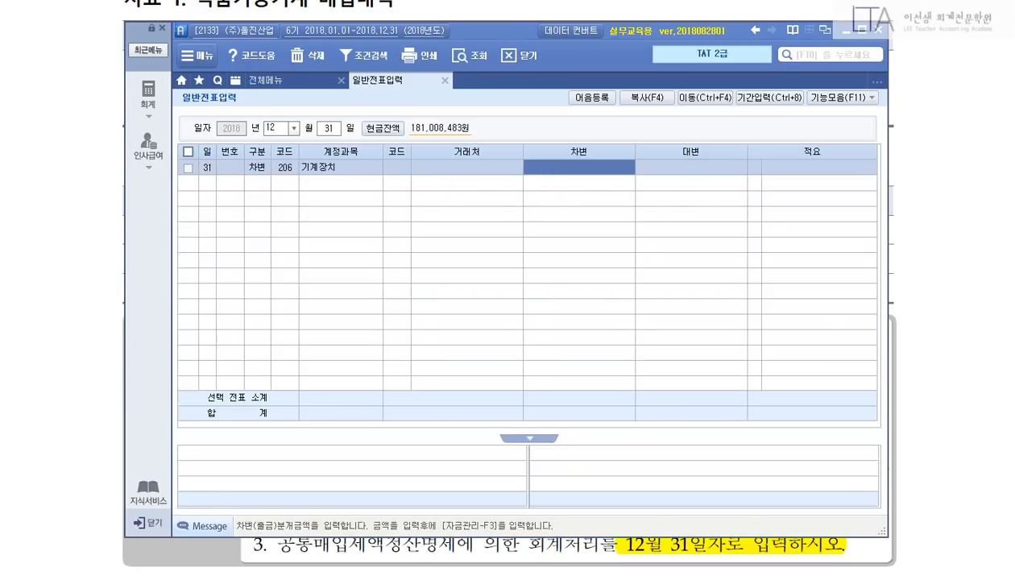
pyautogui.write('7500000')
pyautogui.press('Return')
# Add the credit line with account 135 부가세대급금 for 750,000, leaving 거래처 and 적요 blank.
pyautogui.write('4')
pyautogui.press('Return')
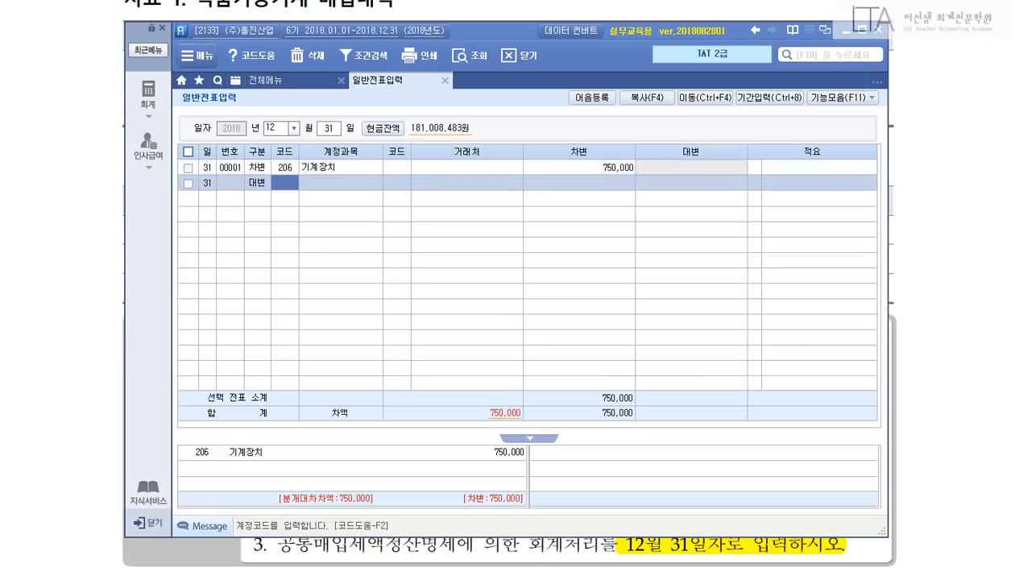
pyautogui.write('135')
pyautogui.press('Return')
pyautogui.press('Return')
pyautogui.write('750000')
pyautogui.press('Return')
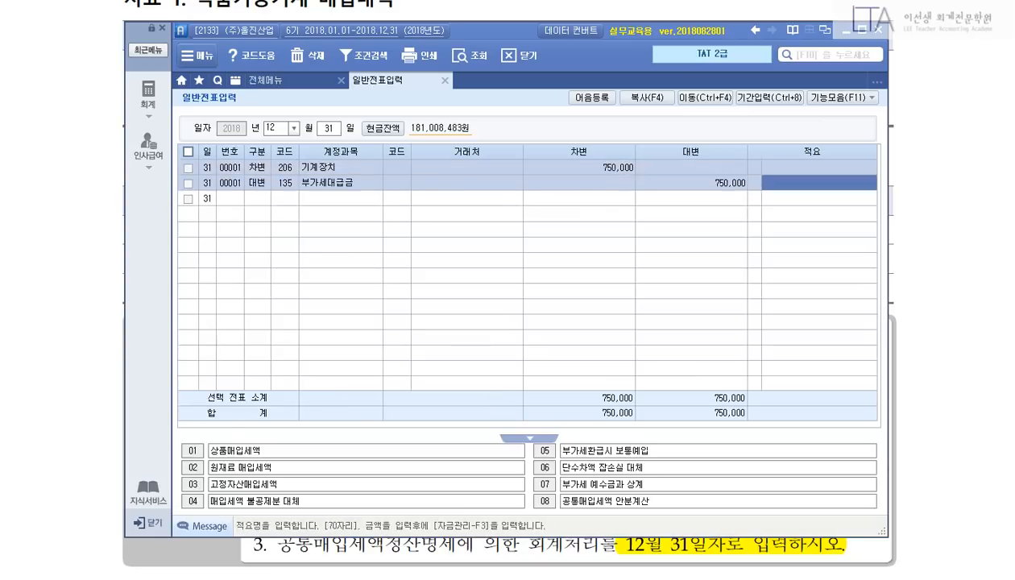
pyautogui.press('Return')
pyautogui.press('Up')
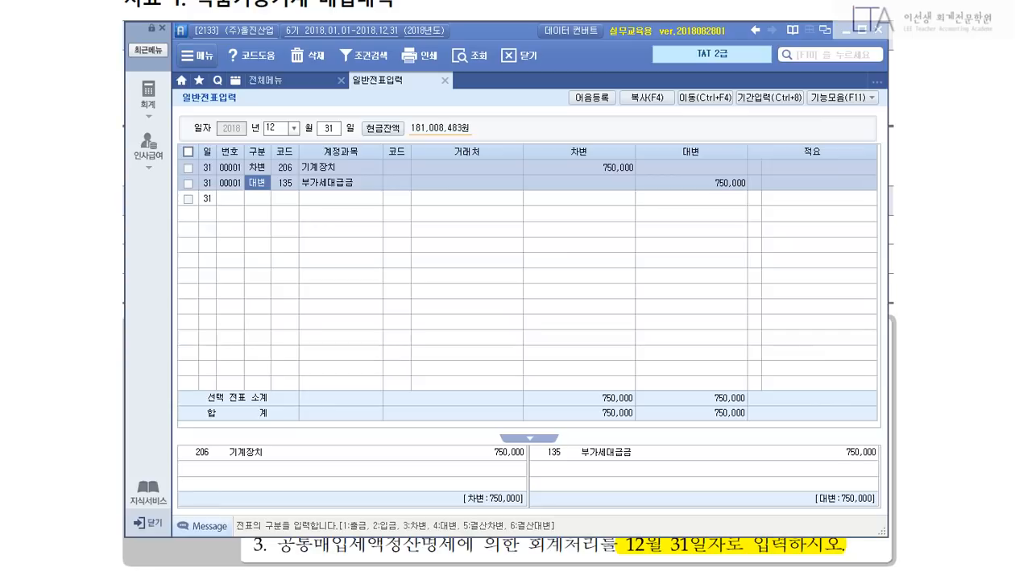
# Close 일반전표입력, return to the exam document, and highlight the 문제 3 heading 가계정 및 유동성 대체(수동결산).
pyautogui.press('Escape')
pyautogui.hotkey('alt', 'Tab')
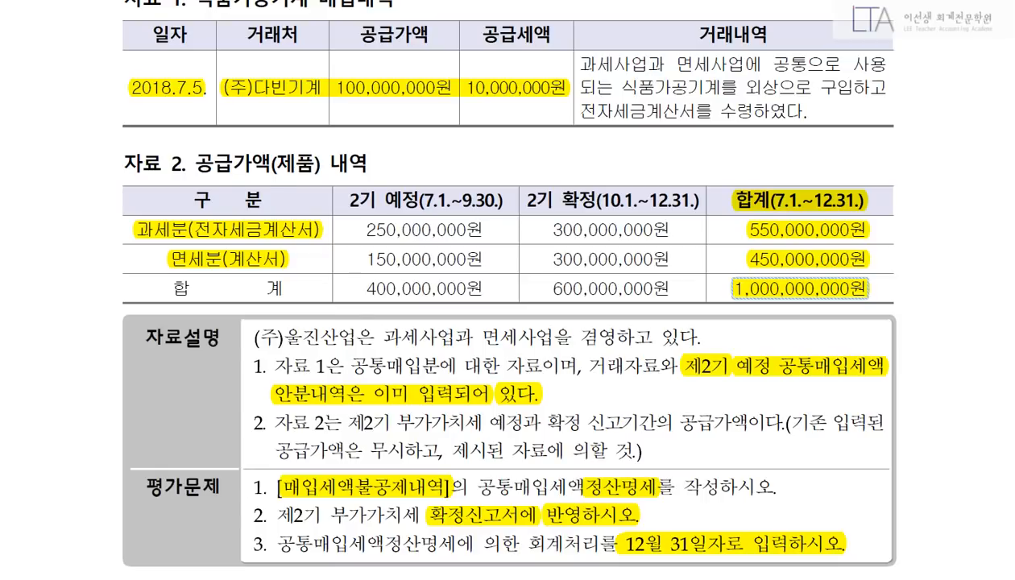
pyautogui.scroll(-2, 508, 289)
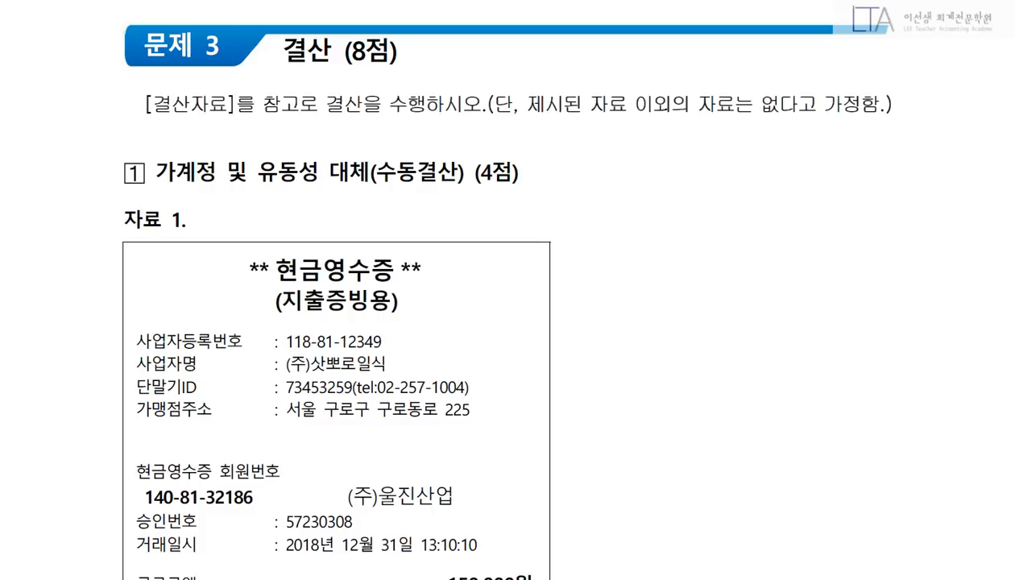
pyautogui.moveTo(154, 172); pyautogui.dragTo(465, 172)
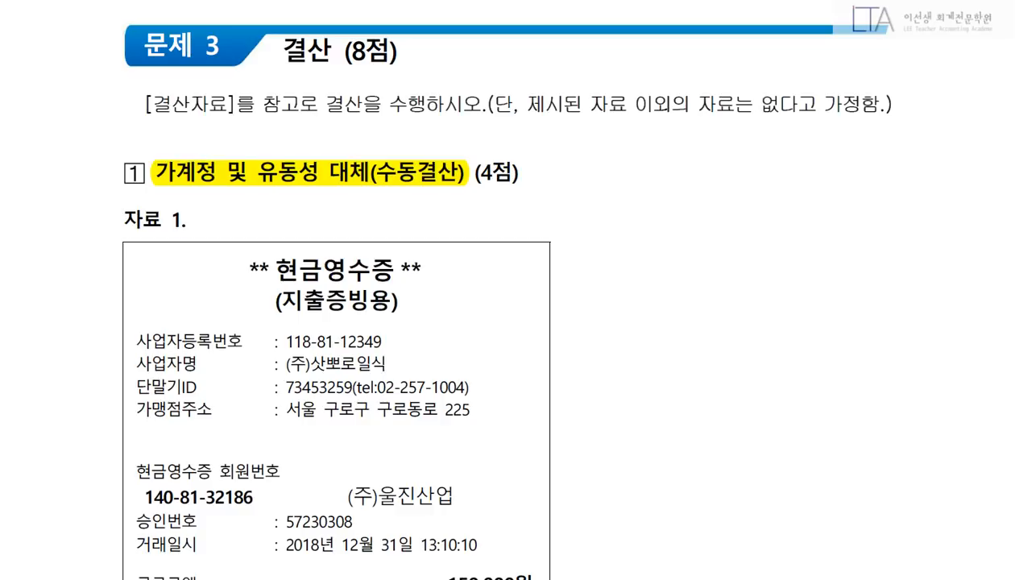
# Read through 자료 1 and 자료 2, and highlight the 평가문제 sentence on the 가지급금 adjusting entry.
pyautogui.scroll(-3, 499, 290)
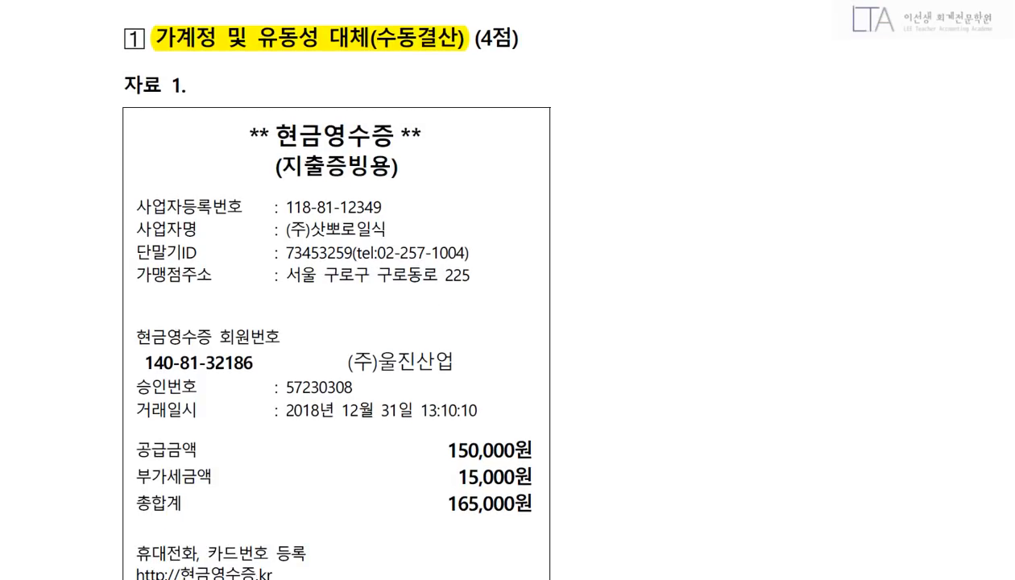
pyautogui.scroll(-3, 332, 286)
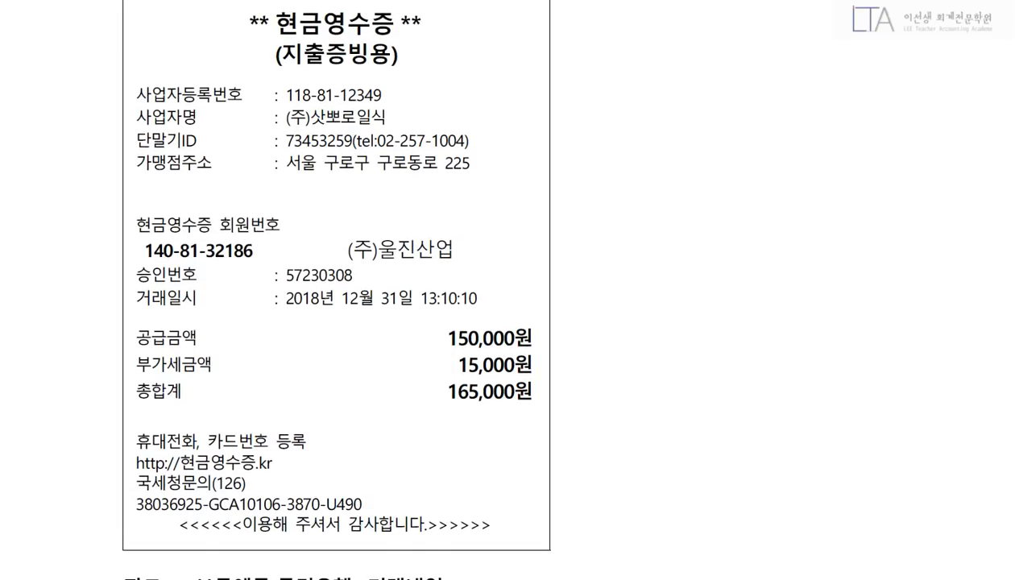
pyautogui.scroll(-7, 499, 289)
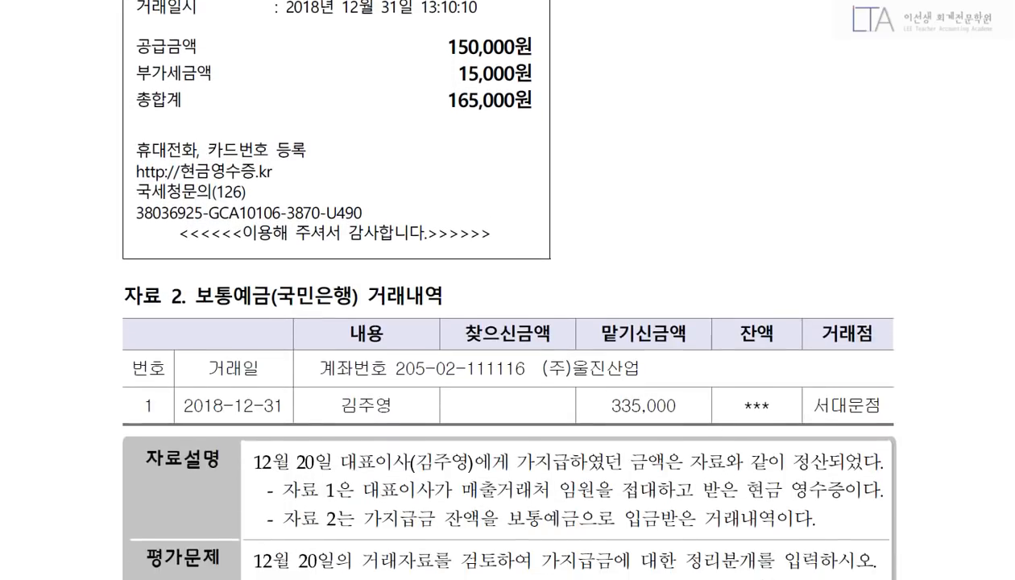
pyautogui.scroll(-2, 499, 289)
pyautogui.scroll(2, 500, 290)
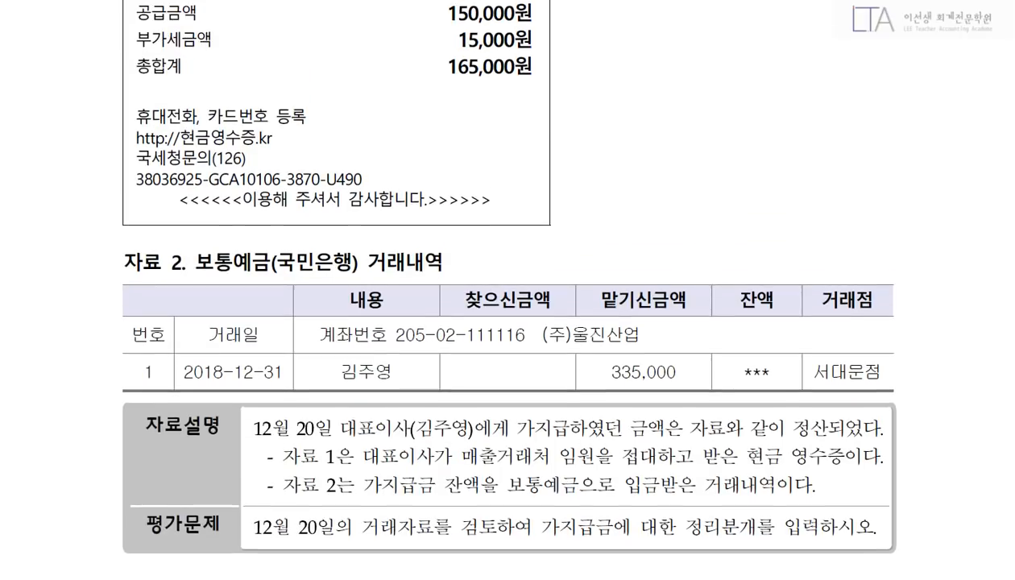
pyautogui.scroll(-2, 499, 290)
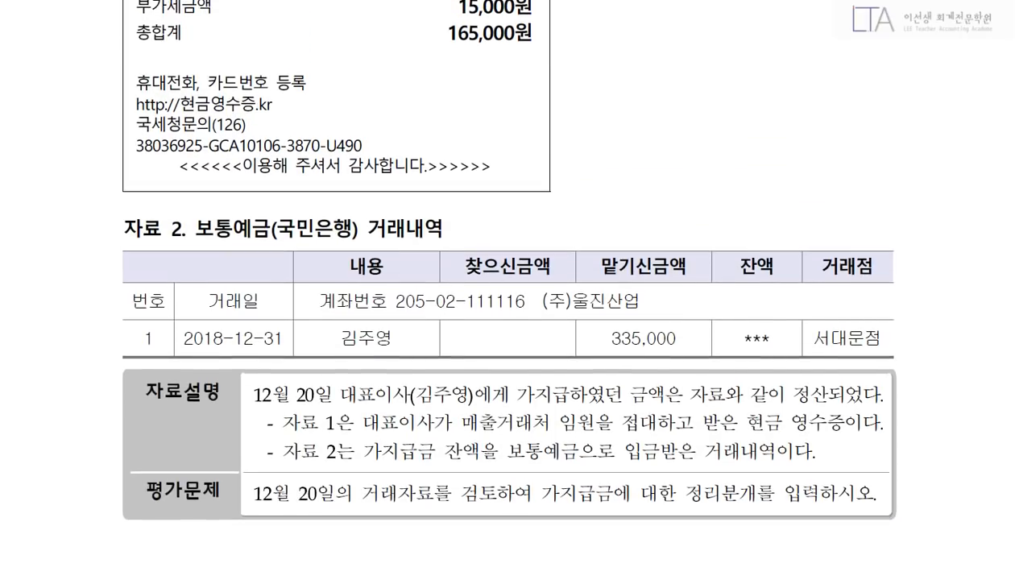
pyautogui.scroll(-1, 500, 290)
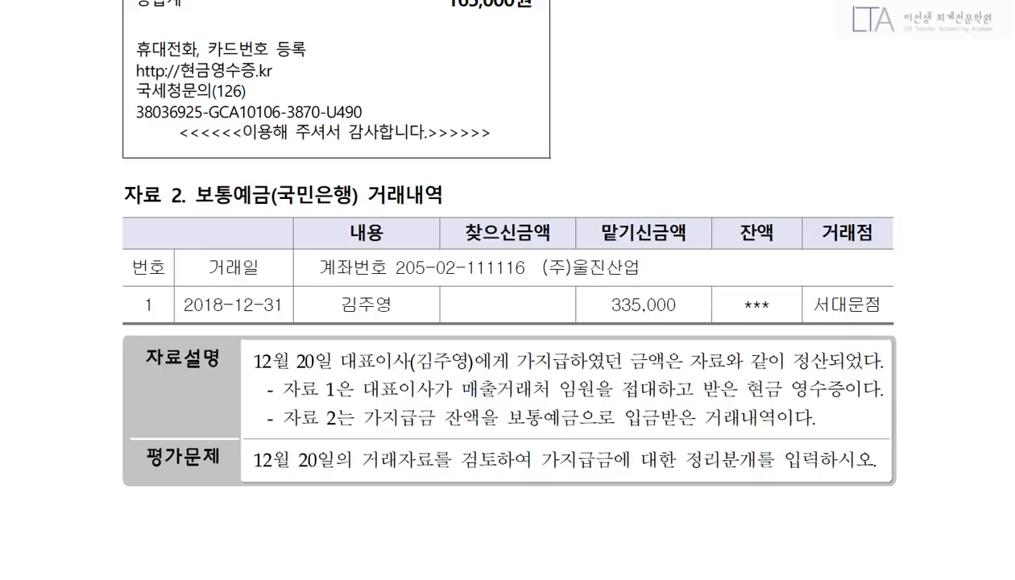
pyautogui.scroll(5, 500, 289)
pyautogui.scroll(-3, 499, 290)
pyautogui.scroll(-2, 499, 290)
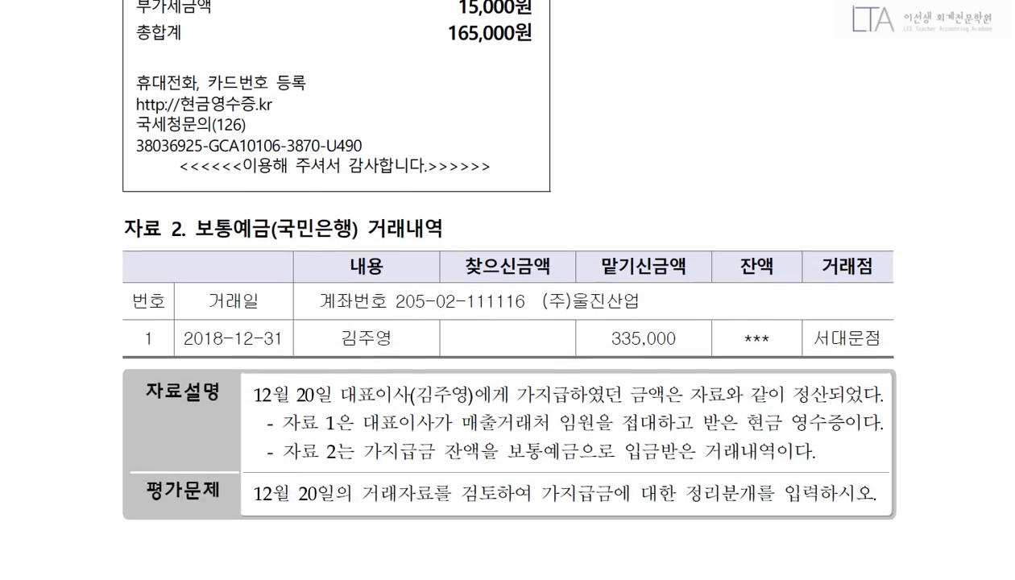
pyautogui.moveTo(253, 492); pyautogui.dragTo(876, 493)
# Switch to the accounting program, load the December 20 vouchers in 일반전표입력, and check the 가지급금 debit amount.
pyautogui.hotkey('alt', 'Tab')
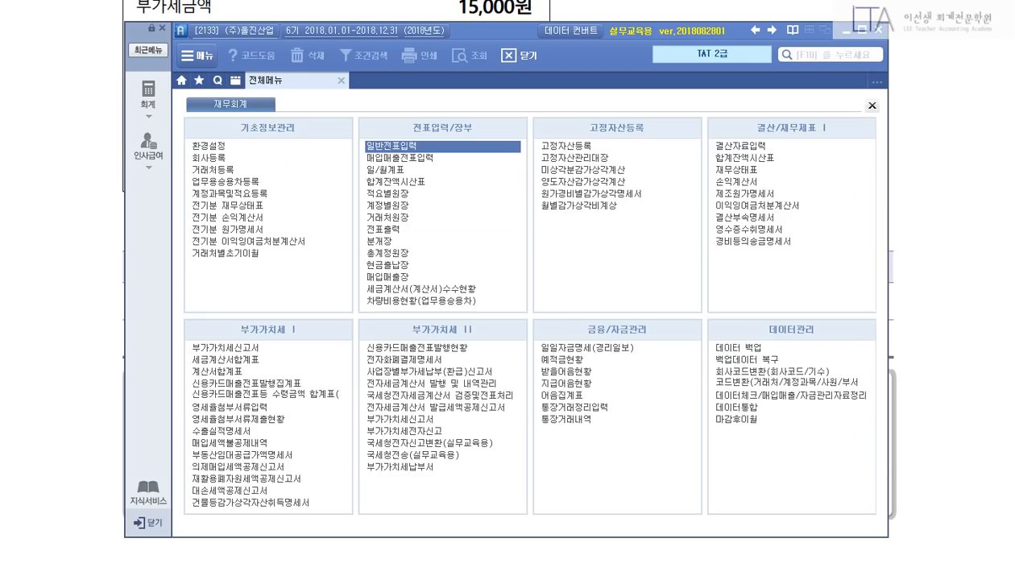
pyautogui.press('Return')
pyautogui.write('12')
pyautogui.press('Return')
pyautogui.write('20')
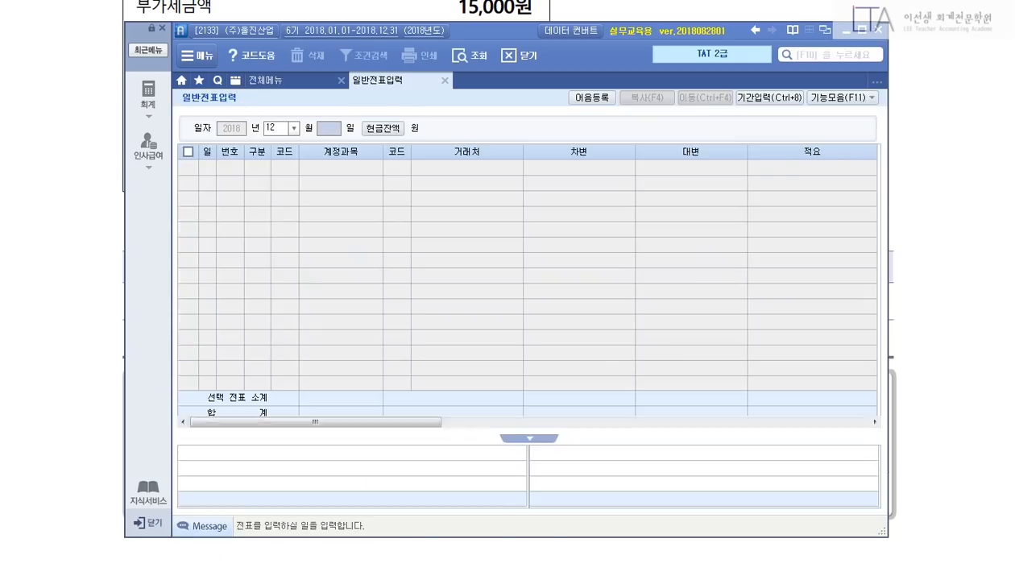
pyautogui.press('Return')
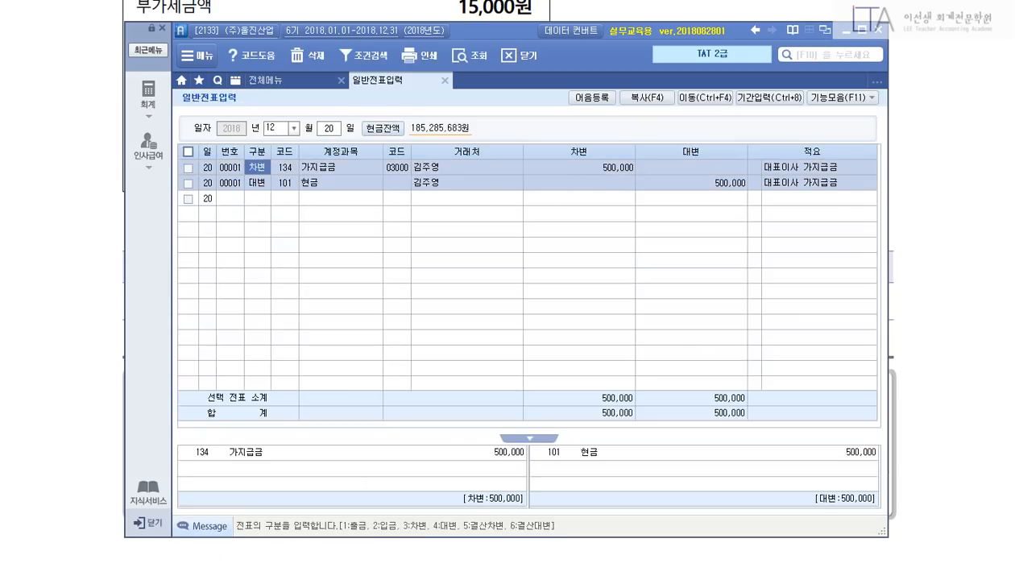
pyautogui.click(579, 167)
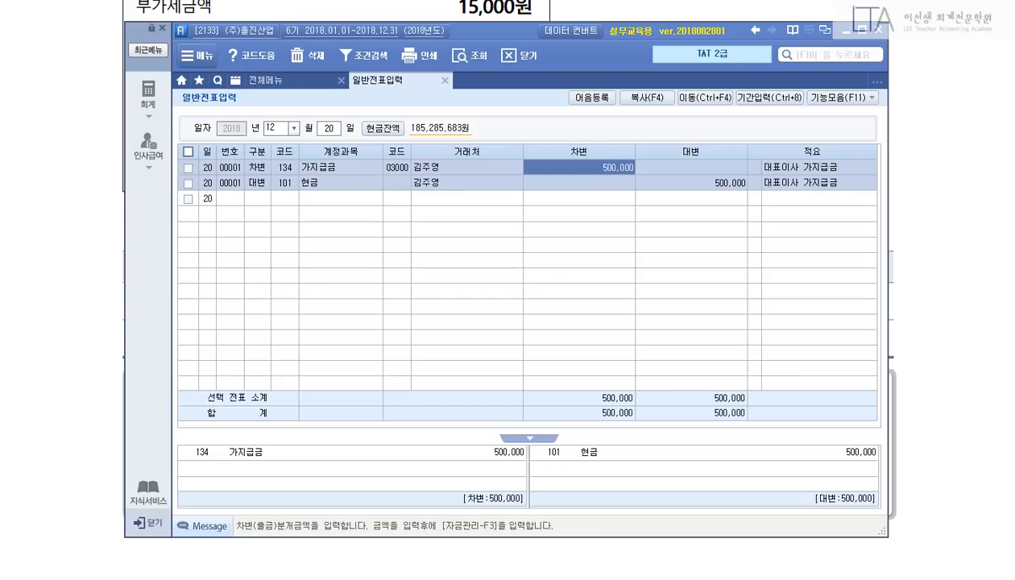
# Back in the exam document, highlight the 자료설명 text on the settled advance, the entertainment receipt and the 보통예금 deposit.
pyautogui.hotkey('alt', 'Tab')
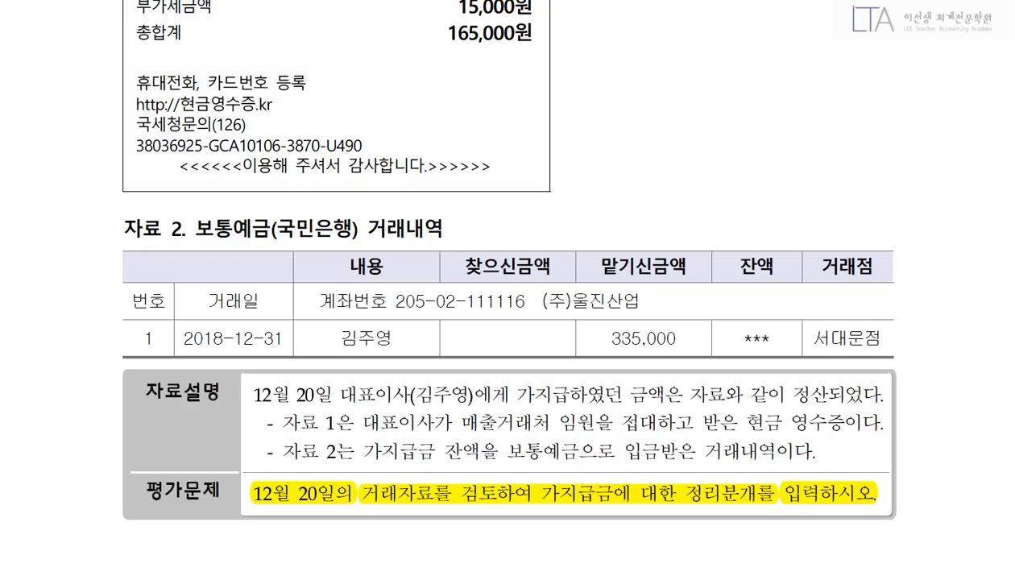
pyautogui.moveTo(254, 395); pyautogui.dragTo(883, 394)
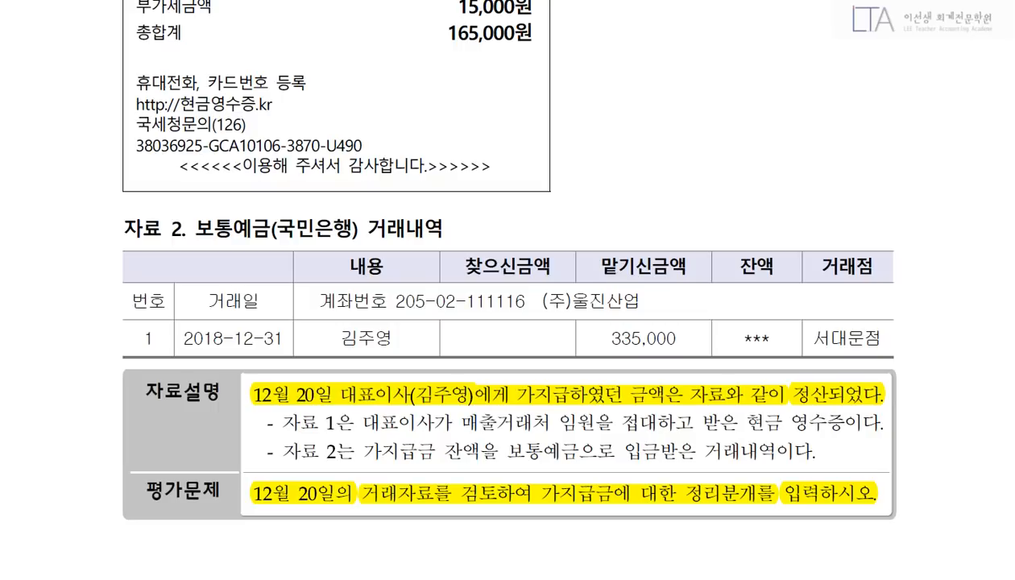
pyautogui.moveTo(457, 421); pyautogui.dragTo(883, 421)
pyautogui.moveTo(497, 450); pyautogui.dragTo(805, 450)
# Highlight the transaction date 2018년 12월 31일 and the total 165,000원 on the cash receipt.
pyautogui.scroll(1, 806, 450)
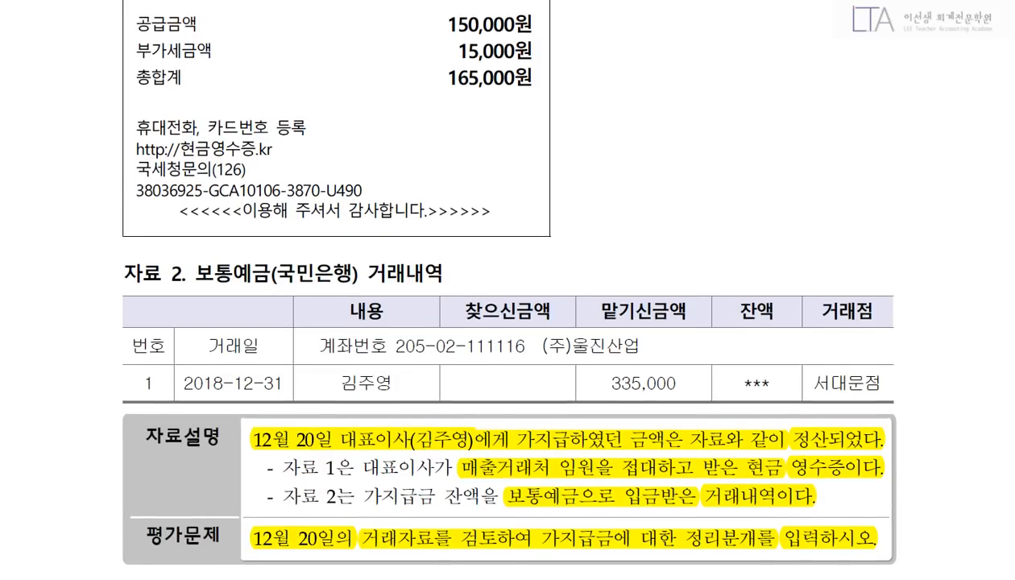
pyautogui.scroll(2, 507, 322)
pyautogui.moveTo(282, 119); pyautogui.dragTo(413, 118)
pyautogui.moveTo(445, 212); pyautogui.dragTo(533, 212)
# Highlight 2018-12-31, the 335,000 deposit and 보통예금(국민은행) in 자료 2, and return to the December 20 voucher.
pyautogui.scroll(-1, 508, 322)
pyautogui.scroll(-2, 507, 322)
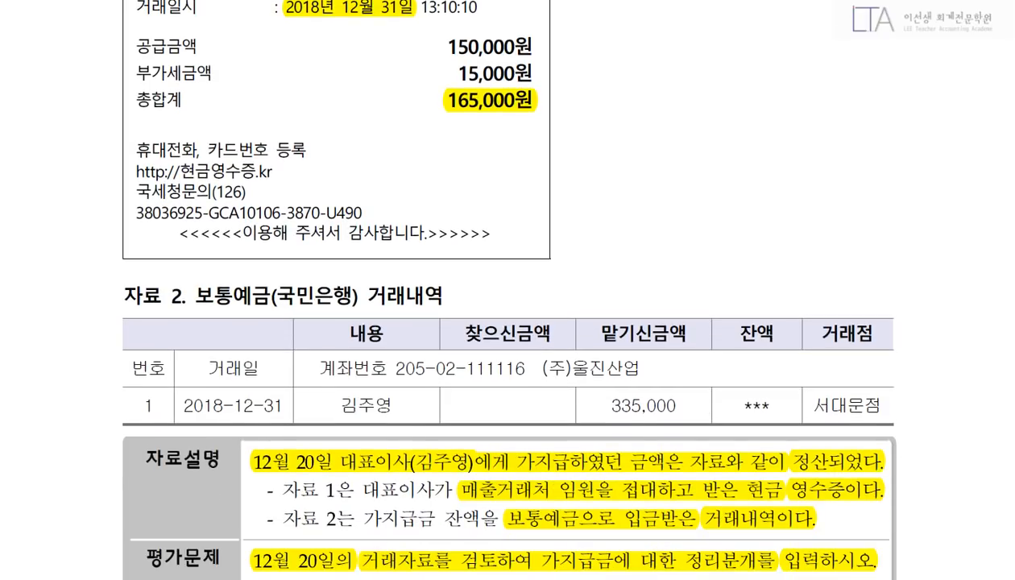
pyautogui.moveTo(180, 405); pyautogui.dragTo(282, 405)
pyautogui.moveTo(621, 405); pyautogui.dragTo(677, 405)
pyautogui.moveTo(190, 296); pyautogui.dragTo(360, 295)
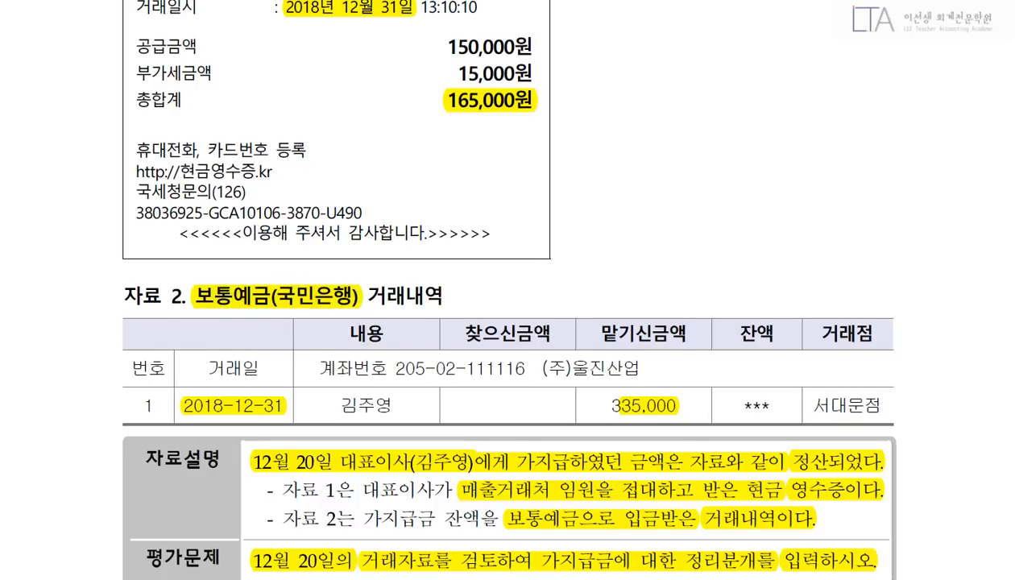
pyautogui.scroll(-1, 508, 322)
pyautogui.scroll(1, 507, 322)
pyautogui.hotkey('alt', 'Tab')
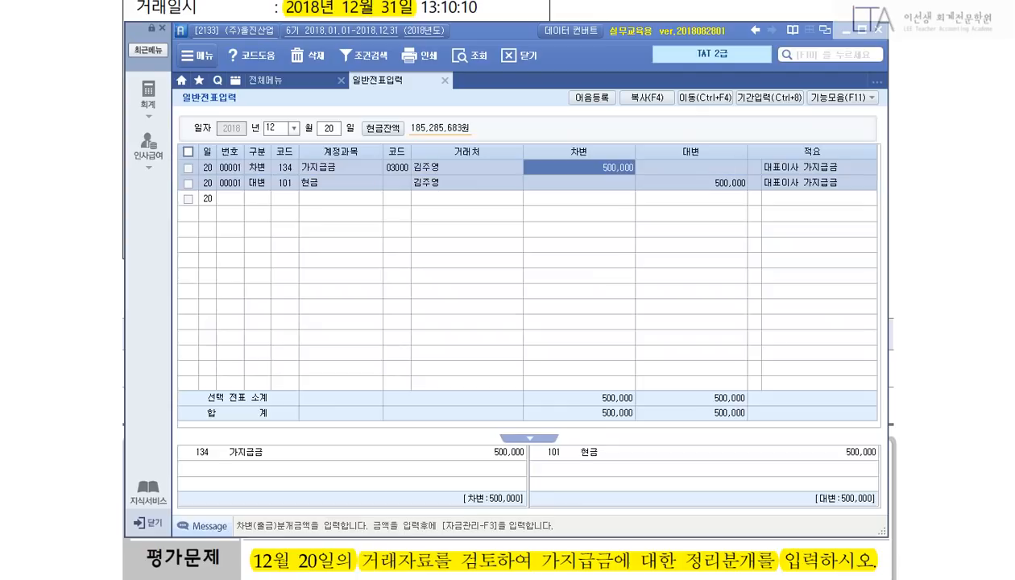
# Draw a slash separating debit from credit over the voucher grid and handwrite 가지급금 500,000 on the credit side.
pyautogui.moveTo(516, 258); pyautogui.dragTo(474, 378)
pyautogui.moveTo(535, 287); pyautogui.dragTo(538, 306)
pyautogui.moveTo(548, 280)
pyautogui.mouseDown()
pyautogui.moveTo(557, 299)
pyautogui.moveTo(578, 299)
pyautogui.mouseUp()
pyautogui.moveTo(577, 280)
pyautogui.mouseDown()
pyautogui.moveTo(596, 306)
pyautogui.moveTo(614, 286)
pyautogui.moveTo(617, 305)
pyautogui.mouseUp()
pyautogui.moveTo(662, 276)
pyautogui.mouseDown()
pyautogui.moveTo(665, 298)
pyautogui.moveTo(744, 284)
pyautogui.mouseUp()
# Underline the handwritten 가지급금 and write the CEO's name beneath it as the counterparty.
pyautogui.moveTo(535, 324)
pyautogui.mouseDown()
pyautogui.moveTo(612, 319)
pyautogui.moveTo(559, 344)
pyautogui.moveTo(567, 347)
pyautogui.mouseUp()
pyautogui.moveTo(554, 346); pyautogui.dragTo(572, 357)
pyautogui.moveTo(572, 326); pyautogui.dragTo(582, 339)
pyautogui.moveTo(569, 345); pyautogui.dragTo(584, 343)
pyautogui.moveTo(578, 345)
pyautogui.mouseDown()
pyautogui.moveTo(580, 354)
pyautogui.moveTo(587, 343)
pyautogui.mouseUp()
pyautogui.moveTo(589, 333); pyautogui.dragTo(605, 353)
pyautogui.moveTo(601, 345); pyautogui.dragTo(608, 351)
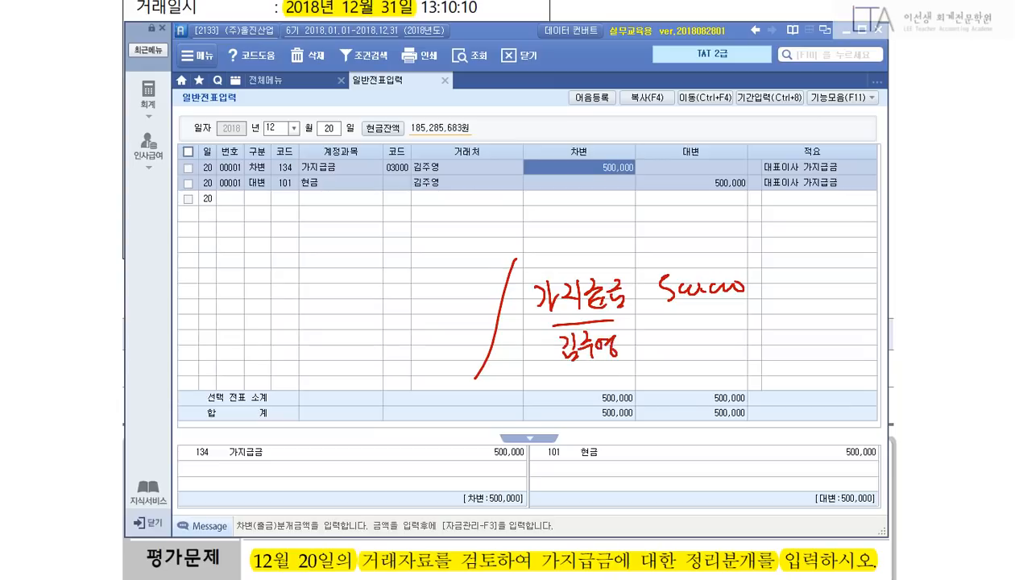
# Handwrite 접대비(판) 165,000 on the debit side of the sketched entry.
pyautogui.moveTo(278, 261)
pyautogui.mouseDown()
pyautogui.moveTo(301, 286)
pyautogui.moveTo(341, 280)
pyautogui.mouseUp()
pyautogui.moveTo(351, 256)
pyautogui.mouseDown()
pyautogui.moveTo(347, 277)
pyautogui.moveTo(367, 262)
pyautogui.moveTo(367, 272)
pyautogui.mouseUp()
pyautogui.moveTo(371, 252); pyautogui.dragTo(376, 278)
pyautogui.moveTo(375, 258); pyautogui.dragTo(382, 257)
pyautogui.moveTo(383, 262)
pyautogui.mouseDown()
pyautogui.moveTo(385, 284)
pyautogui.moveTo(404, 279)
pyautogui.mouseUp()
pyautogui.moveTo(415, 254); pyautogui.dragTo(417, 276)
pyautogui.moveTo(427, 256)
pyautogui.mouseDown()
pyautogui.moveTo(422, 267)
pyautogui.moveTo(437, 279)
pyautogui.mouseUp()
pyautogui.moveTo(443, 269); pyautogui.dragTo(461, 274)
pyautogui.moveTo(461, 274); pyautogui.dragTo(471, 270)
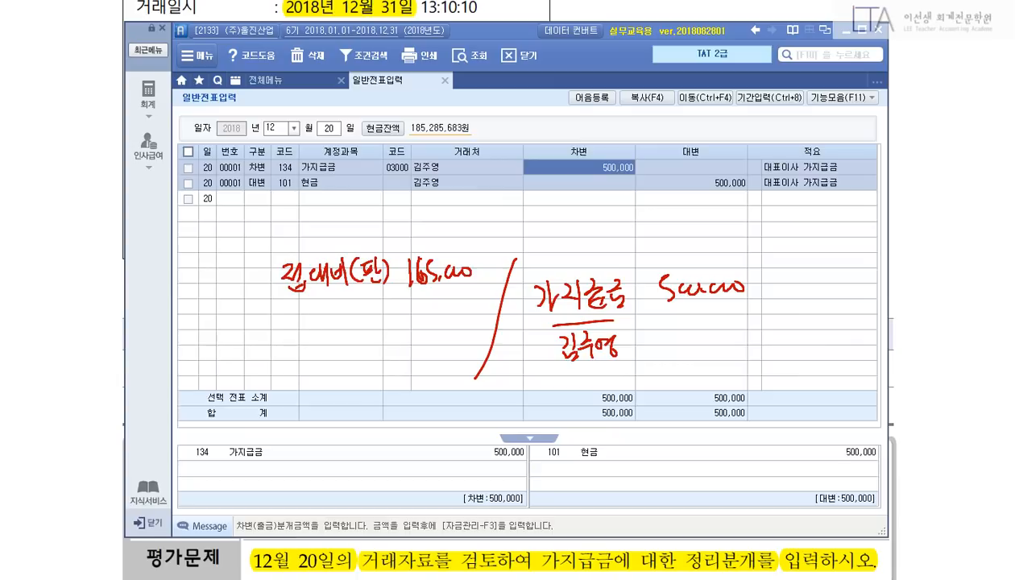
# Handwrite 보.예 335,000 as the second debit line, underline the account, and note 국민은행 beneath it.
pyautogui.moveTo(288, 314); pyautogui.dragTo(348, 343)
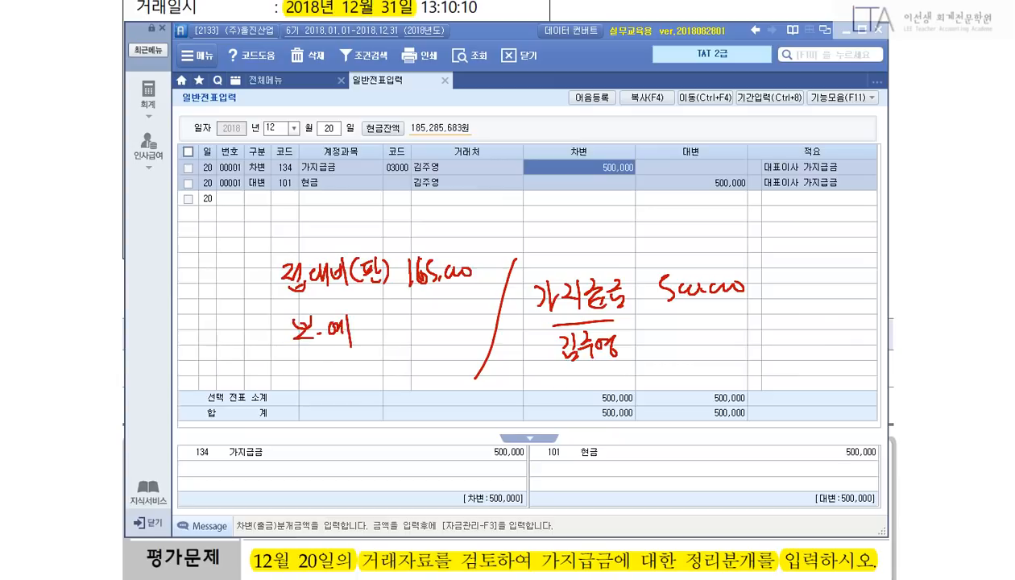
pyautogui.moveTo(391, 313); pyautogui.dragTo(475, 318)
pyautogui.moveTo(290, 359); pyautogui.dragTo(339, 355)
pyautogui.moveTo(278, 372)
pyautogui.mouseDown()
pyautogui.moveTo(308, 392)
pyautogui.moveTo(325, 377)
pyautogui.moveTo(329, 393)
pyautogui.moveTo(332, 383)
pyautogui.moveTo(349, 393)
pyautogui.moveTo(338, 377)
pyautogui.mouseUp()
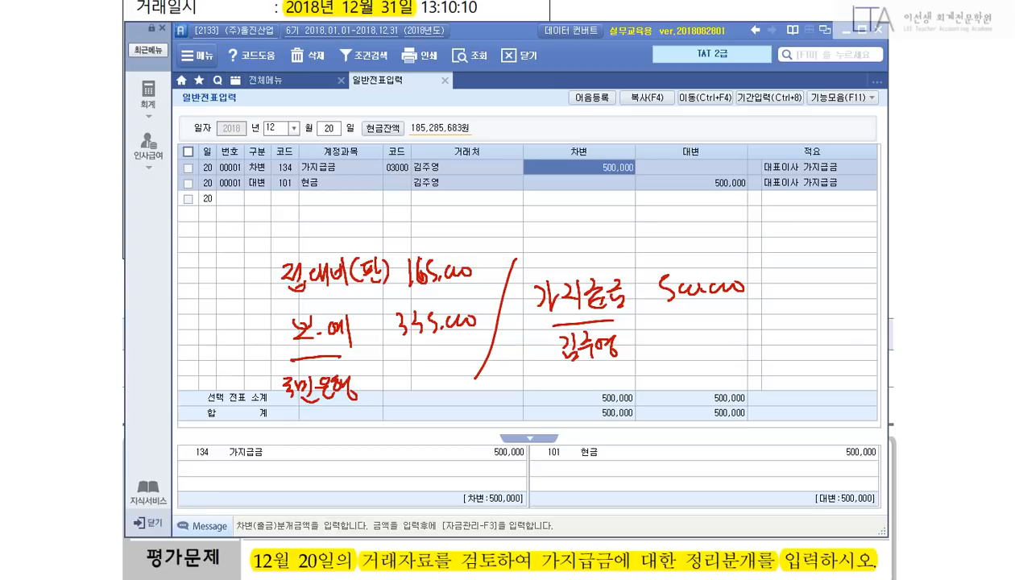
# Clear the handwritten annotations and load the December 31 vouchers in 일반전표입력.
pyautogui.press('e')
pyautogui.press('Escape')
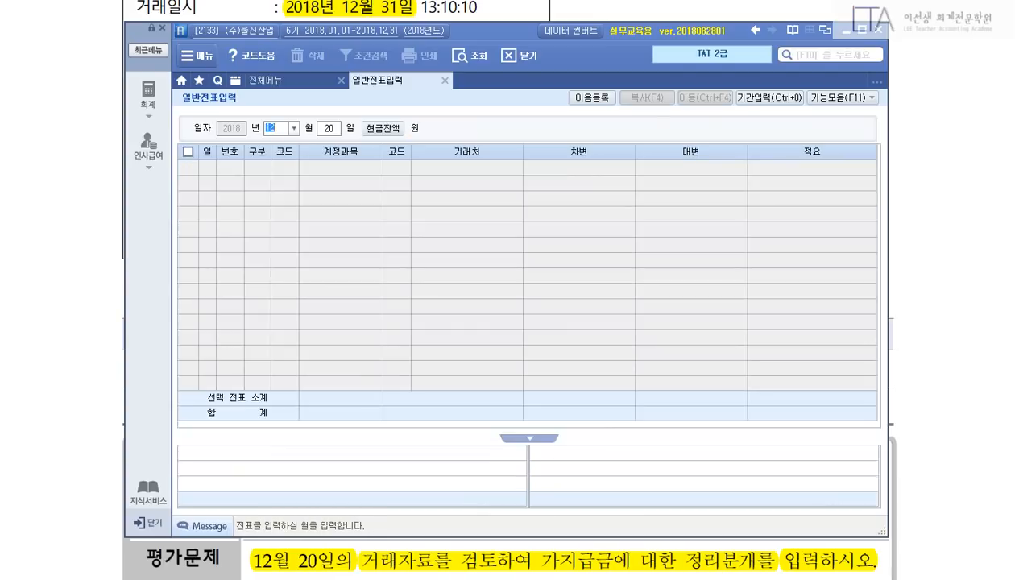
pyautogui.press('Return')
pyautogui.write('31')
pyautogui.press('Return')
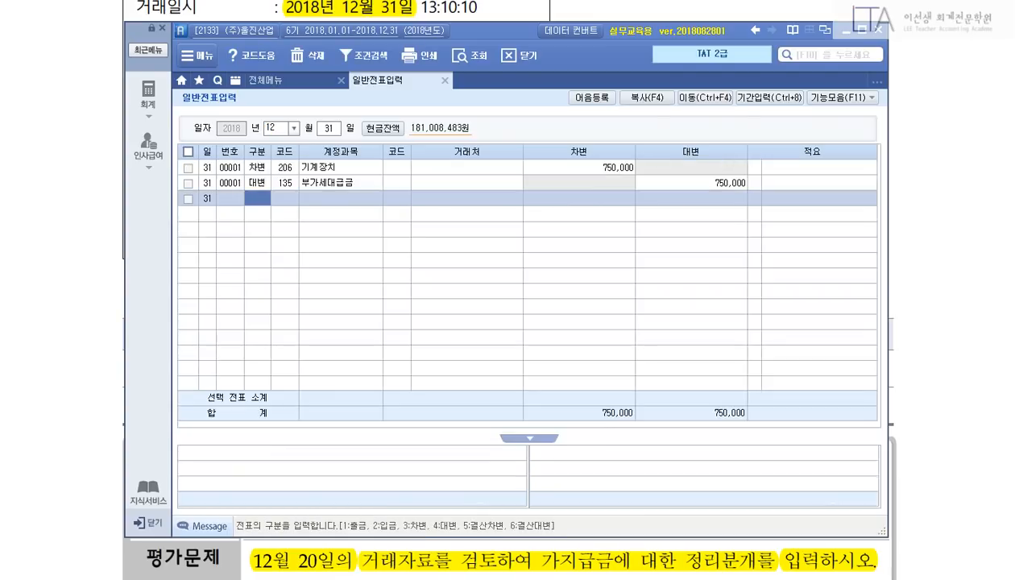
# Enter a December 31 credit line for account 134 가지급금 with the CEO as counterparty and 500,000 as the amount.
pyautogui.write('4')
pyautogui.press('Return')
pyautogui.write('134')
pyautogui.press('Return')
pyautogui.write('김')
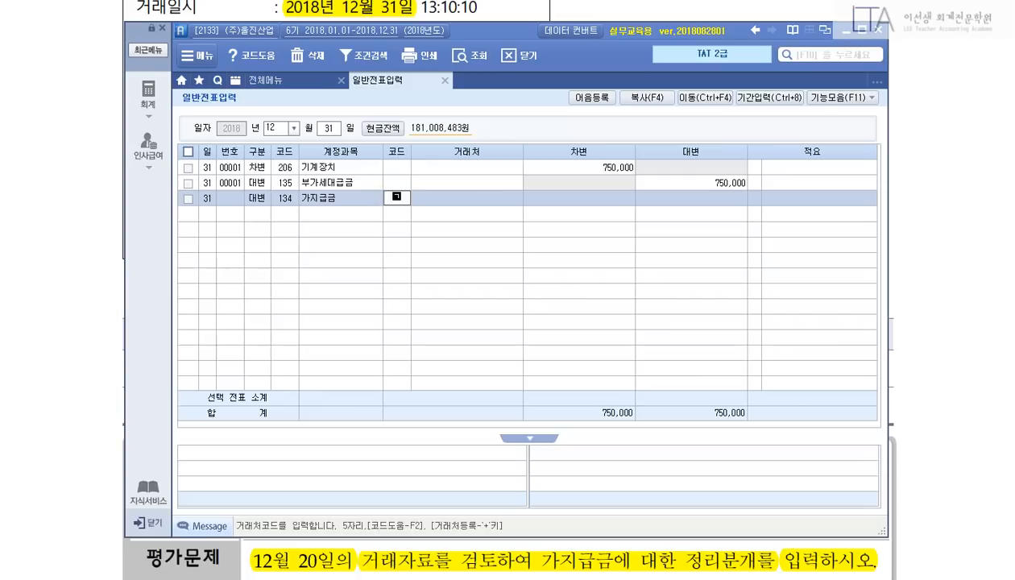
pyautogui.press('Return')
pyautogui.write('5000000')
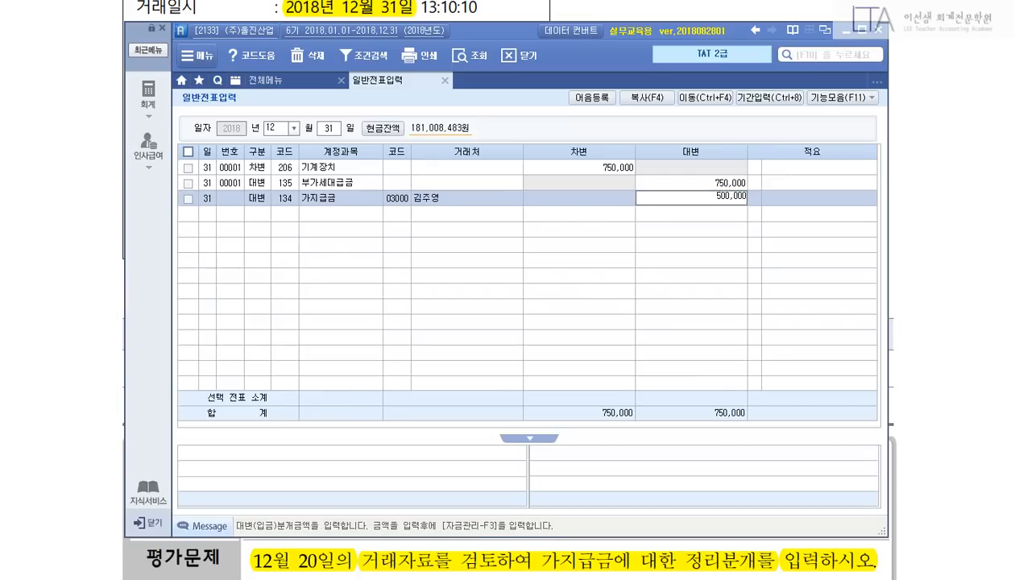
pyautogui.press('Return')
# Add a debit line for account 813 접대비 of 165,000 without a counterparty.
pyautogui.press('Return')
pyautogui.write('813')
pyautogui.press('Return')
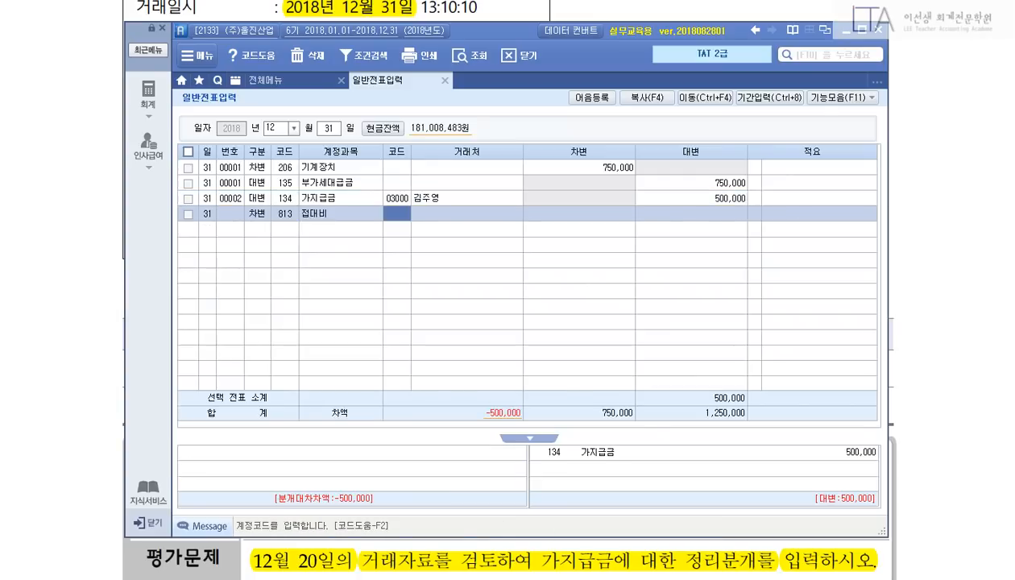
pyautogui.press('Return')
pyautogui.press('Return')
pyautogui.write('165000')
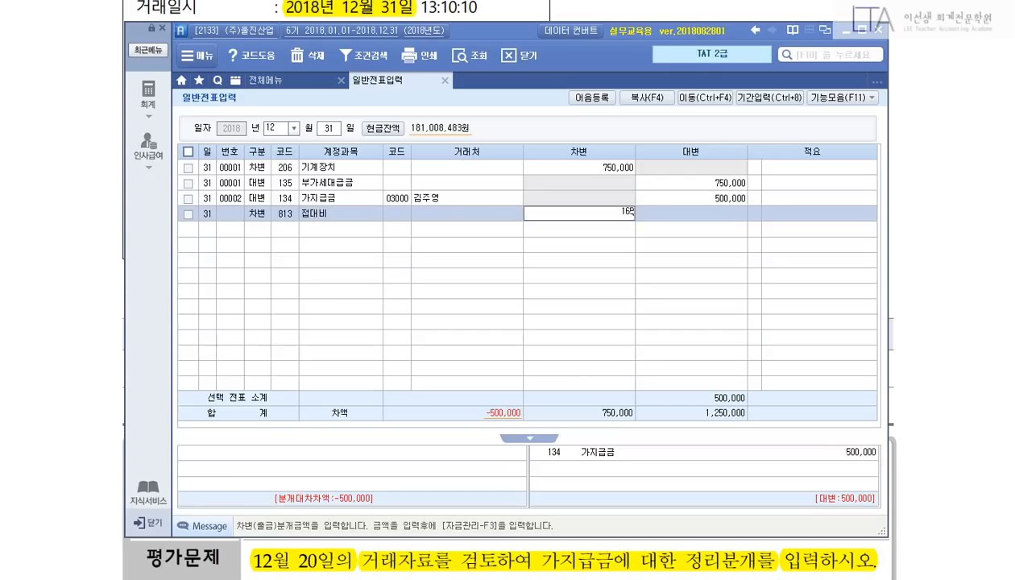
pyautogui.press('Return')
# Add a debit line for account 103 보통예금 with 국민은행 and 335,000, and close 일반전표입력.
pyautogui.press('Return')
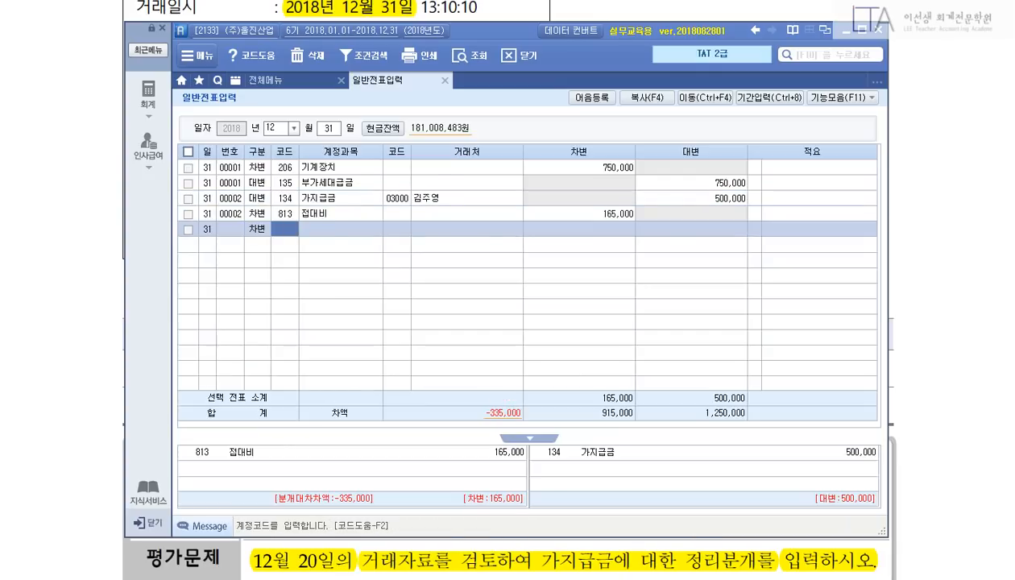
pyautogui.write('103')
pyautogui.press('Return')
pyautogui.write('국민')
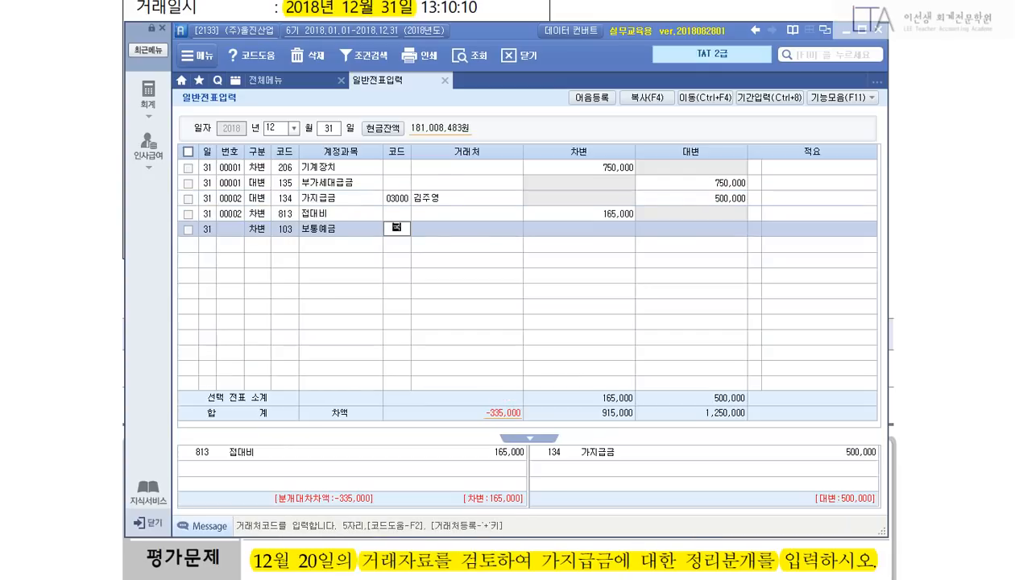
pyautogui.press('Return')
pyautogui.press('Return')
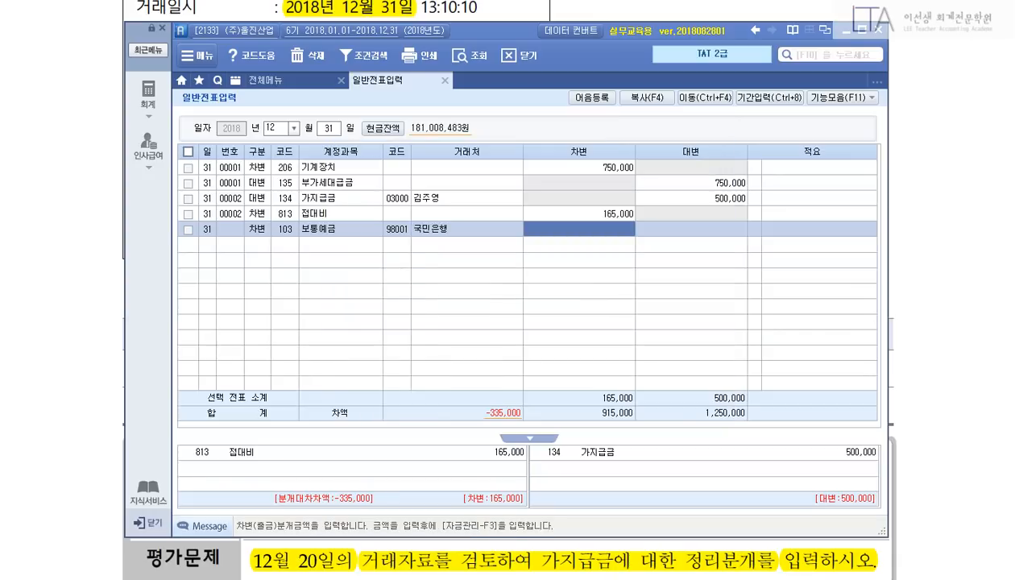
pyautogui.write('335000')
pyautogui.press('Return')
pyautogui.press('Return')
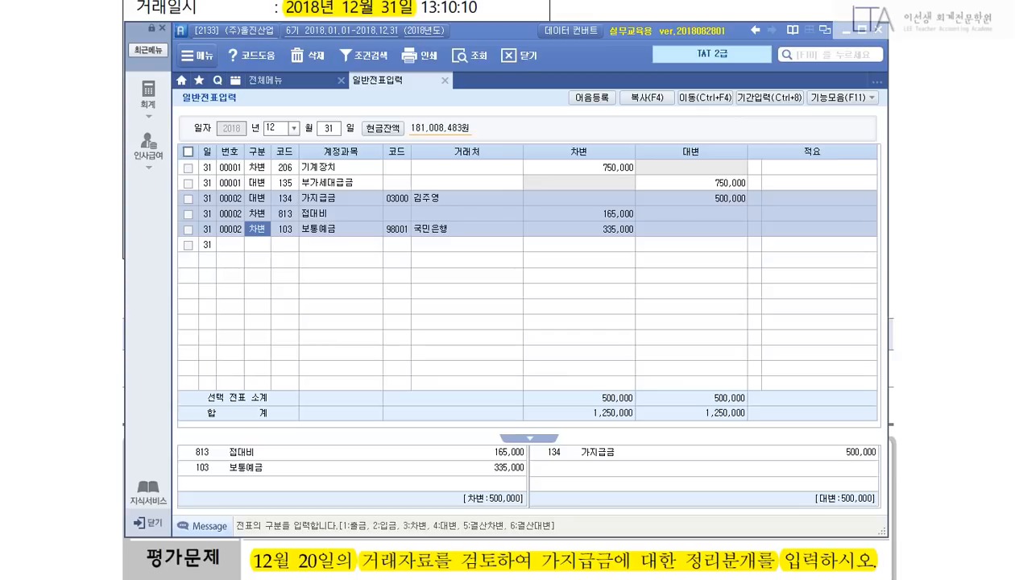
pyautogui.click(444, 81)
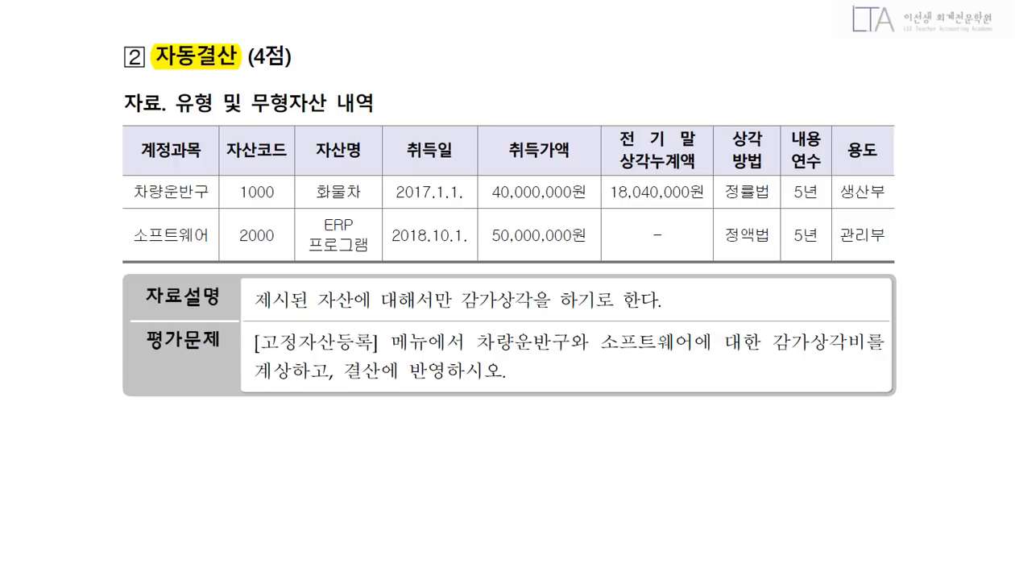
# Highlight 고정자산등록, 차량운반구 and 소프트웨어에 in the question, and the 용도 entries 생산부 and 관리부 in the asset table.
pyautogui.moveTo(256, 343); pyautogui.dragTo(352, 342)
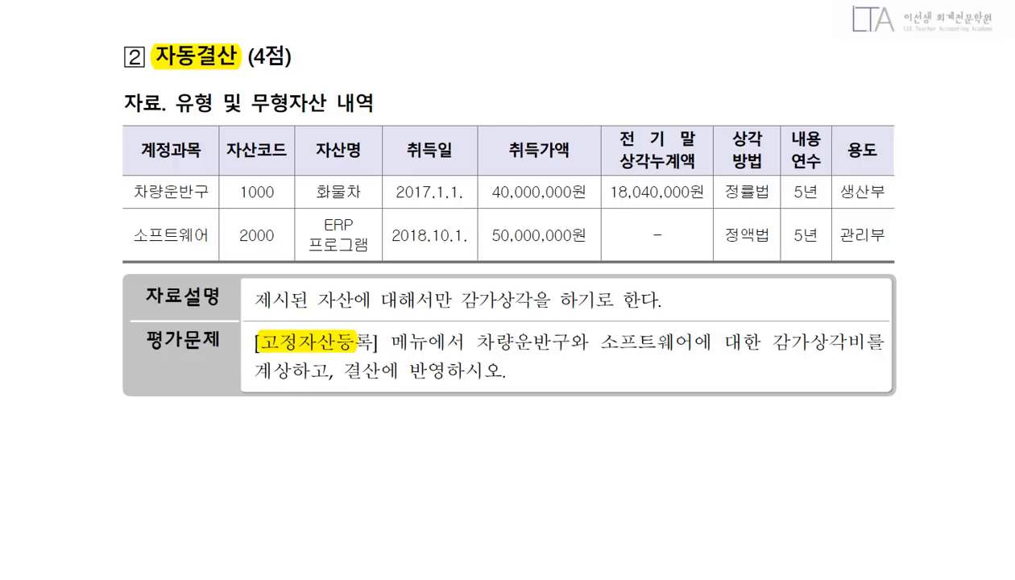
pyautogui.moveTo(472, 342); pyautogui.dragTo(709, 343)
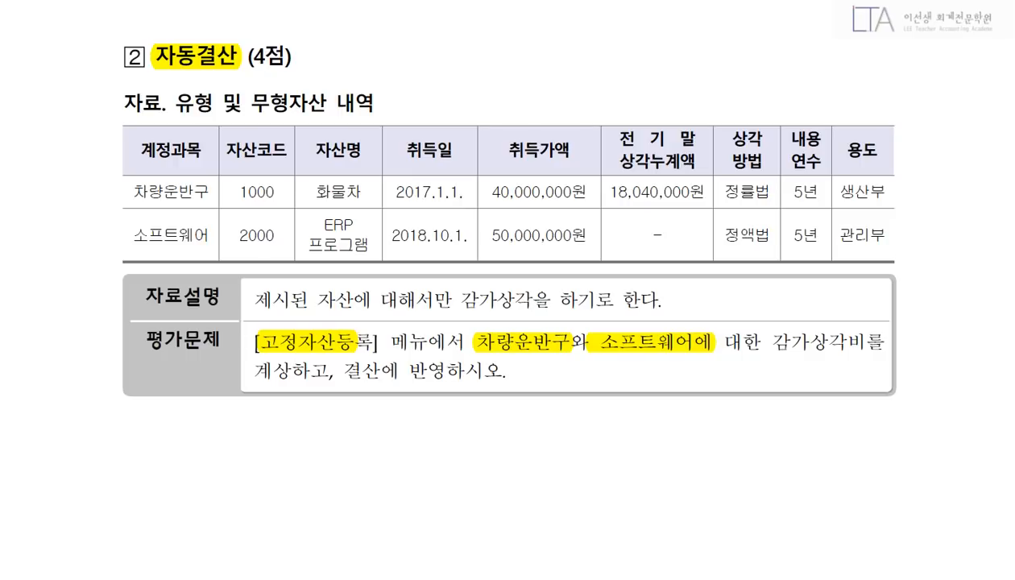
pyautogui.moveTo(837, 192); pyautogui.dragTo(887, 192)
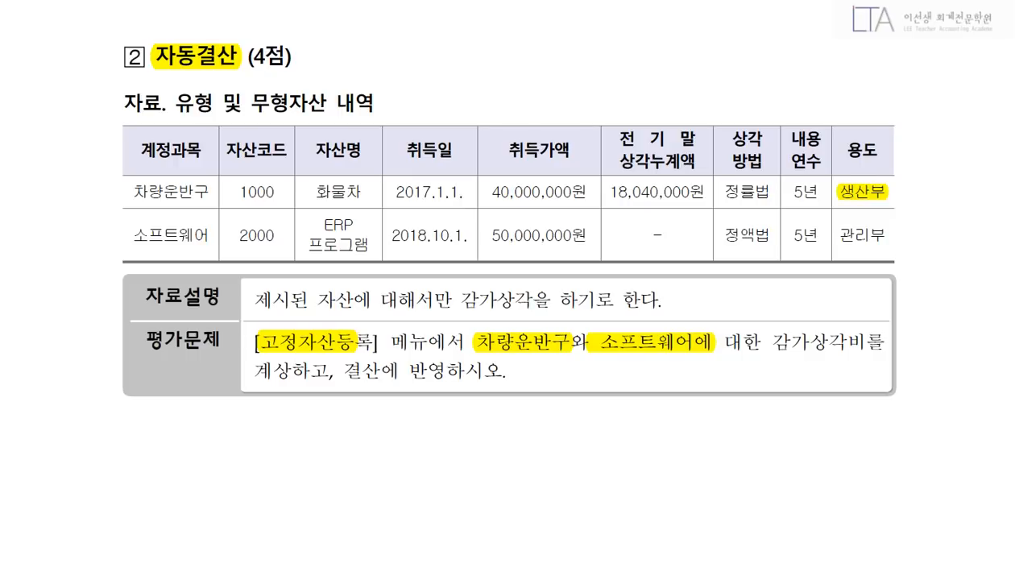
pyautogui.moveTo(837, 234); pyautogui.dragTo(888, 235)
# Highlight both assets' 상각방법, 취득일 and 취득가액, plus the vehicle's 전기말 상각누계액 in the asset table.
pyautogui.moveTo(721, 191); pyautogui.dragTo(769, 192)
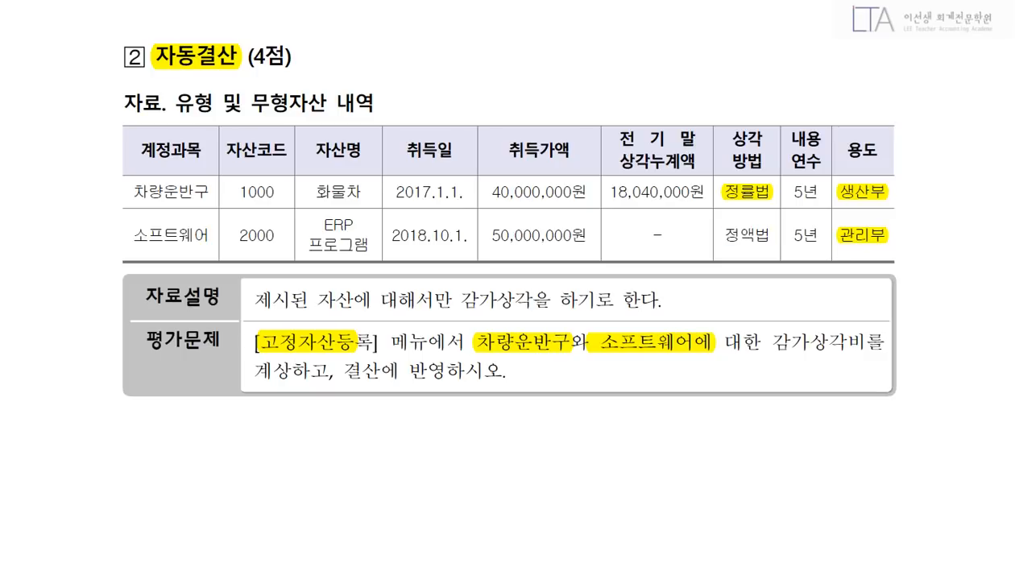
pyautogui.moveTo(722, 235); pyautogui.dragTo(770, 235)
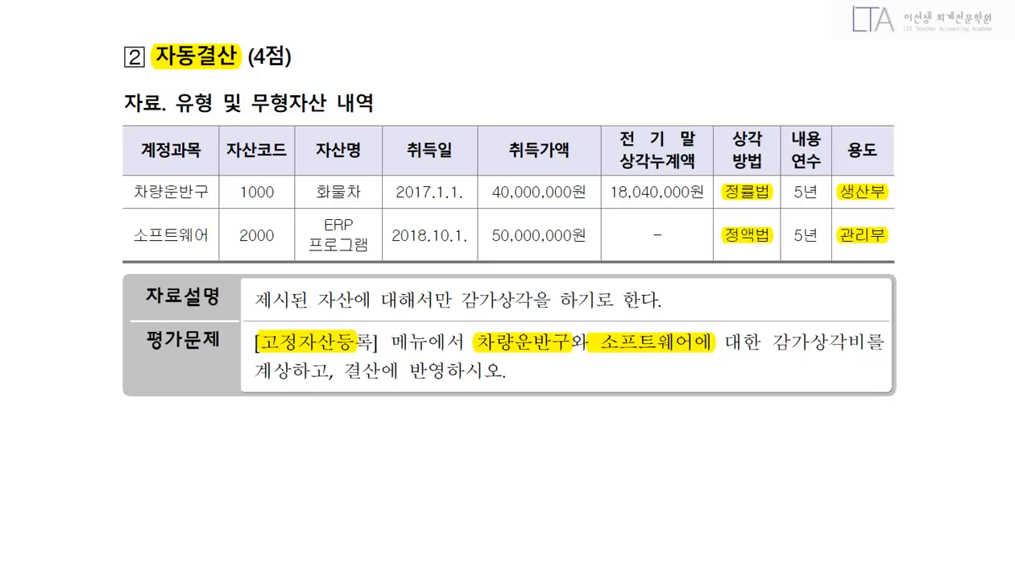
pyautogui.moveTo(389, 234); pyautogui.dragTo(588, 234)
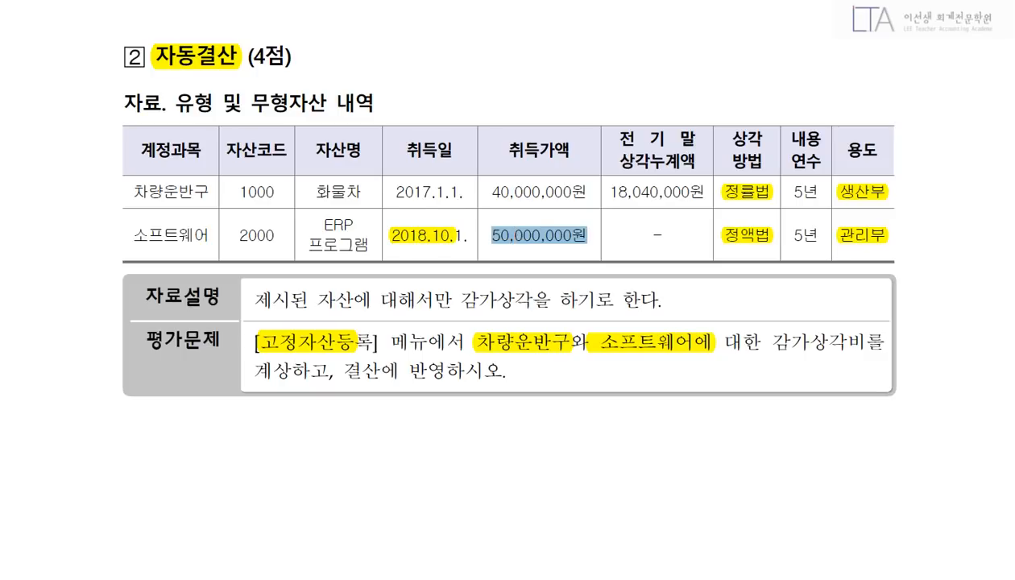
pyautogui.moveTo(396, 192); pyautogui.dragTo(705, 193)
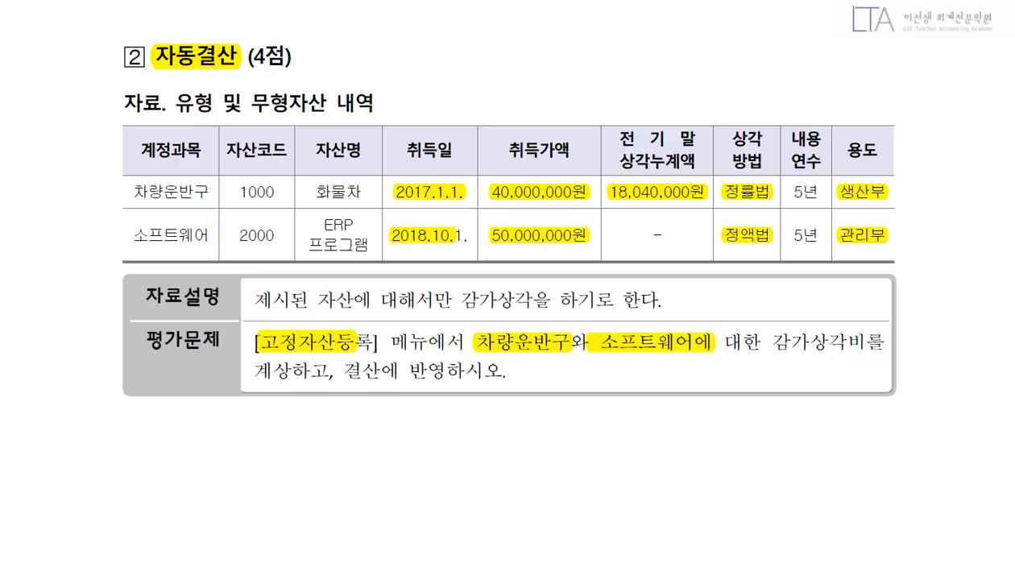
# Switch to the accounting program, open 고정자산등록 and load account 208 차량운반구 with 자산구분 전체.
pyautogui.hotkey('alt', 'Tab')
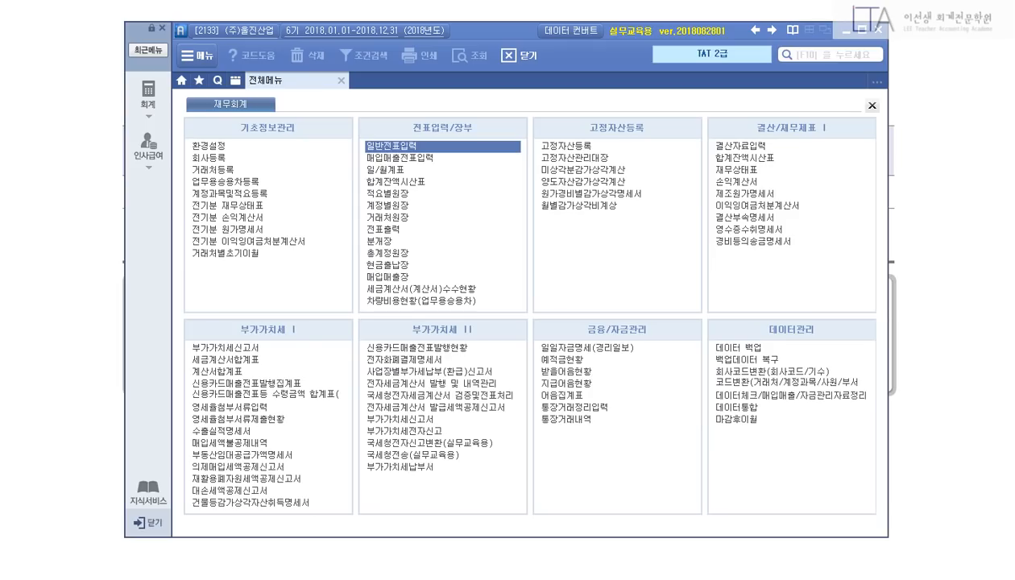
pyautogui.click(567, 147)
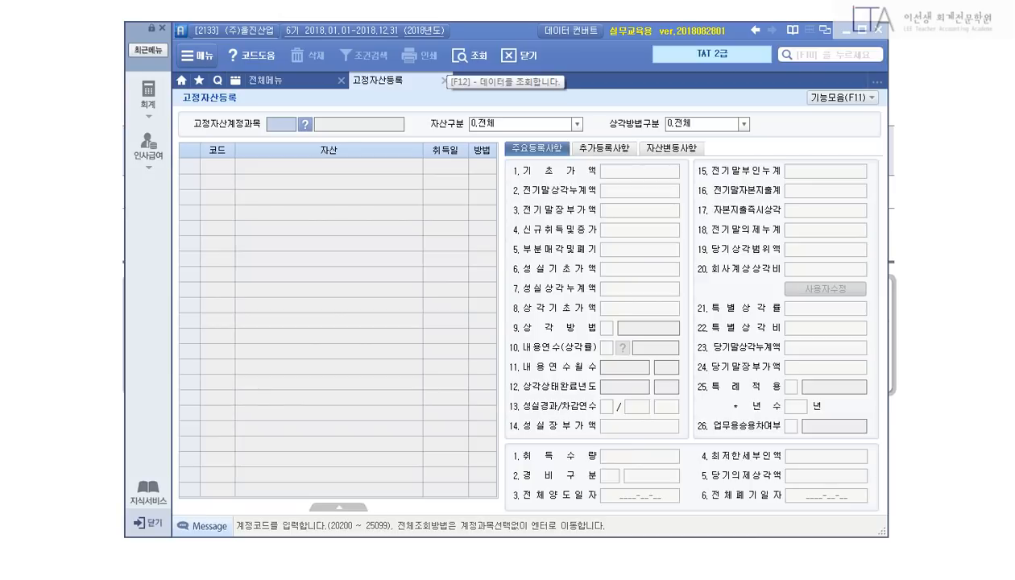
pyautogui.write('208')
pyautogui.press('Return')
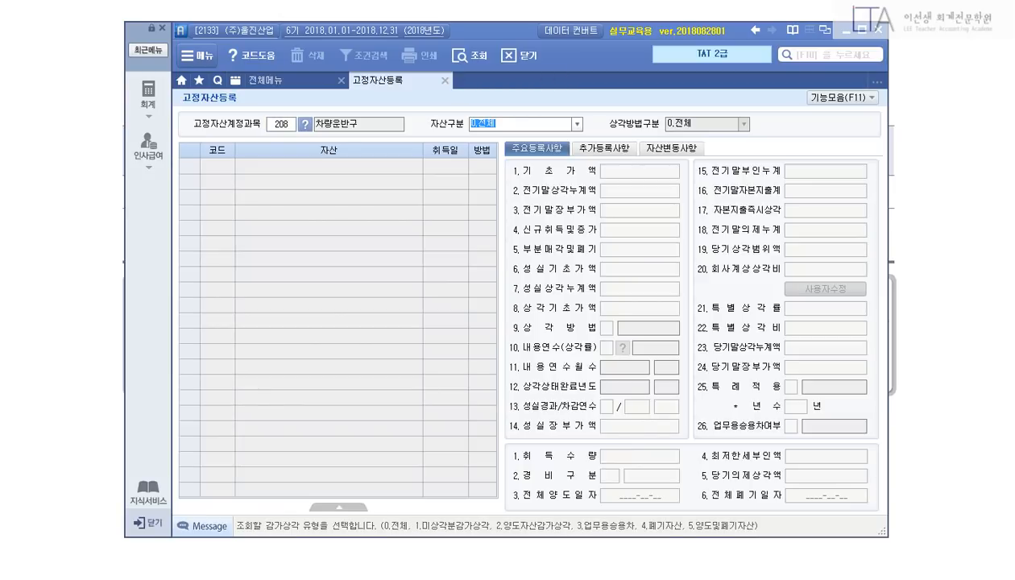
pyautogui.press('Return')
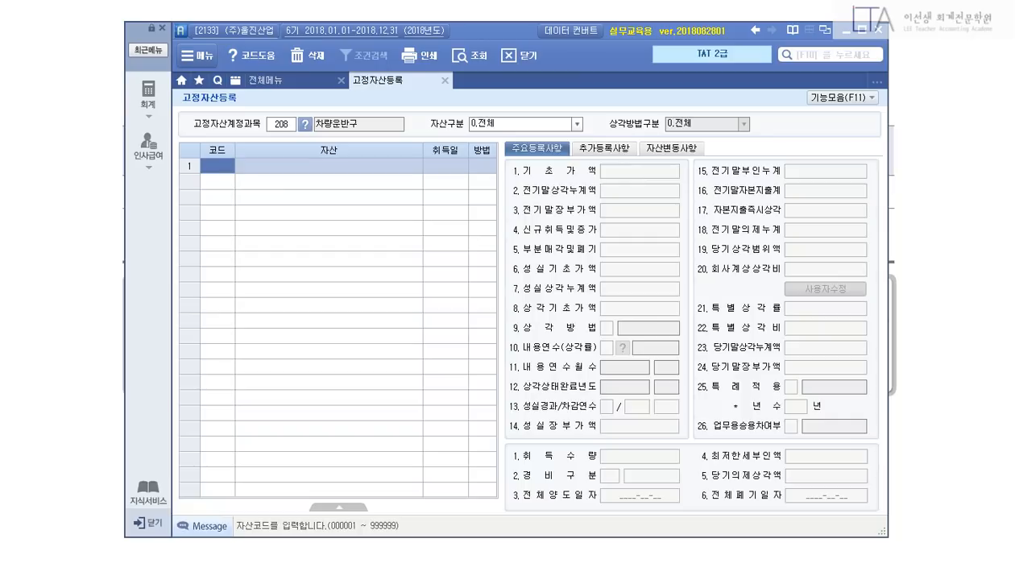
# Register asset code 1000 named 화물차 with acquisition date 2017-01-01.
pyautogui.write('1000')
pyautogui.press('Return')
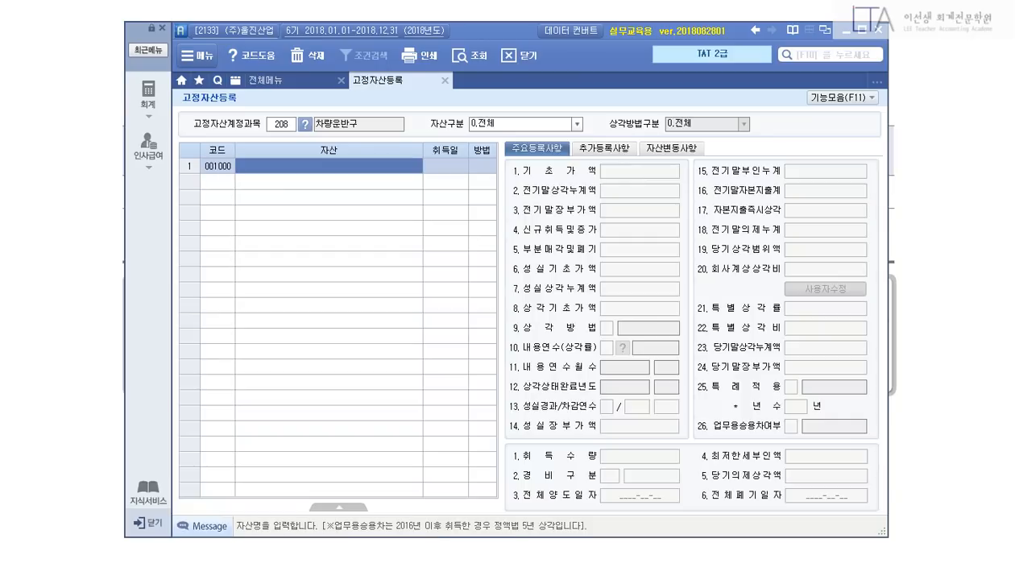
pyautogui.write('화물차')
pyautogui.press('Return')
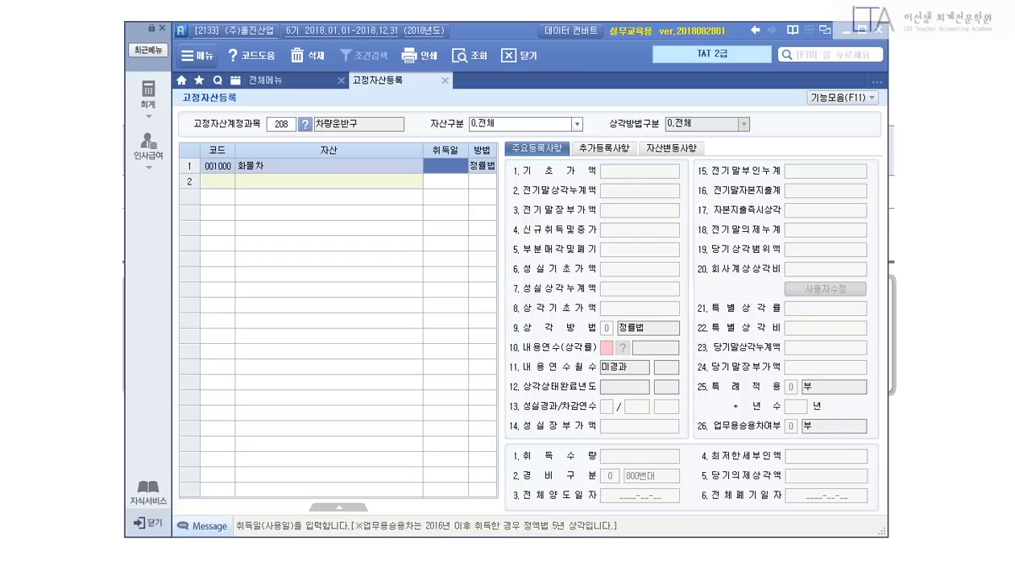
pyautogui.write('20170101')
pyautogui.press('Return')
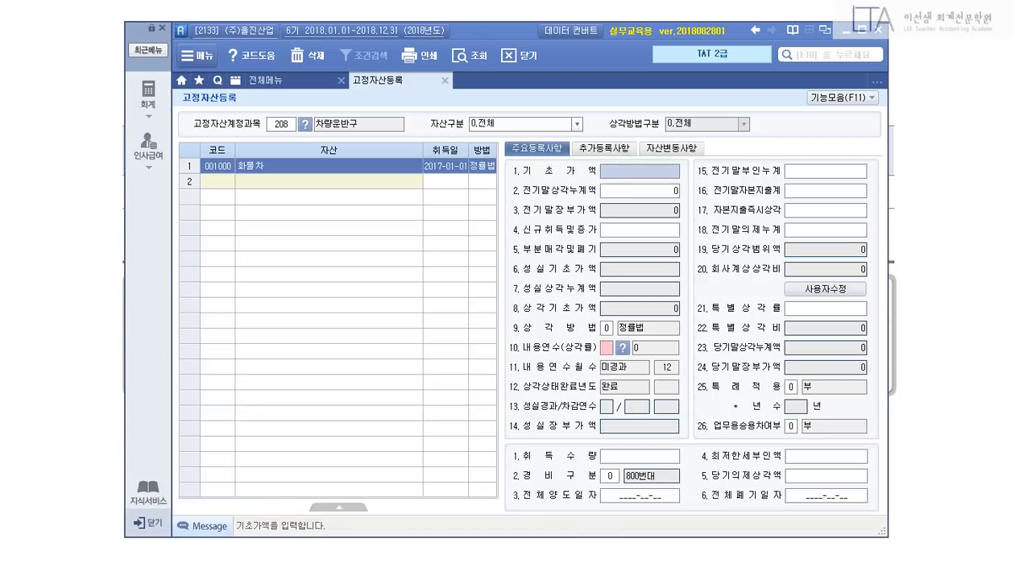
# Set the 화물차's 기초가액 to 40,000,000 and 전기말상각누계액 to 18,040,000, and advance to 상각방법.
pyautogui.write('40000000')
pyautogui.press('Return')
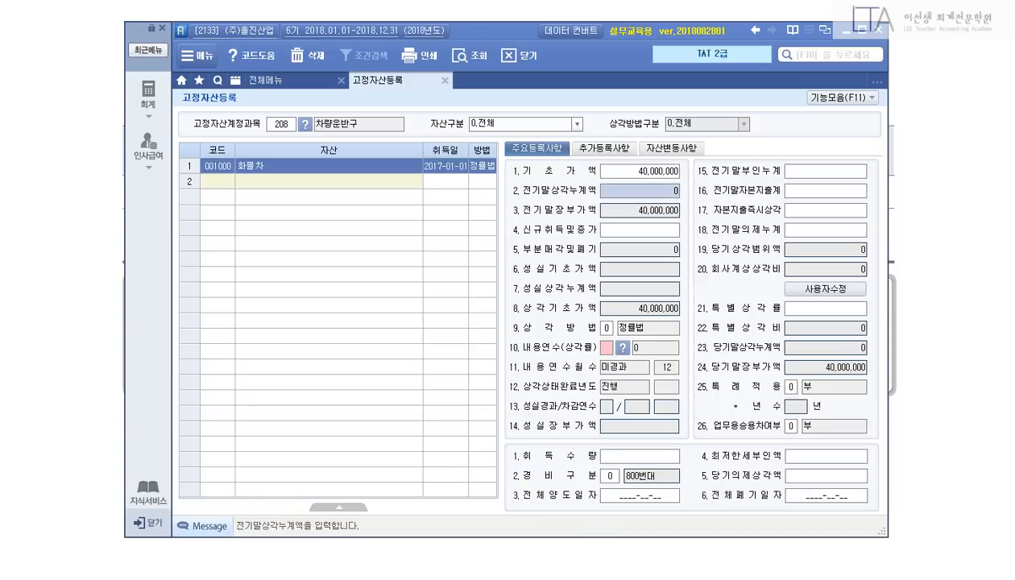
pyautogui.write('18,040,000')
pyautogui.press('Return')
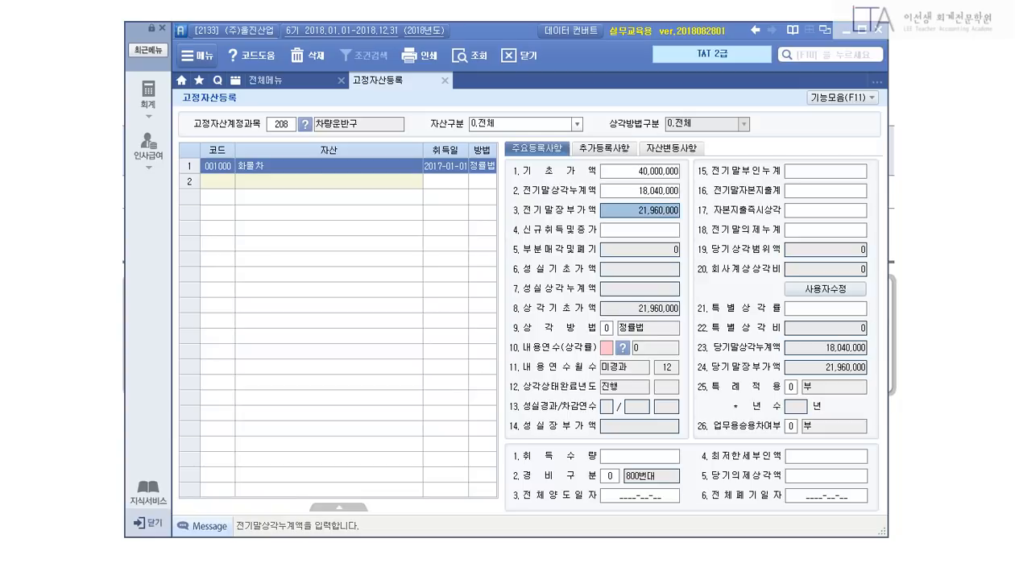
pyautogui.press('Return')
pyautogui.press('Return')
pyautogui.press('Return')
pyautogui.press('Return')
pyautogui.press('Return')
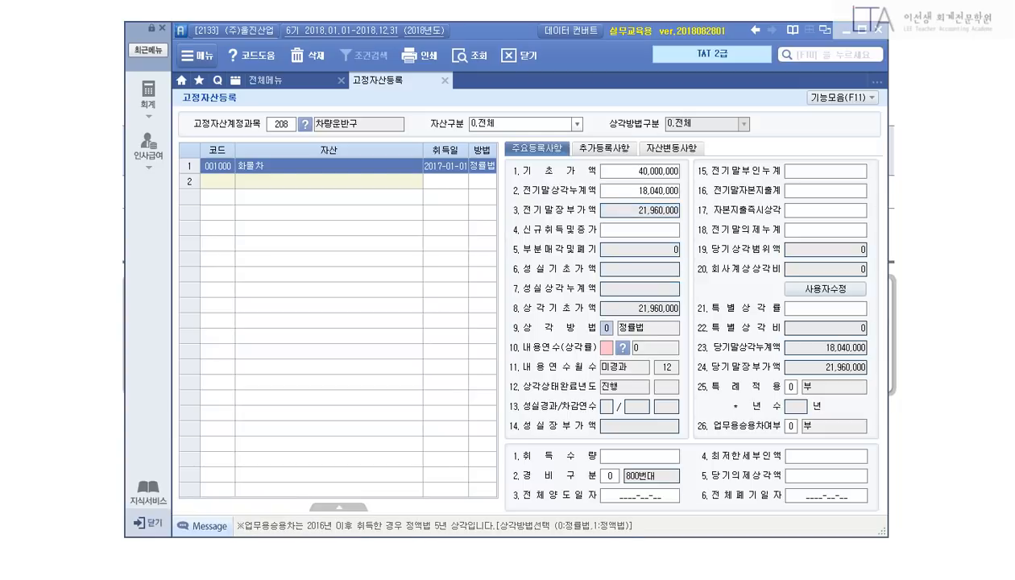
# Mark the 상각방법 field with a red box, clear it, and try the method 1 정액법.
pyautogui.hotkey('ctrl', '1')
pyautogui.click(613, 299)
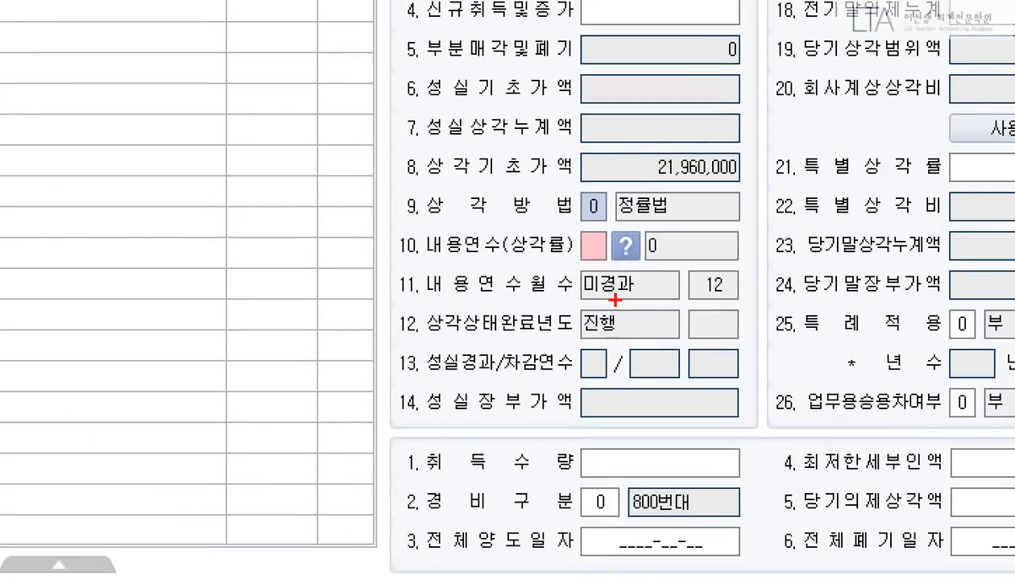
pyautogui.moveTo(556, 174); pyautogui.dragTo(688, 245)
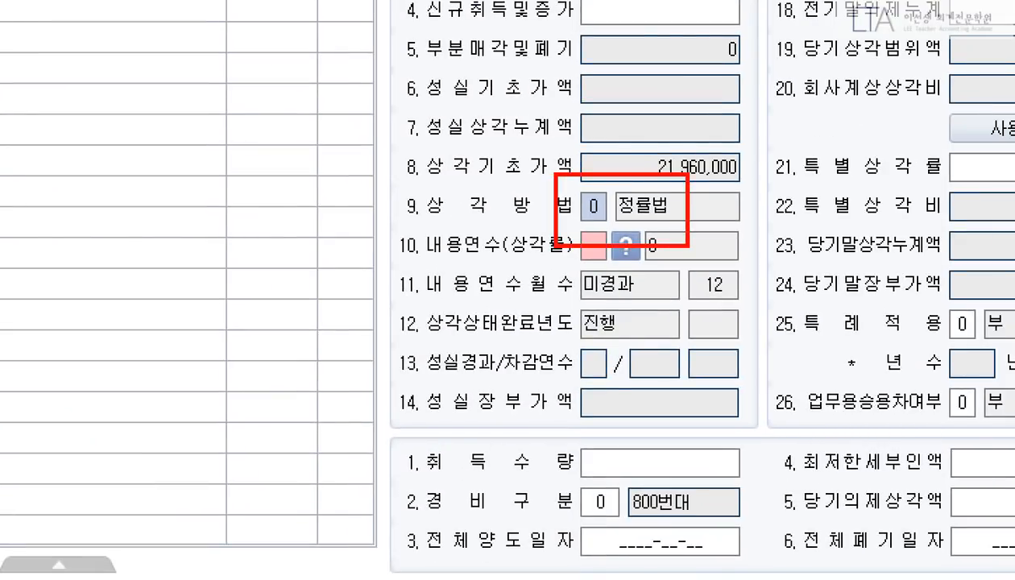
pyautogui.press('Escape')
pyautogui.write('1')
pyautogui.press('Return')
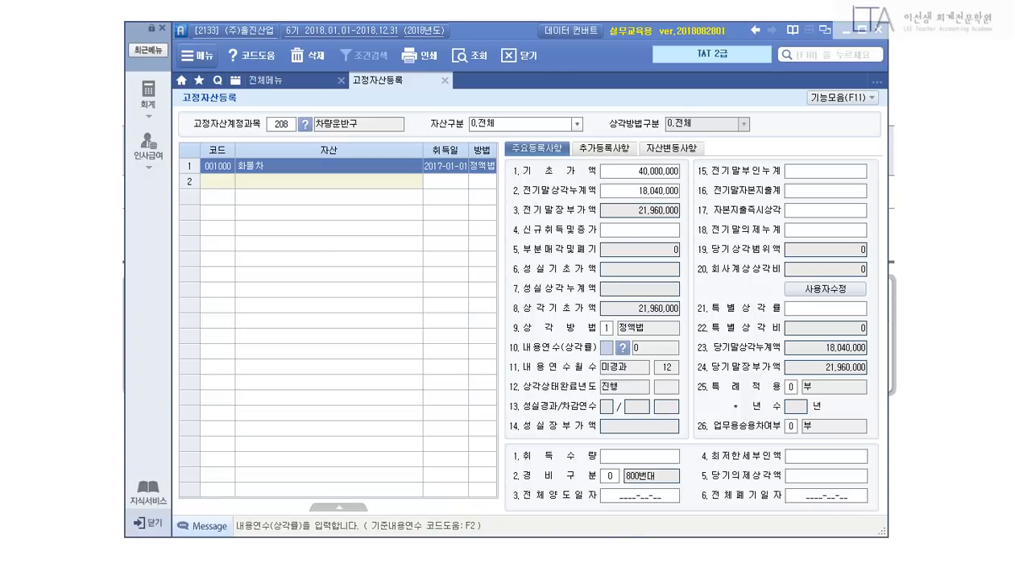
# Set 상각방법 to 0 정률법 and 내용연수 to 5 for the 화물차.
pyautogui.click(607, 327)
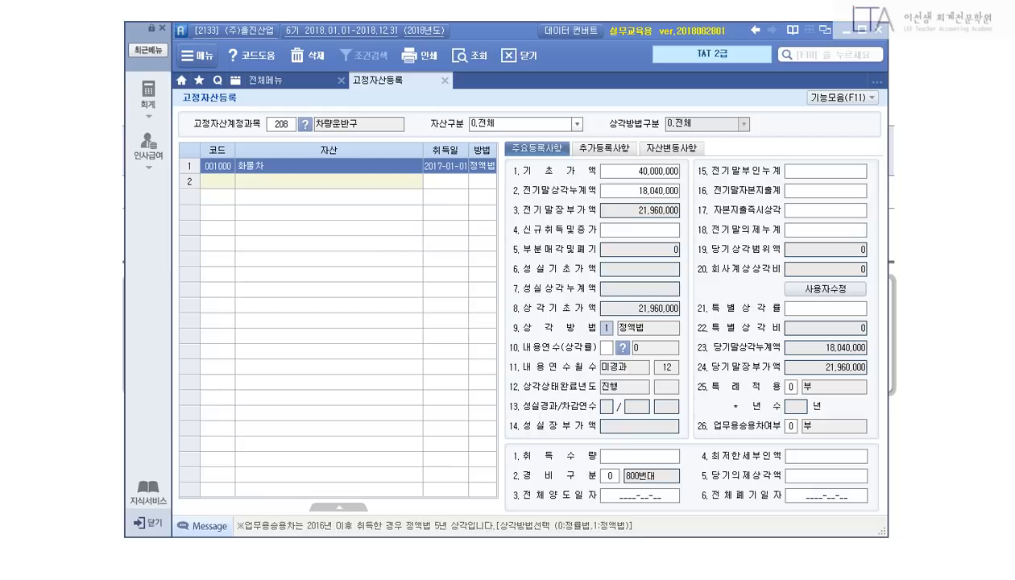
pyautogui.write('0')
pyautogui.press('Return')
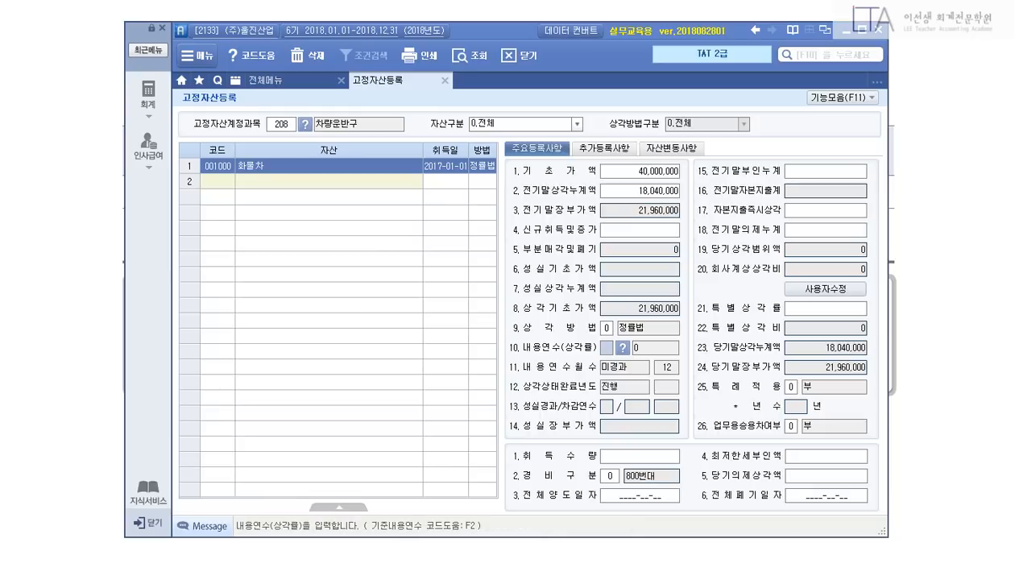
pyautogui.write('5')
pyautogui.press('Return')
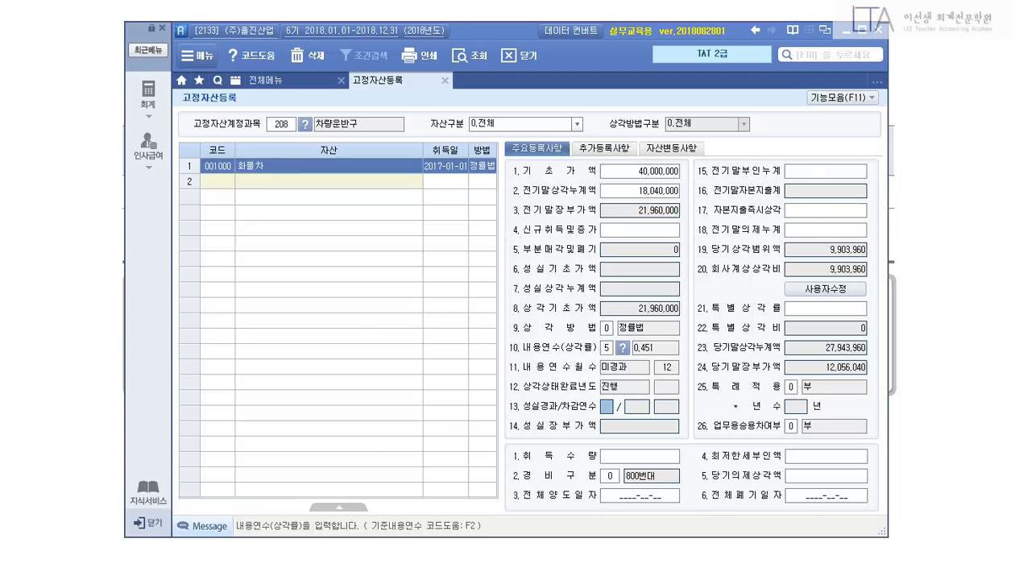
# Box the 경비구분 field in red, point an arrow at it with a handwritten 500, and clear the annotations.
pyautogui.hotkey('ctrl', '1')
pyautogui.click(632, 502)
pyautogui.moveTo(420, 419); pyautogui.dragTo(795, 470)
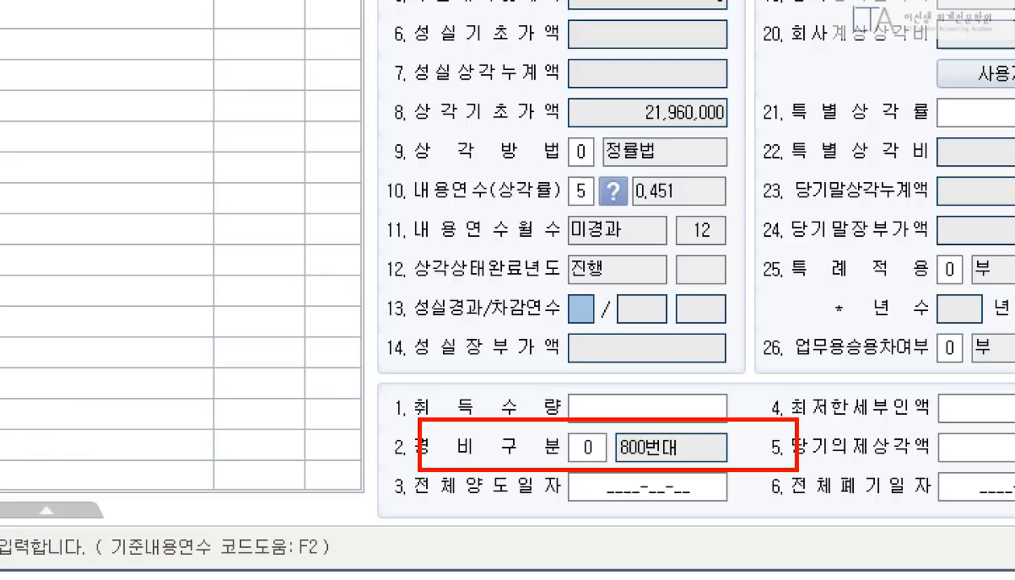
pyautogui.moveTo(587, 426)
pyautogui.mouseDown()
pyautogui.moveTo(614, 379)
pyautogui.moveTo(673, 340)
pyautogui.moveTo(681, 376)
pyautogui.moveTo(664, 402)
pyautogui.mouseUp()
pyautogui.moveTo(725, 368)
pyautogui.mouseDown()
pyautogui.moveTo(735, 391)
pyautogui.moveTo(793, 360)
pyautogui.mouseUp()
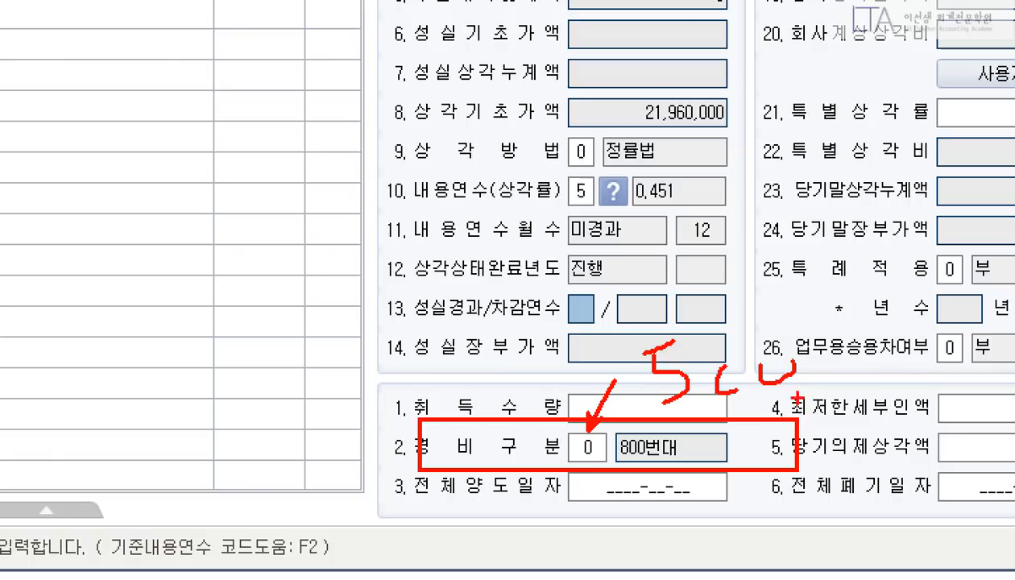
pyautogui.moveTo(715, 367)
pyautogui.mouseDown()
pyautogui.moveTo(737, 386)
pyautogui.moveTo(786, 358)
pyautogui.mouseUp()
pyautogui.press('Escape')
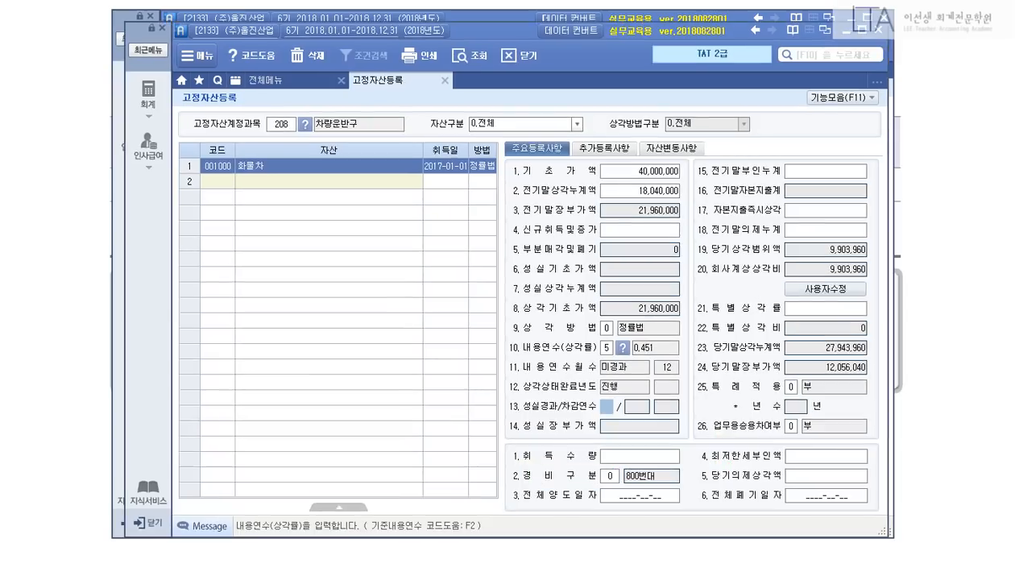
# Set 경비구분 to 1 (500번대) for the 화물차 and advance past 전체양도일자.
pyautogui.click(609, 476)
pyautogui.write('1')
pyautogui.press('Return')
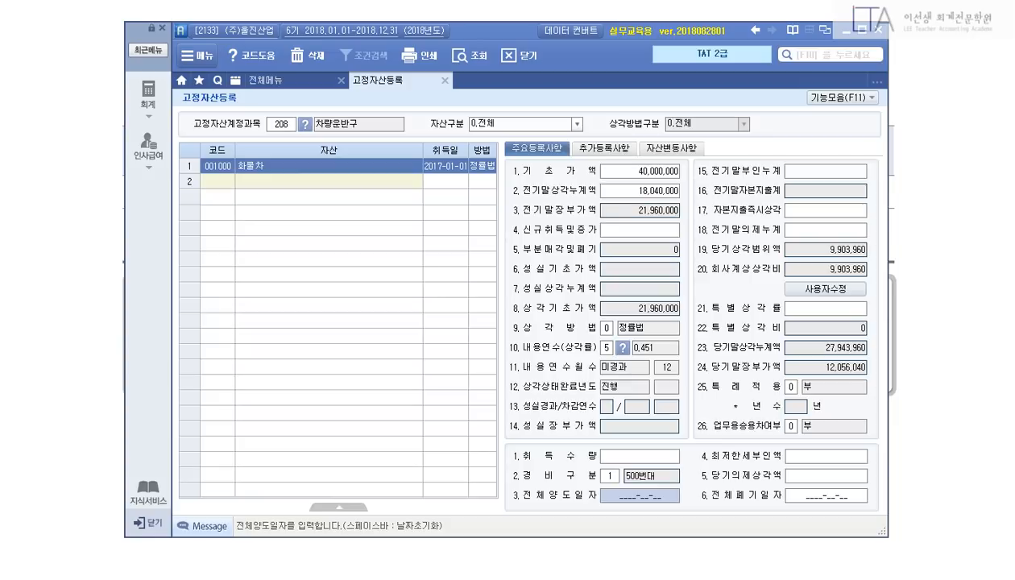
pyautogui.press('Return')
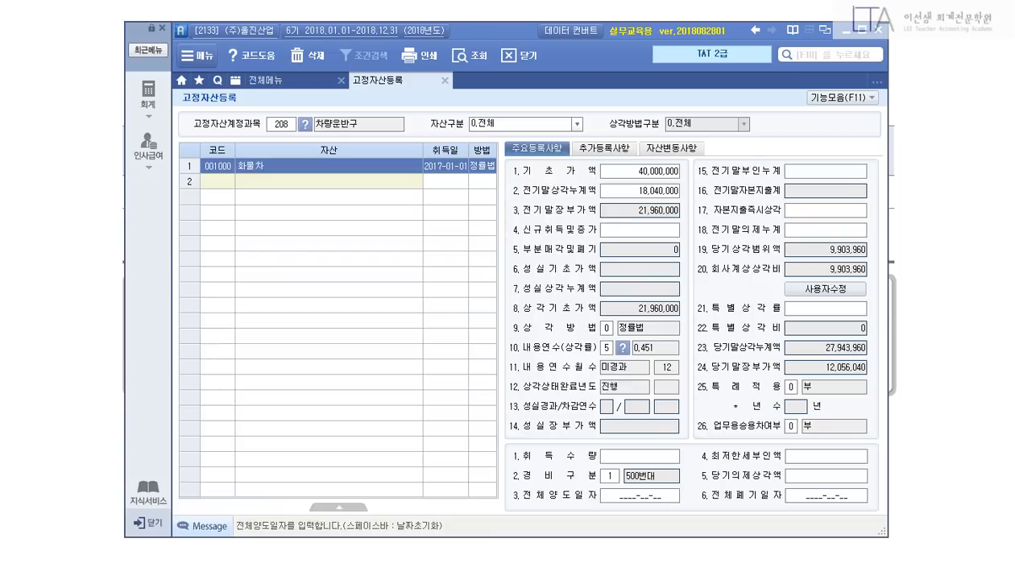
# Under 고정자산계정과목 240 소프트웨어, add asset 002000 ERP 프로그램 with 취득일 2018-10-01.
pyautogui.click(281, 124)
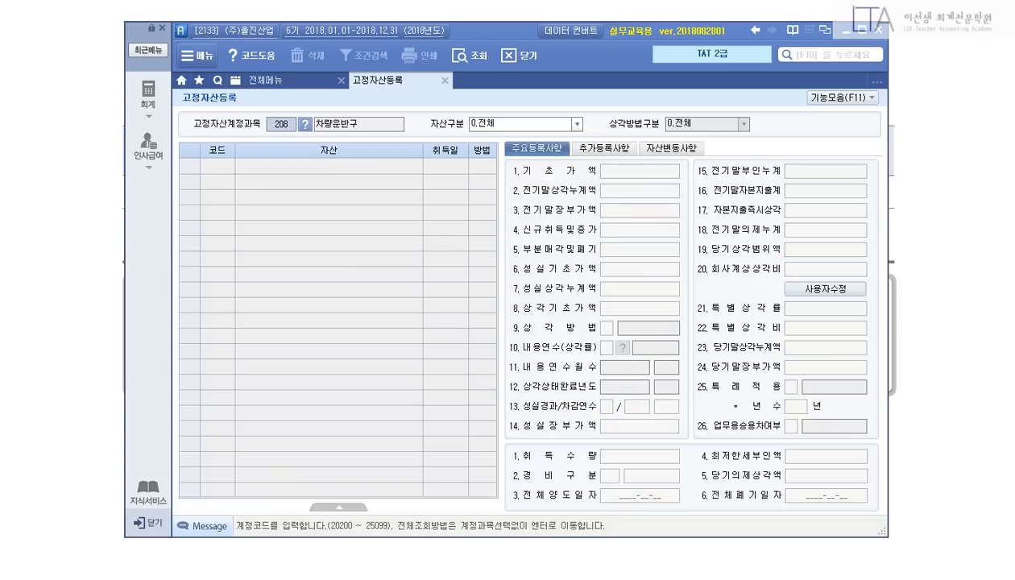
pyautogui.write('240')
pyautogui.press('Return')
pyautogui.press('Return')
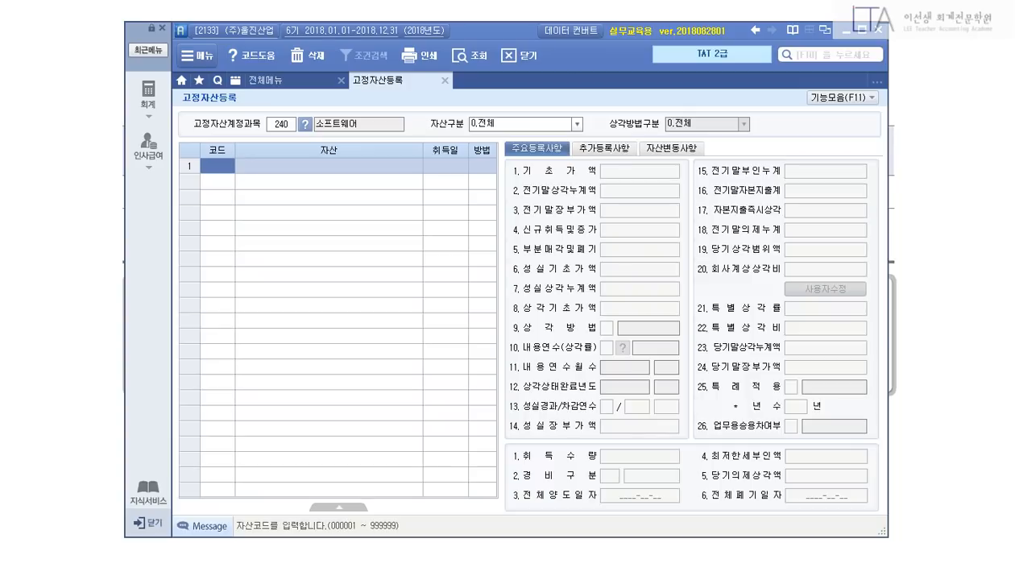
pyautogui.write('2000')
pyautogui.press('Return')
pyautogui.write('ERP')
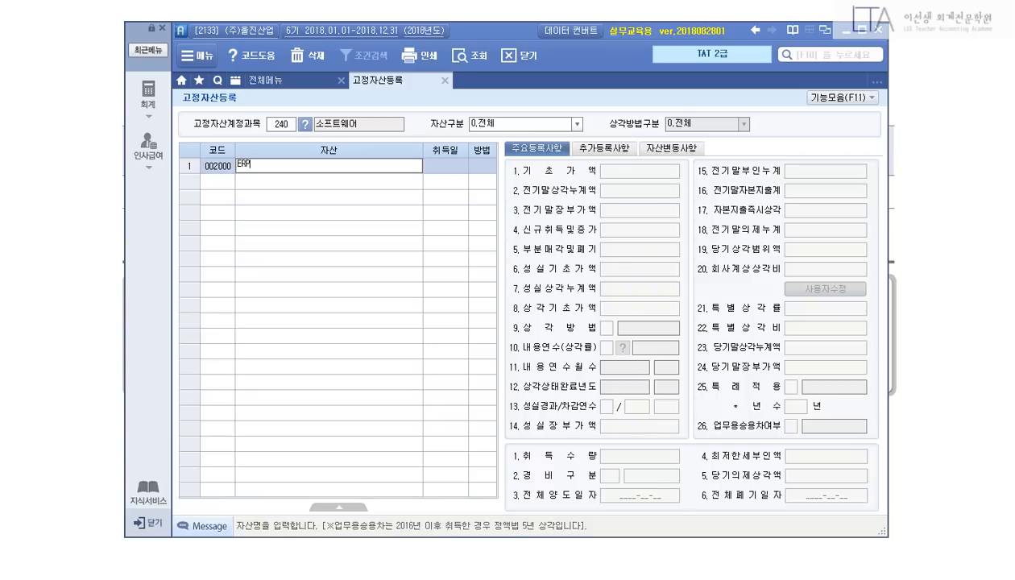
pyautogui.write(' 피')
pyautogui.write('로그램')
pyautogui.press('Return')
pyautogui.write('20181001')
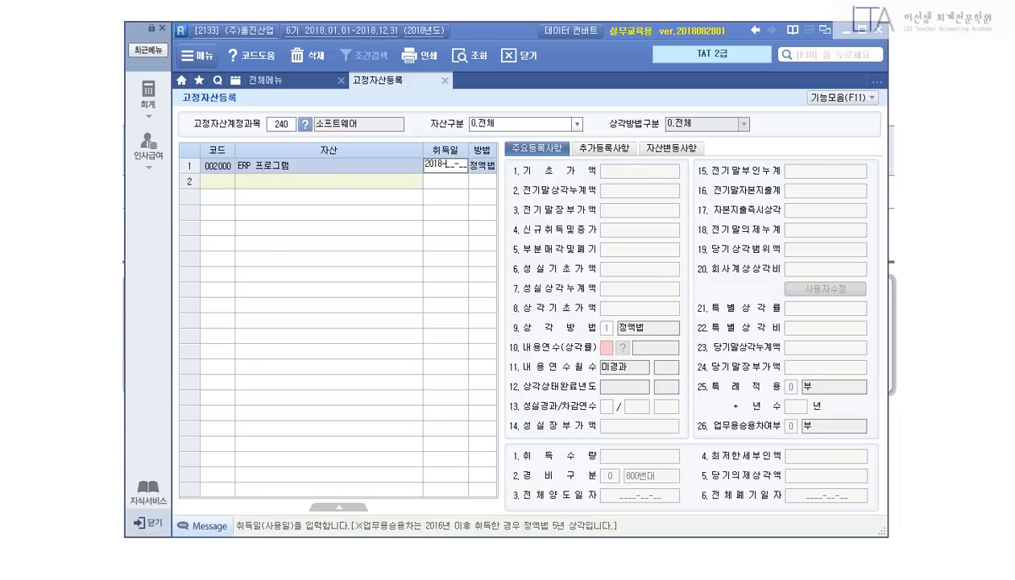
pyautogui.press('Return')
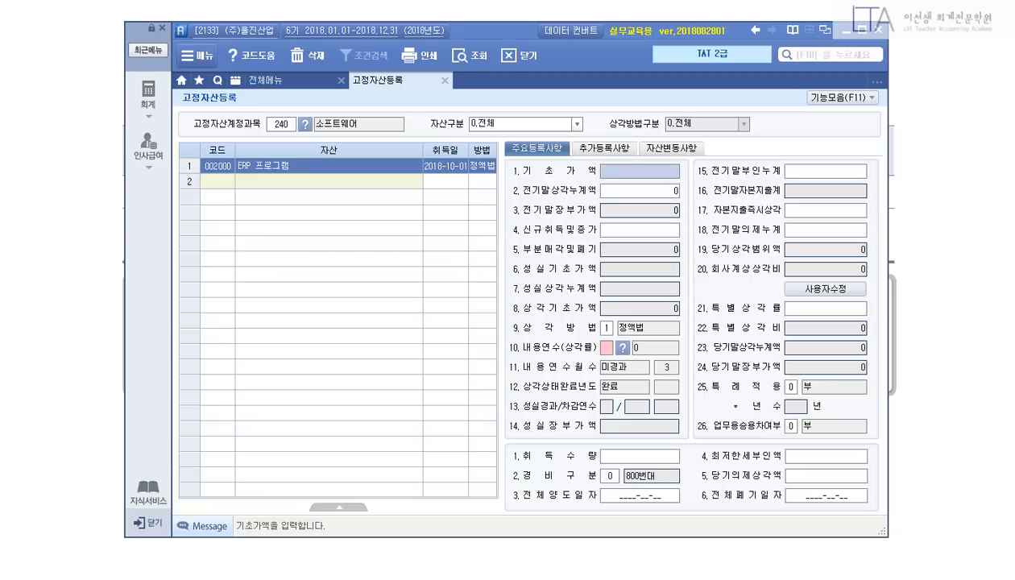
# Enter 50,000,000 as 신규취득및증가 for the ERP 프로그램, leaving 기초가액 blank.
pyautogui.press('Return')
pyautogui.press('Return')
pyautogui.write('50000000')
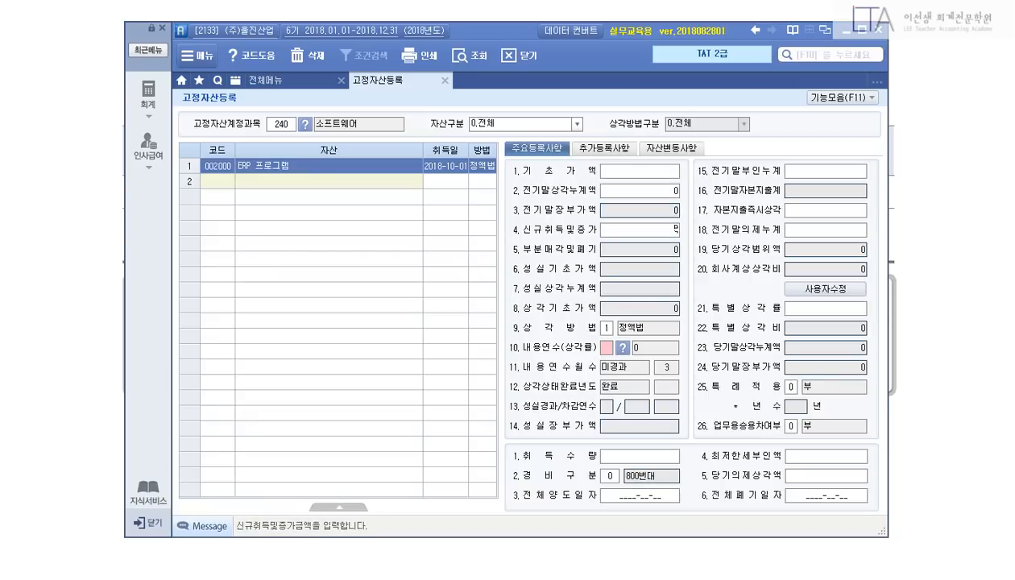
pyautogui.press('Return')
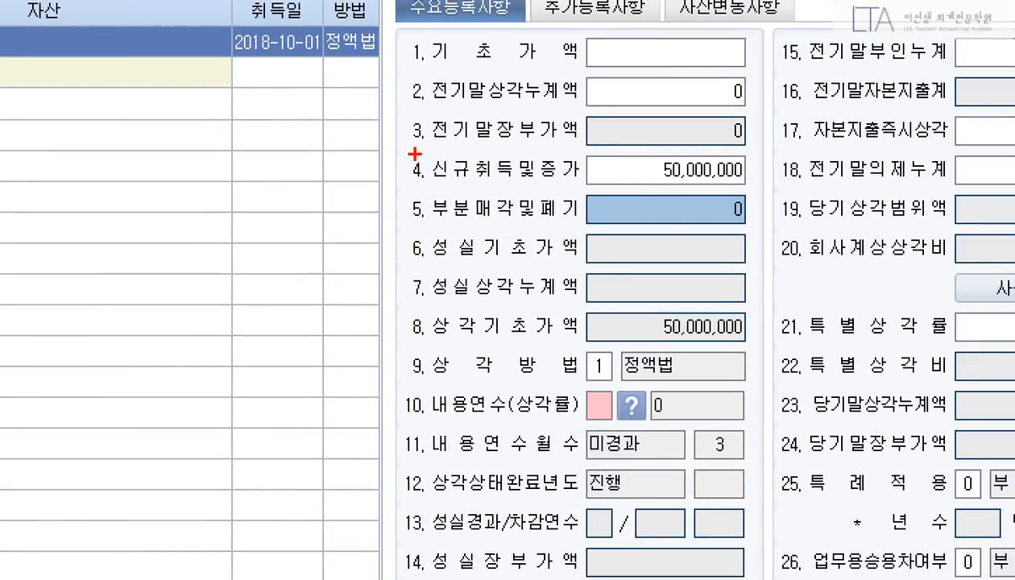
# Mark the 신규취득및증가 field with red annotations and clear them.
pyautogui.moveTo(506, 219); pyautogui.dragTo(608, 247)
pyautogui.moveTo(603, 205); pyautogui.dragTo(763, 197)
pyautogui.moveTo(727, 24)
pyautogui.mouseDown()
pyautogui.moveTo(783, 72)
pyautogui.moveTo(772, 103)
pyautogui.mouseUp()
pyautogui.moveTo(774, 143); pyautogui.dragTo(805, 135)
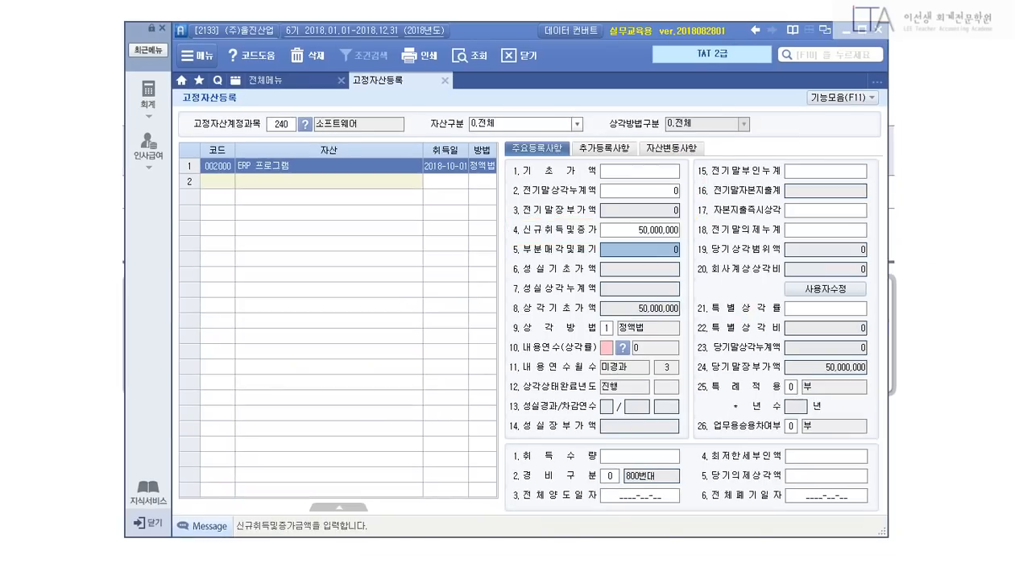
# Set 내용연수 to 5 for the ERP 프로그램, keeping the 정액법 method, and advance to 회사계상상각비.
pyautogui.click(639, 230)
pyautogui.press('Return')
pyautogui.press('Return')
pyautogui.press('Return')
pyautogui.press('Return')
pyautogui.press('Return')
pyautogui.press('Return')
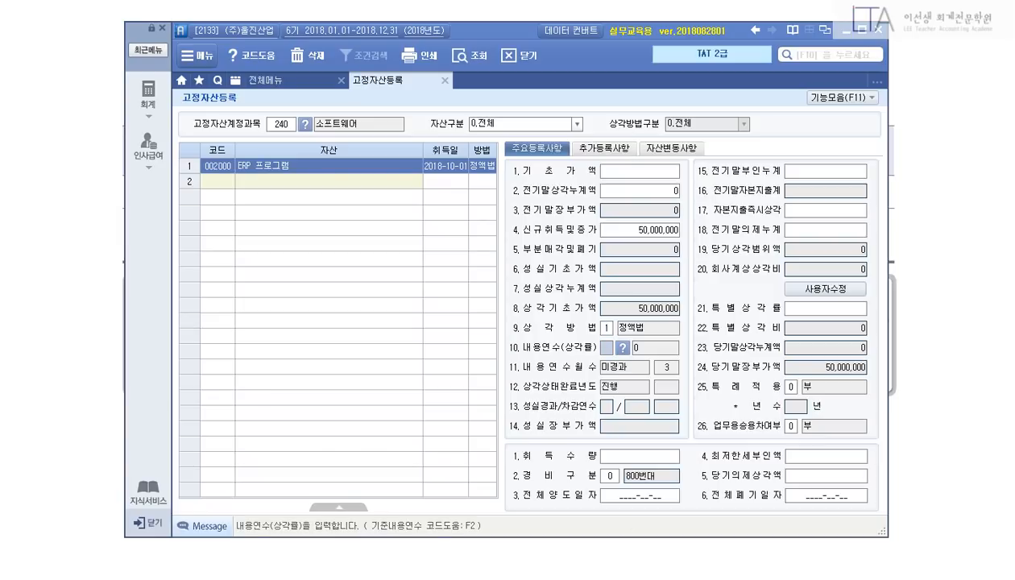
pyautogui.write('5')
pyautogui.press('Return')
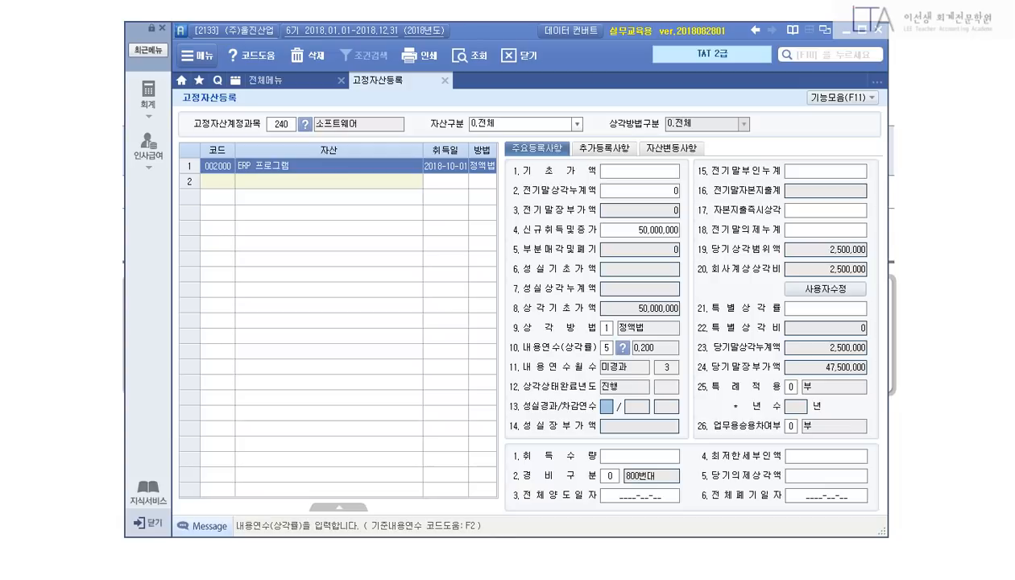
pyautogui.press('Return')
pyautogui.press('Return')
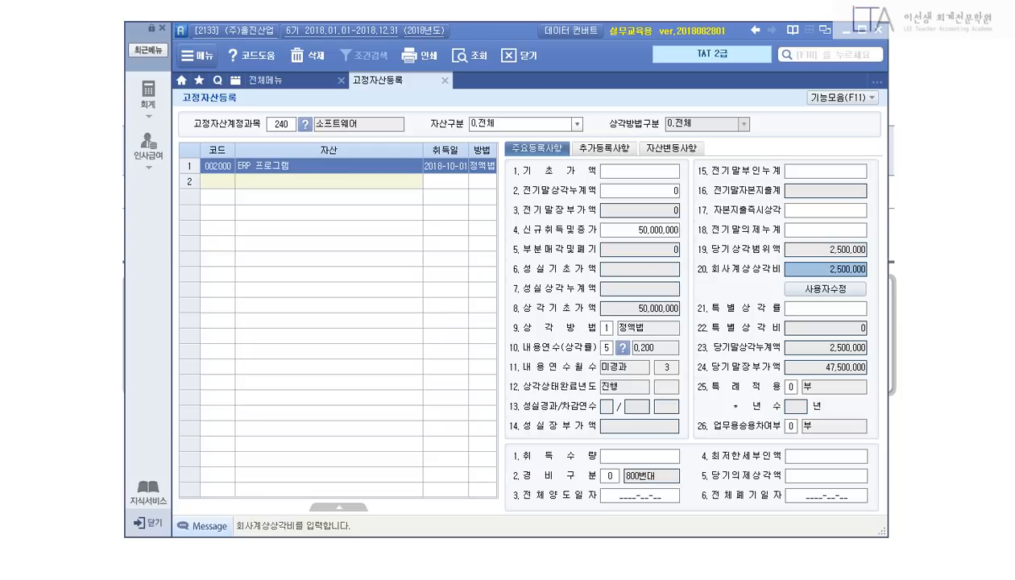
# Reopen account 208 차량운반구, check the 화물차's 당기상각범위액 and 회사계상상각비, and close 고정자산등록.
pyautogui.click(281, 124)
pyautogui.write('208')
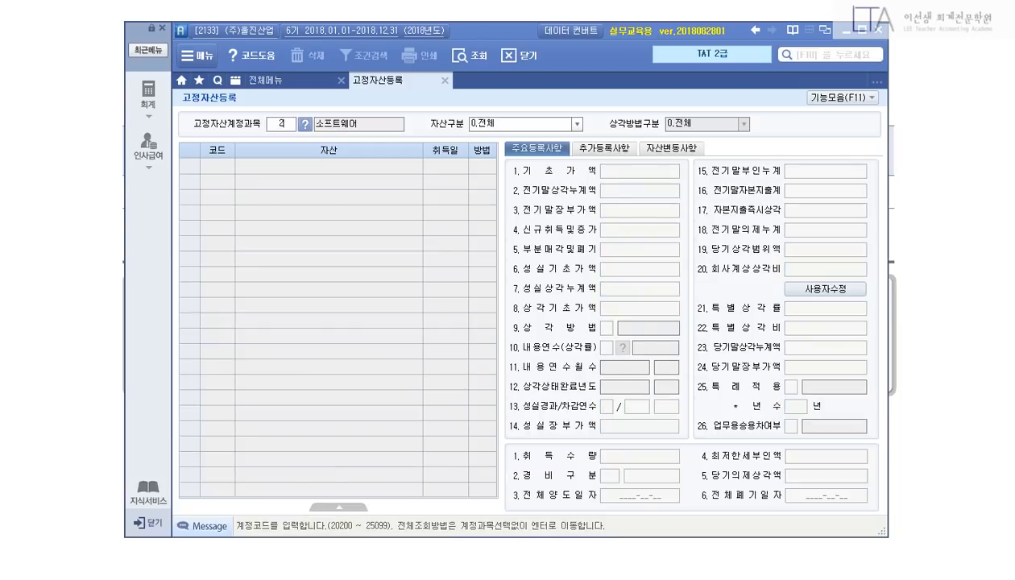
pyautogui.press('Return')
pyautogui.press('Return')
pyautogui.click(444, 166)
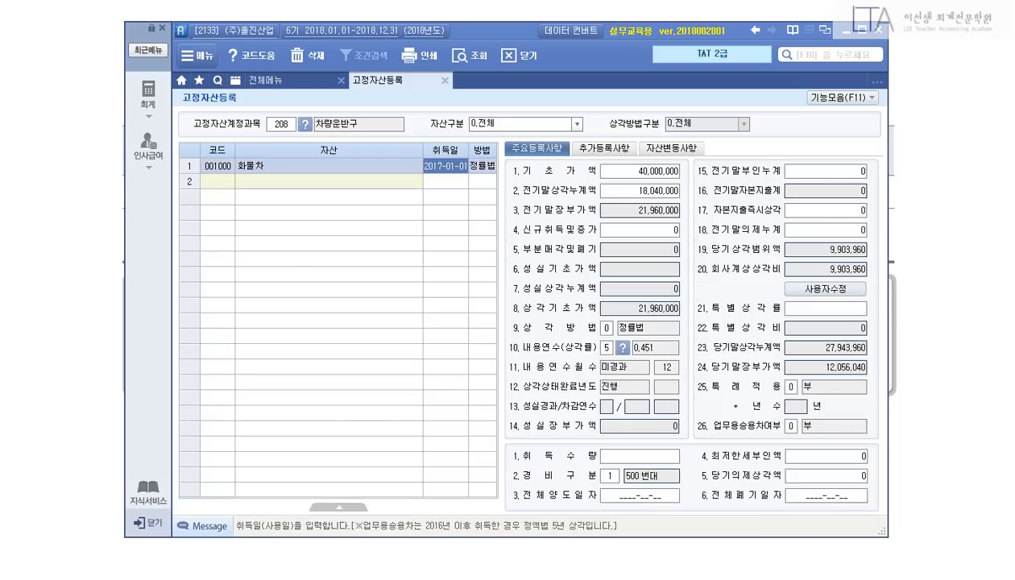
pyautogui.click(825, 250)
pyautogui.click(826, 268)
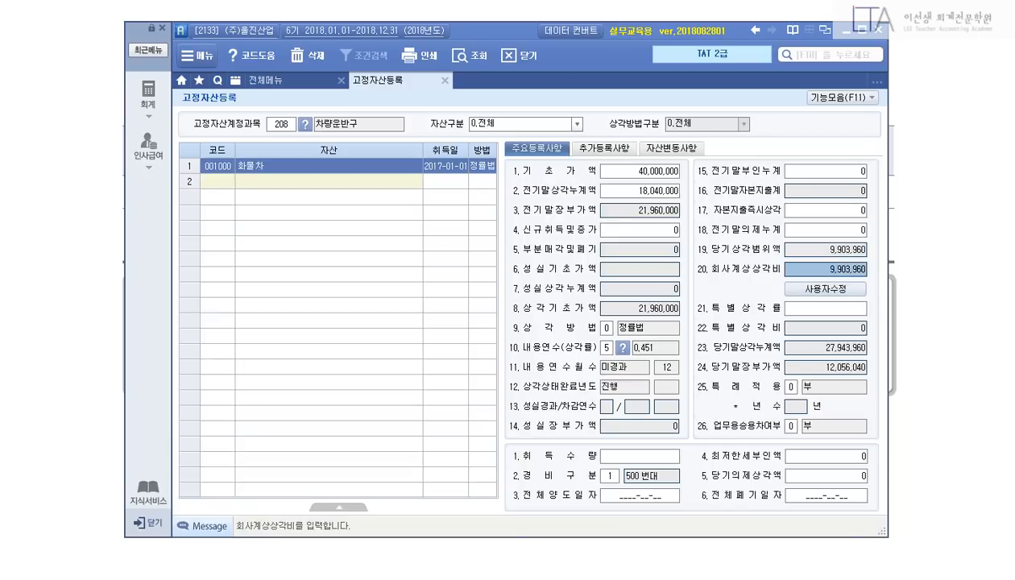
pyautogui.click(445, 80)
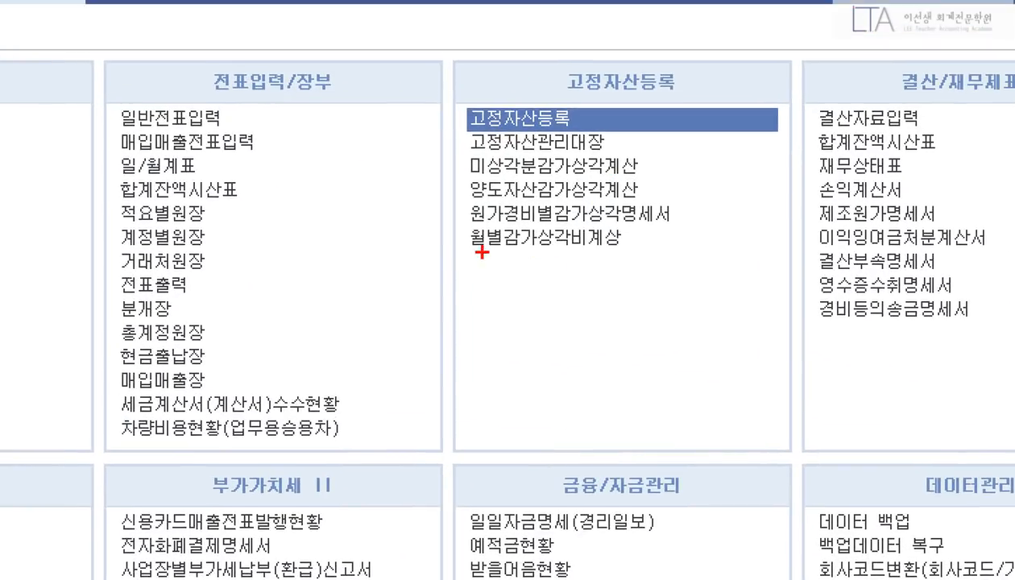
pyautogui.moveTo(532, 198); pyautogui.dragTo(571, 213)
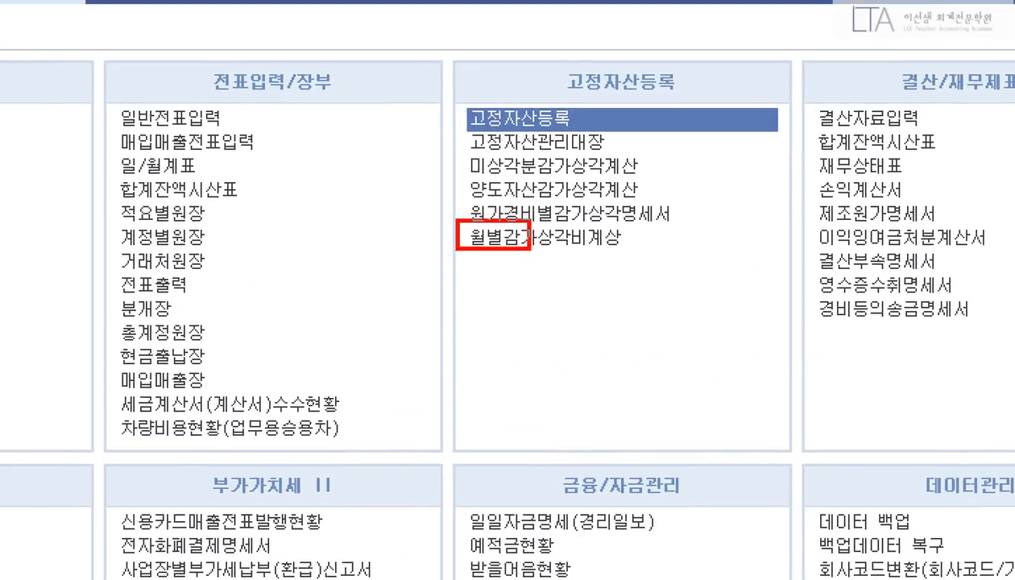
pyautogui.moveTo(529, 249); pyautogui.dragTo(661, 266)
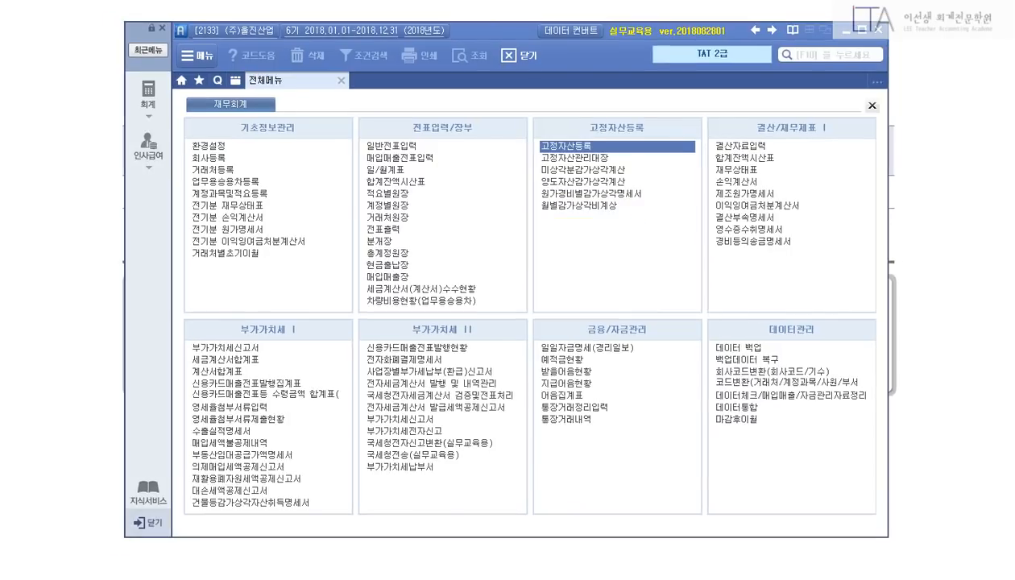
pyautogui.click(544, 237)
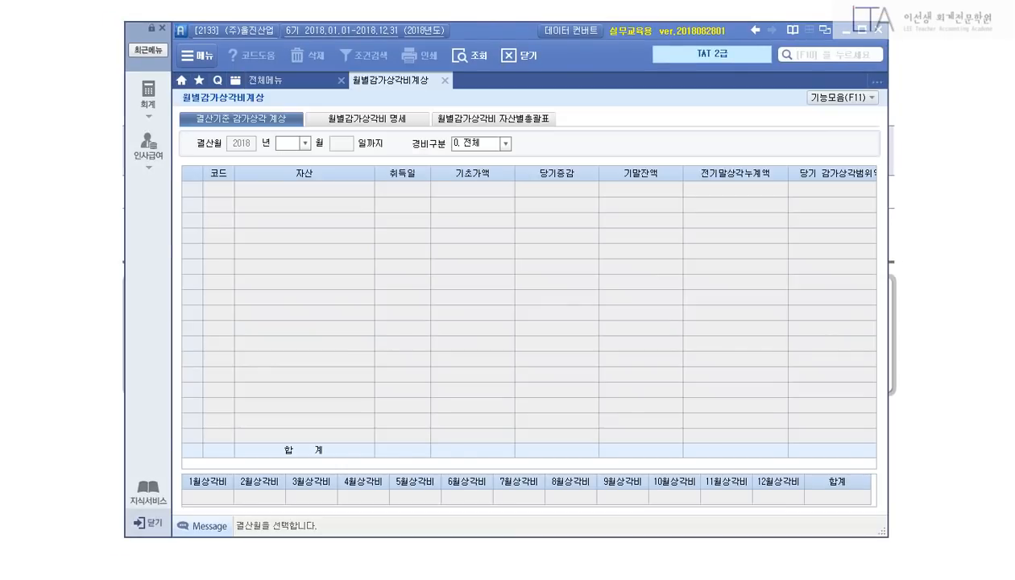
pyautogui.write('12')
pyautogui.press('Return')
pyautogui.write('3. 700번대')
pyautogui.press('Return')
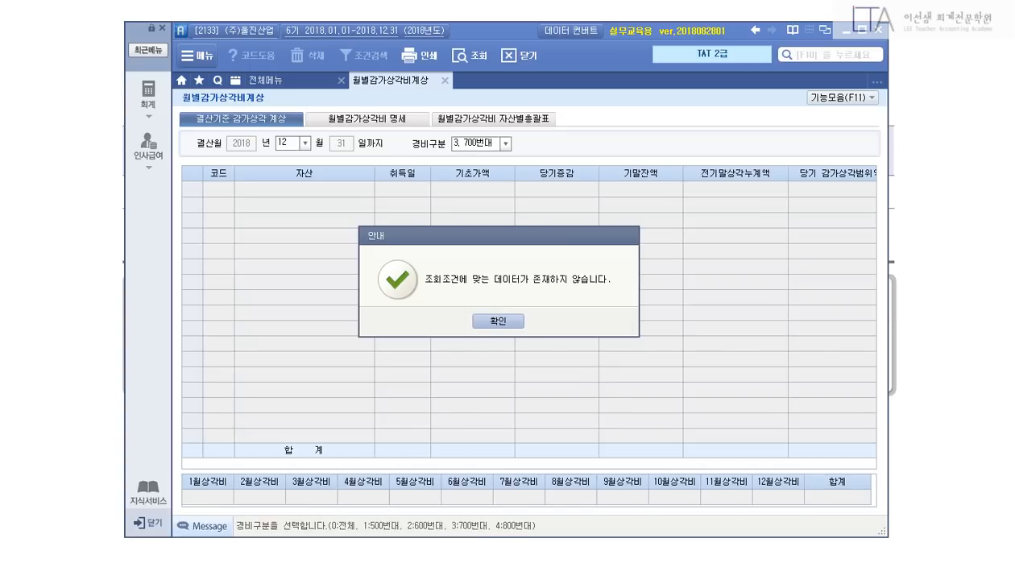
pyautogui.press('Return')
pyautogui.press('Escape')
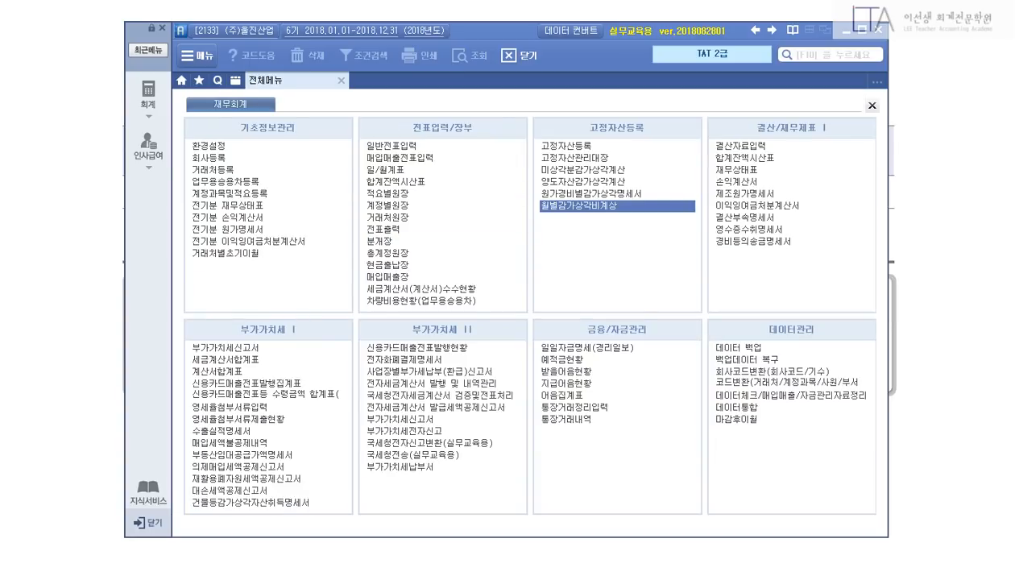
# Open 월별감가상각비계상 and retrieve the depreciation for 결산월 12 with 경비구분 0. 전체.
pyautogui.press('Return')
pyautogui.write('12')
pyautogui.press('Return')
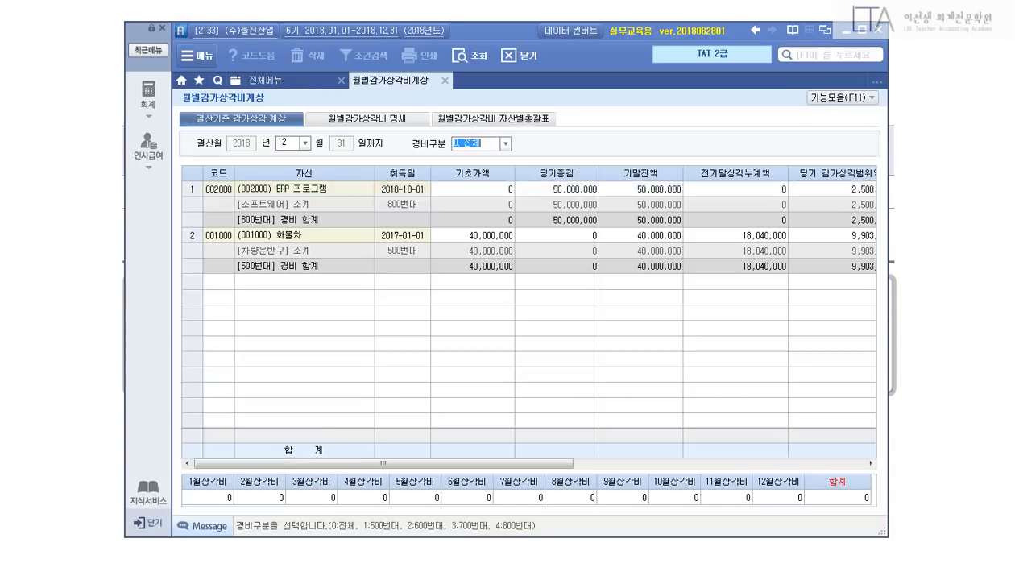
pyautogui.press('Return')
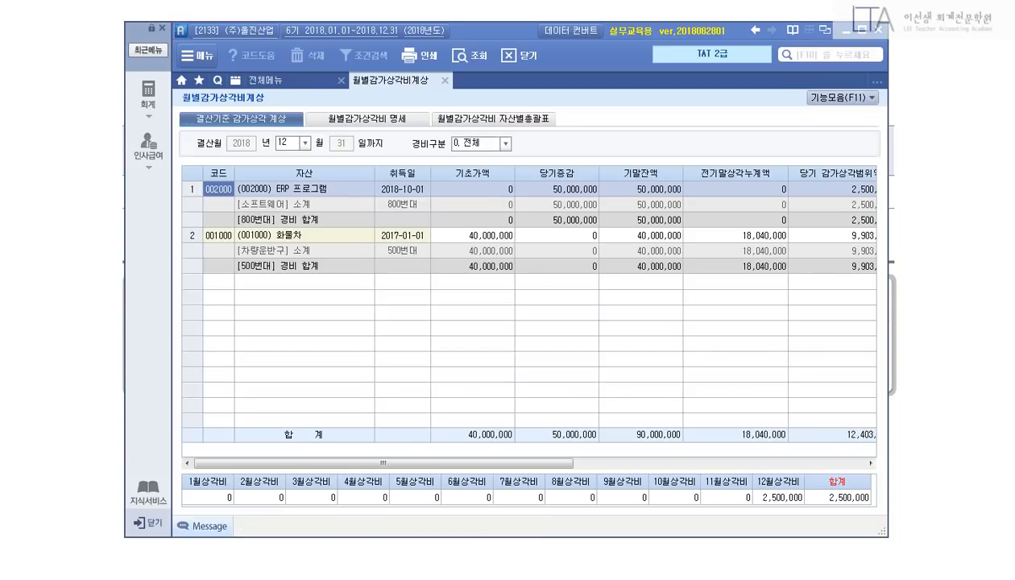
# Save the monthly depreciation calculation and close 월별감가상각비계상.
pyautogui.press('F11')
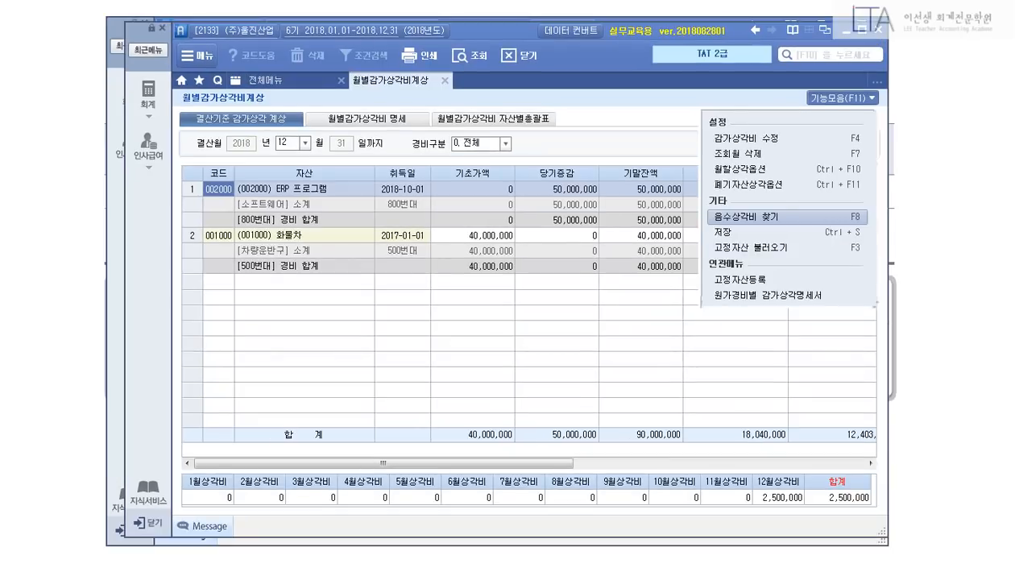
pyautogui.click(765, 232)
pyautogui.click(498, 321)
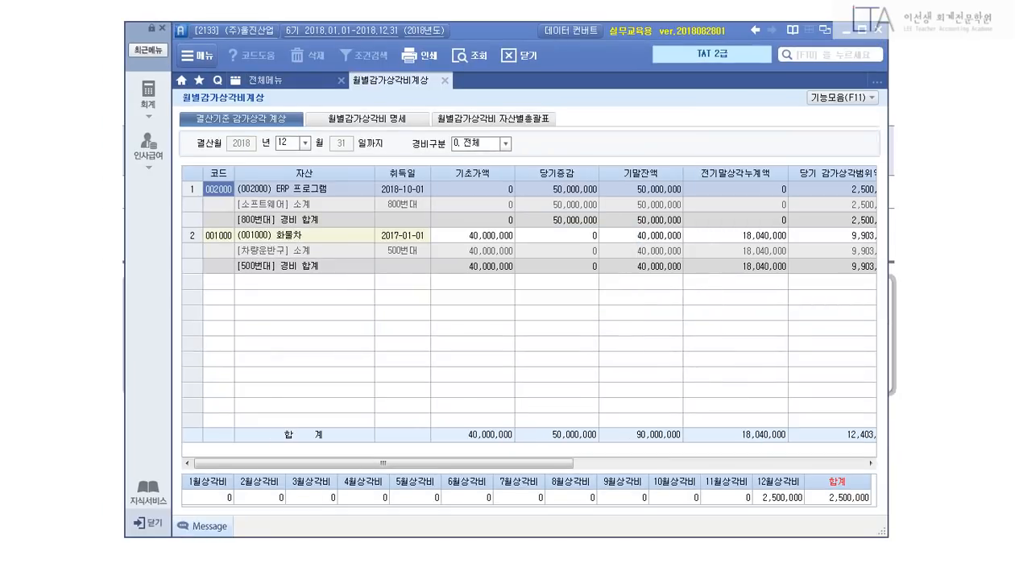
pyautogui.click(444, 80)
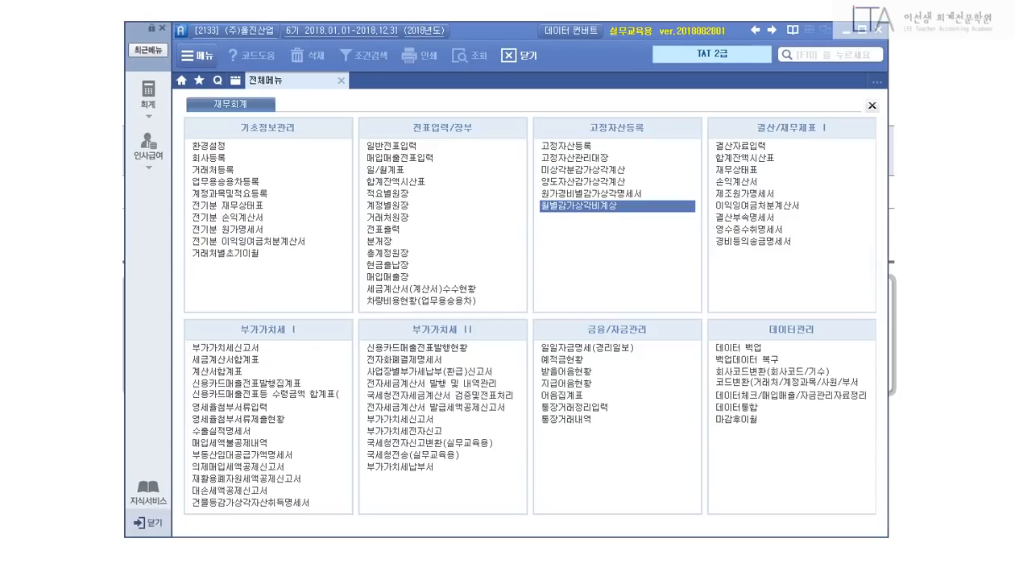
# Open 결산자료입력 and retrieve the closing data for months 01 through 12 of 2018.
pyautogui.click(739, 146)
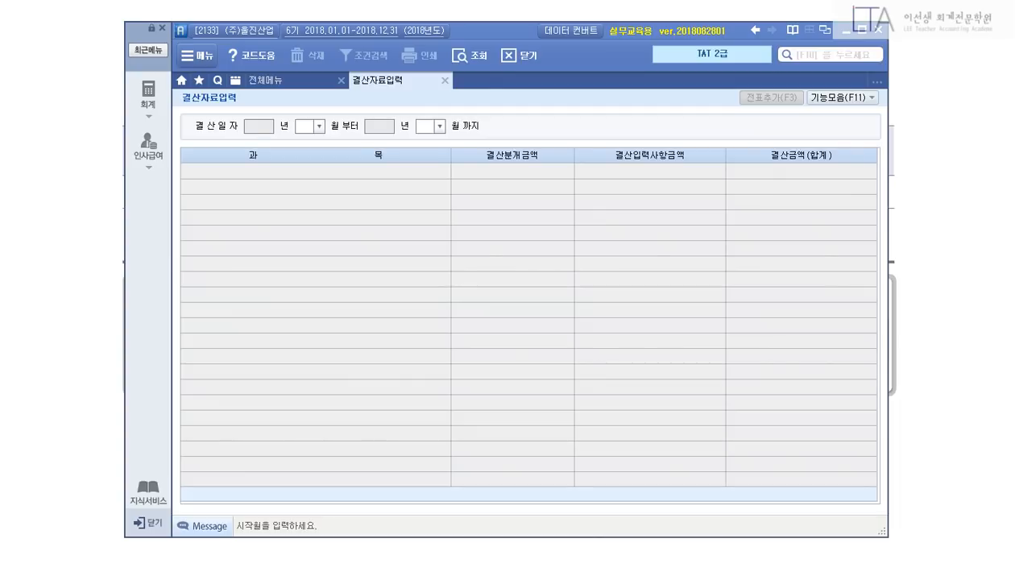
pyautogui.write('1')
pyautogui.press('Return')
pyautogui.write('12')
pyautogui.press('Return')
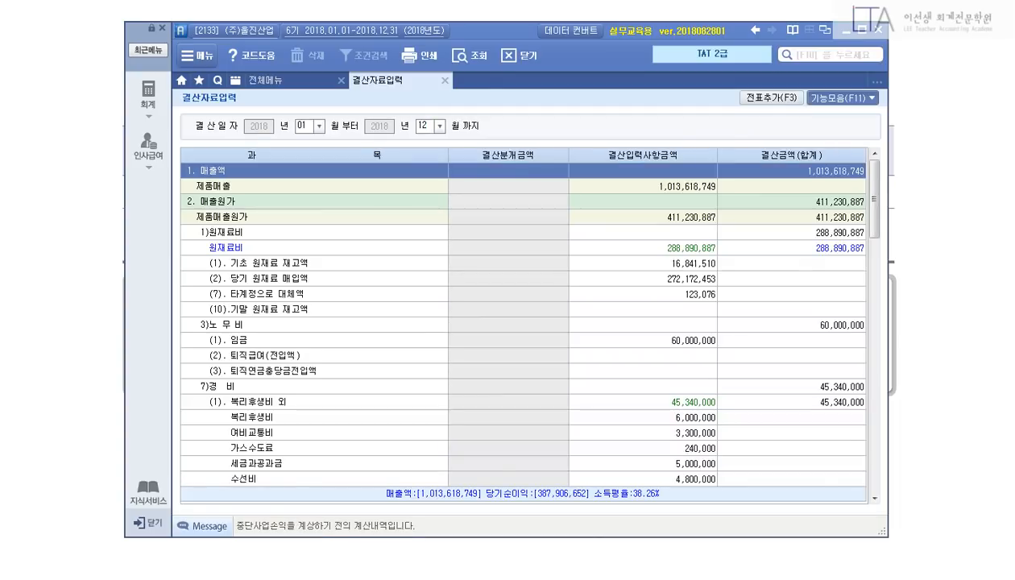
# Mark the 감가상각반영 function in red and open its 월별 감가상각비 계상 반영 여부 dialog.
pyautogui.press('F11')
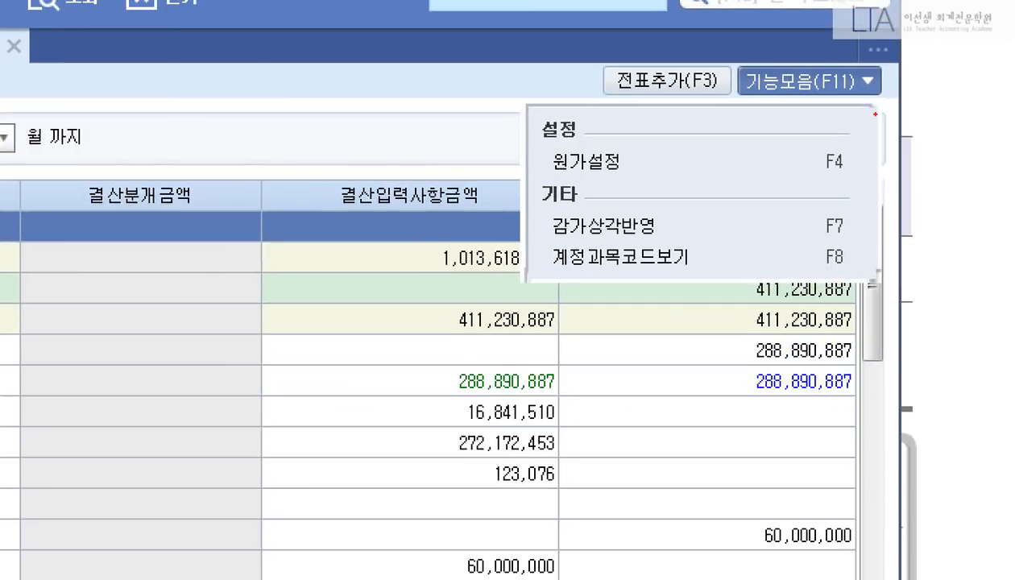
pyautogui.moveTo(657, 172); pyautogui.dragTo(872, 194)
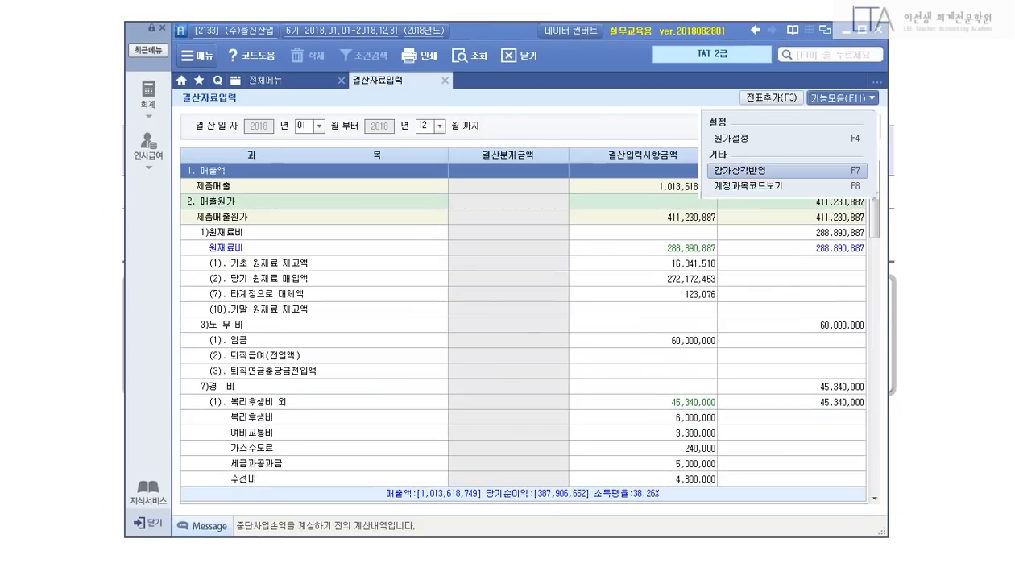
pyautogui.press('F7')
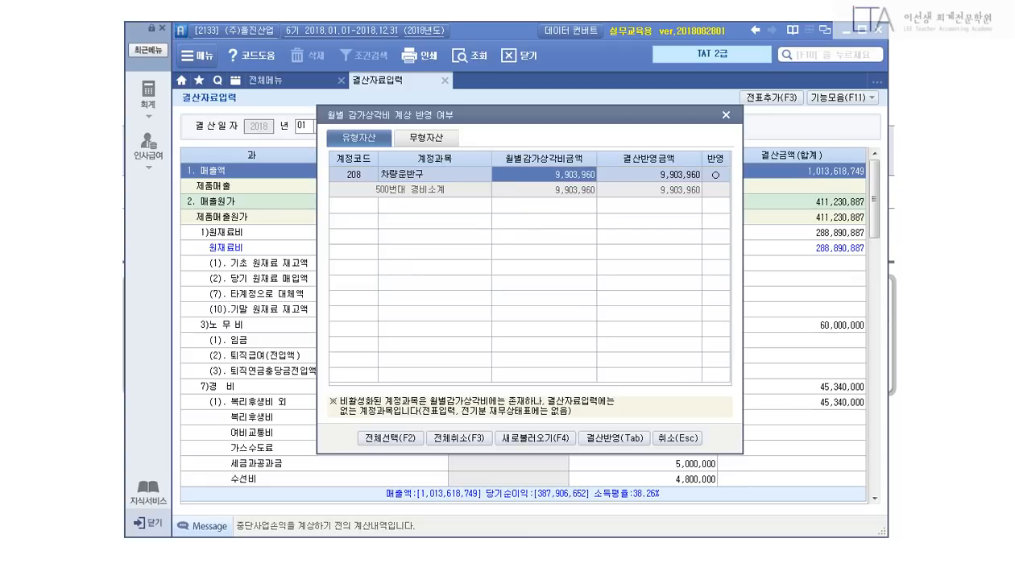
# Review the 차량운반구 and 소프트웨어 depreciation under 유형자산 and 무형자산, and reflect both in the closing data.
pyautogui.click(426, 138)
pyautogui.click(545, 175)
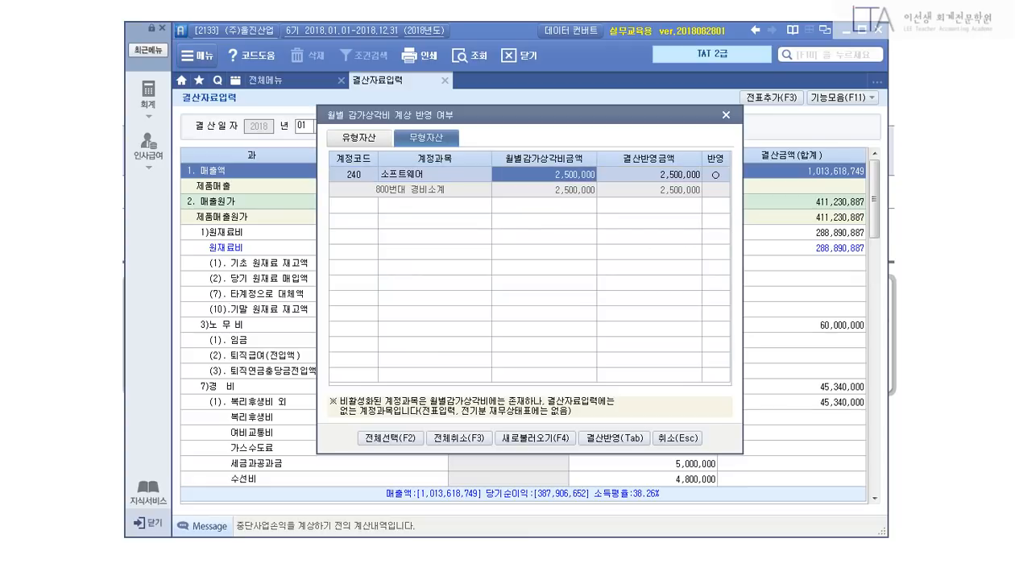
pyautogui.click(359, 137)
pyautogui.click(434, 190)
pyautogui.click(545, 190)
pyautogui.click(426, 138)
pyautogui.click(359, 138)
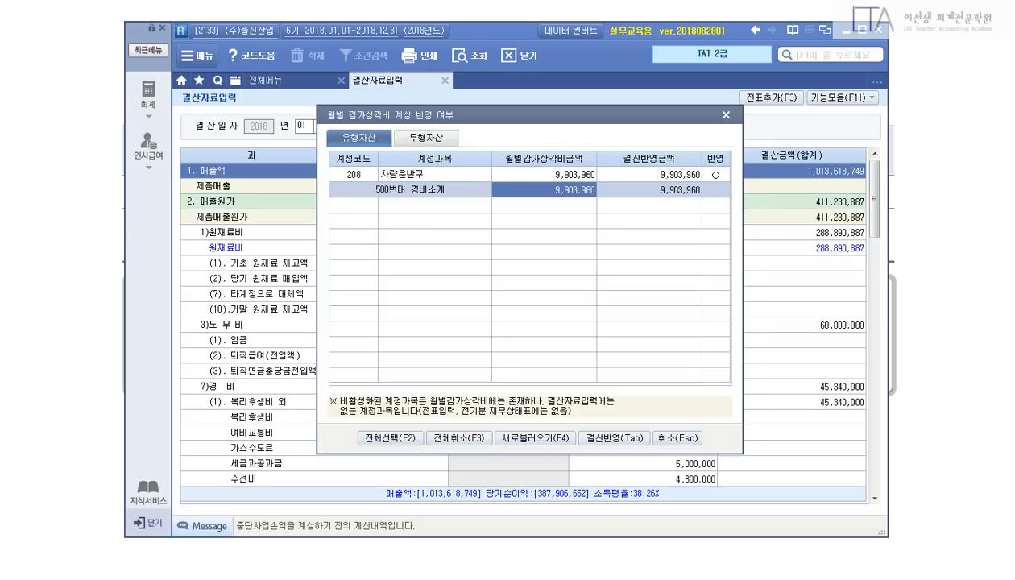
pyautogui.press('Tab')
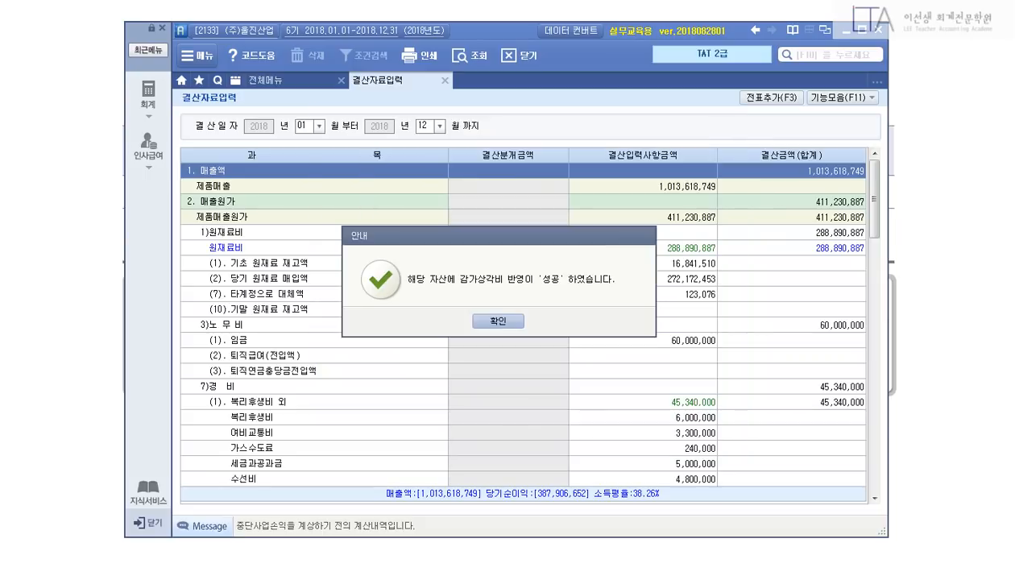
# Check the reflected amounts for 차량운반구 under the manufacturing 일반감가상각비 and for 소프트웨어 under 무형고정자산상각 in the closing data.
pyautogui.press('Return')
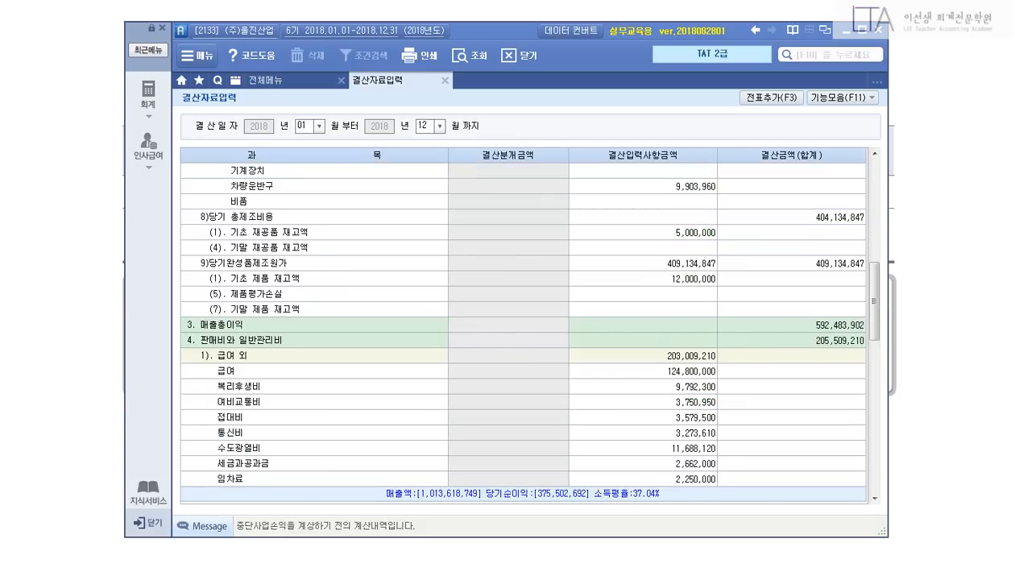
pyautogui.scroll(3, 523, 322)
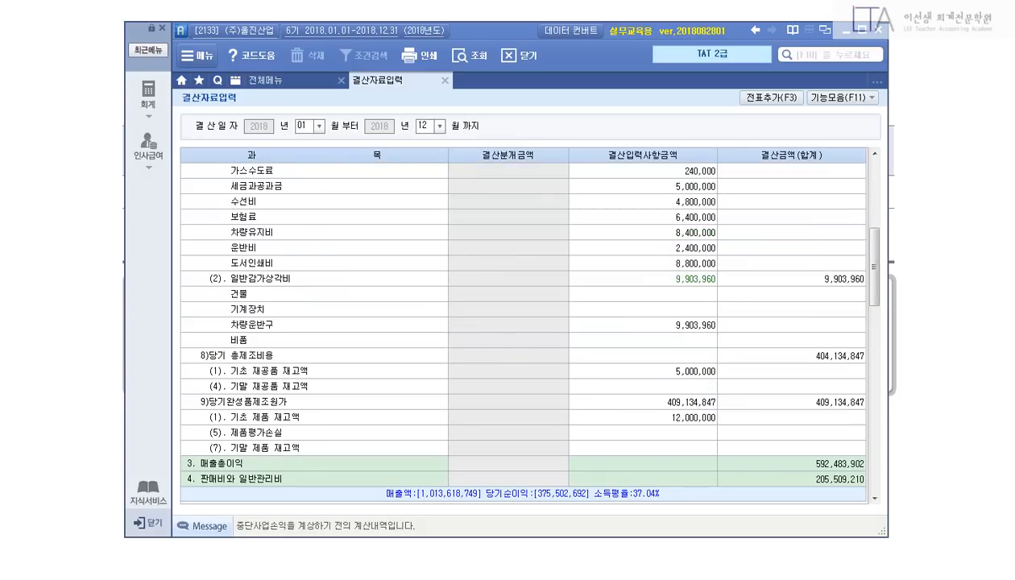
pyautogui.click(643, 324)
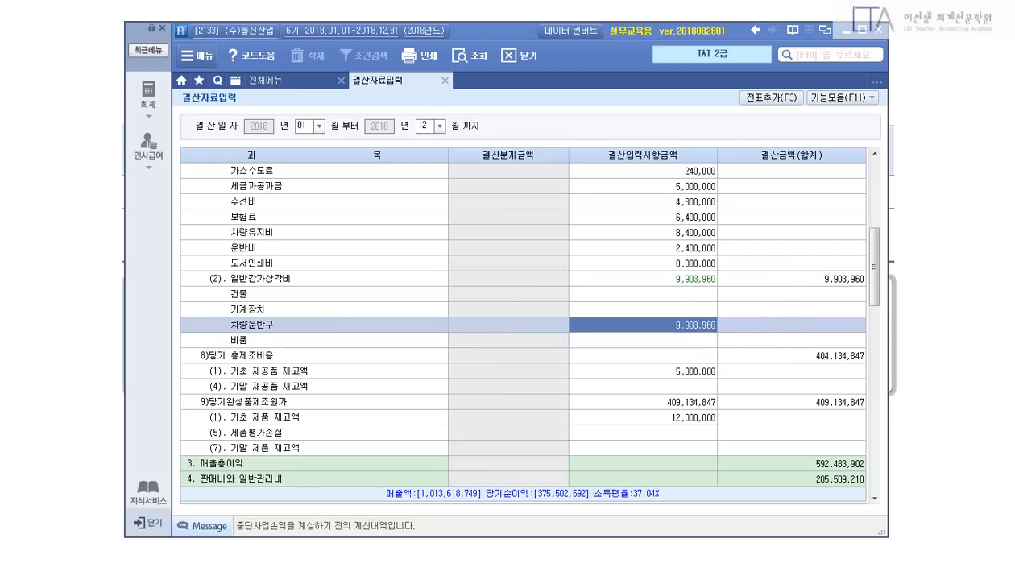
pyautogui.scroll(-12, 524, 322)
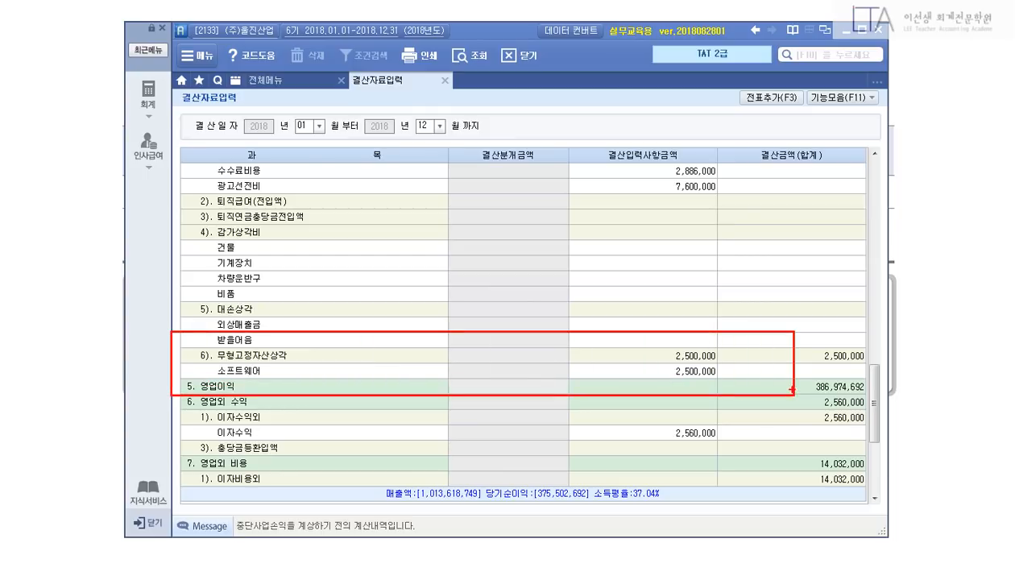
pyautogui.press('Escape')
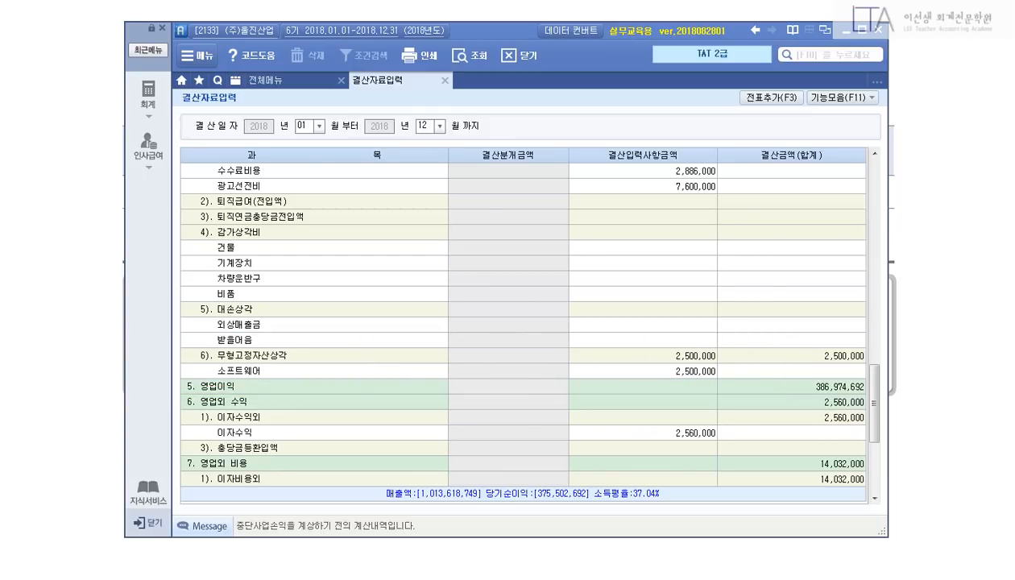
# Add the closing vouchers with 전표추가 from the closing data, and close 결산자료입력.
pyautogui.press('F3')
pyautogui.press('Return')
pyautogui.press('Return')
pyautogui.click(444, 81)
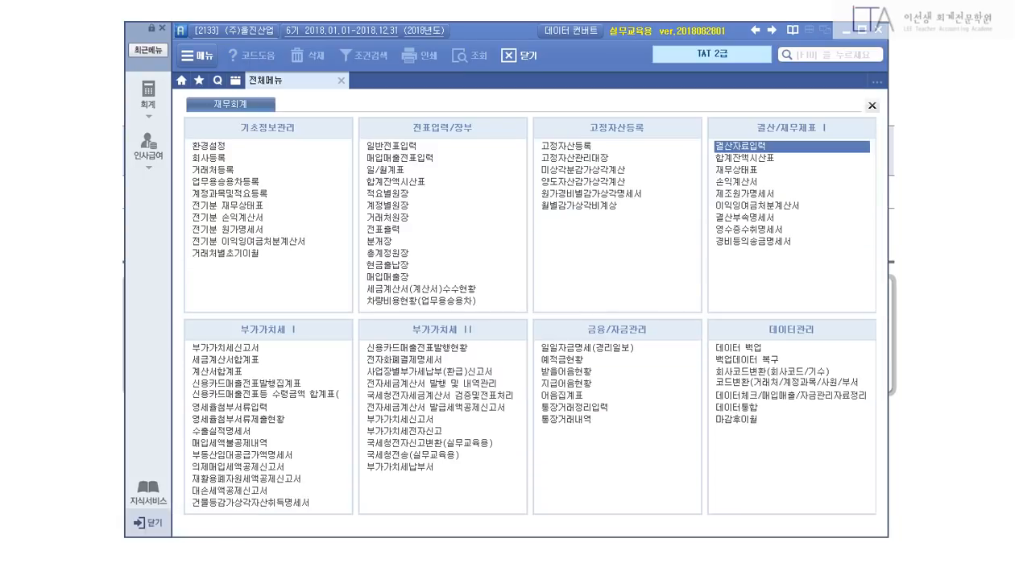